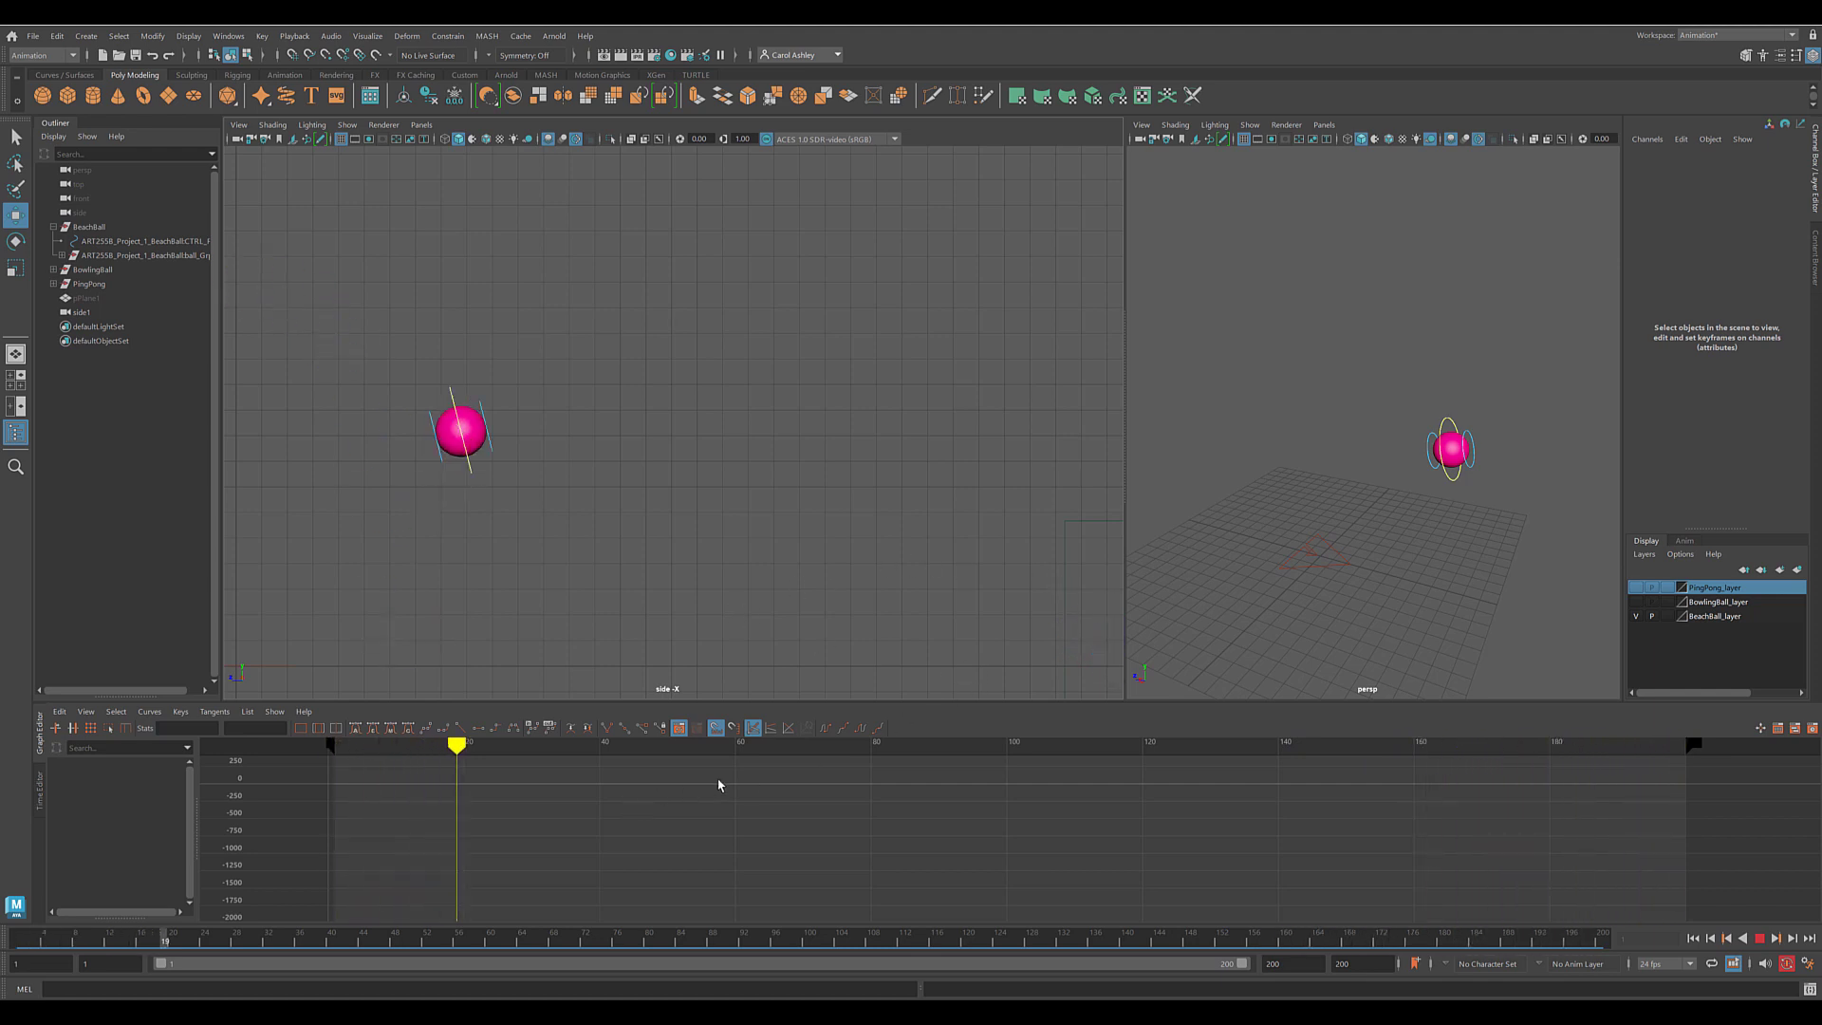
Stop the playback and return to frame 1, with the perspective view widened beside the side view.
click(1763, 938)
drag(1125, 471, 909, 468)
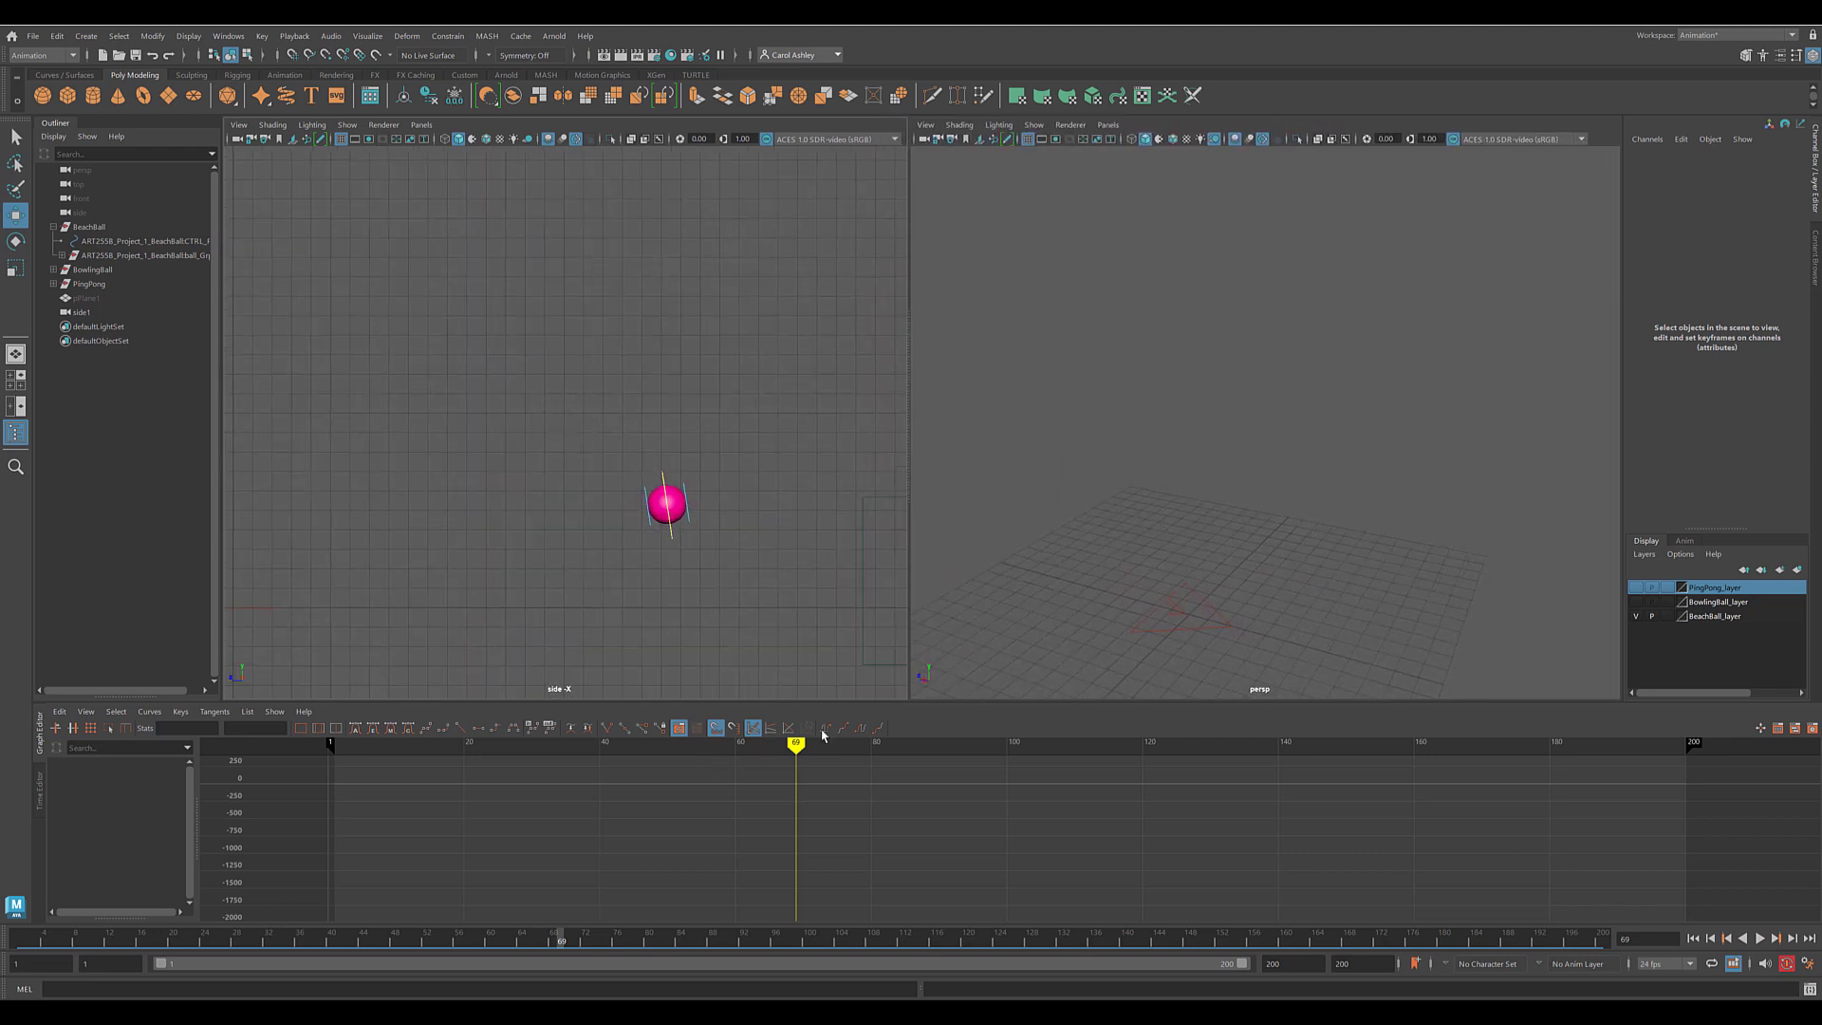
drag(797, 744, 334, 749)
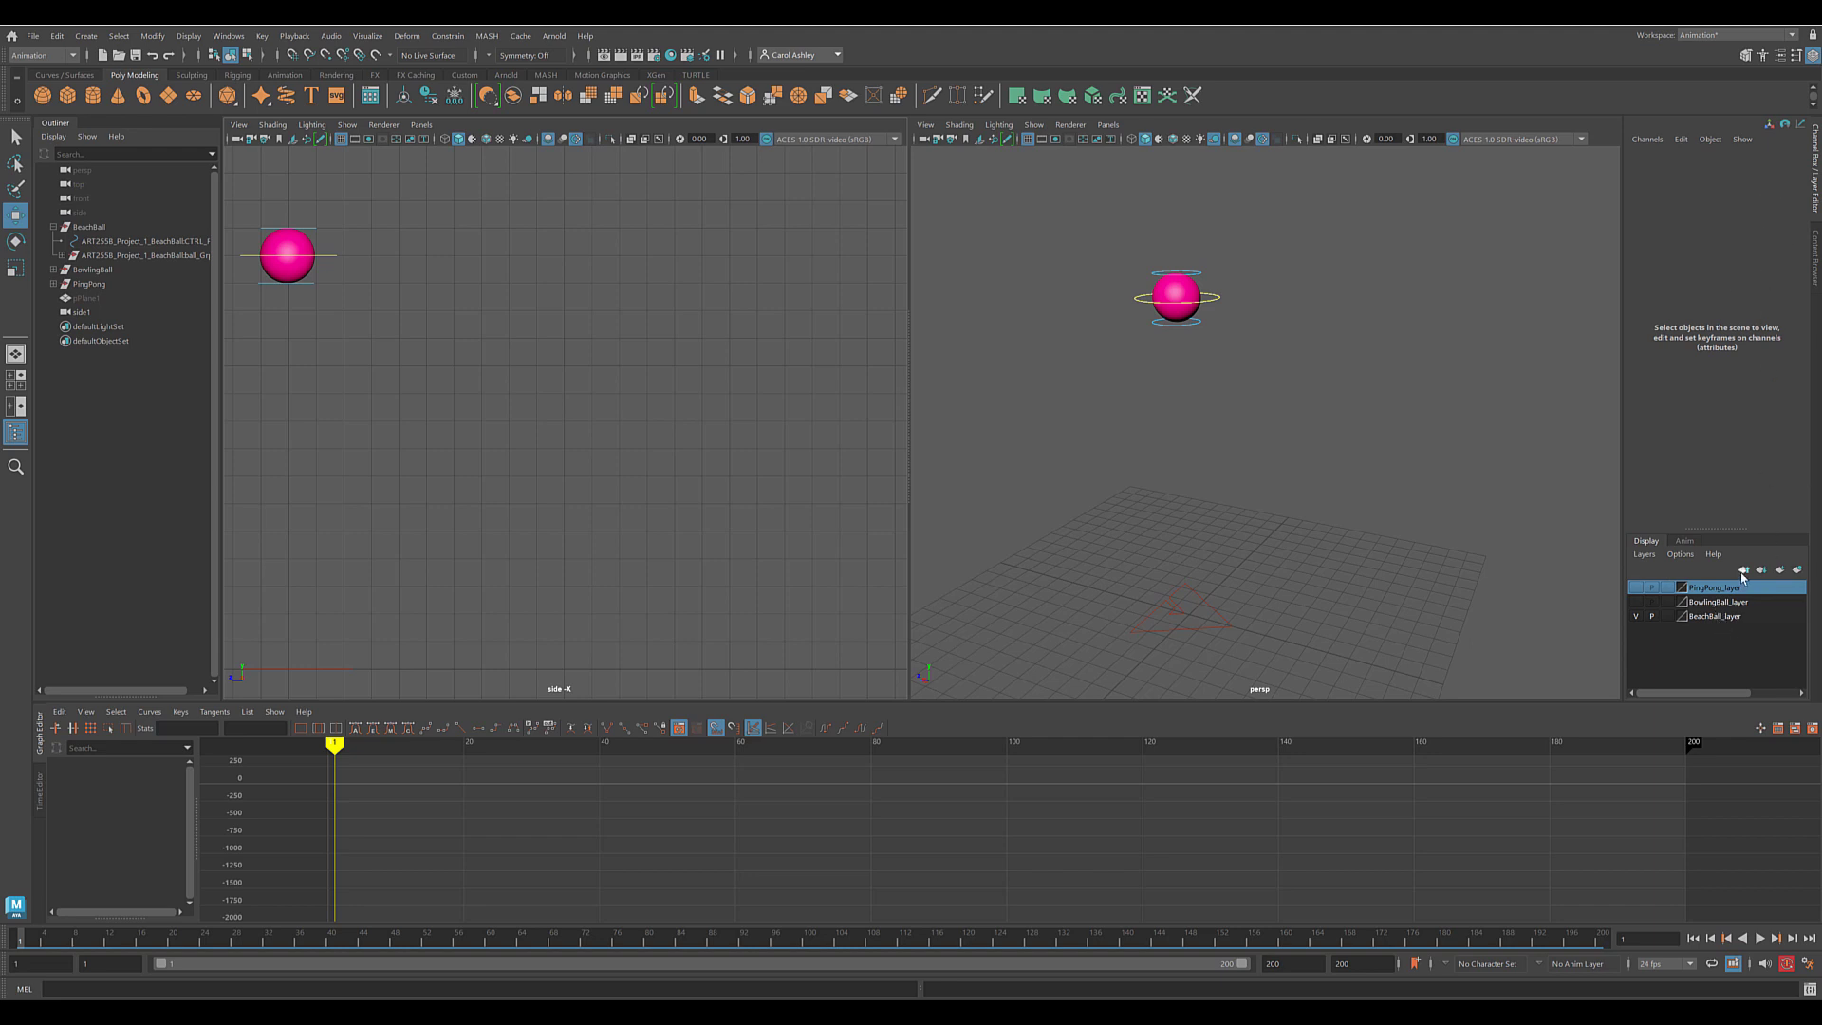
Create an animation layer from the beach ball's main control.
click(1685, 541)
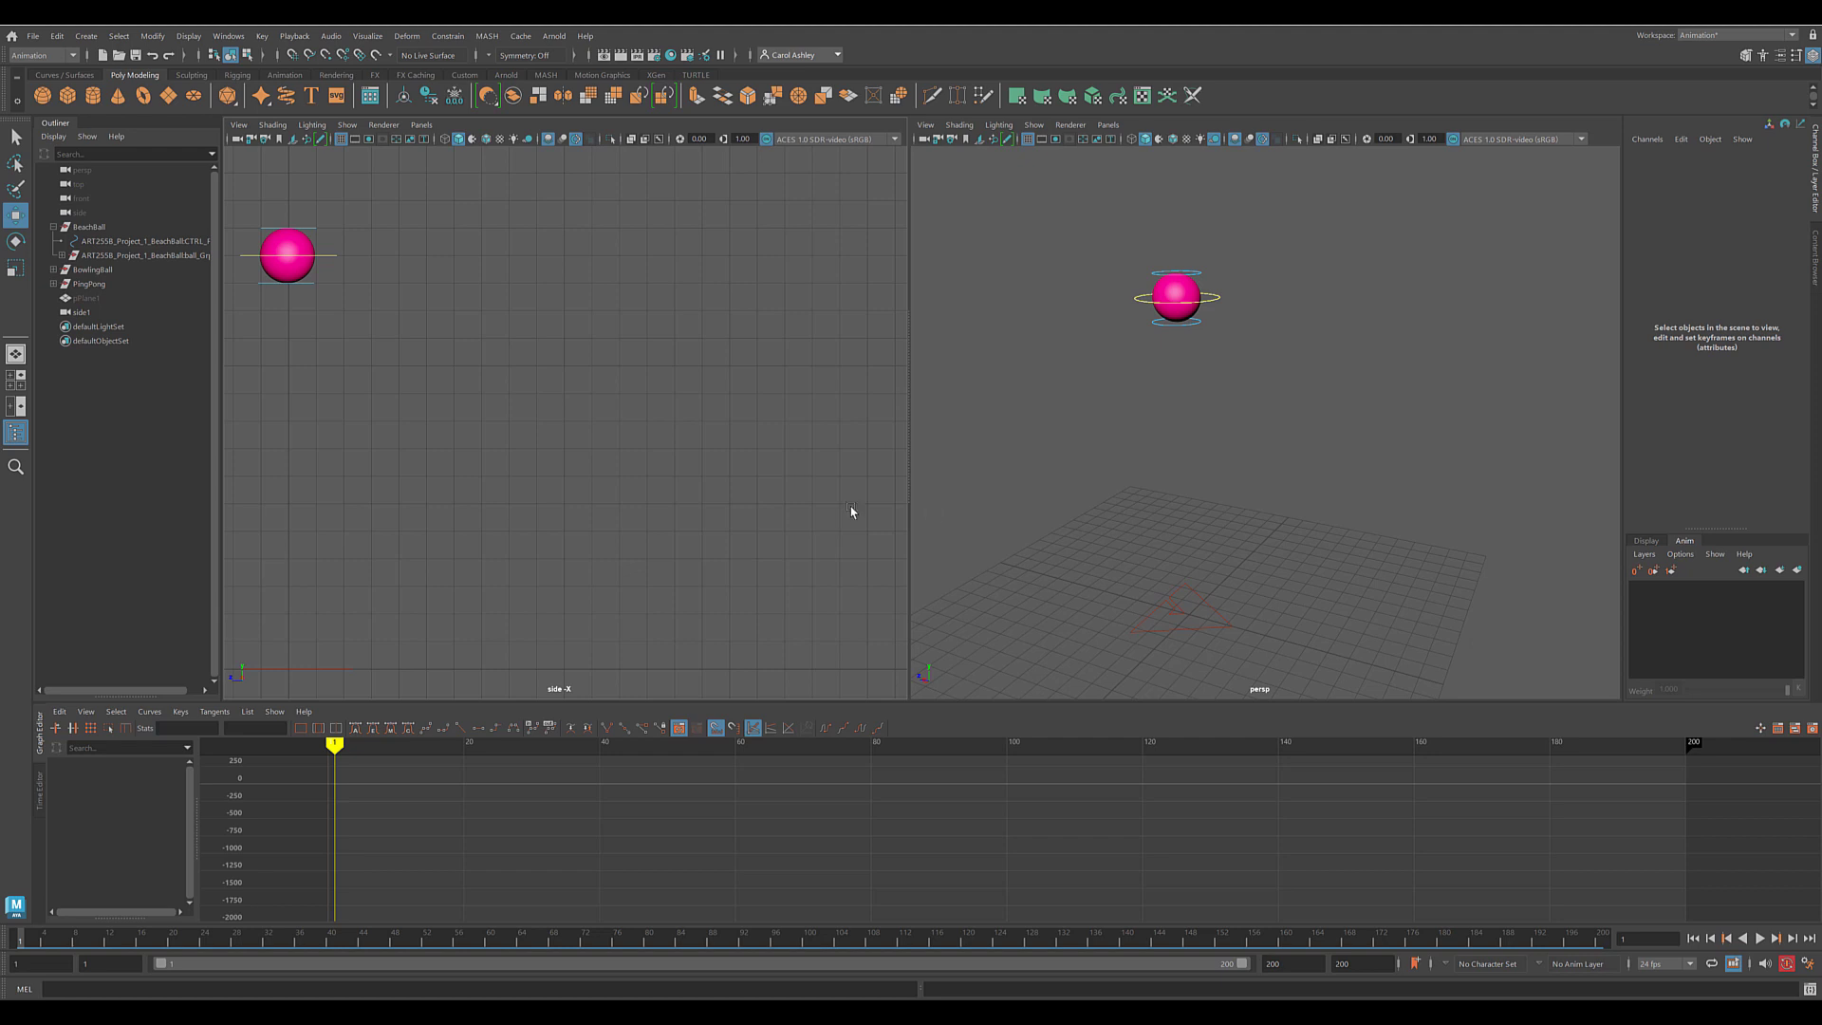
drag(351, 236, 328, 266)
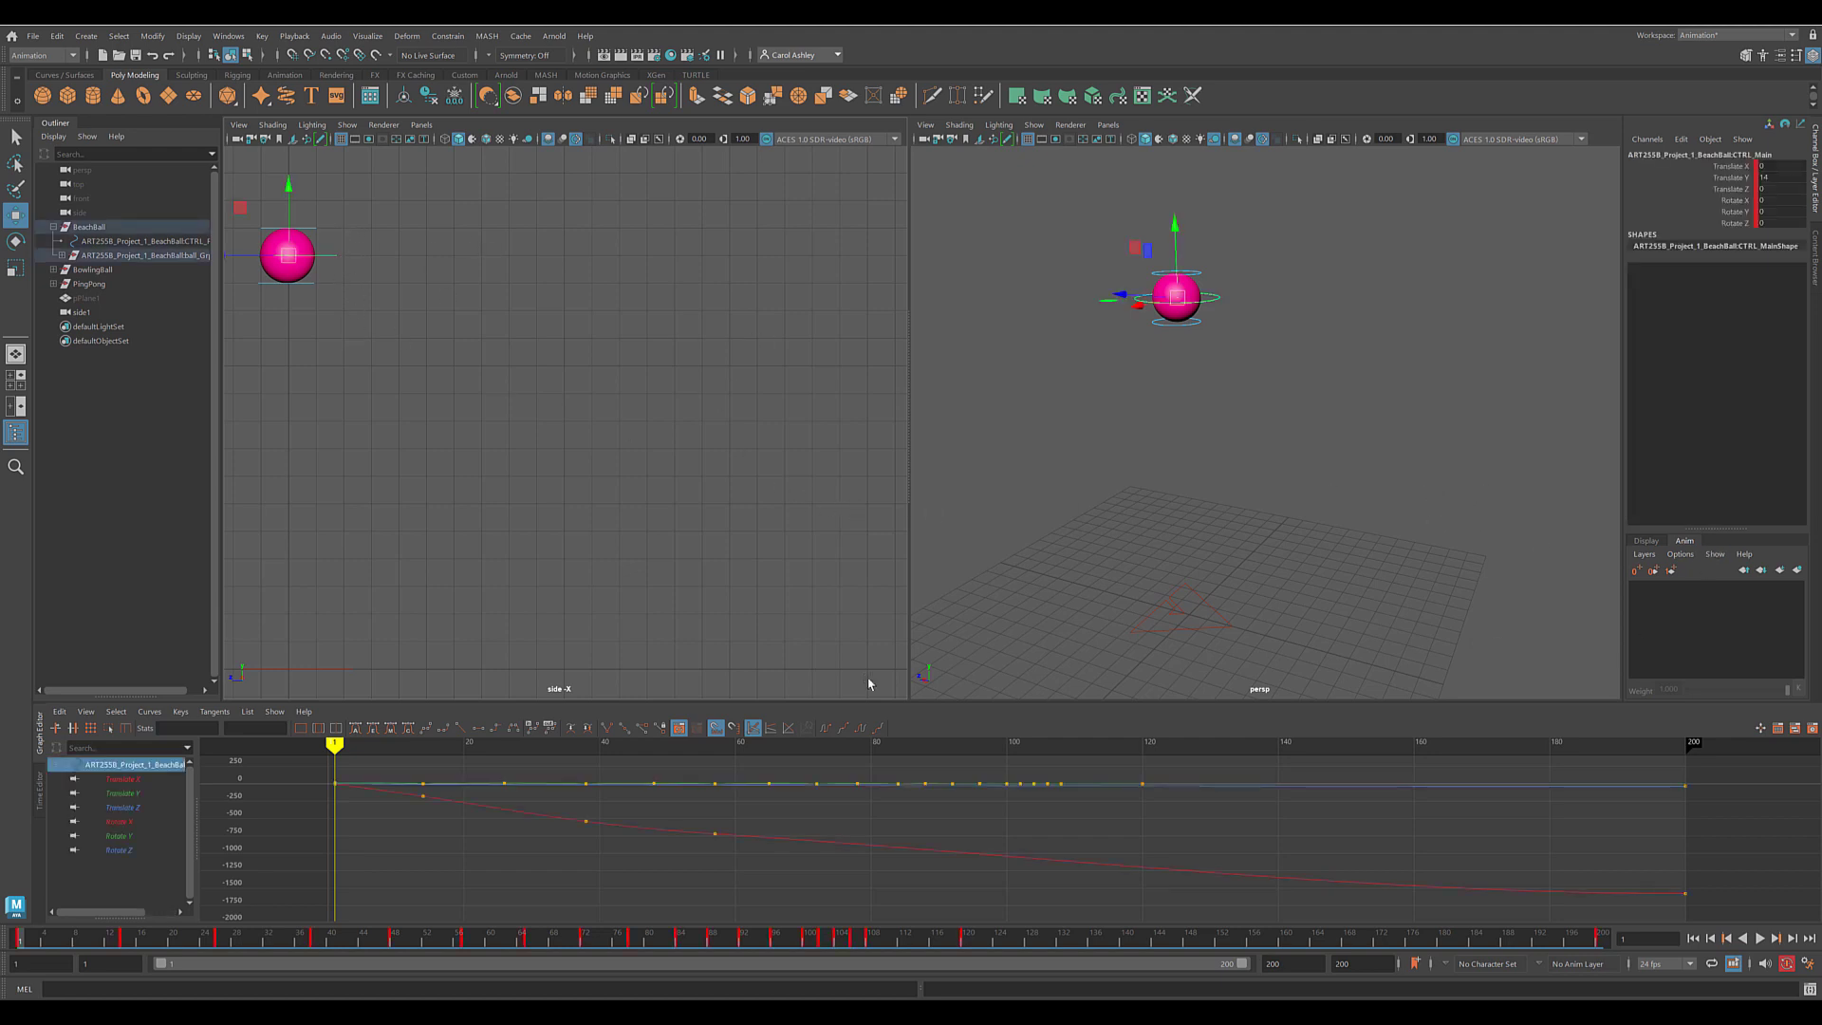
click(1796, 571)
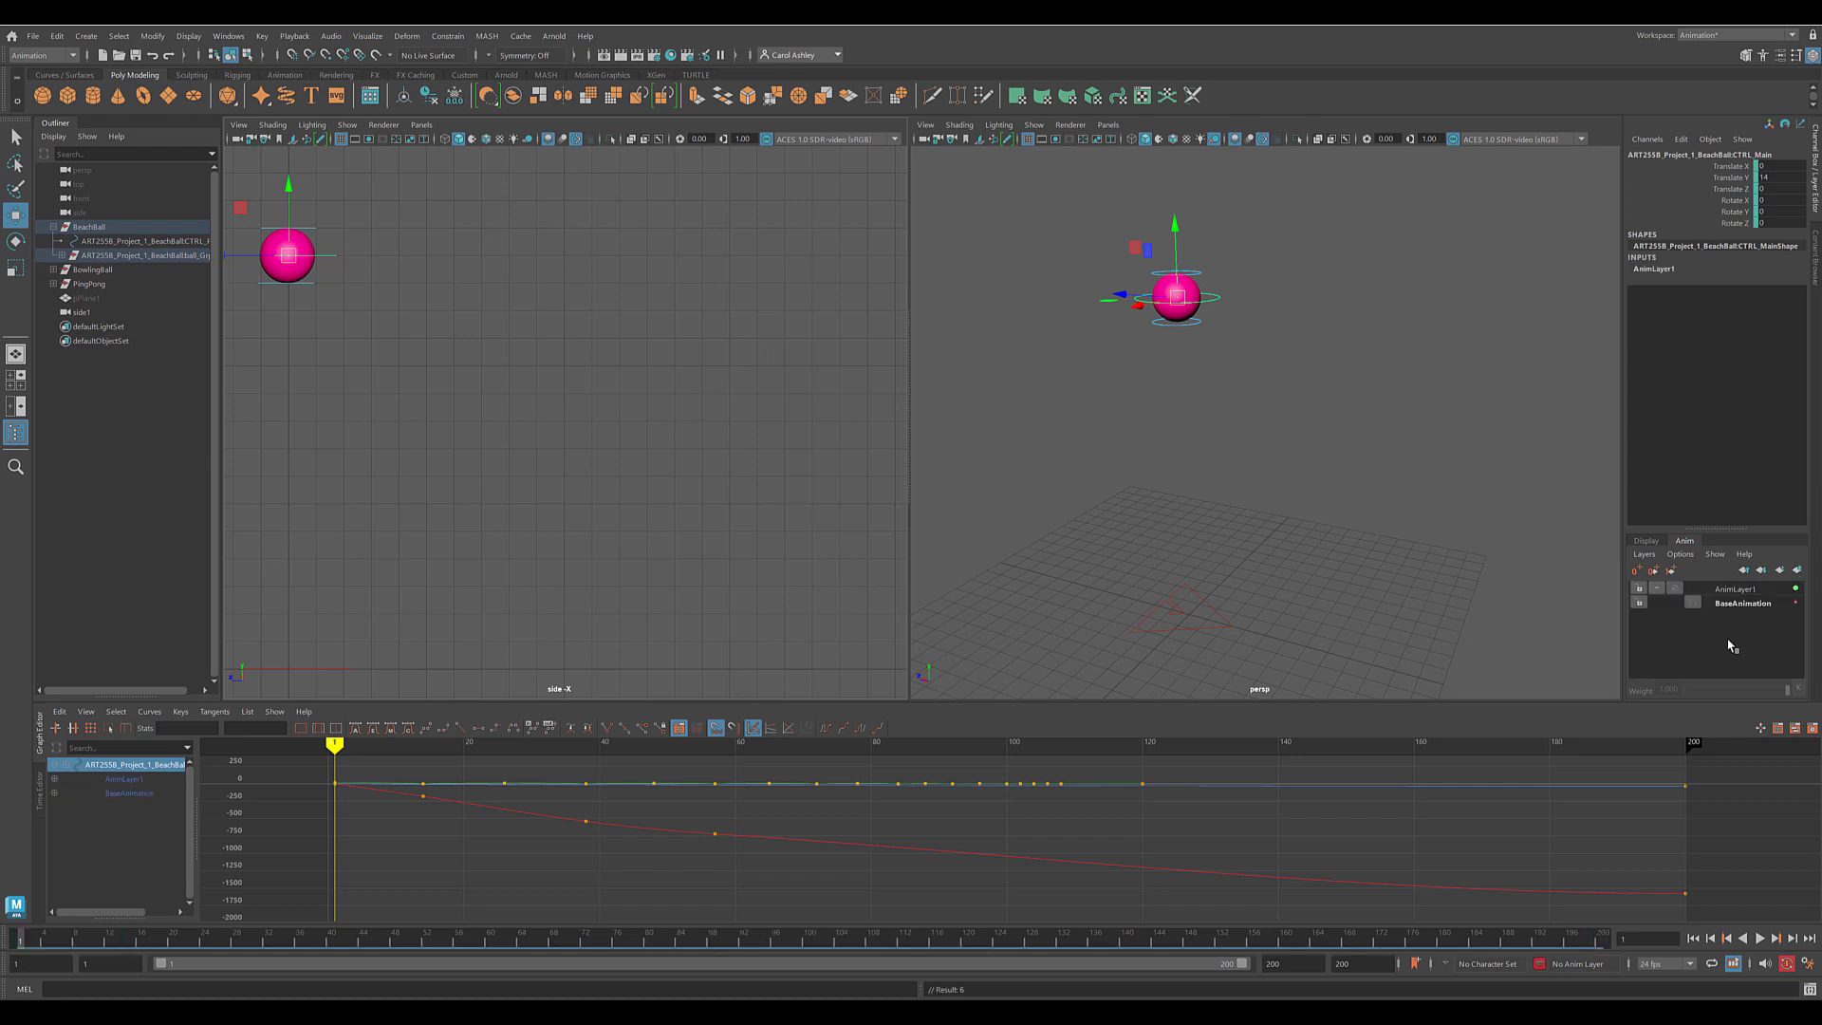
Compare the main control's curves in BaseAnimation and AnimLayer1, leaving AnimLayer1 active.
click(1743, 604)
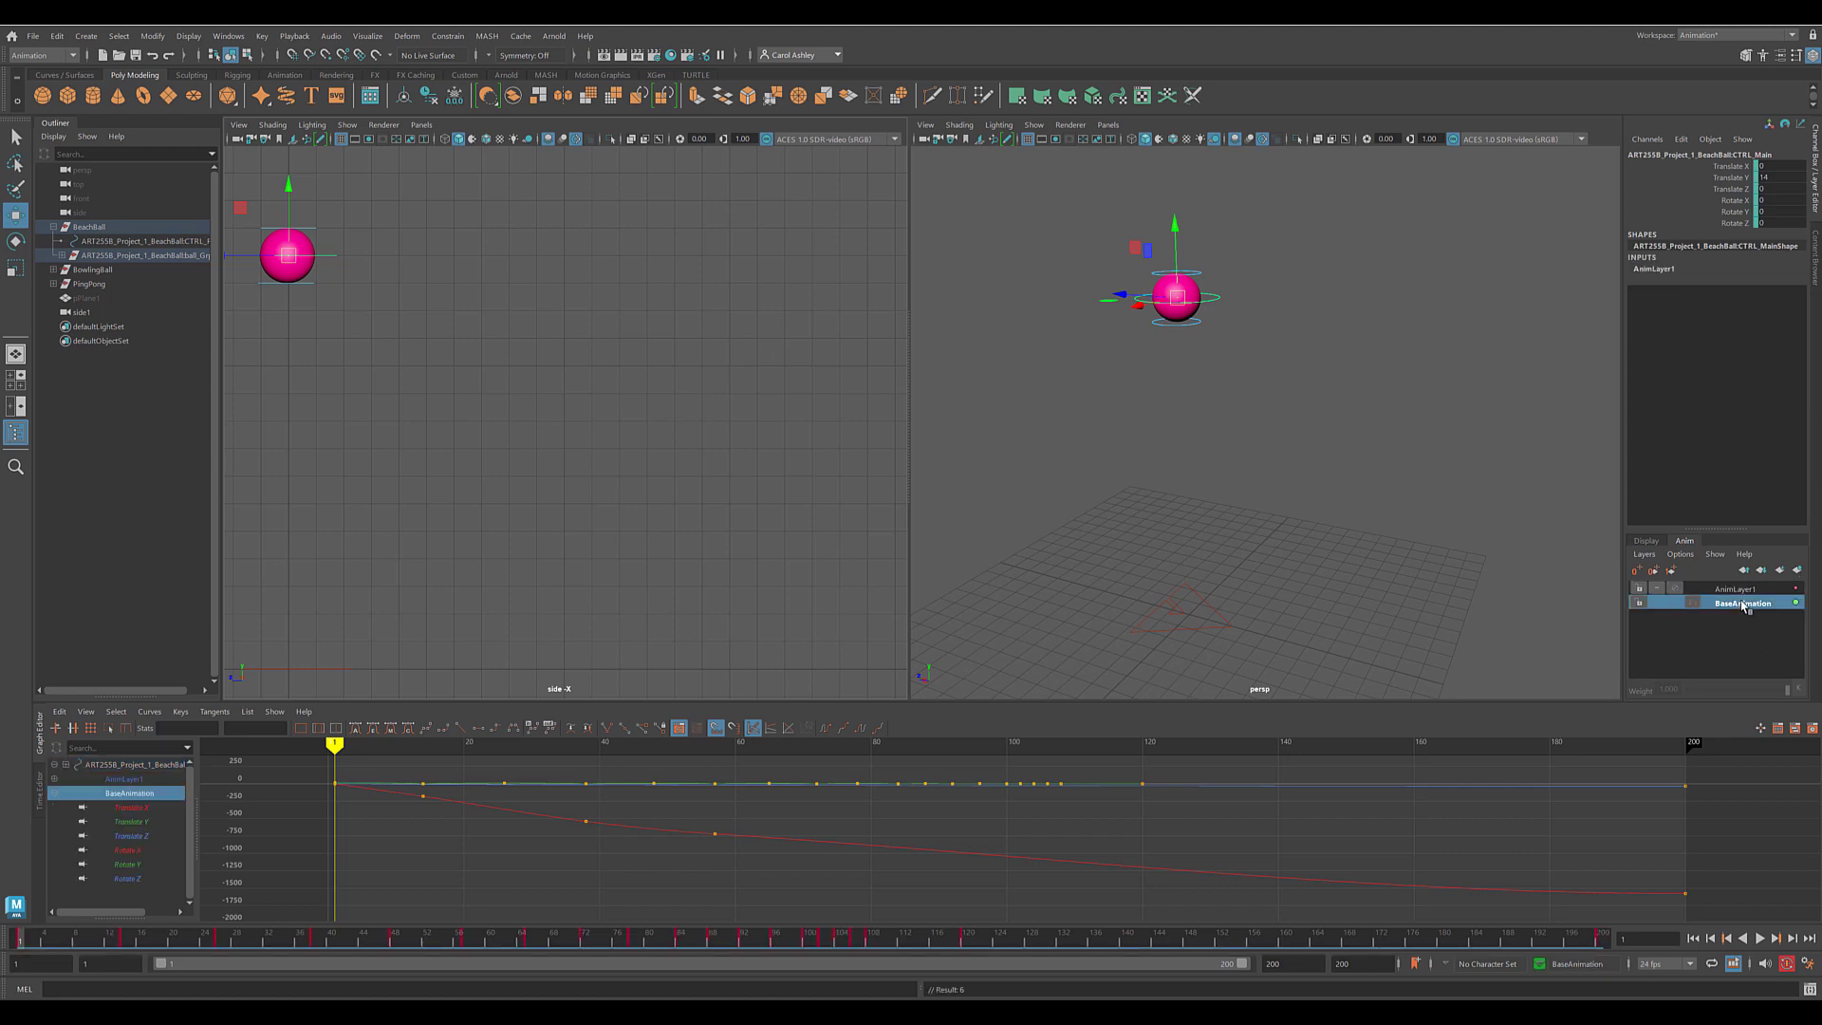
click(1752, 590)
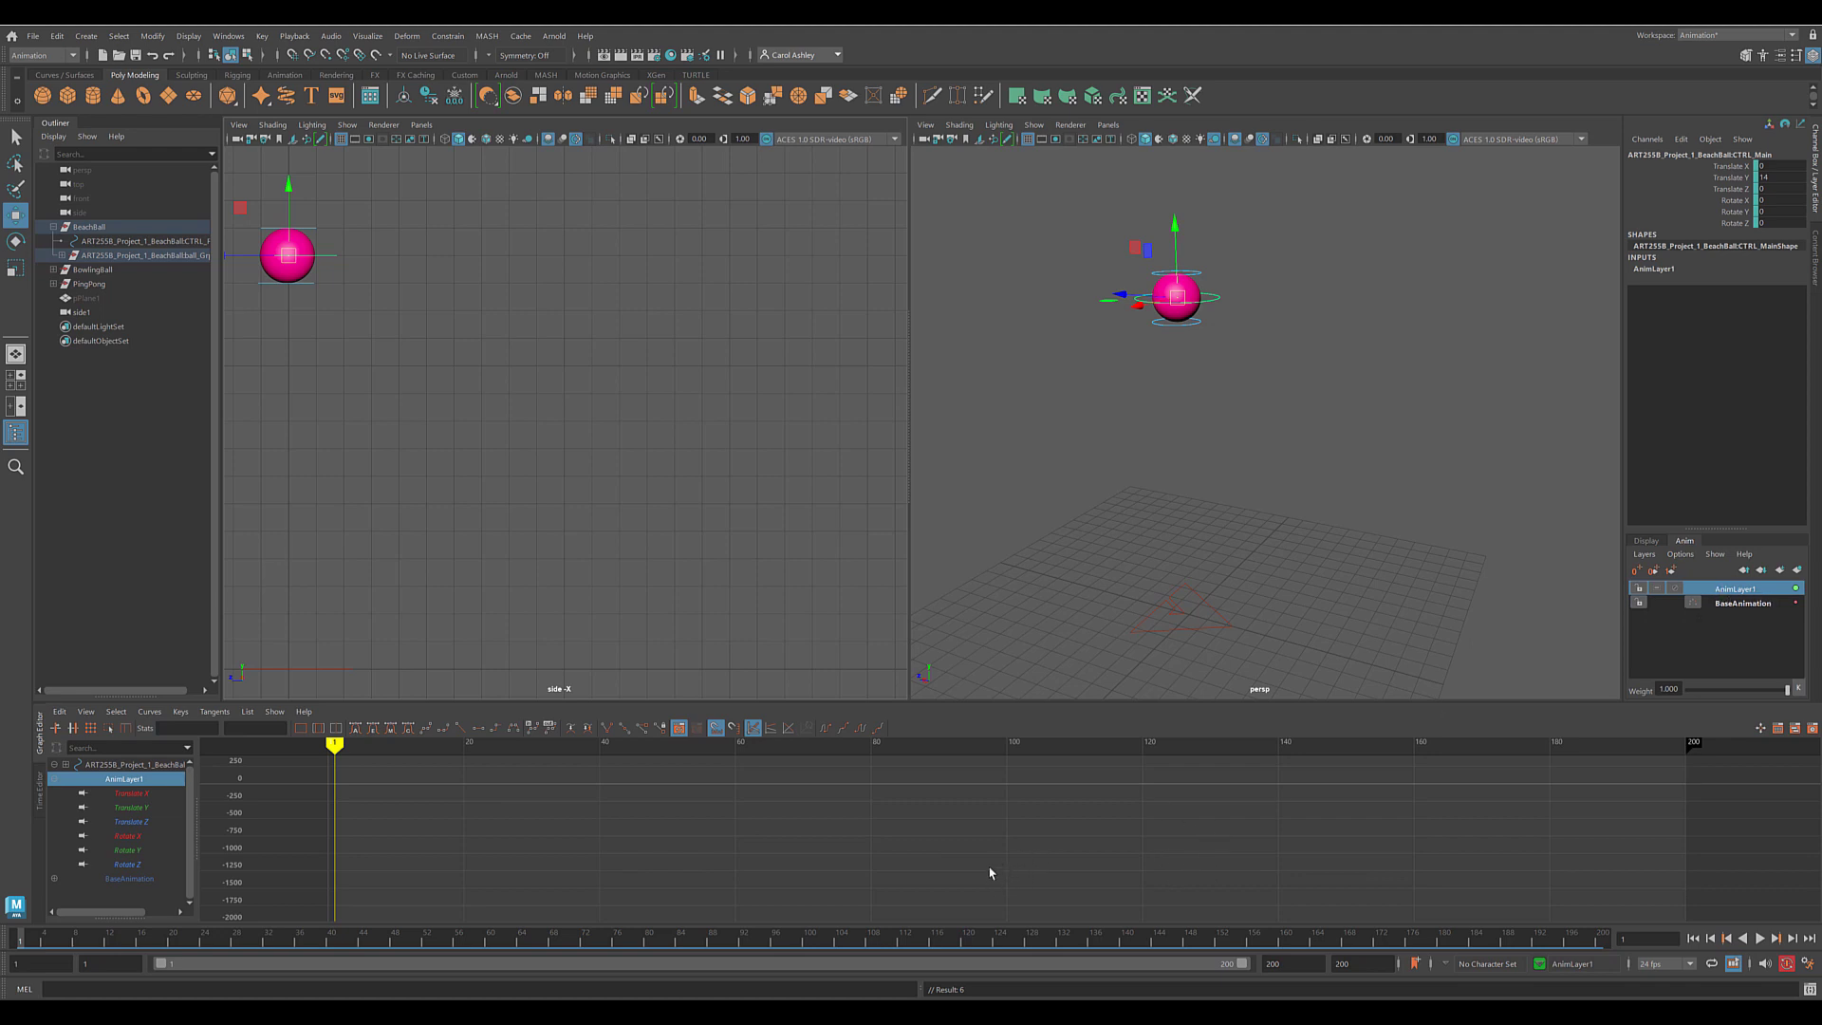
drag(357, 237, 335, 278)
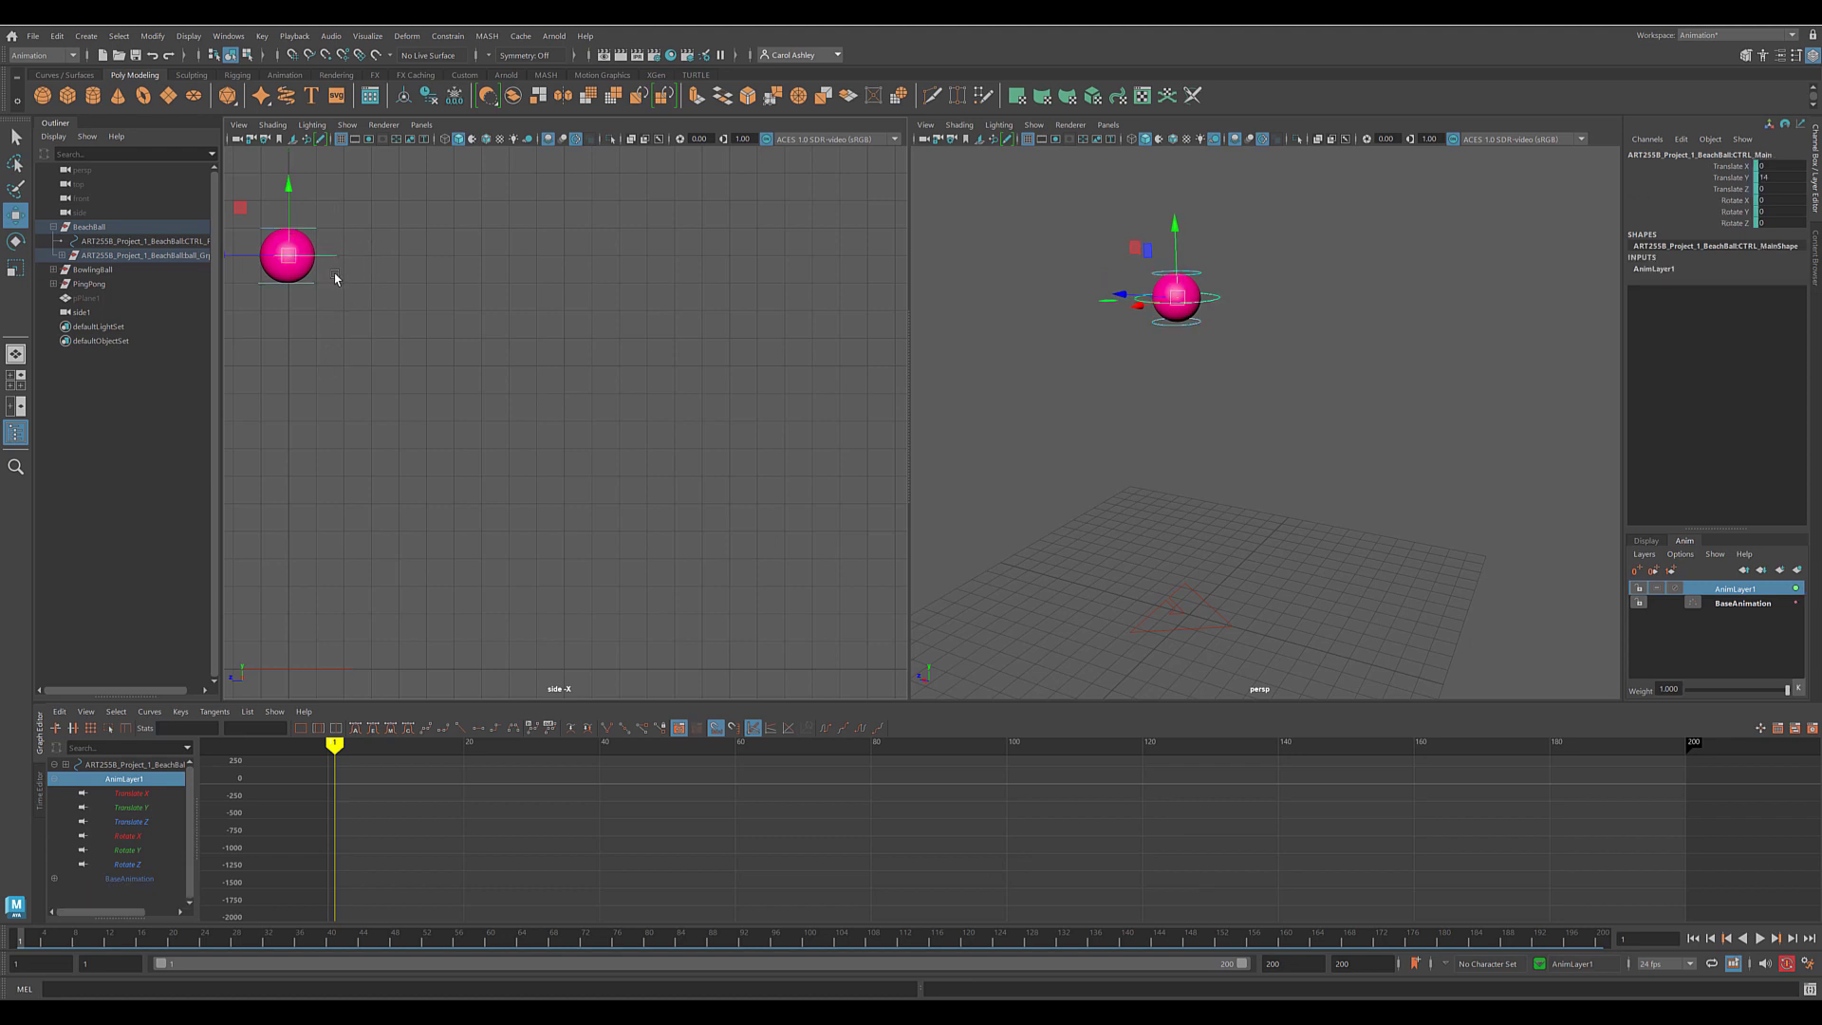
click(1733, 604)
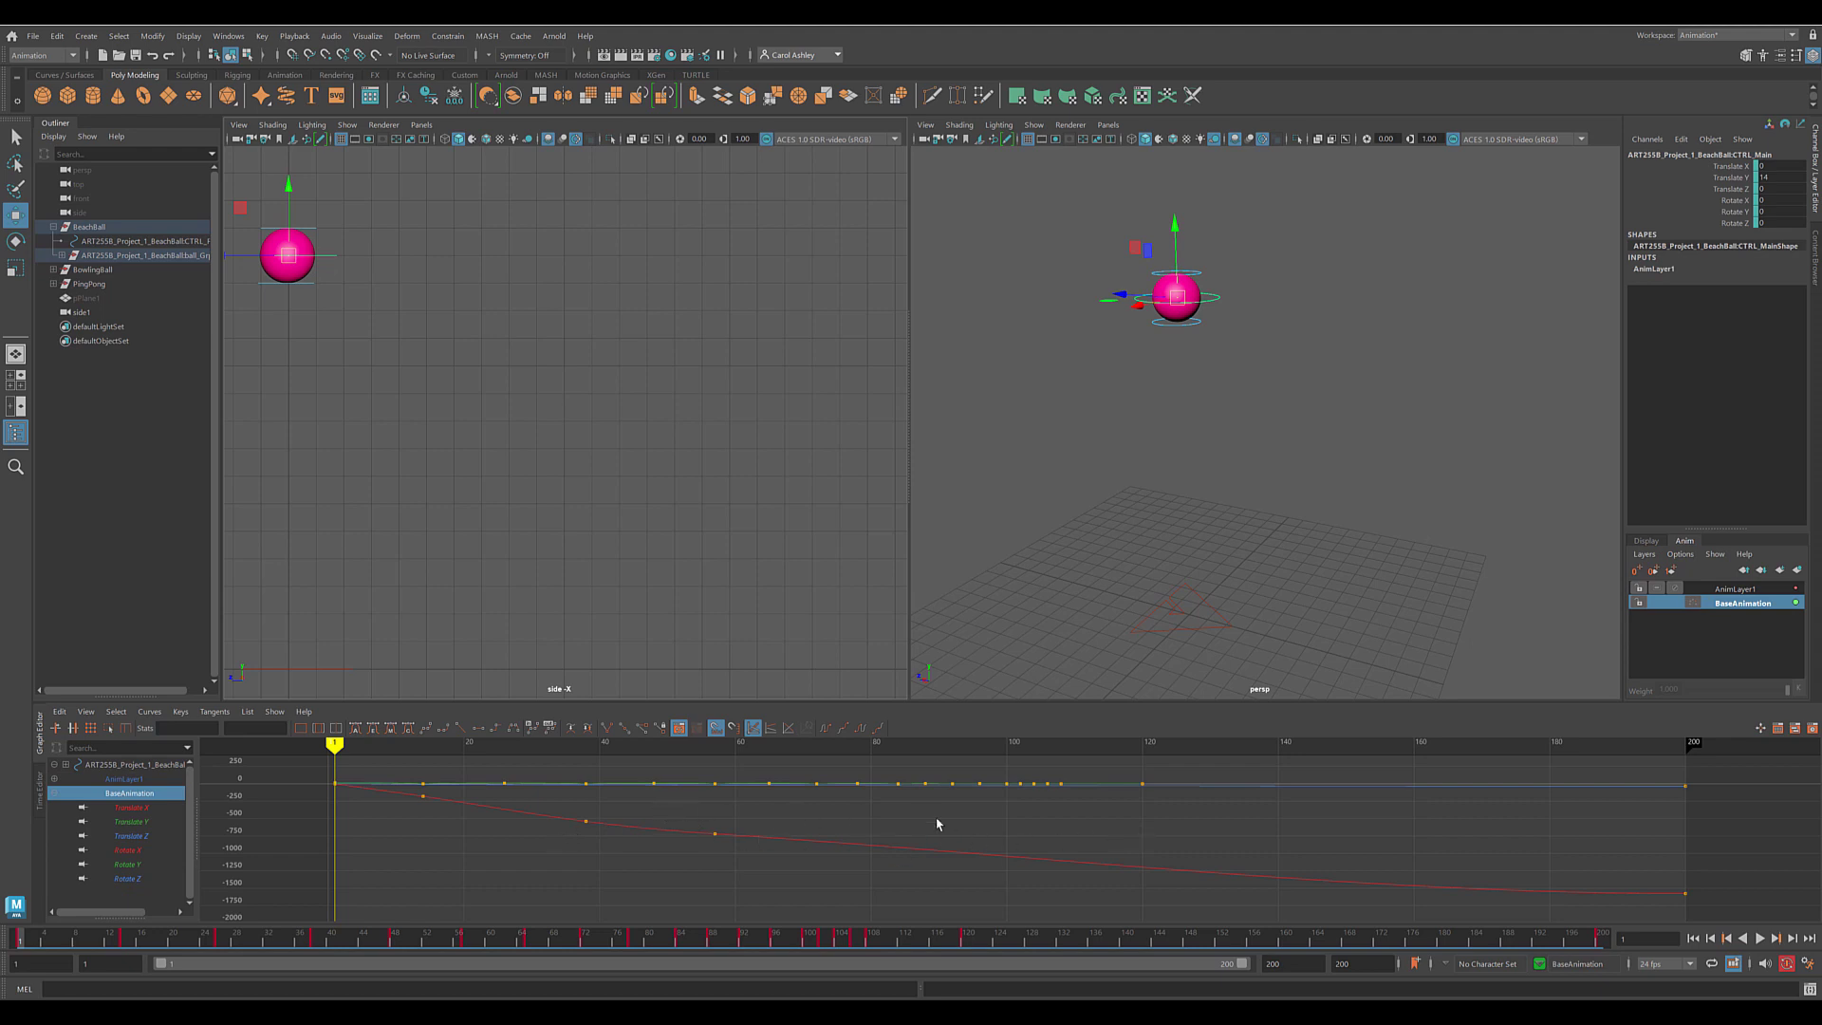
click(1735, 590)
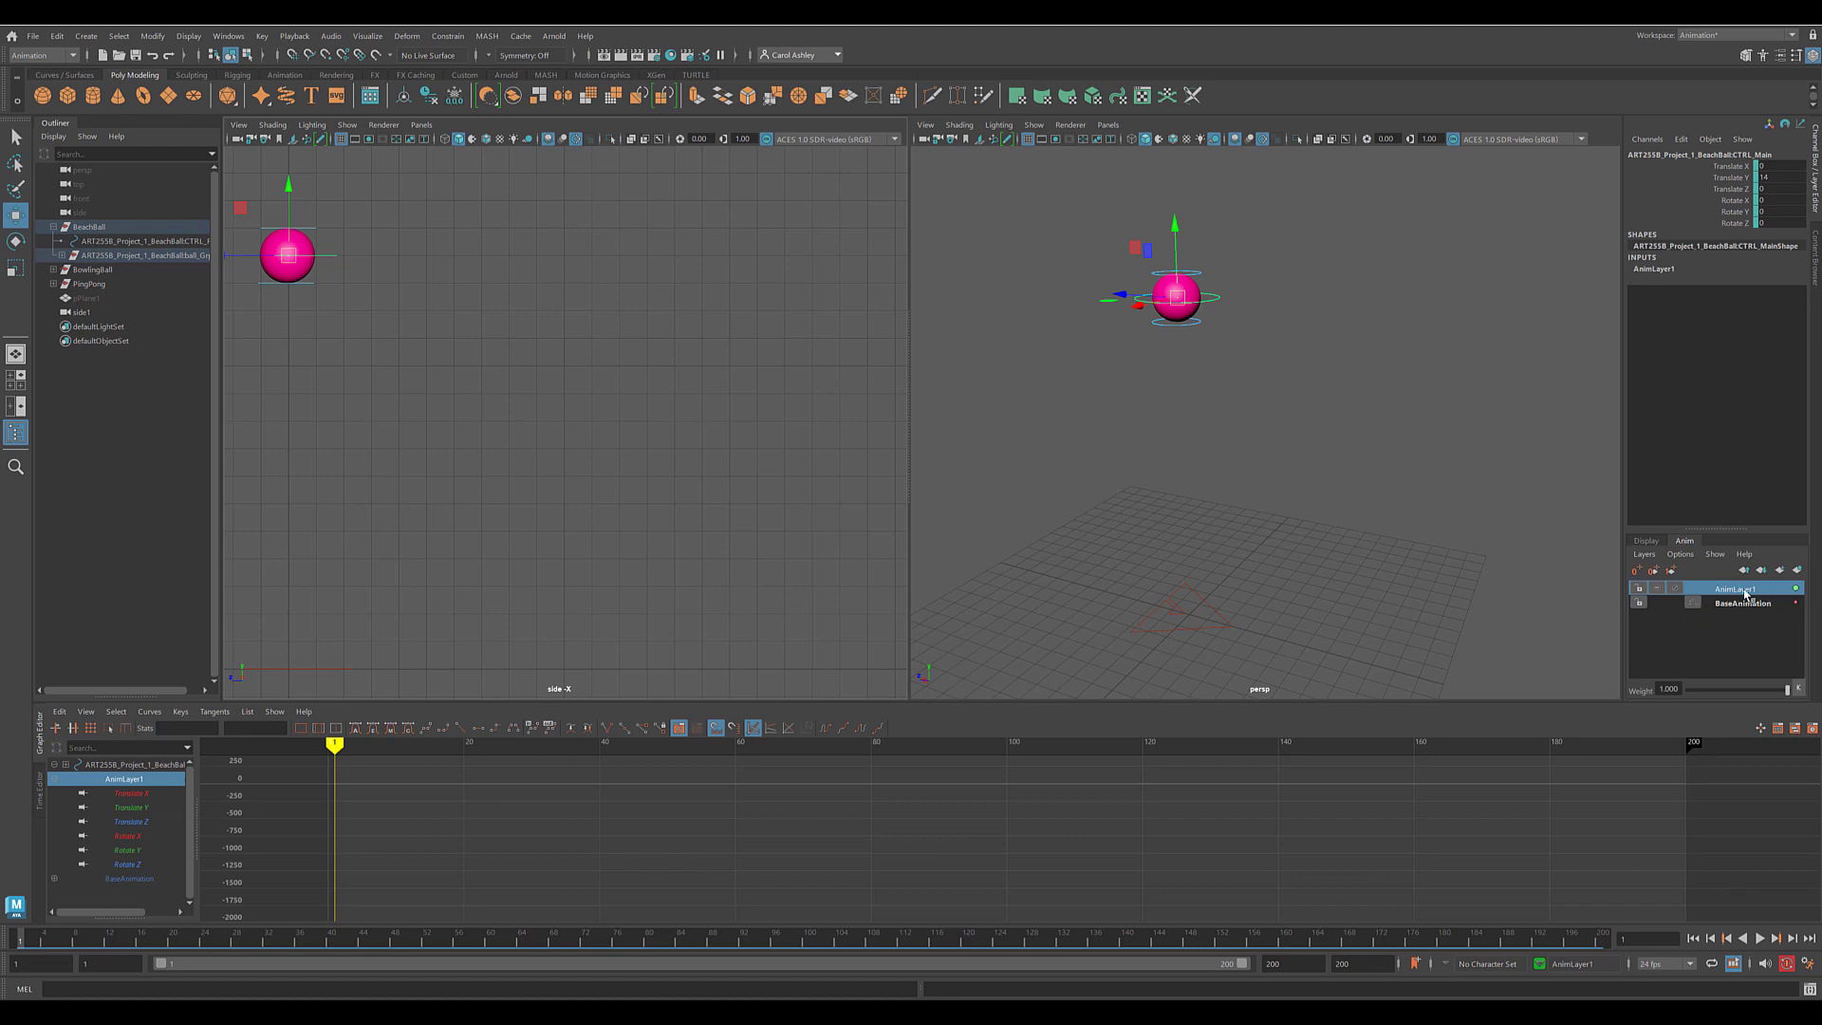
Select the beach ball's top and bottom controls and key them at frame 1.
click(317, 228)
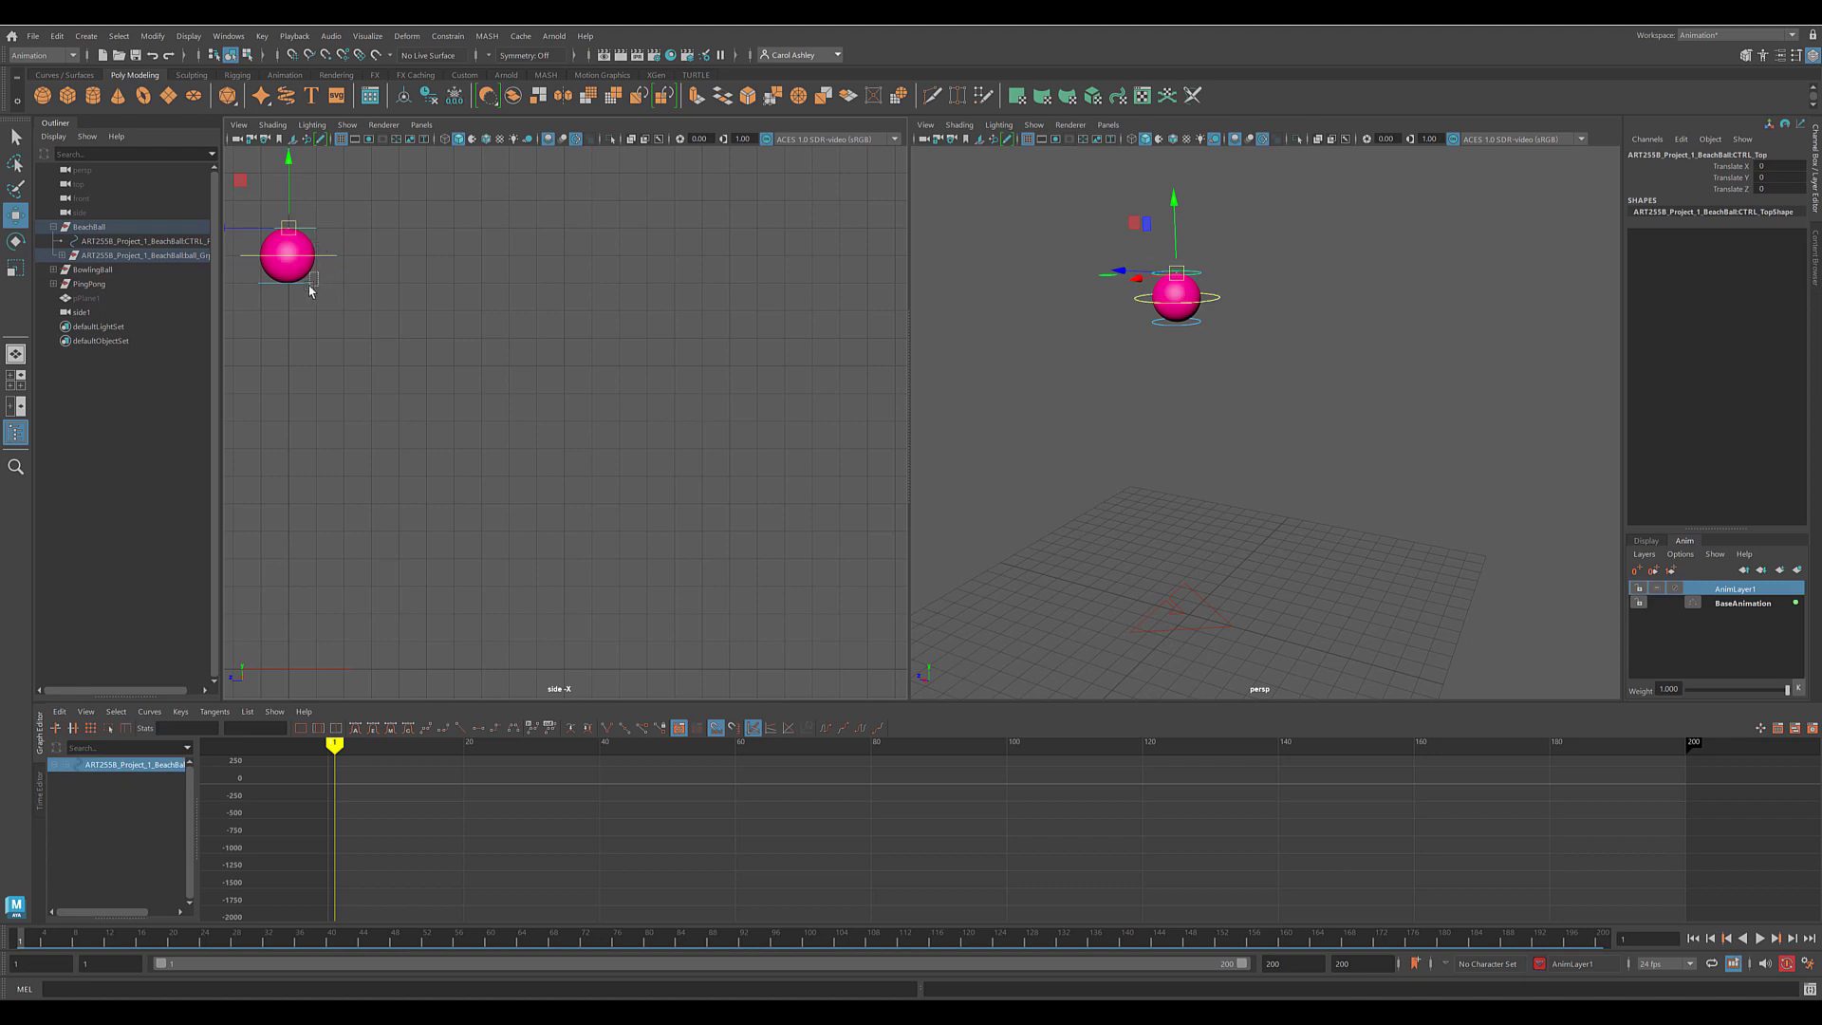
click(311, 286)
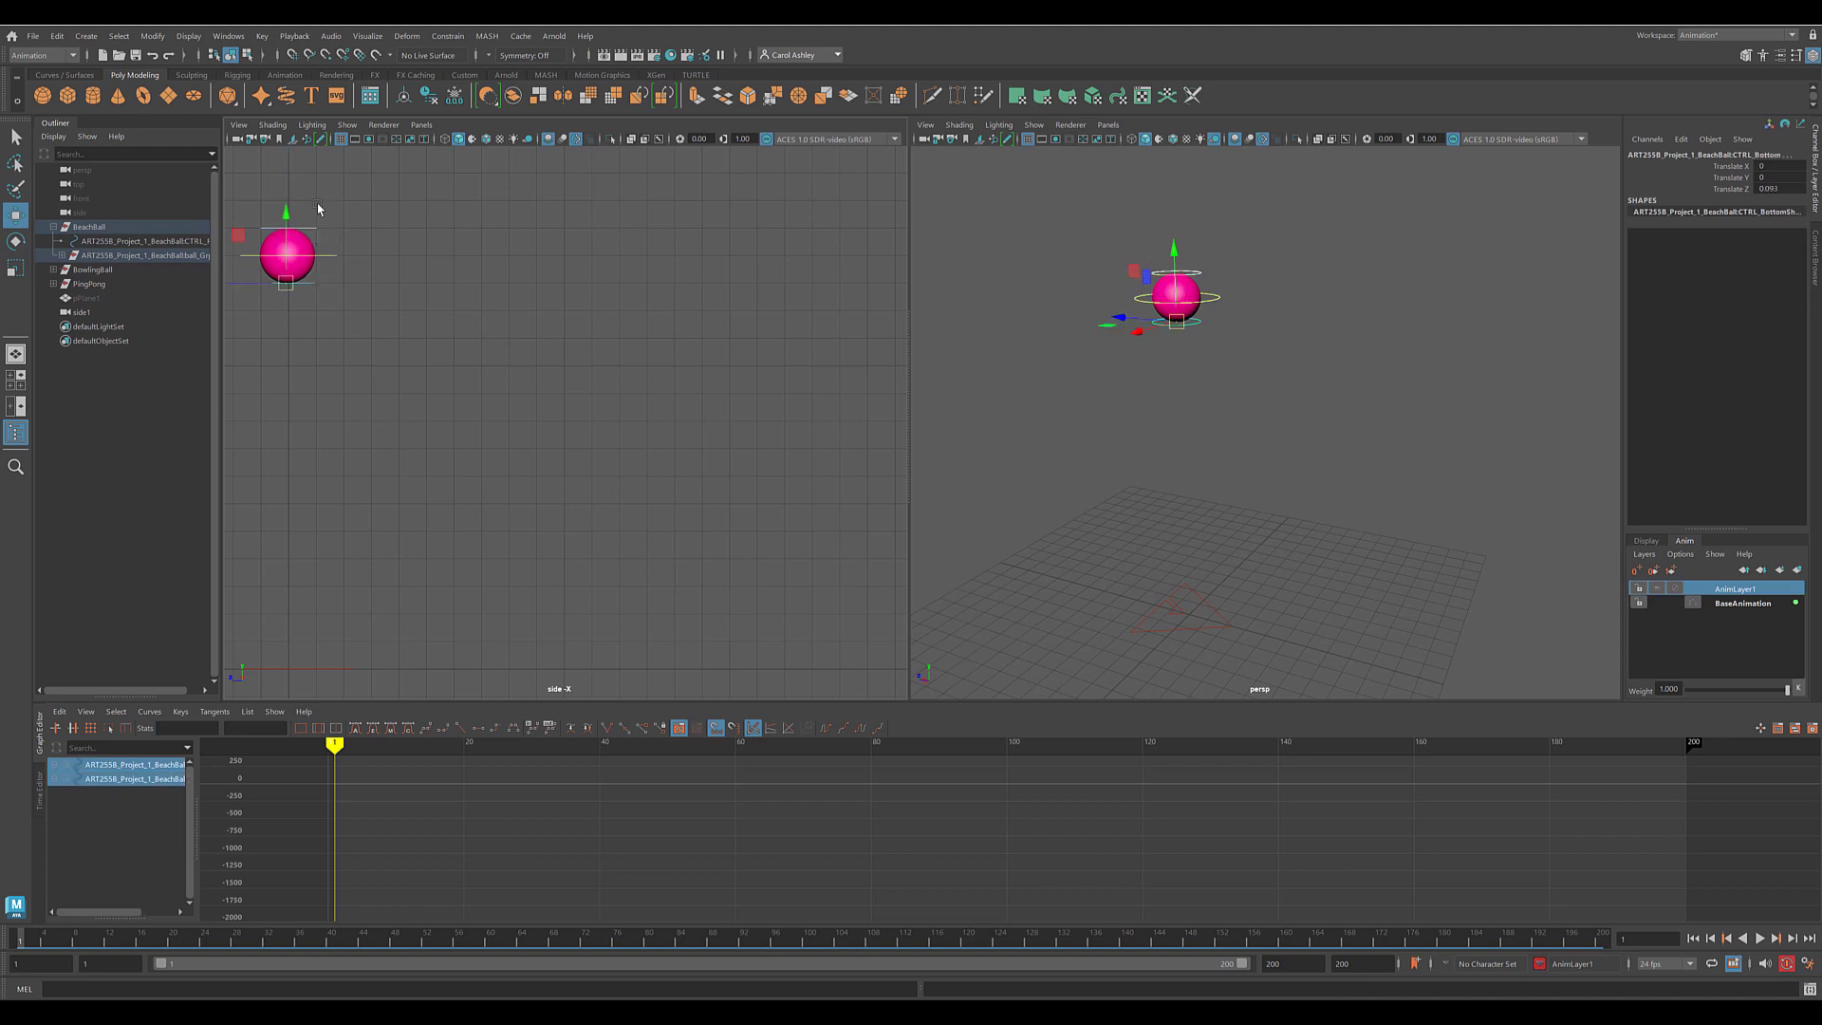
click(327, 234)
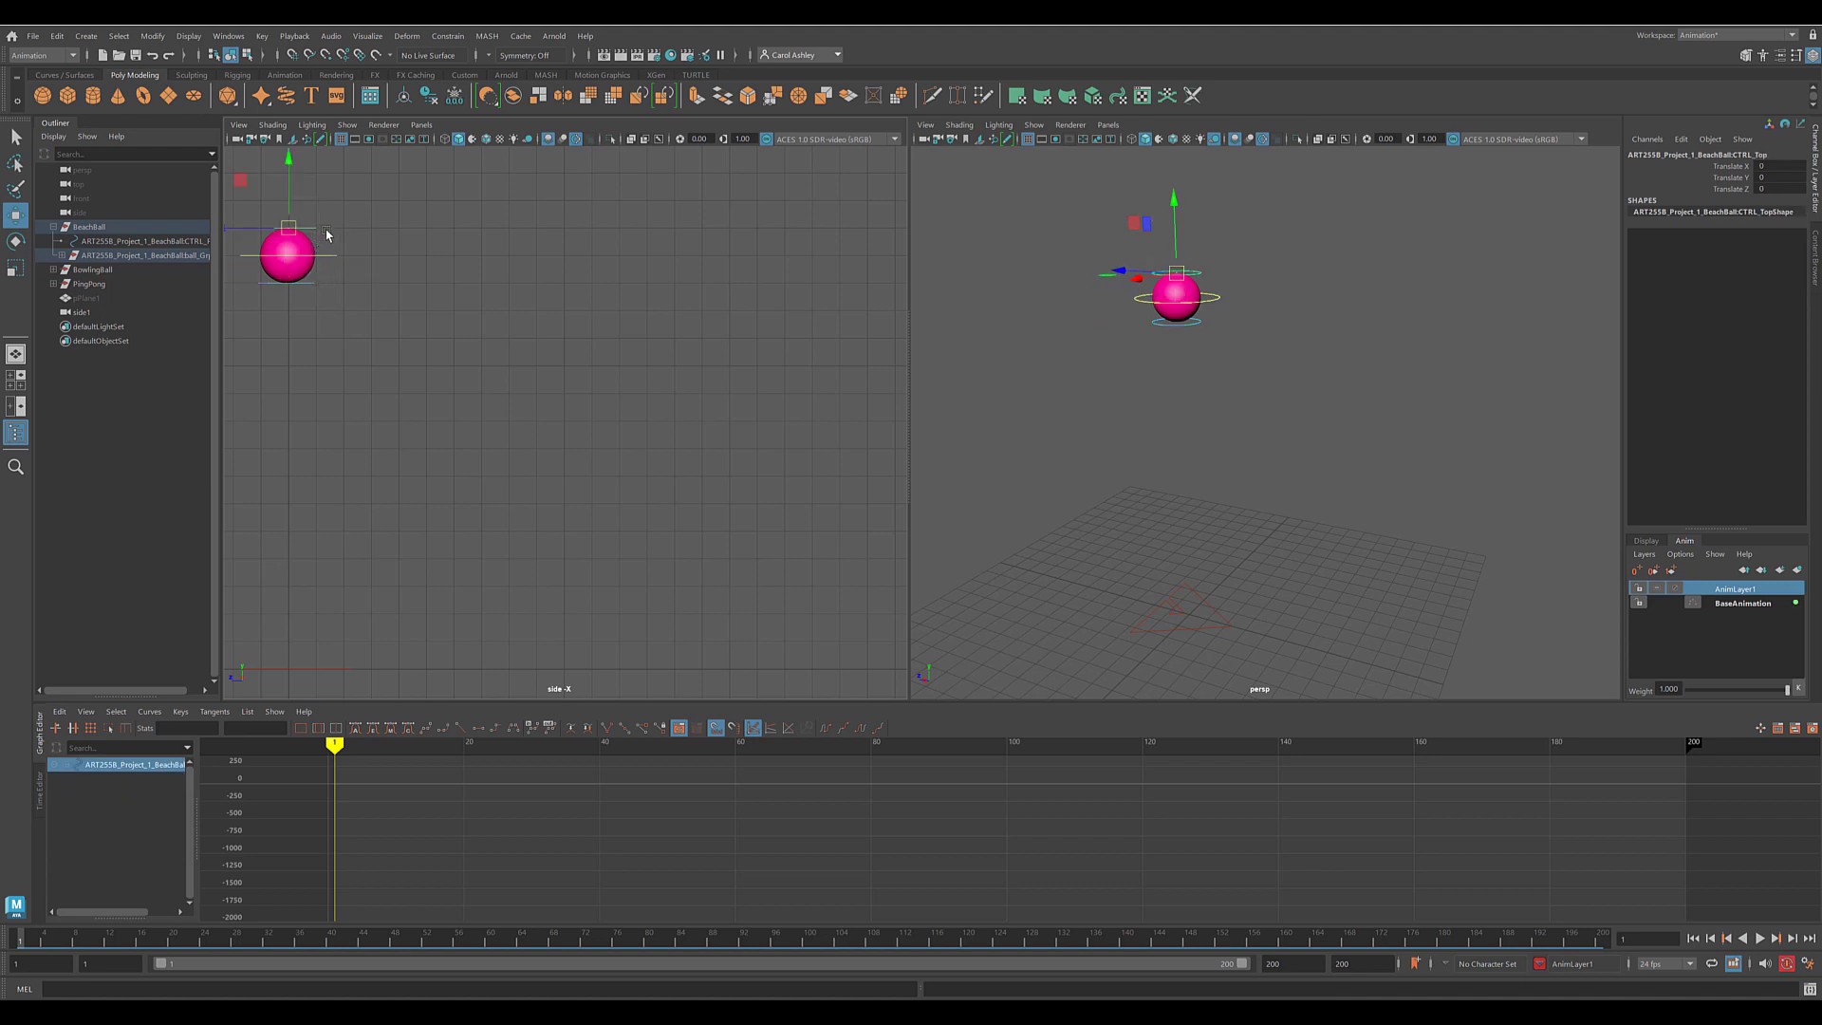
click(311, 296)
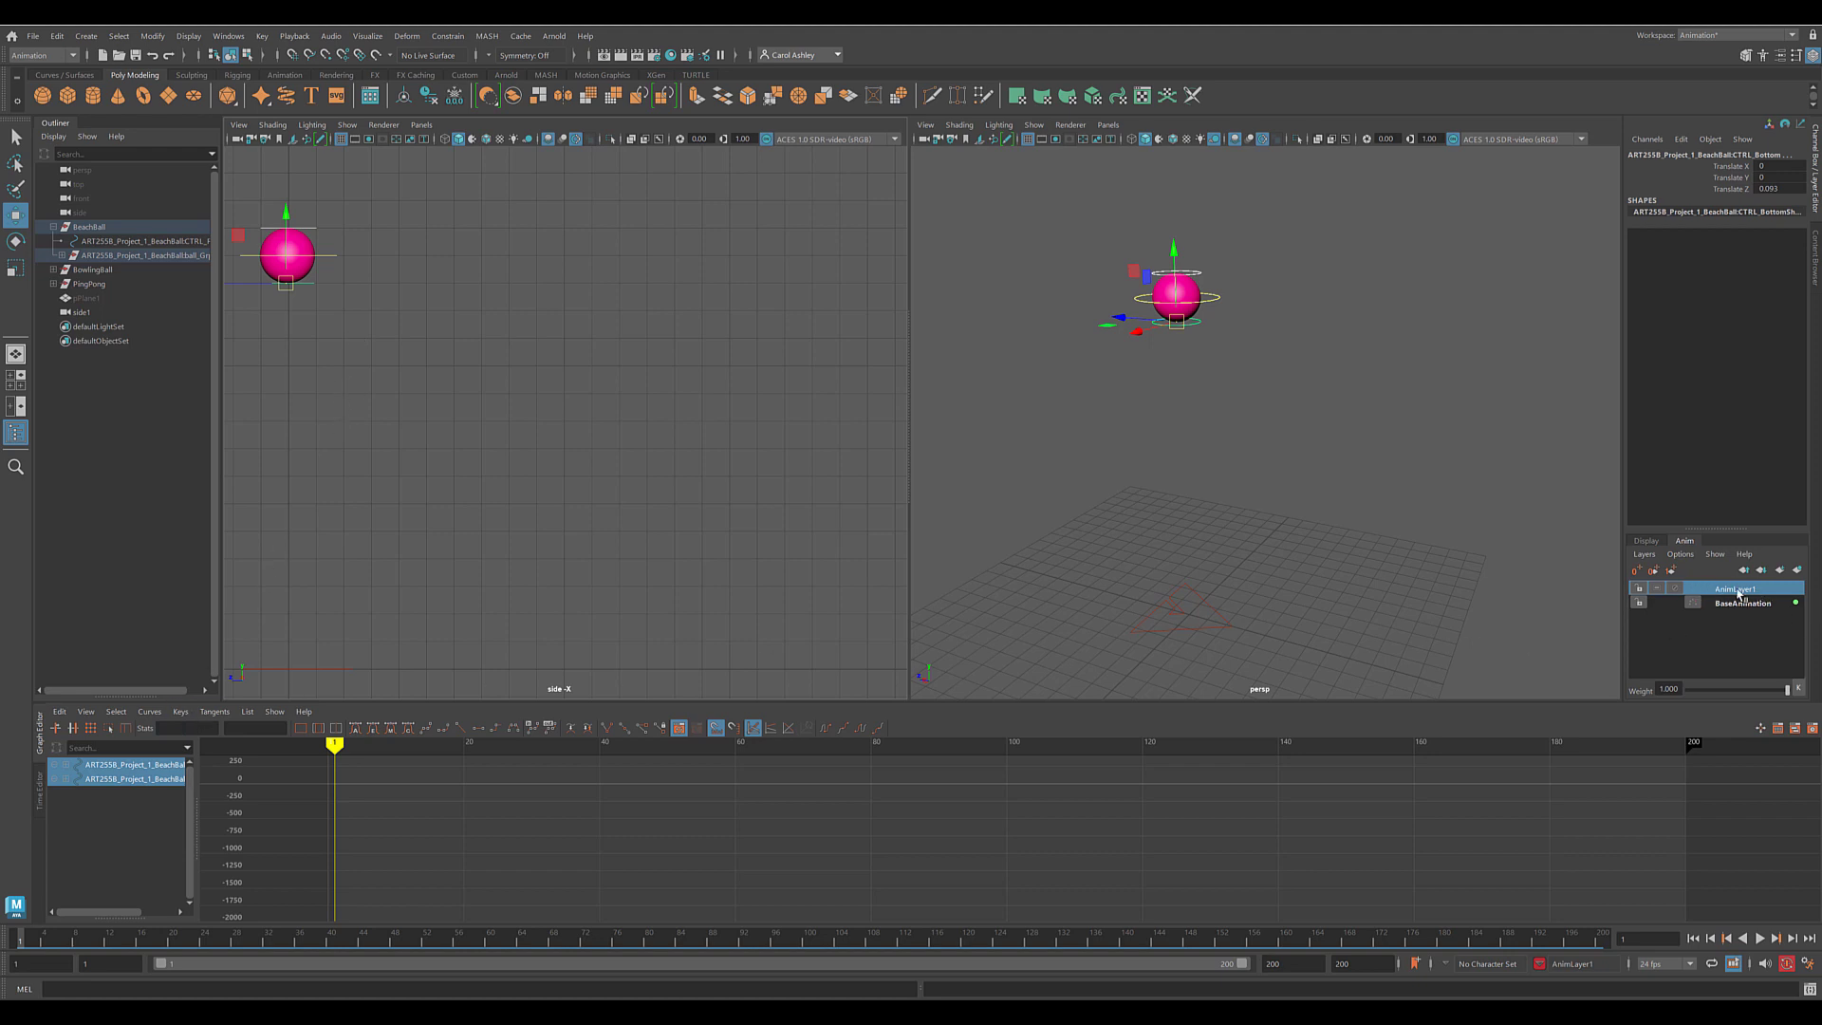
double_click(1784, 595)
key(Return)
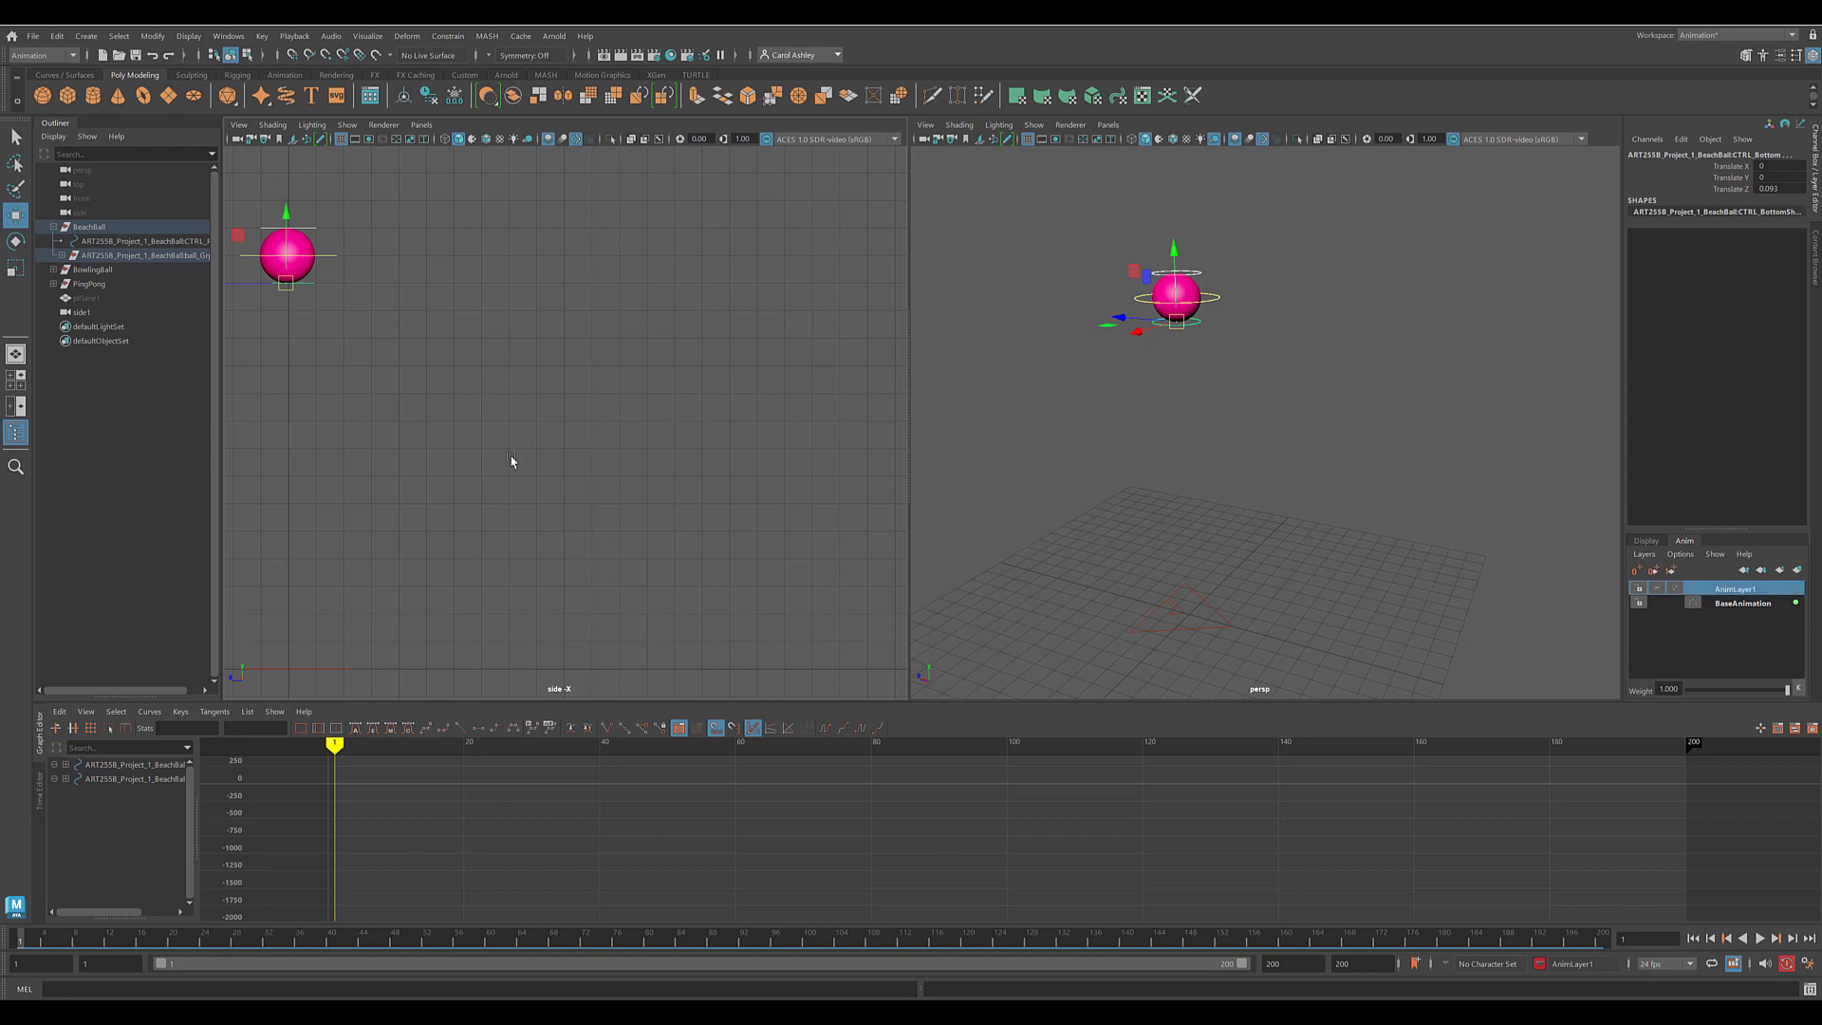
key(s)
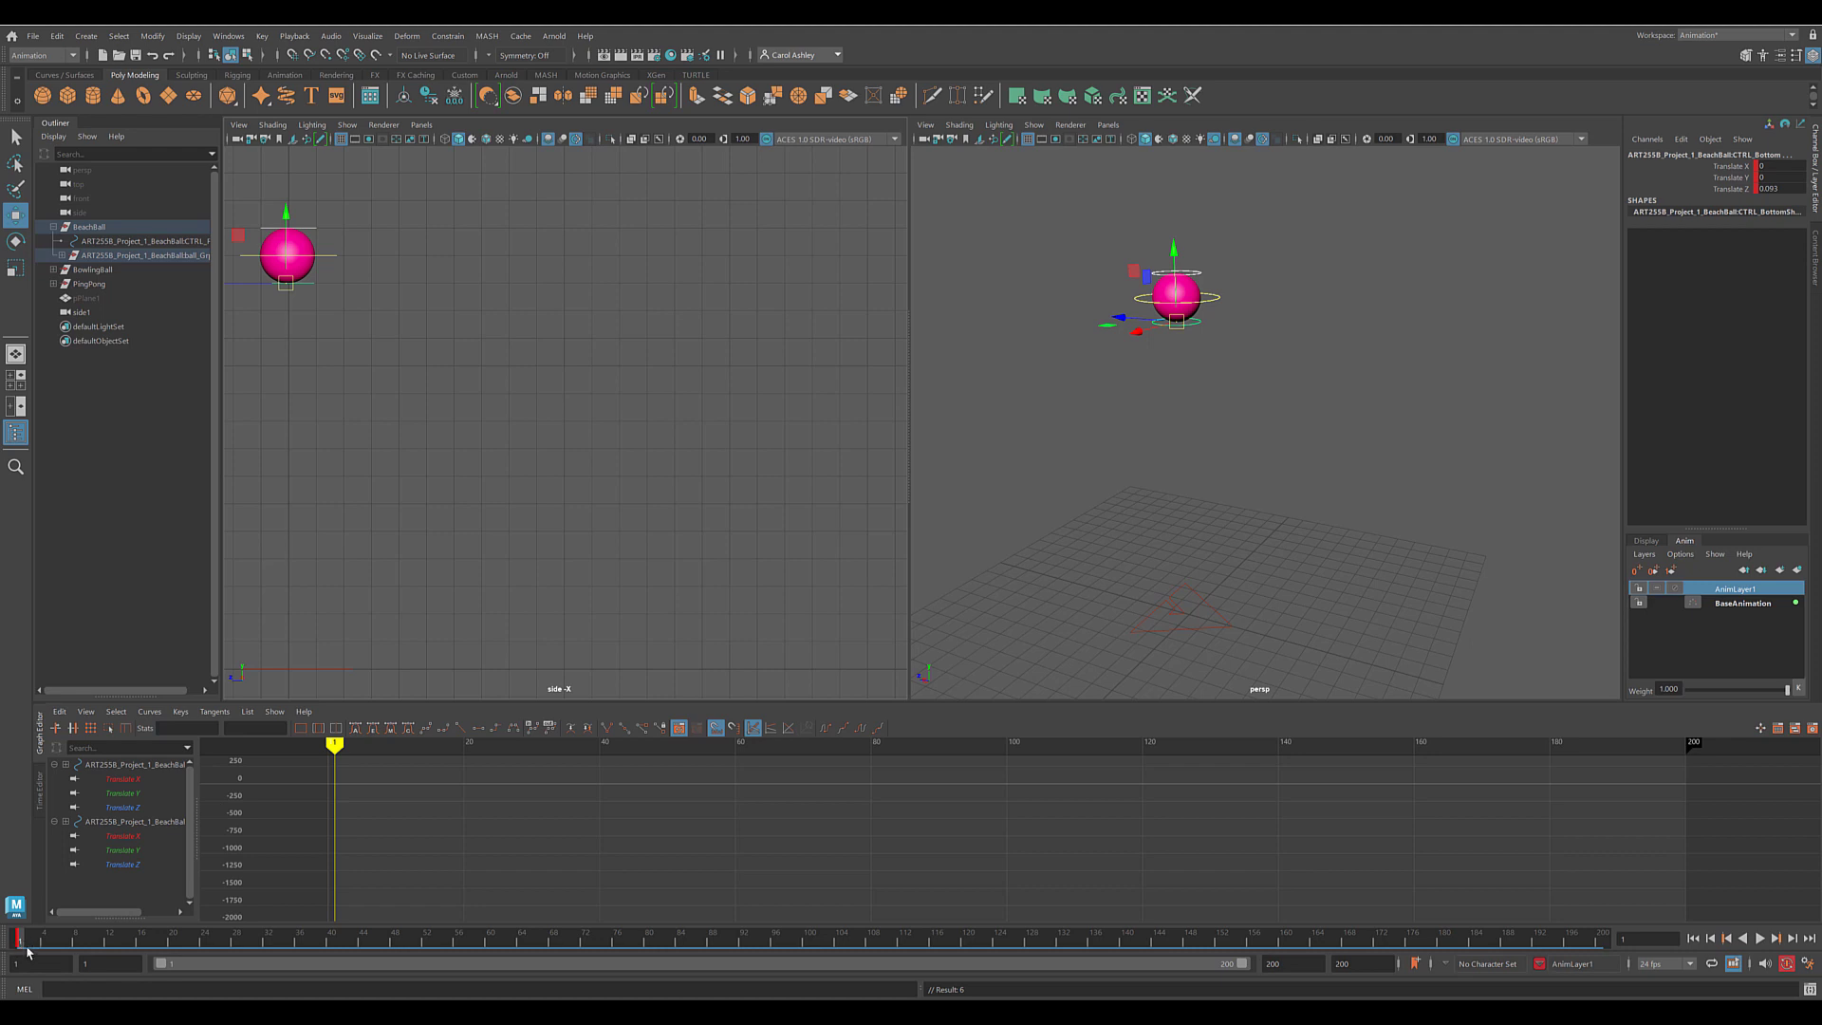
At frame 14, squash the ball by lowering CTRL_Bottom on its upper side to a Translate Y of about 0.344, and key it.
key(Up)
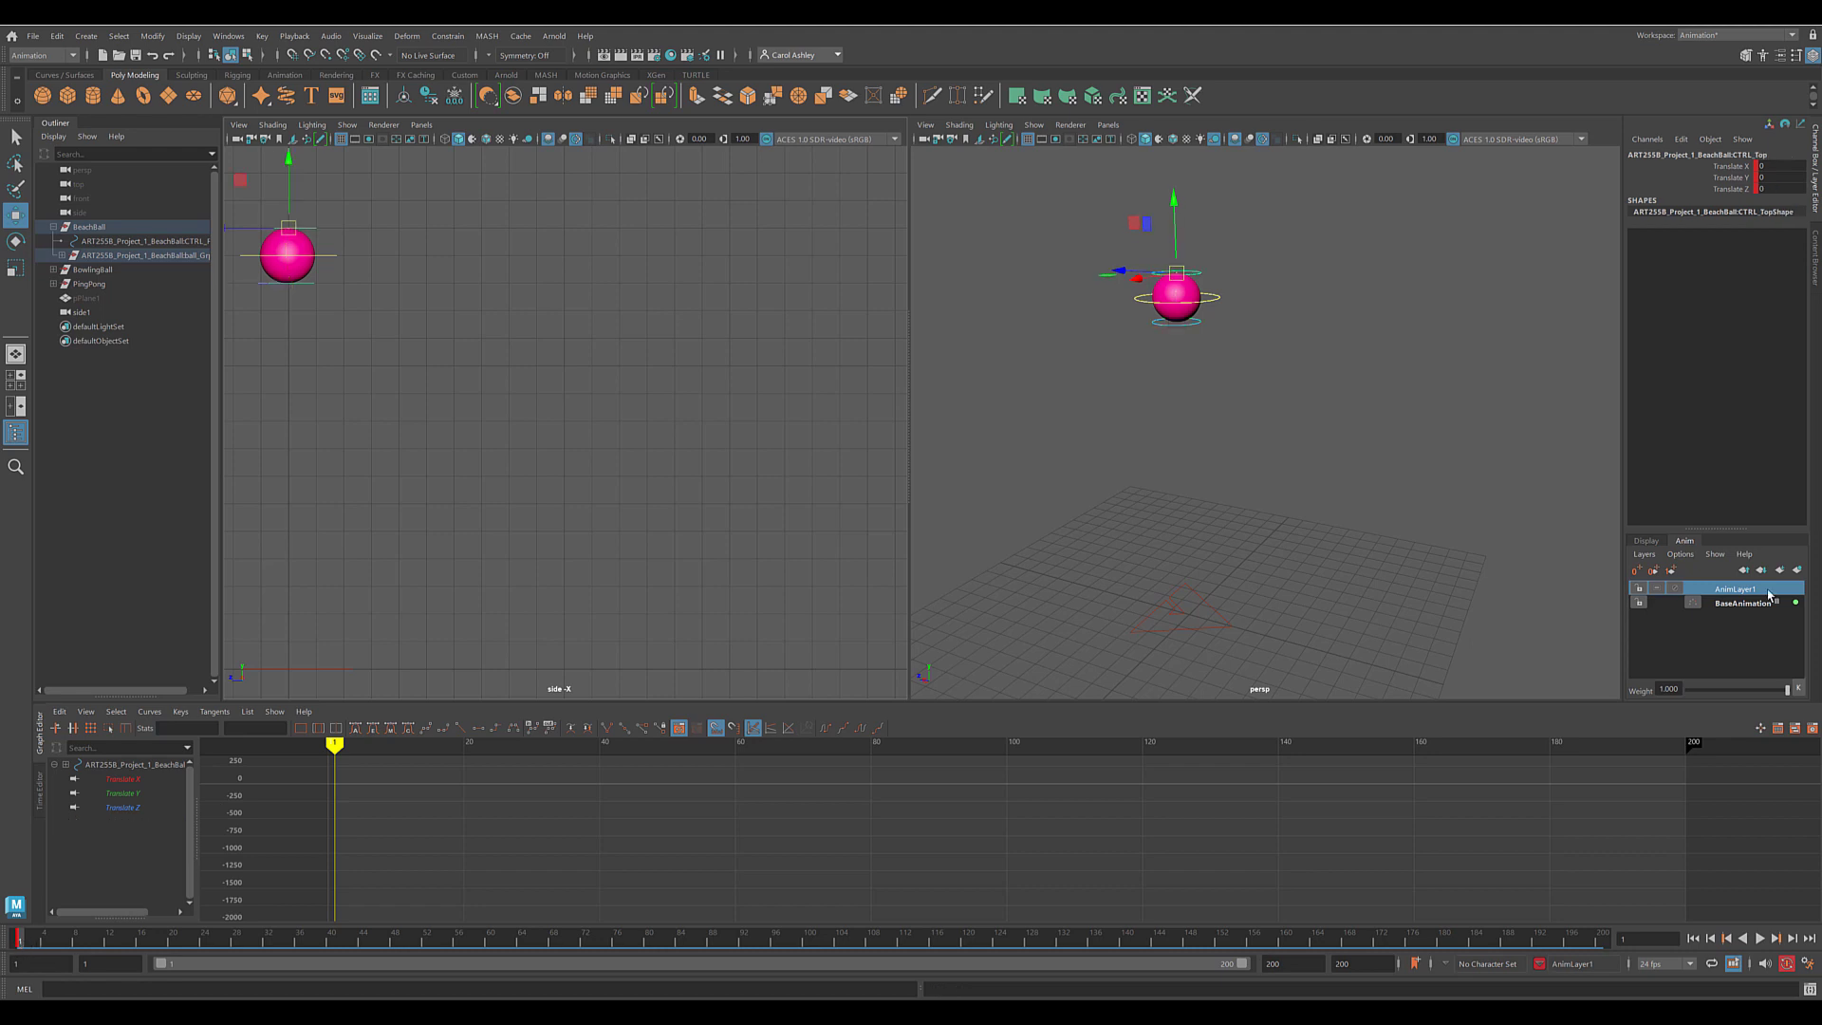
key(f)
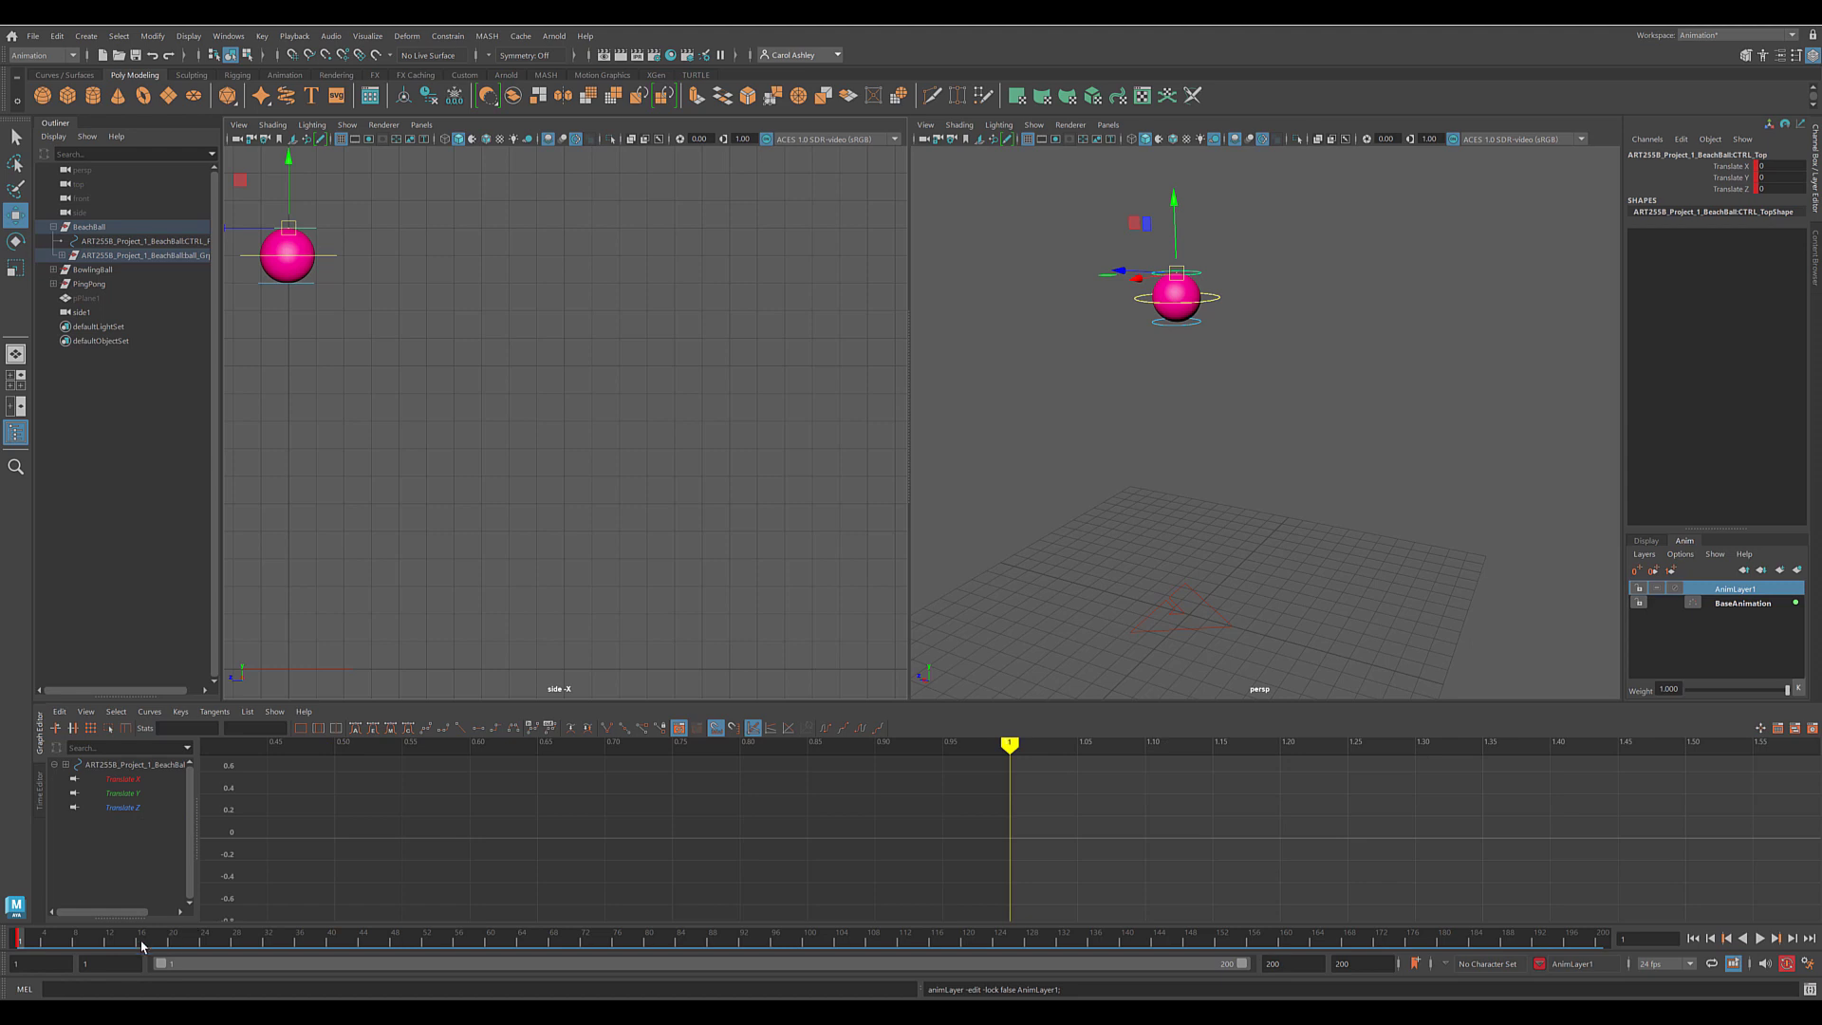
key(alt+v)
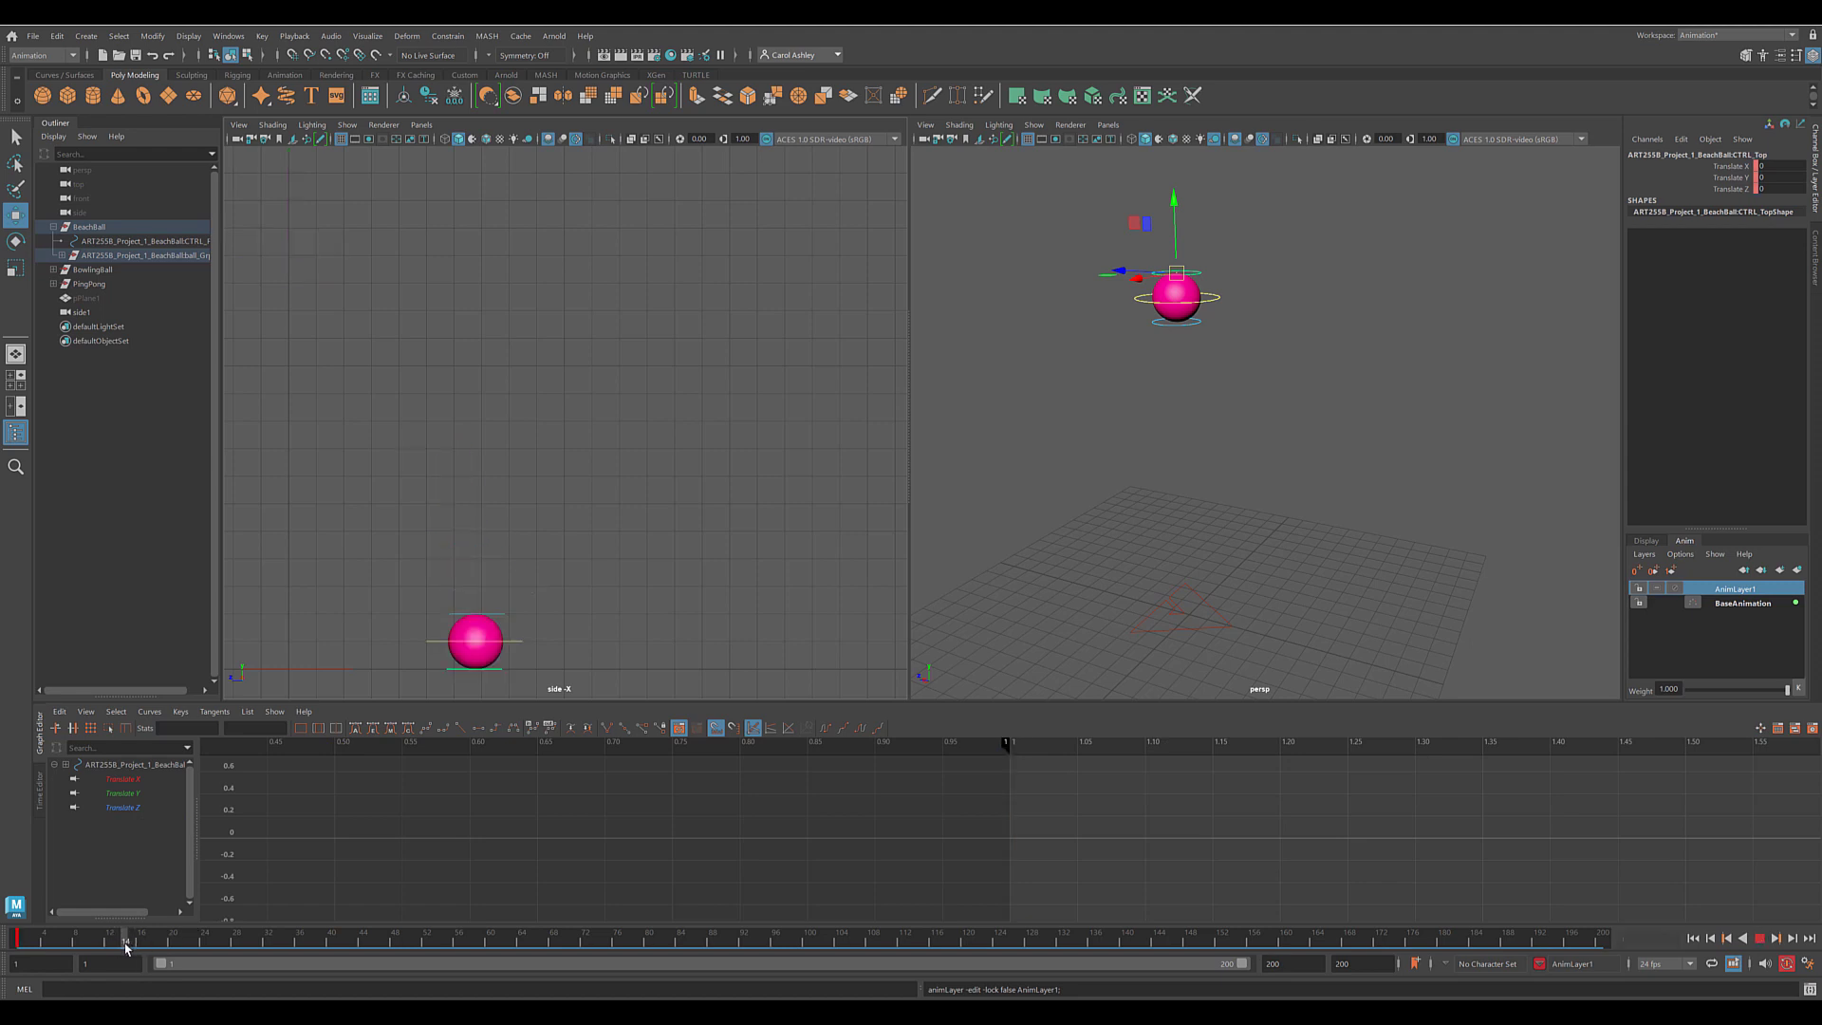
key(Escape)
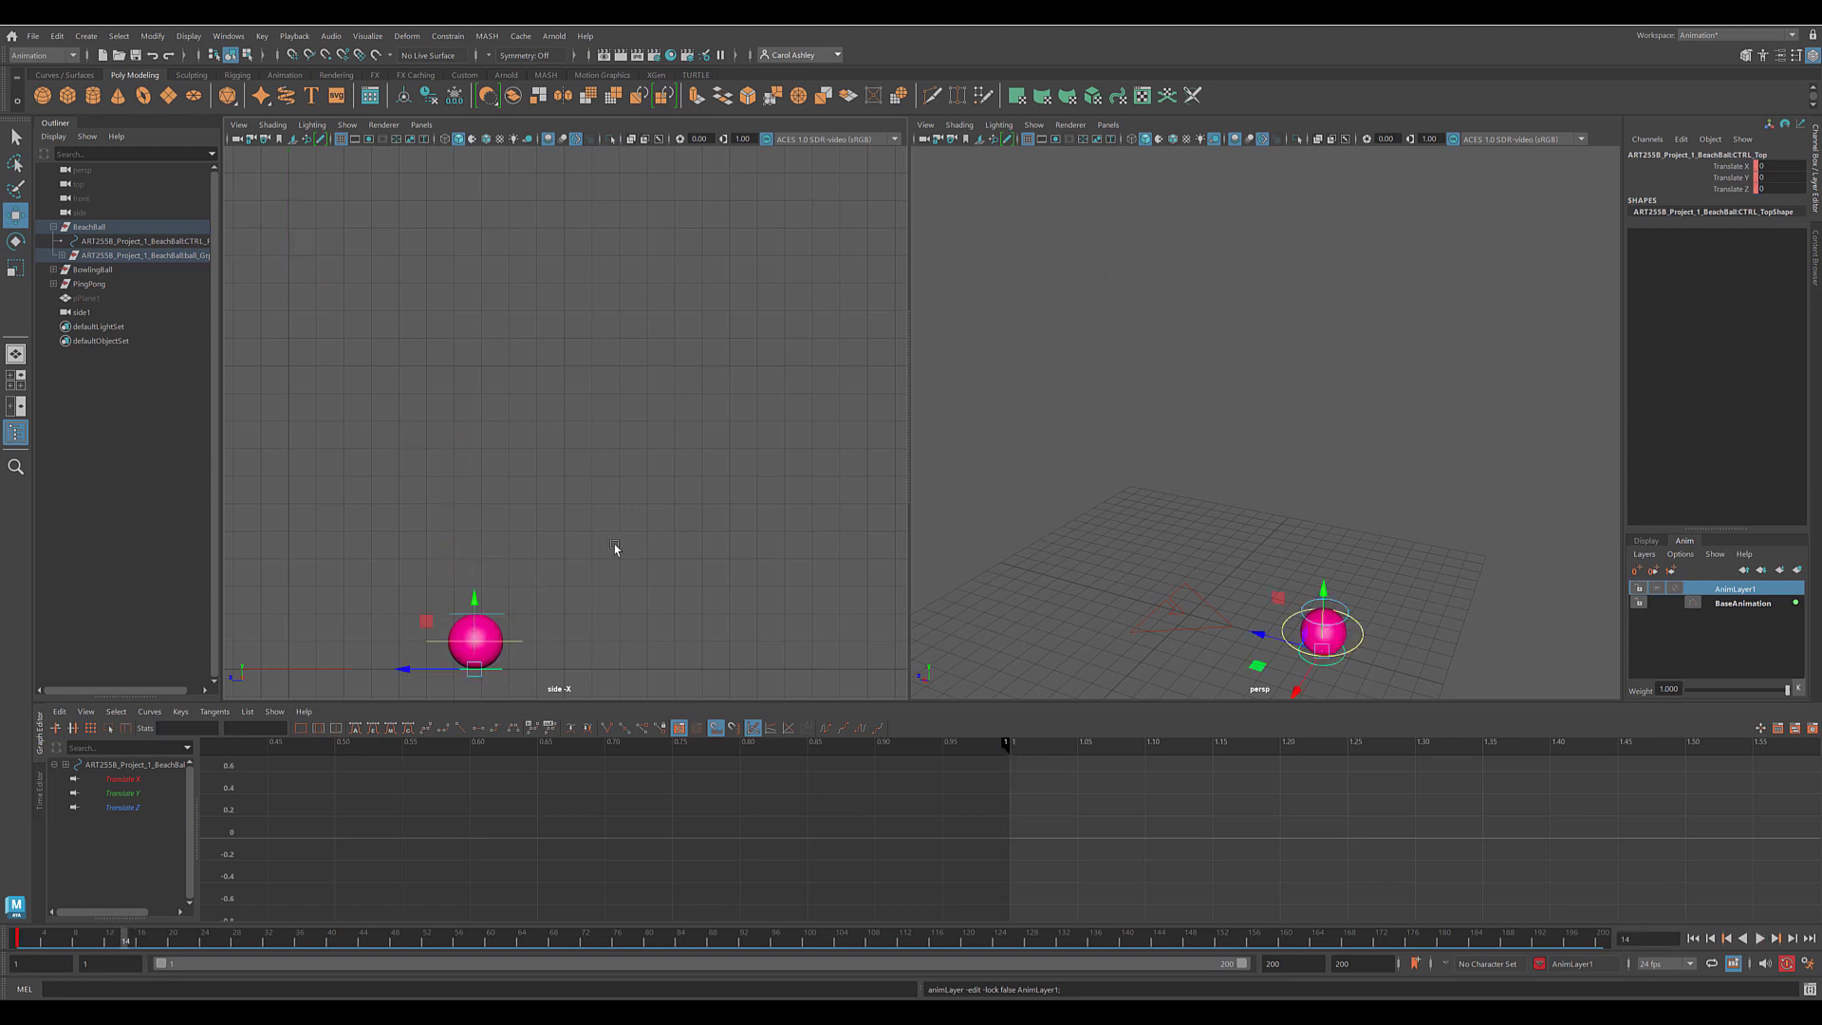
click(506, 608)
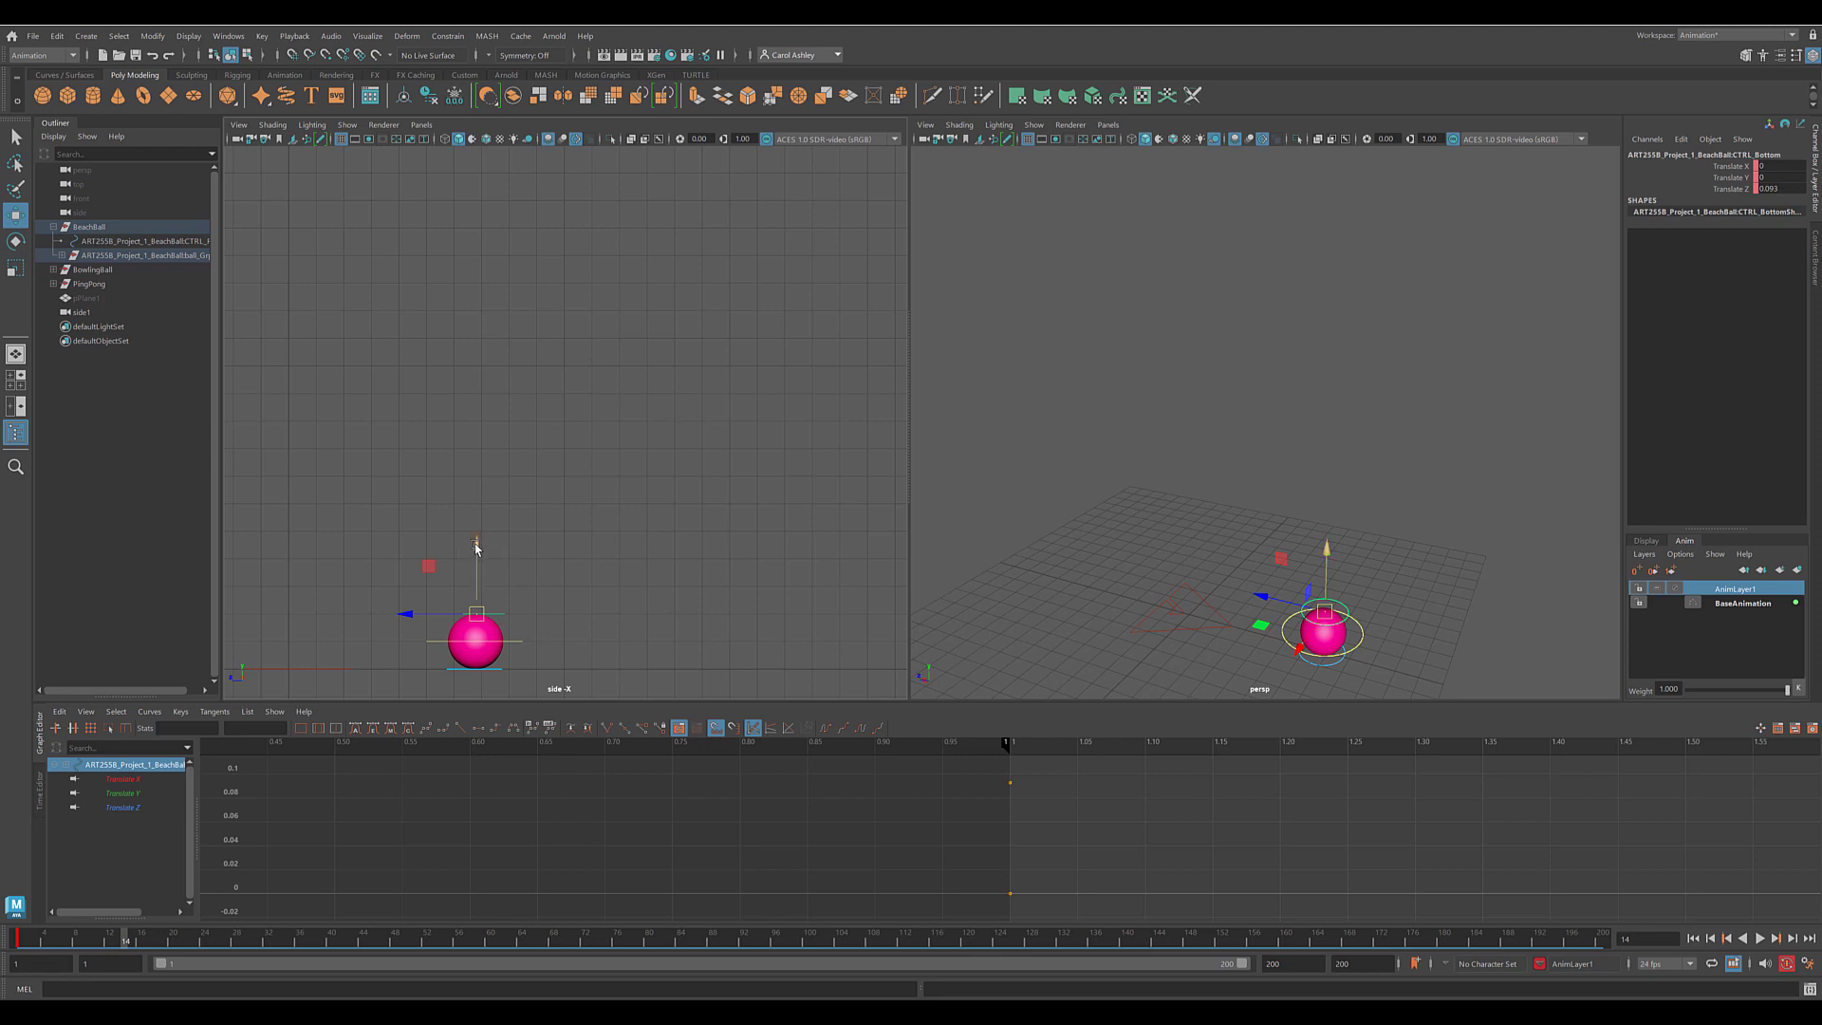
drag(477, 547, 477, 557)
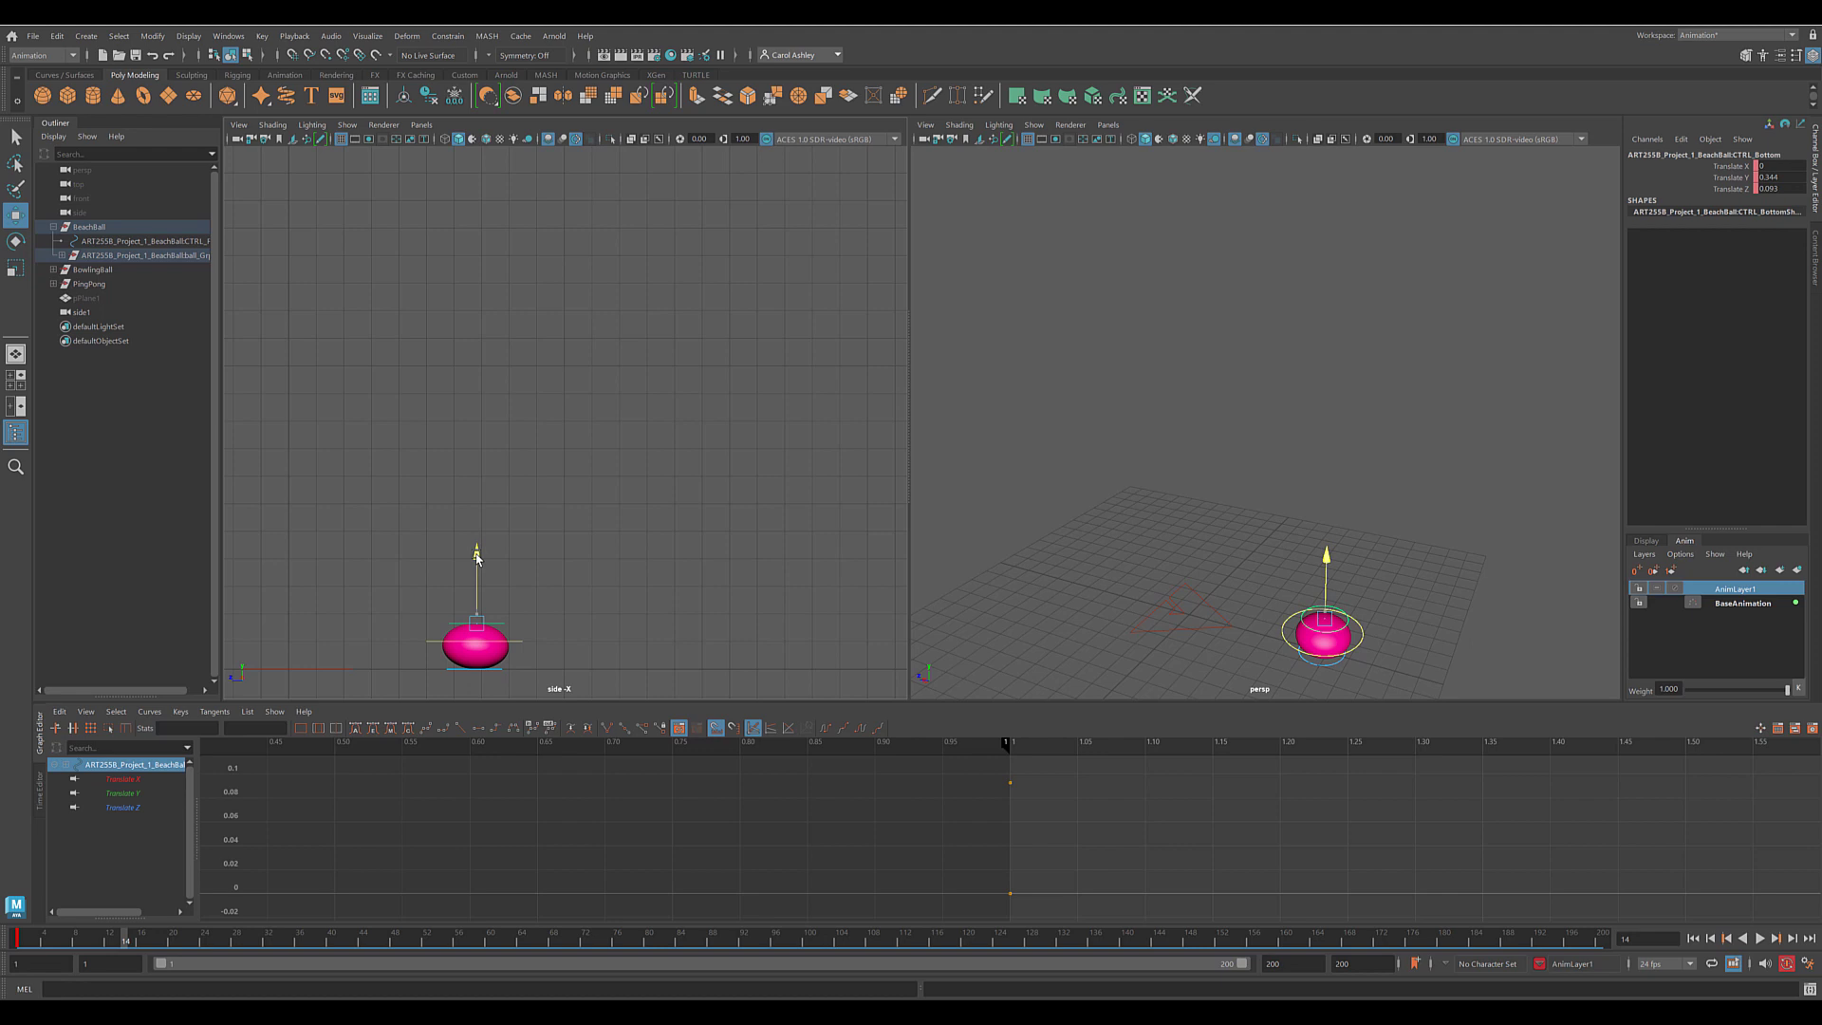
drag(477, 558, 477, 558)
key(s)
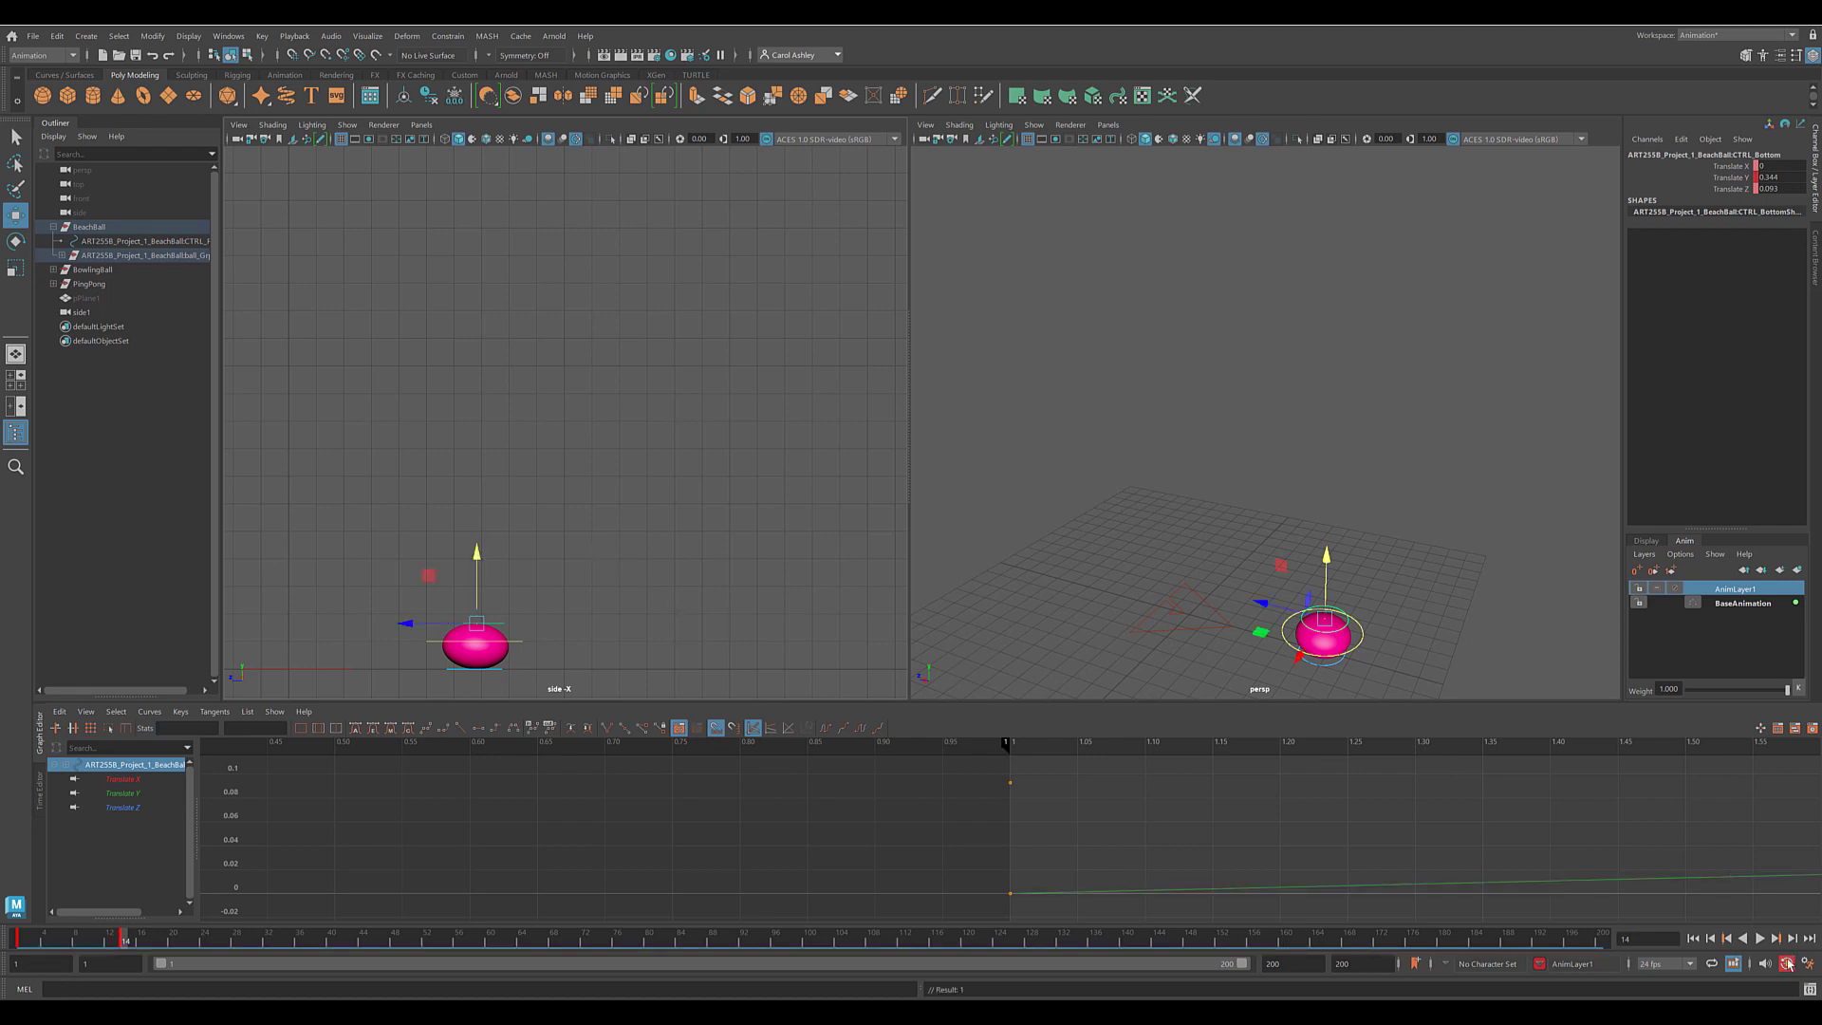
At frame 13, stretch the ball along its path by moving CTRL_Bottom to about -0.385 in Translate Y and -0.081 in Translate Z.
scroll(1440, 837, down, 4)
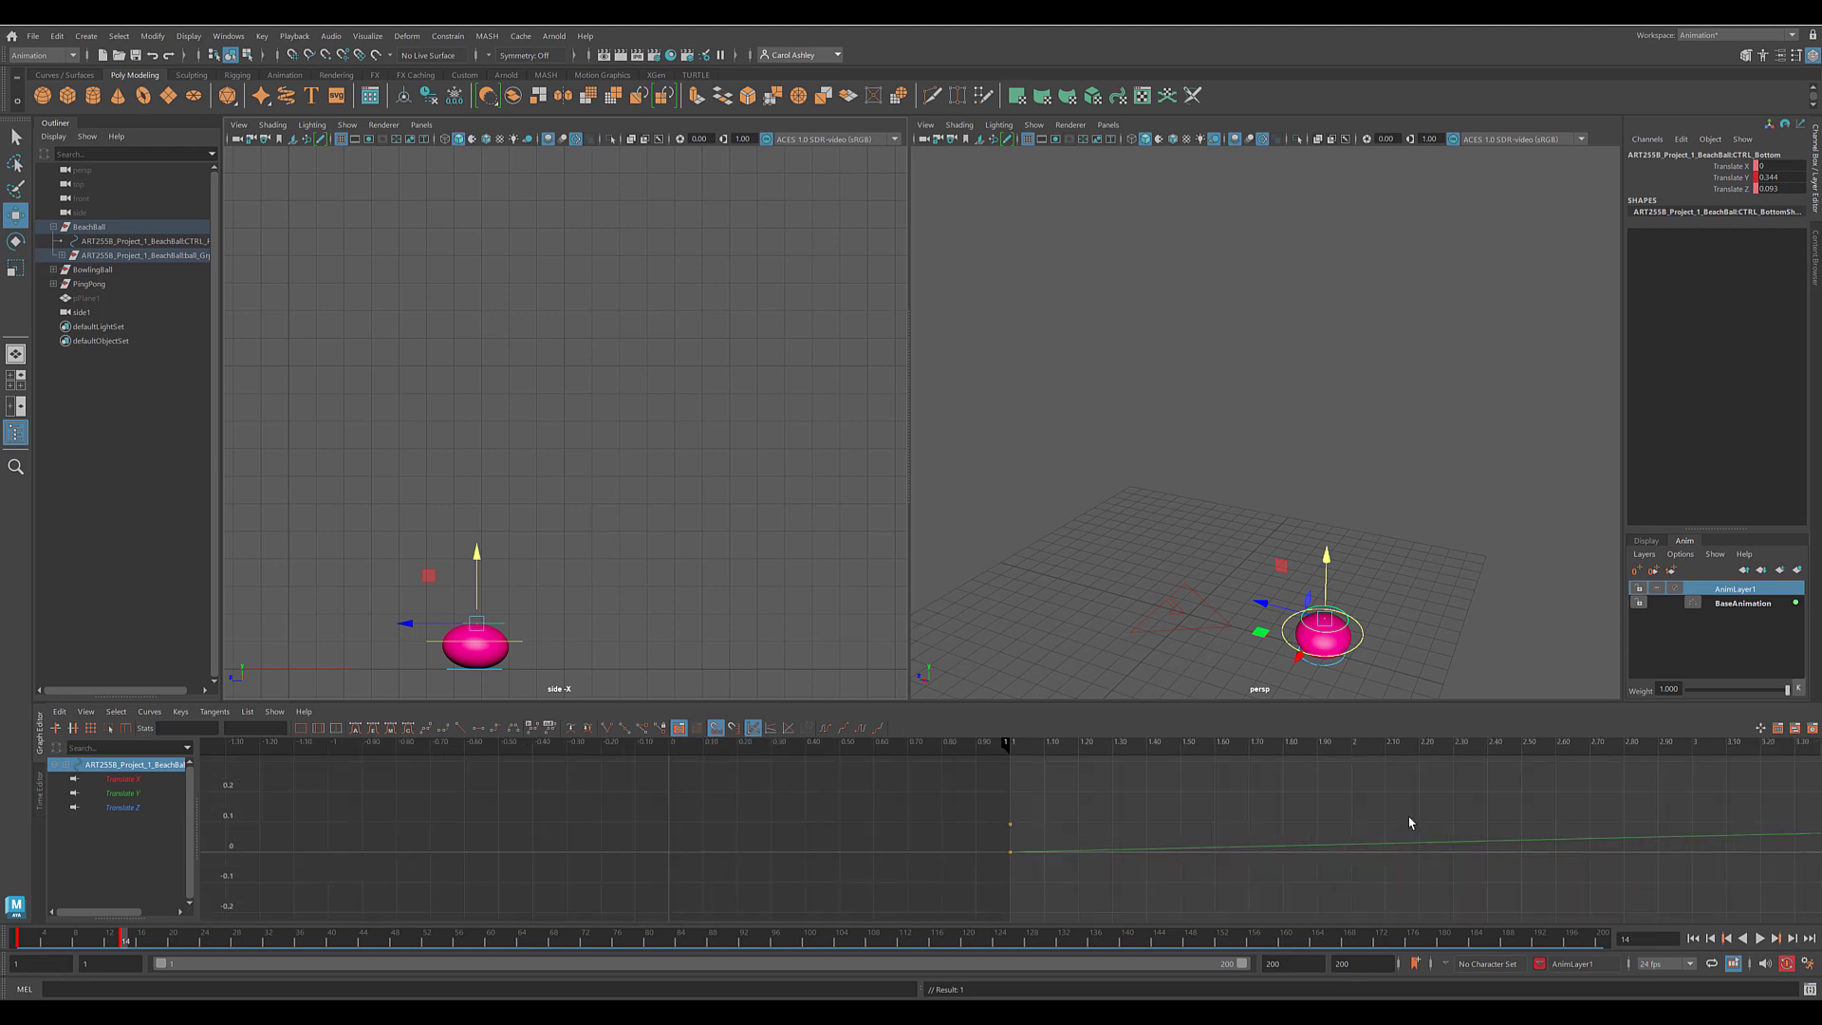
scroll(1408, 818, down, 4)
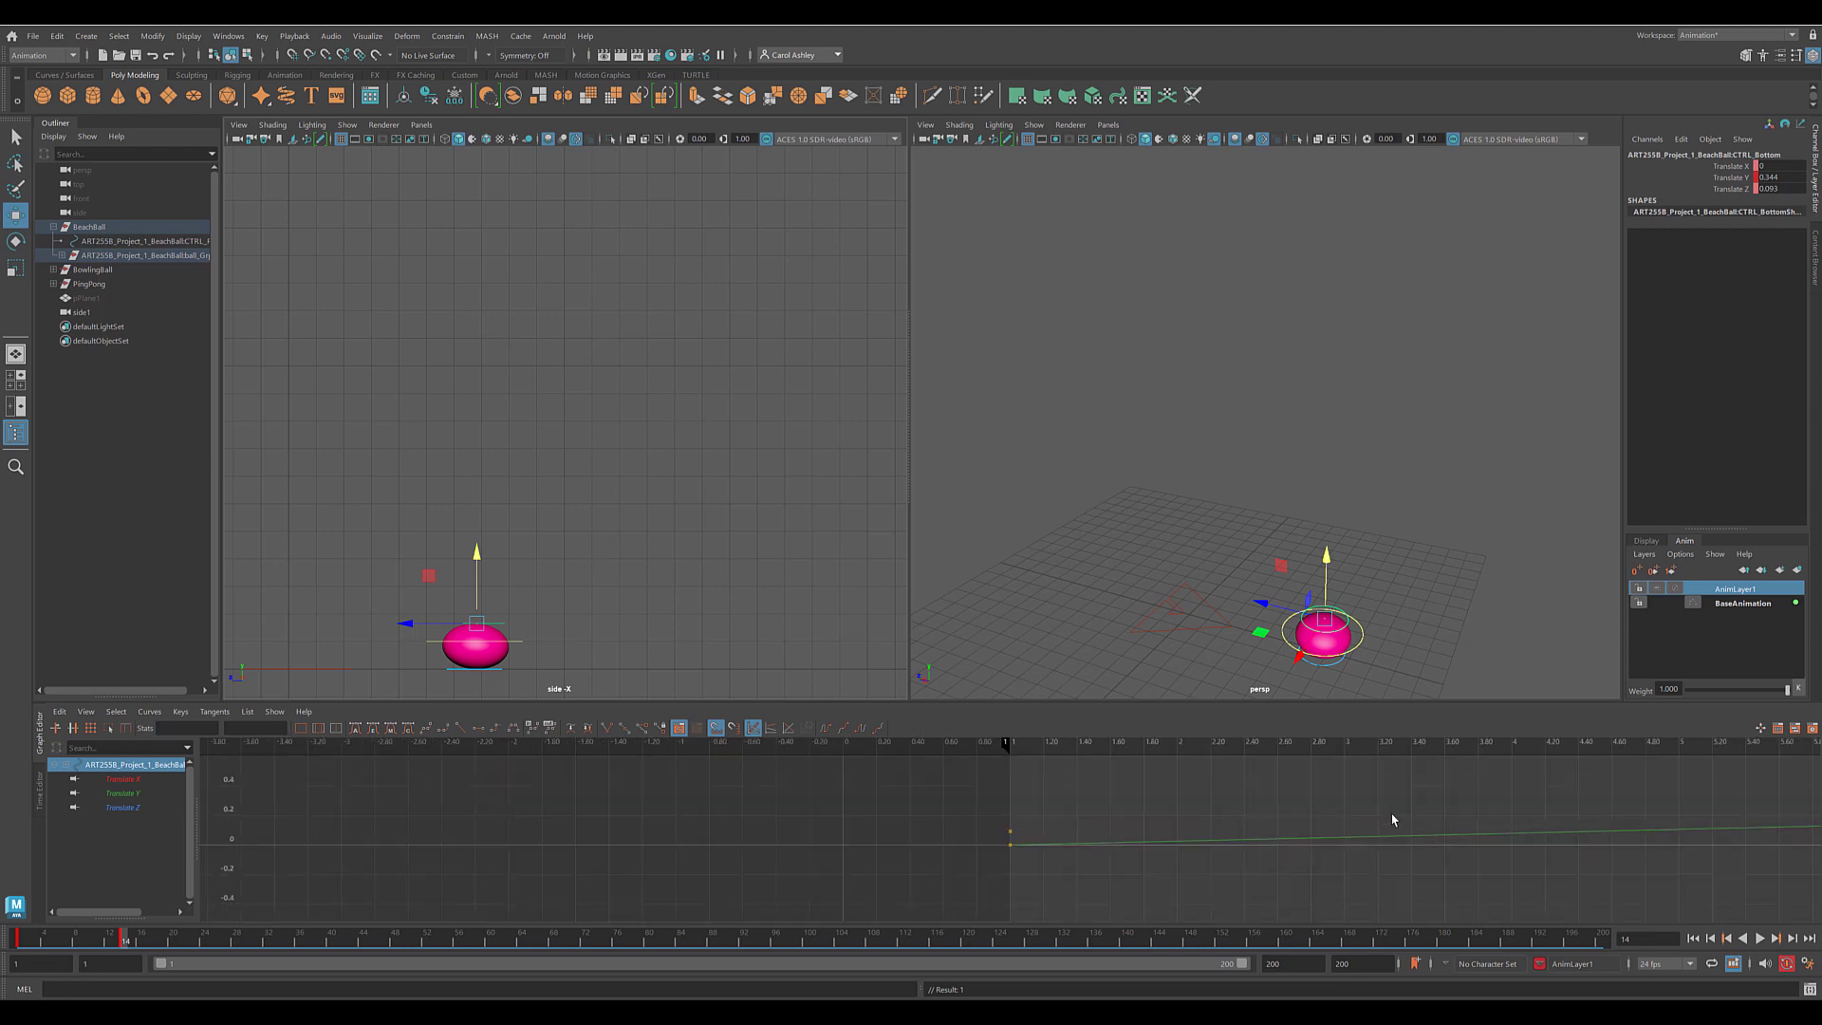
key(f)
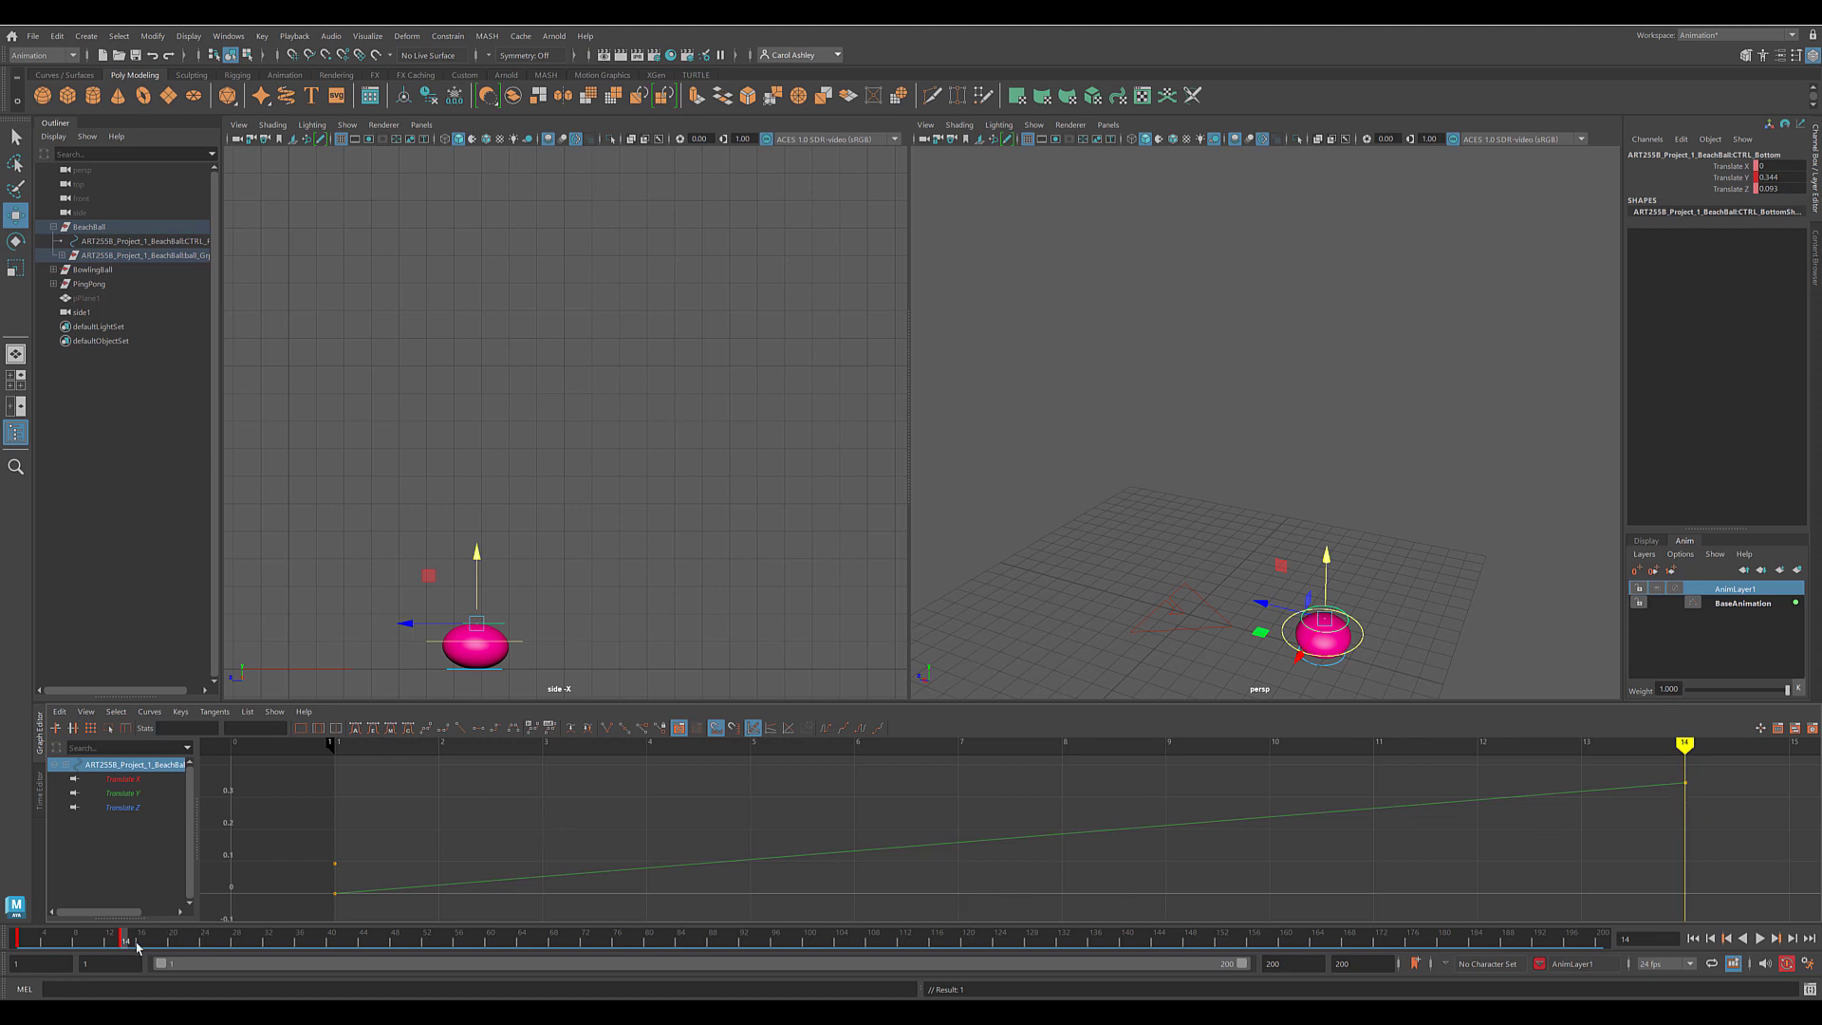
mouse_move(120, 942)
mouse_down()
mouse_move(36, 940)
mouse_move(134, 942)
mouse_move(46, 942)
mouse_move(118, 945)
mouse_up()
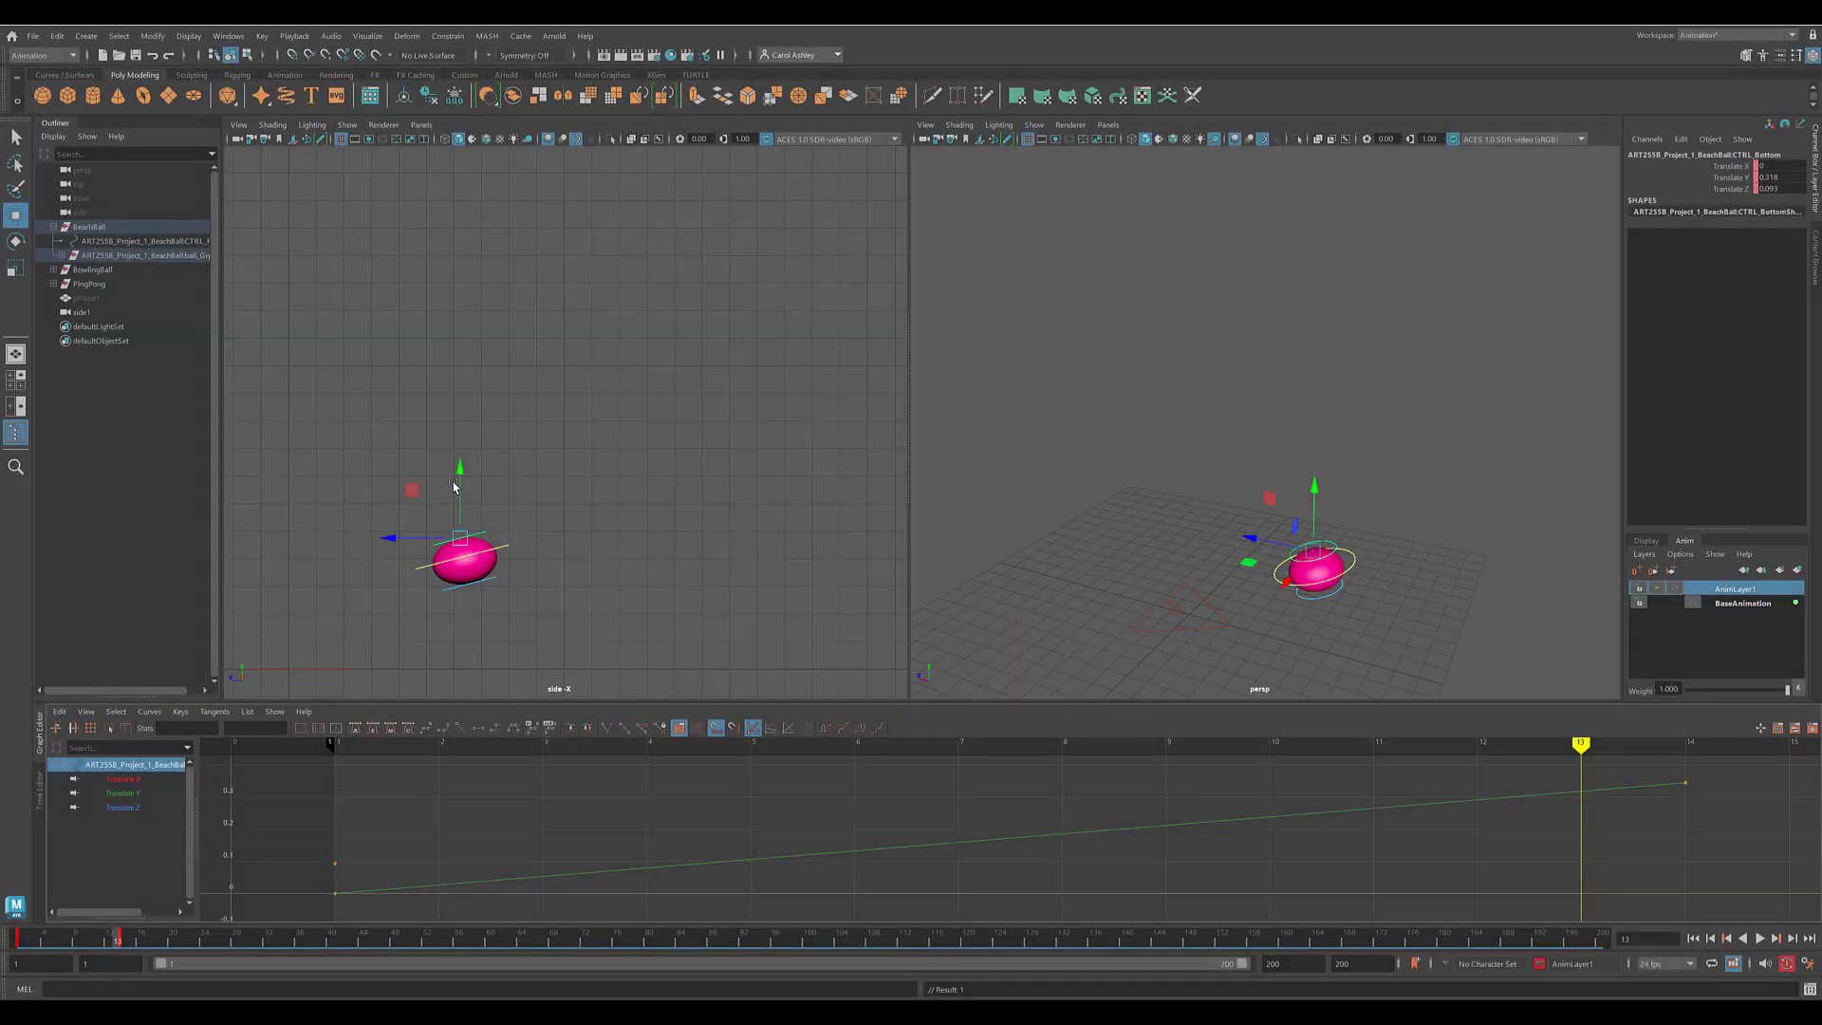
drag(461, 472, 461, 447)
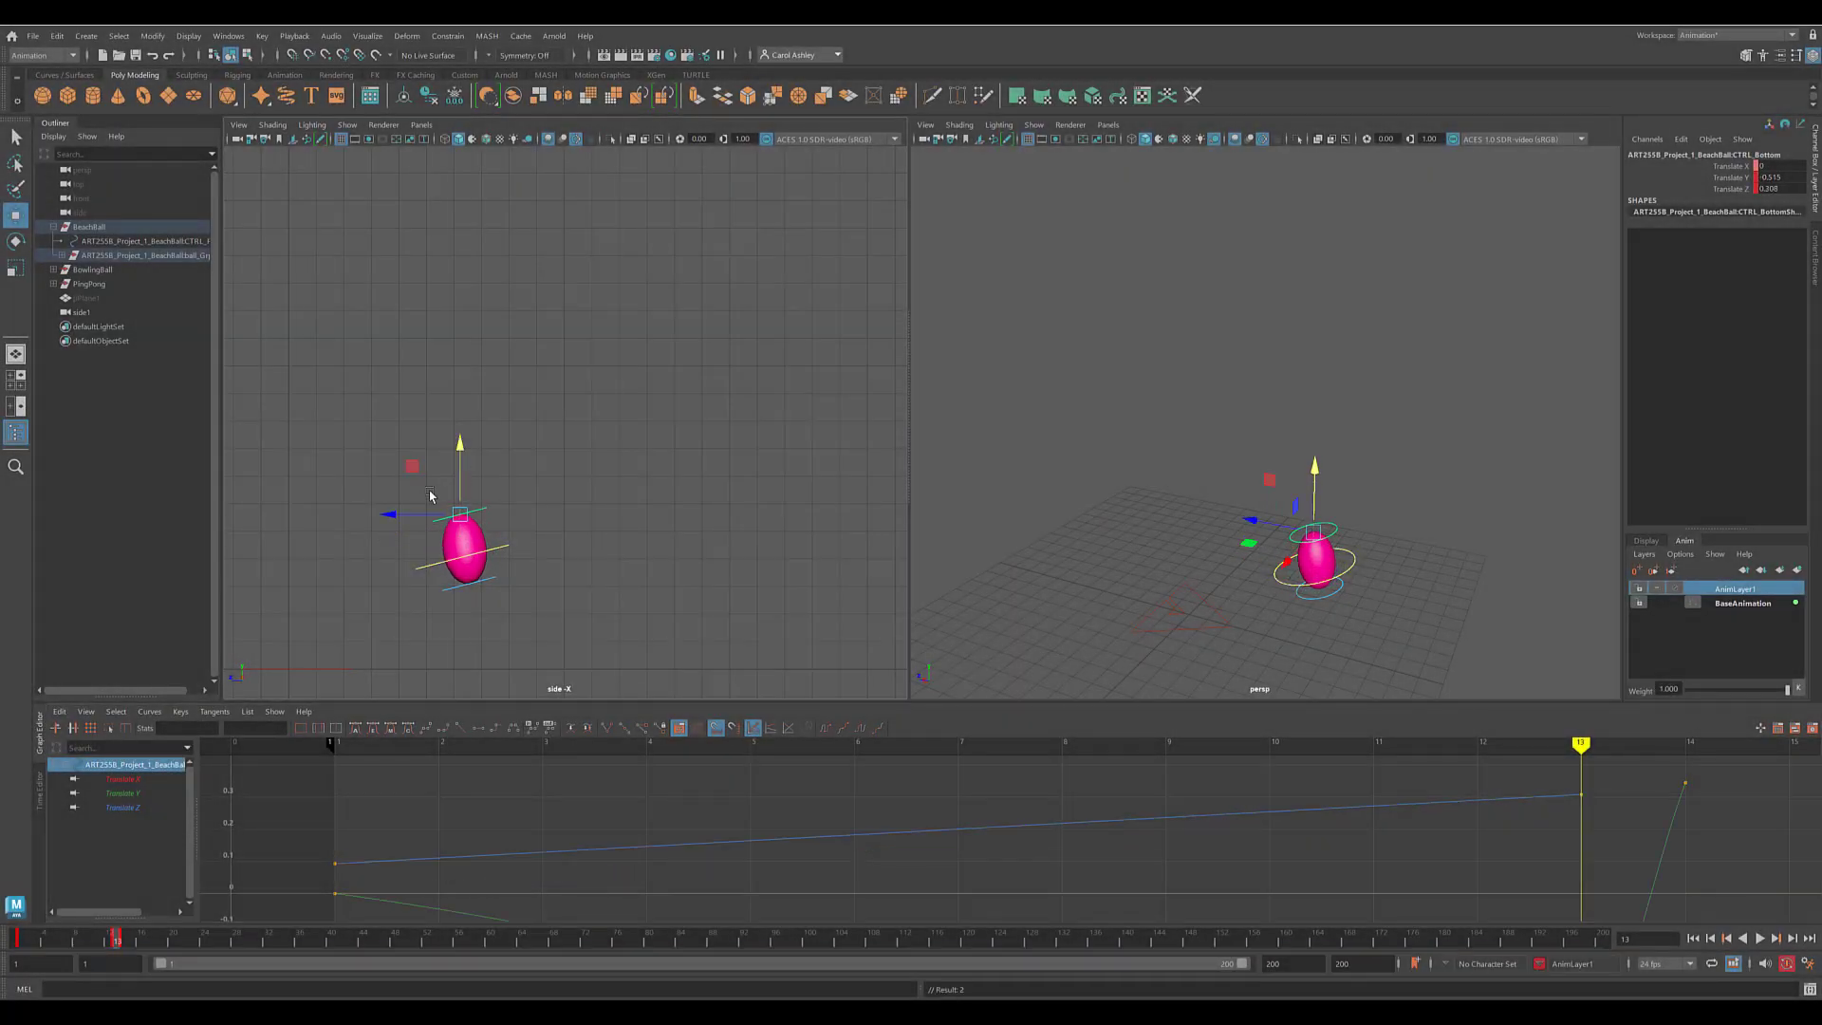
drag(414, 517, 455, 530)
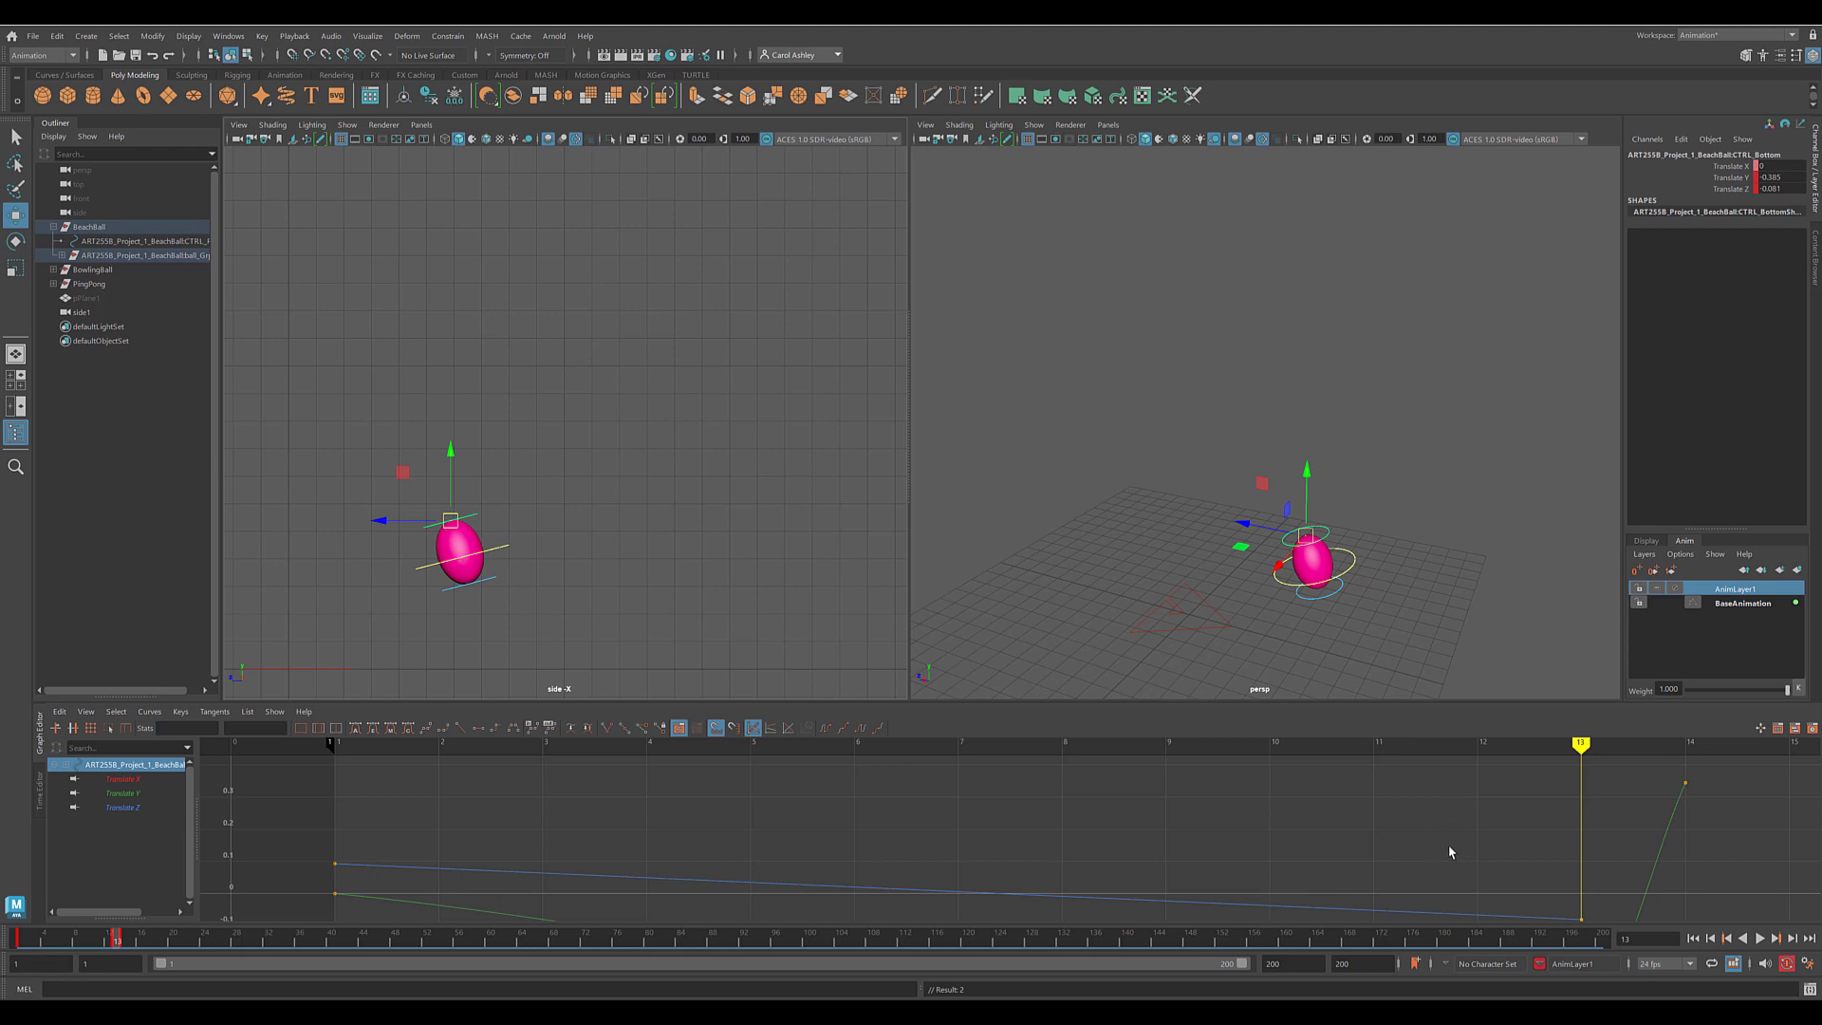
key(f)
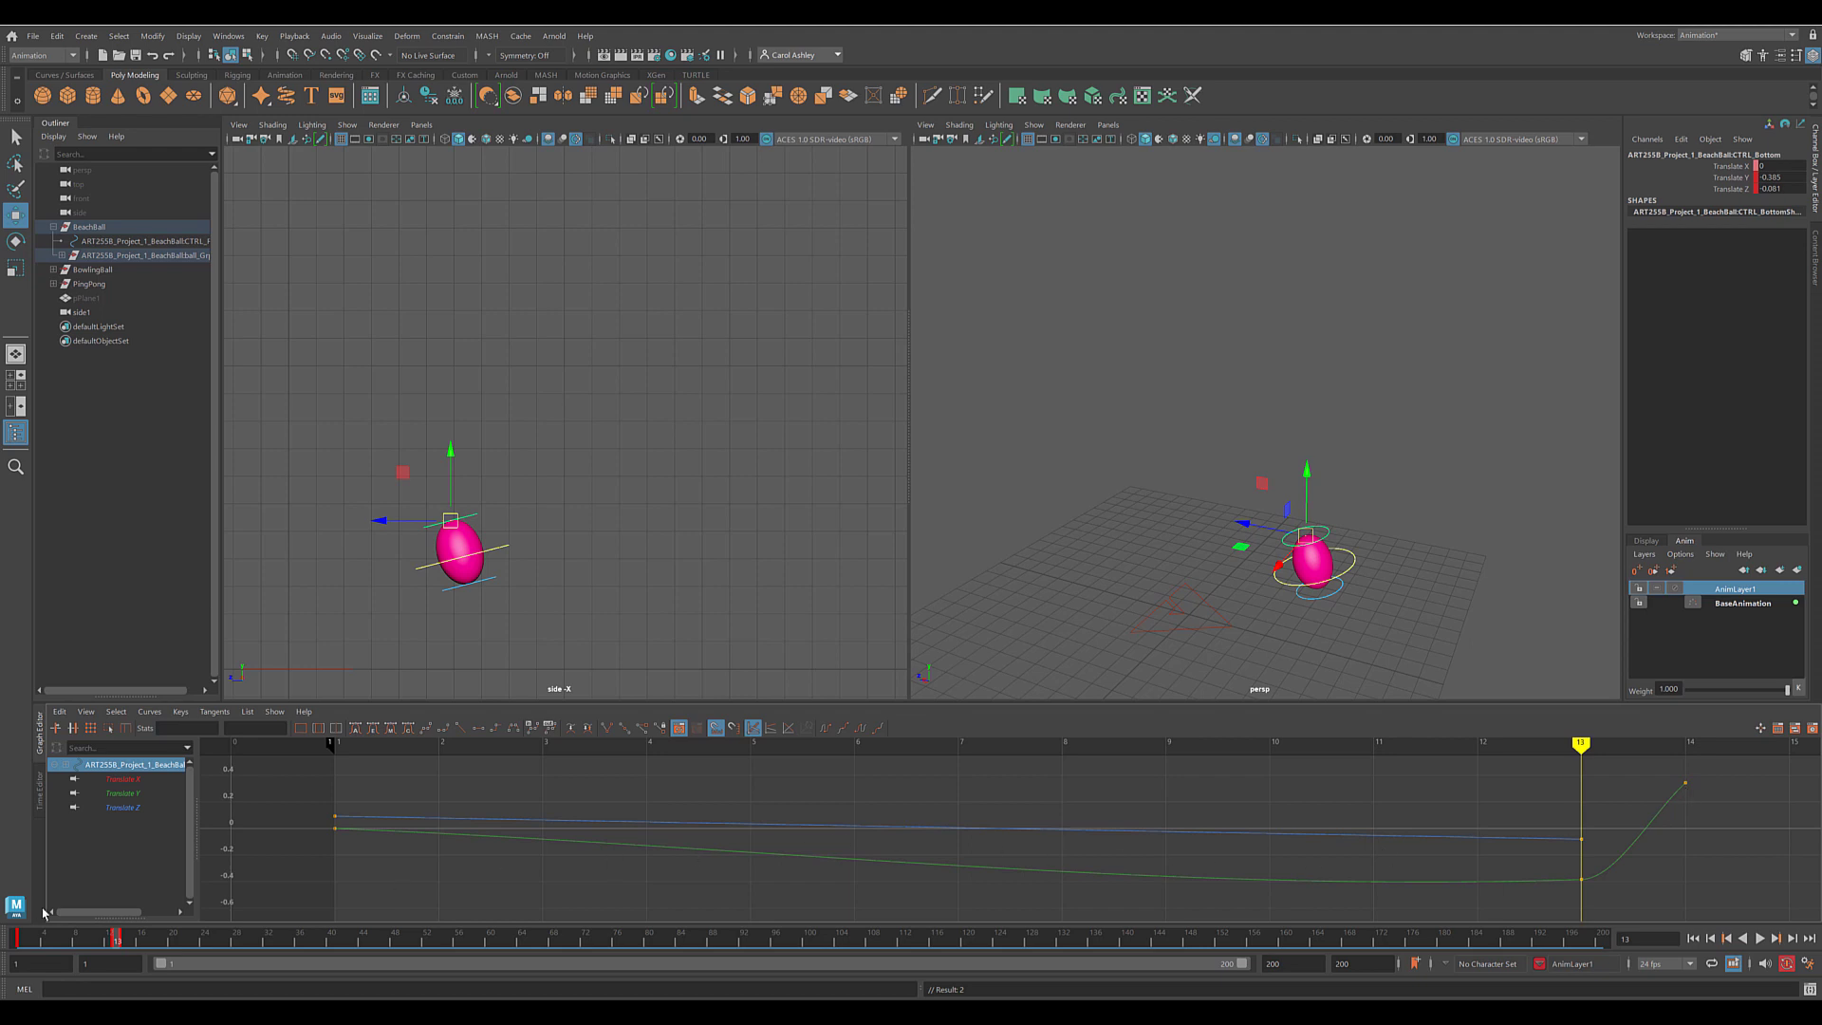
At frame 11, set CTRL_Bottom's Translate Y and Translate Z to 0 to key the ball's round shape.
mouse_move(120, 942)
mouse_down()
mouse_move(41, 943)
mouse_move(102, 937)
mouse_up()
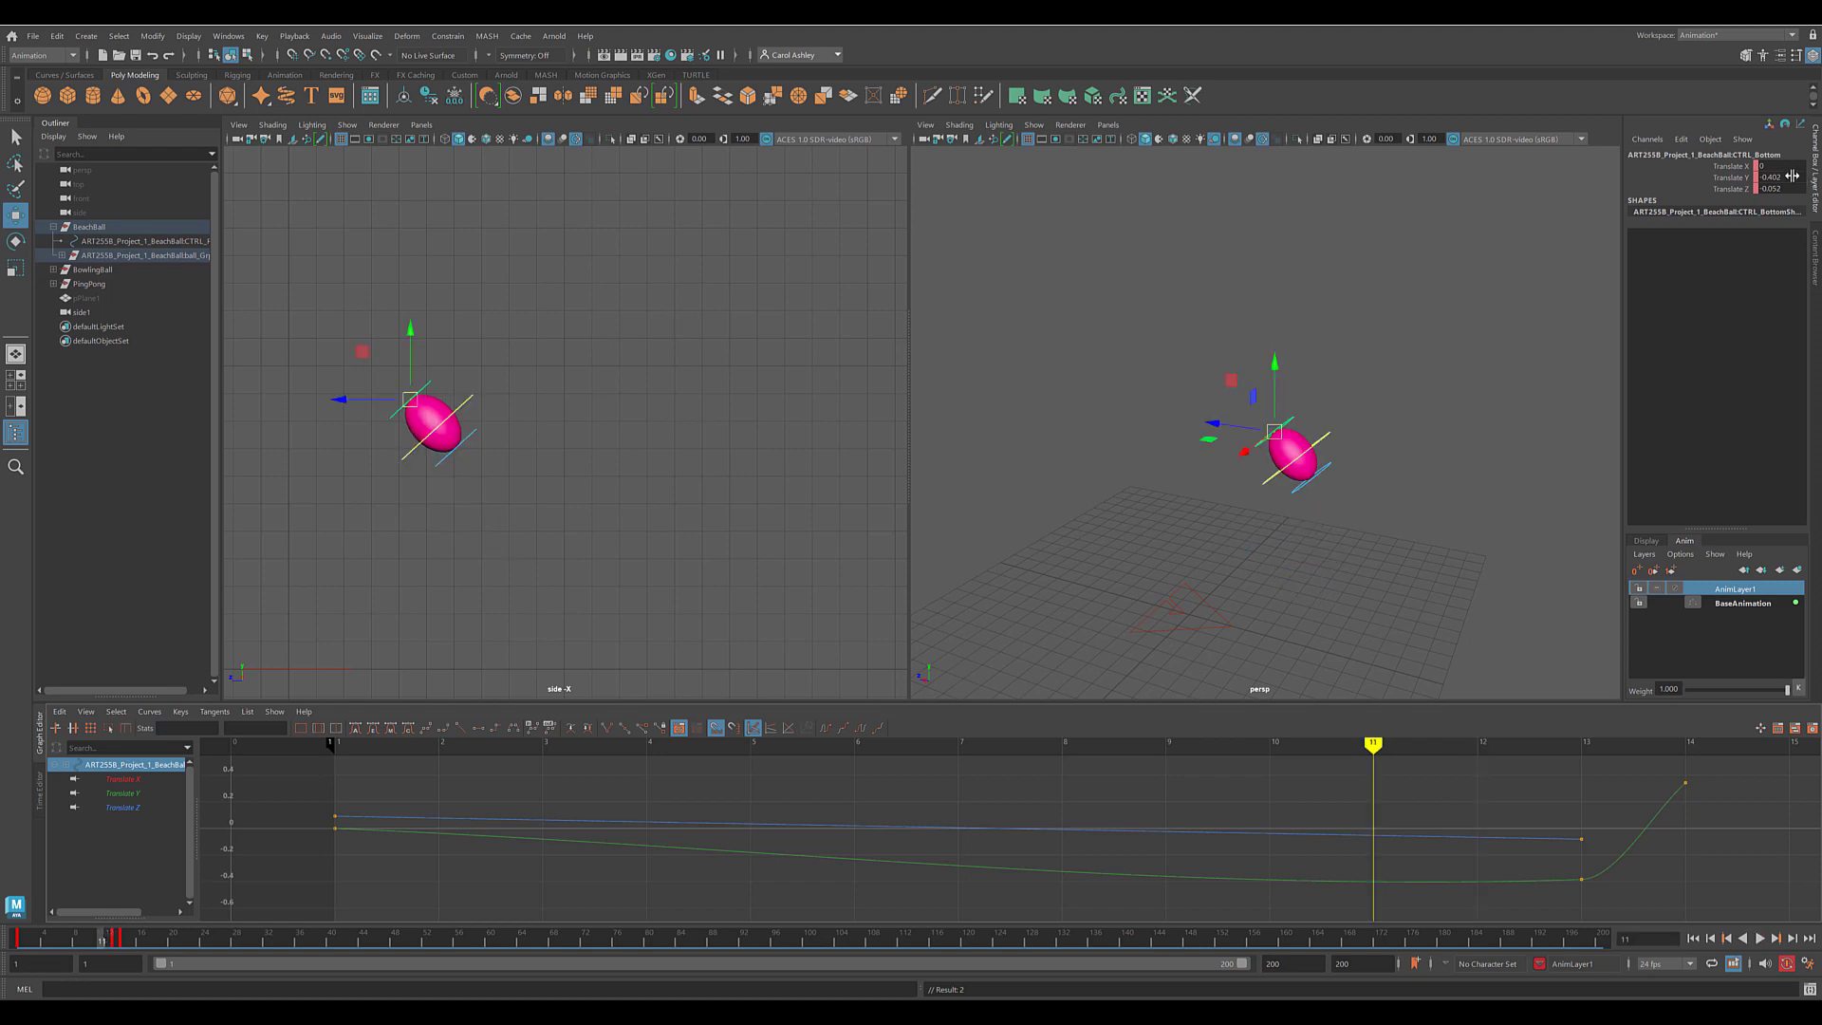
drag(1792, 176, 1791, 185)
double_click(1793, 187)
text(0)
key(Return)
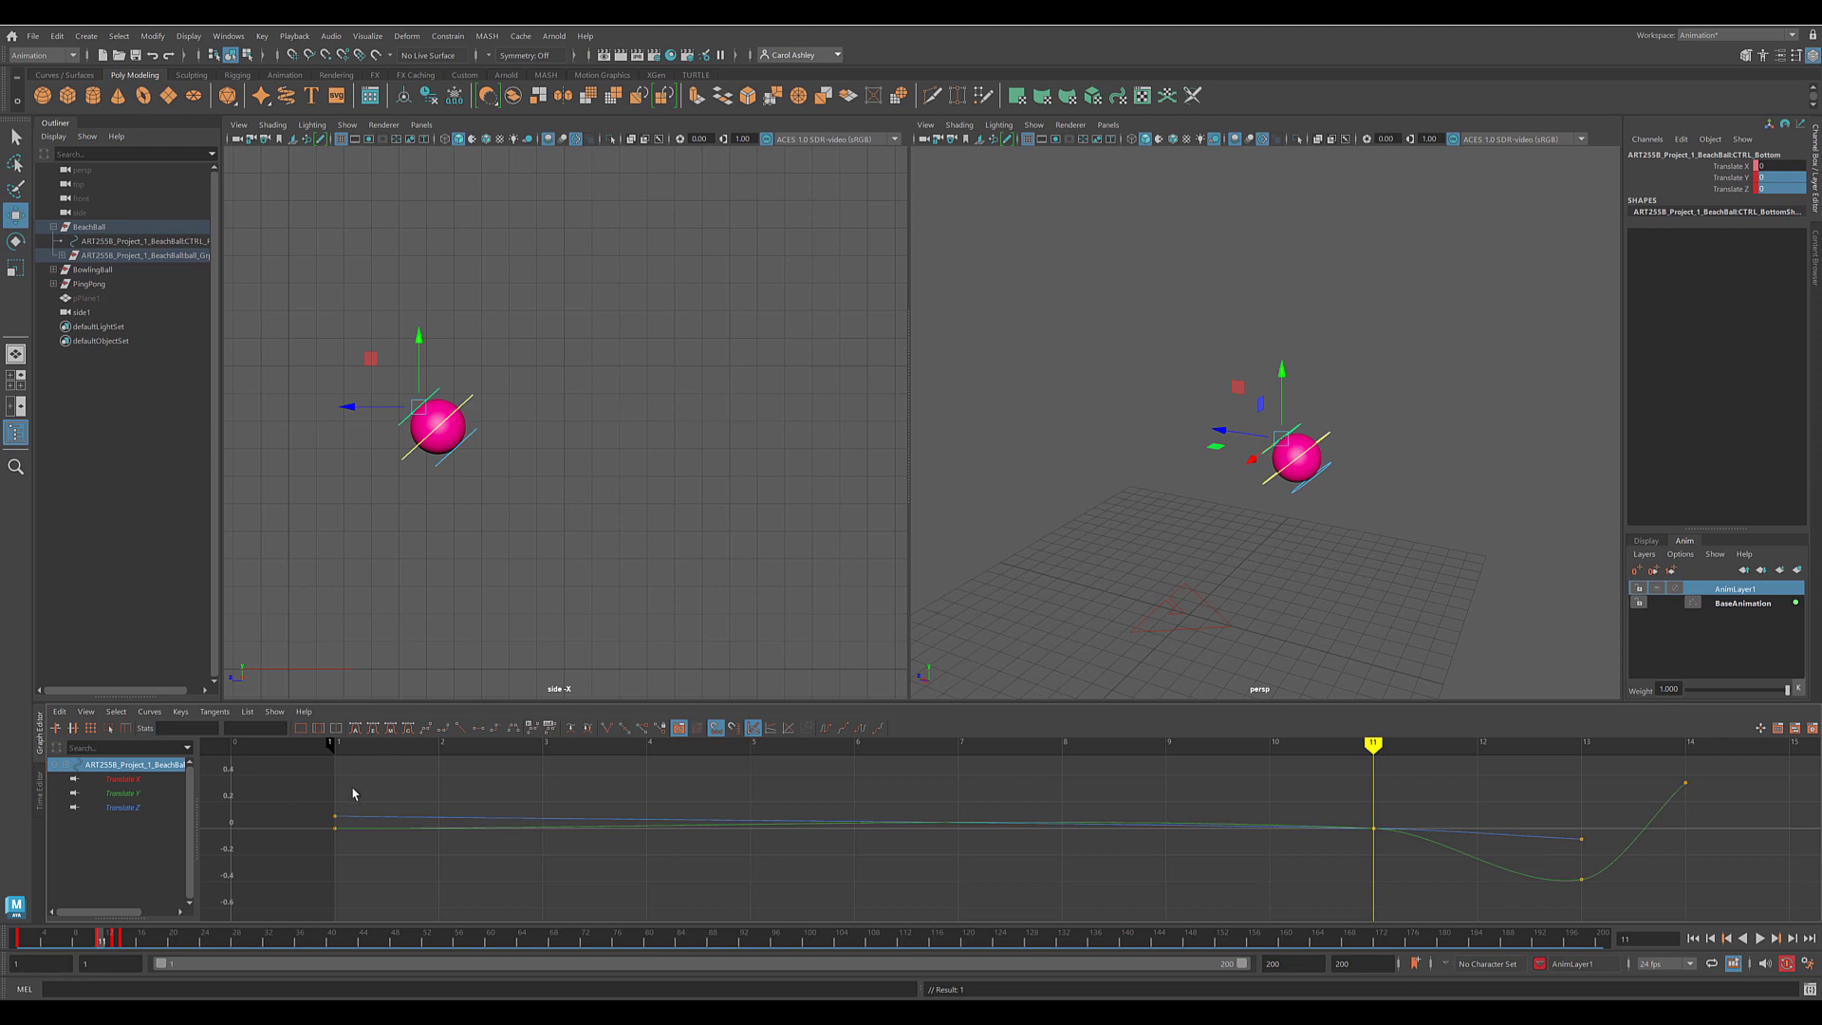
Scrub from frame 11 to frame 14 to review the ball's stretch and squash.
mouse_move(102, 942)
mouse_down()
mouse_move(28, 945)
mouse_move(103, 938)
mouse_up()
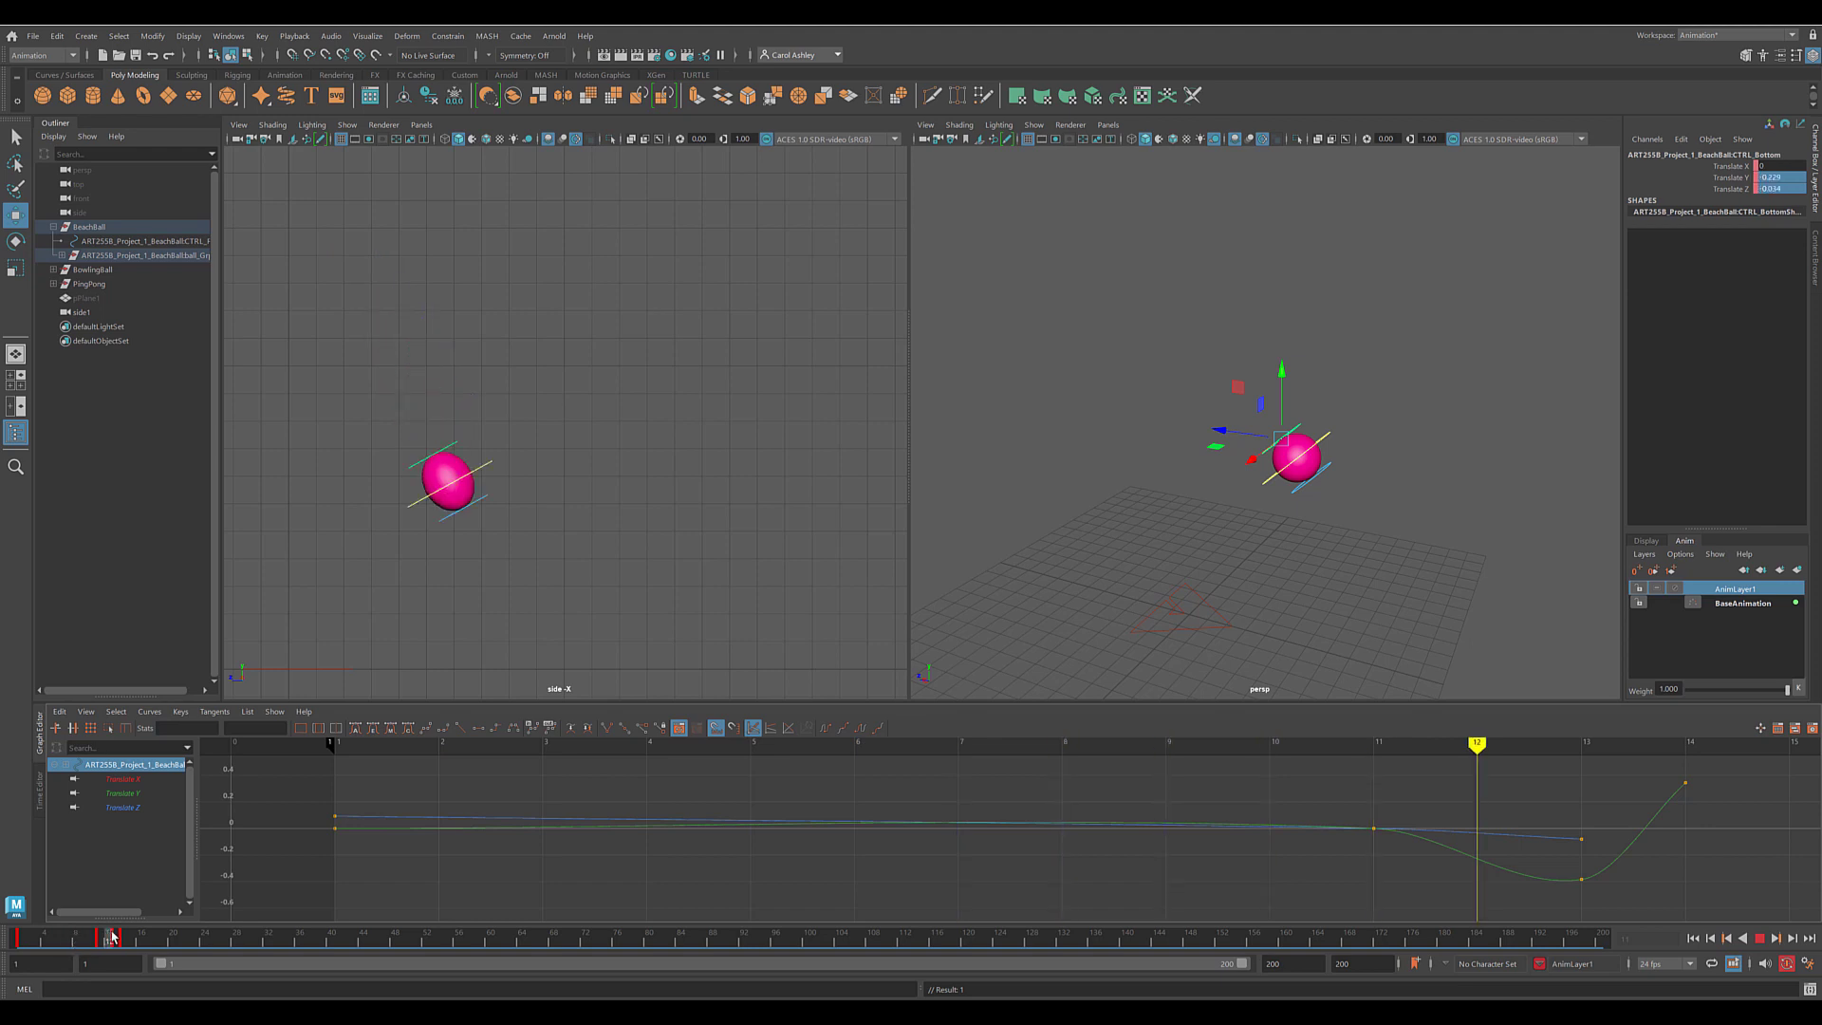
mouse_move(111, 938)
mouse_down()
mouse_move(91, 938)
mouse_move(122, 937)
mouse_up()
Create an editable motion trail for the beach ball's CTRL_Main control.
click(520, 644)
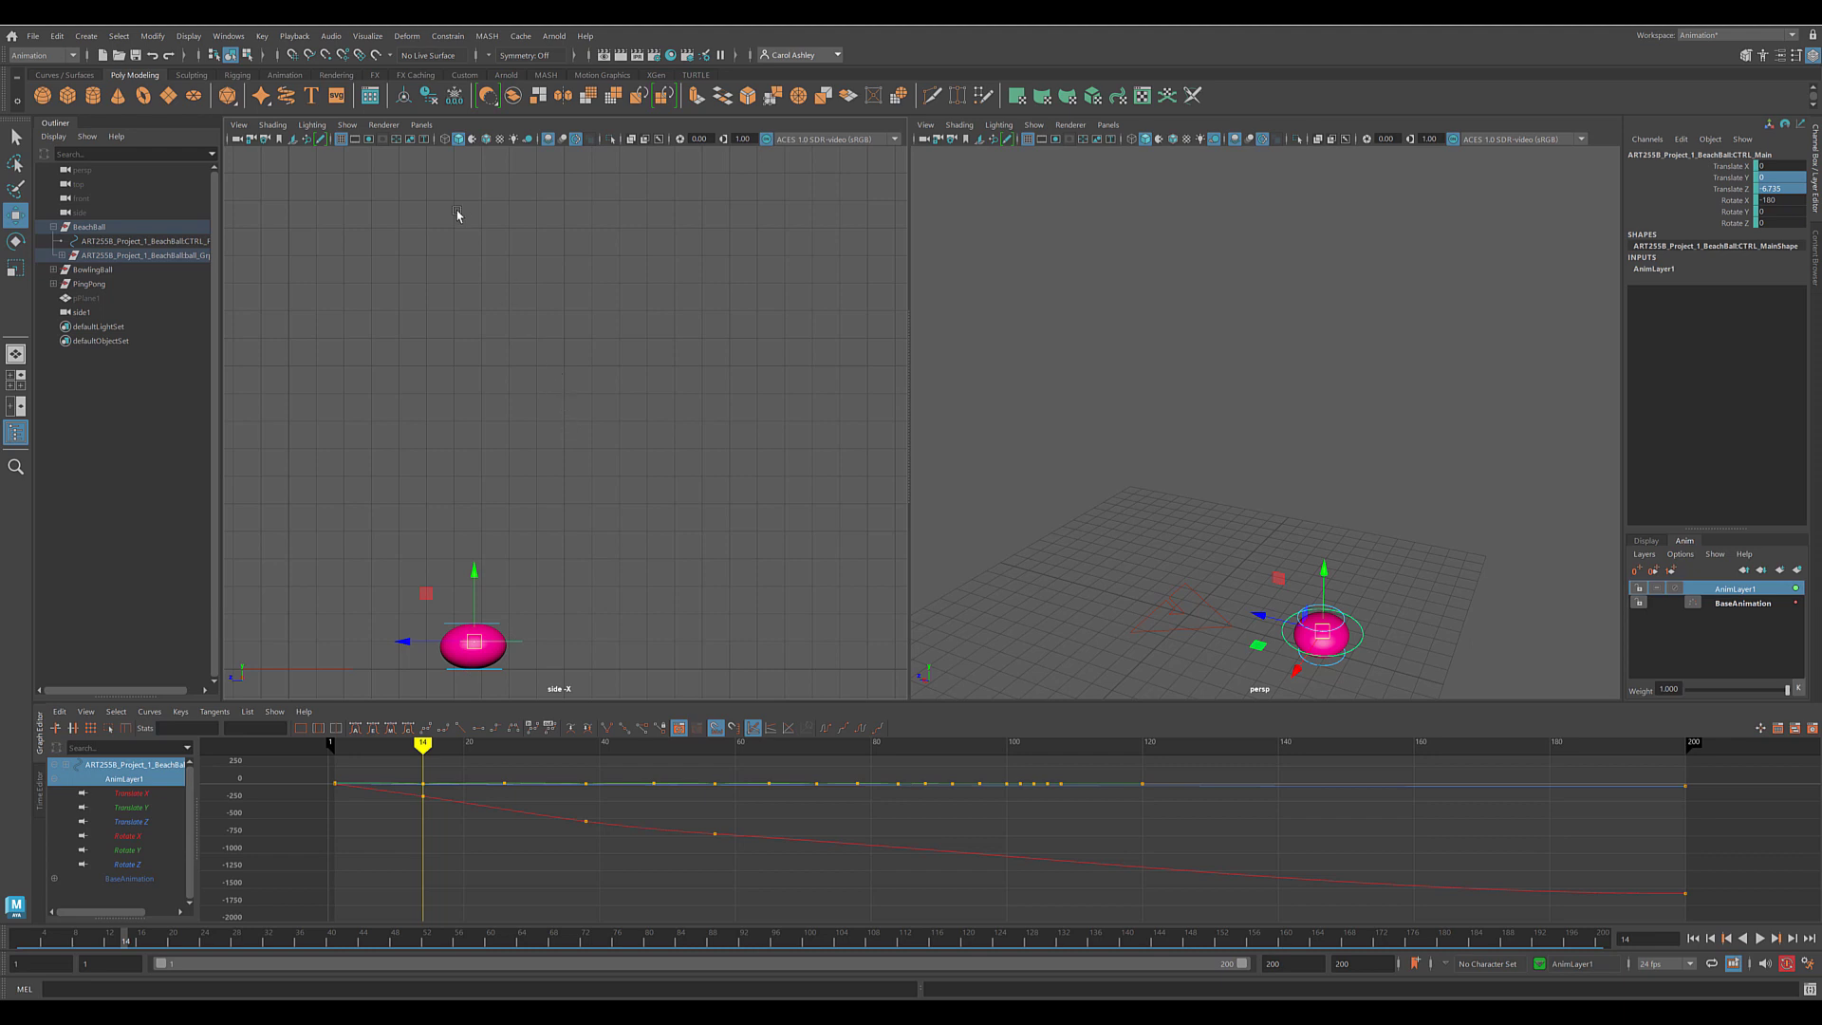
click(363, 38)
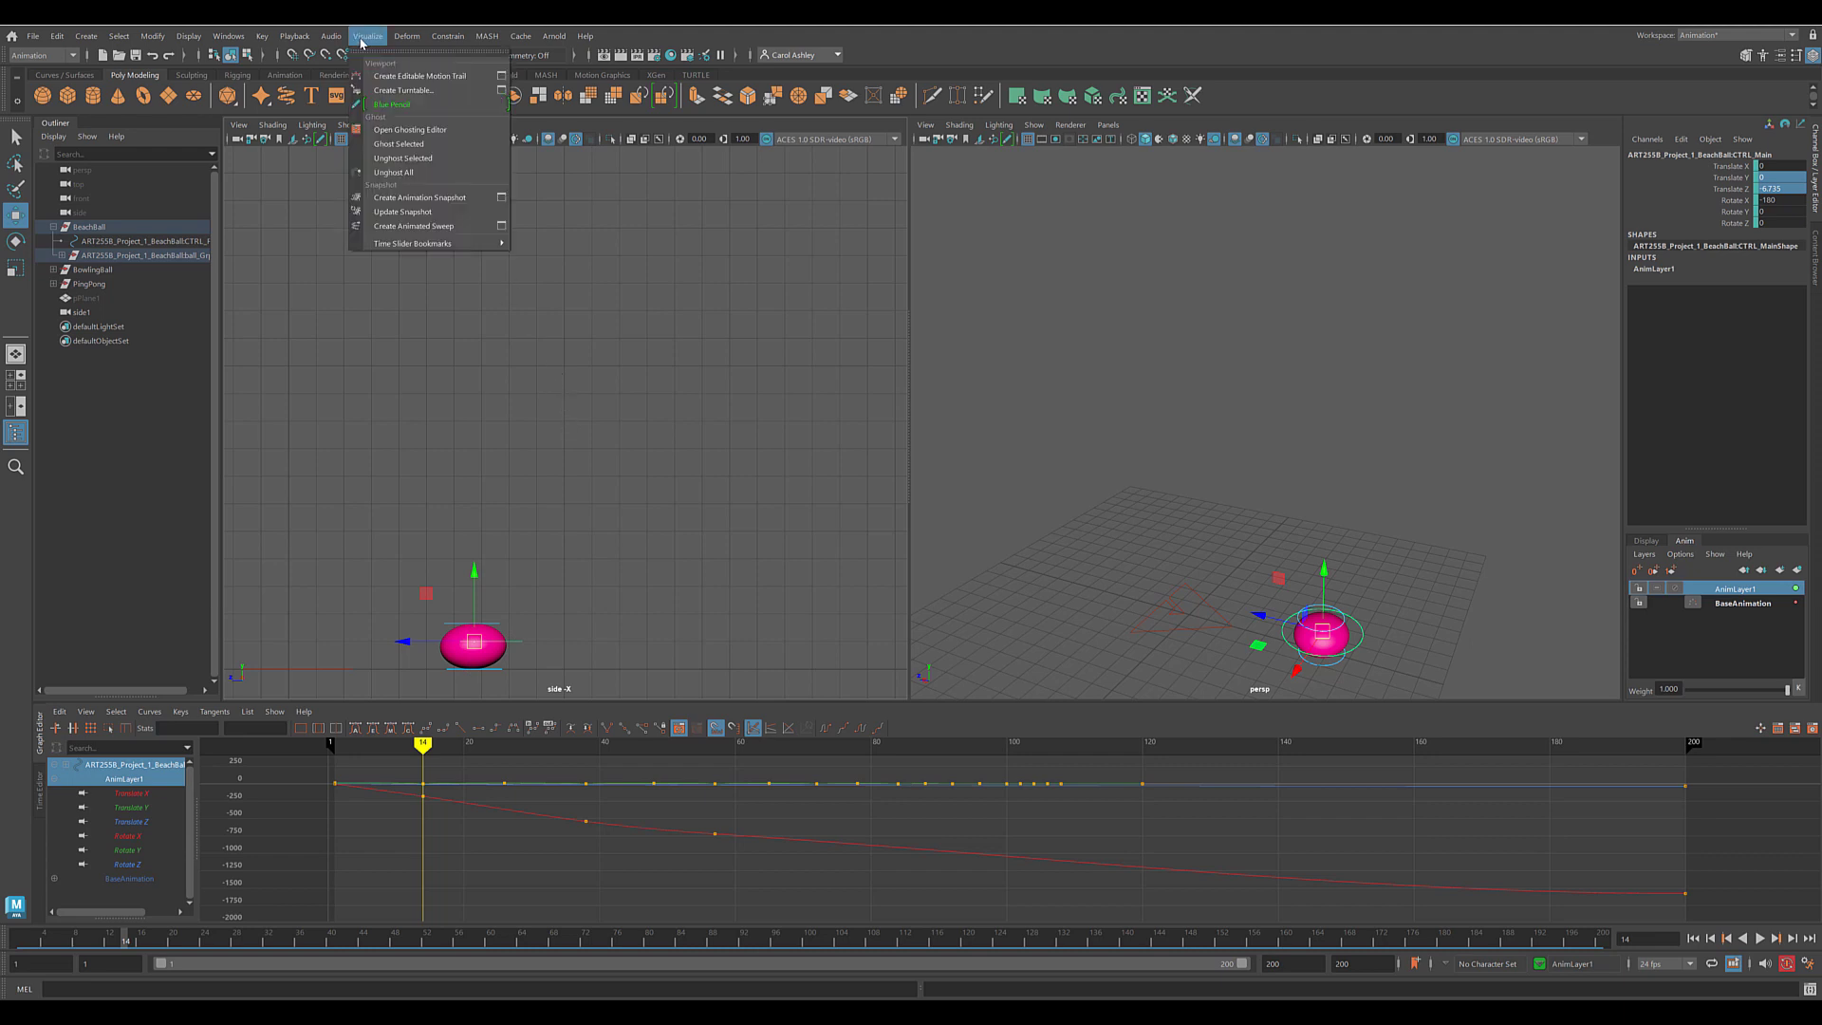
click(442, 78)
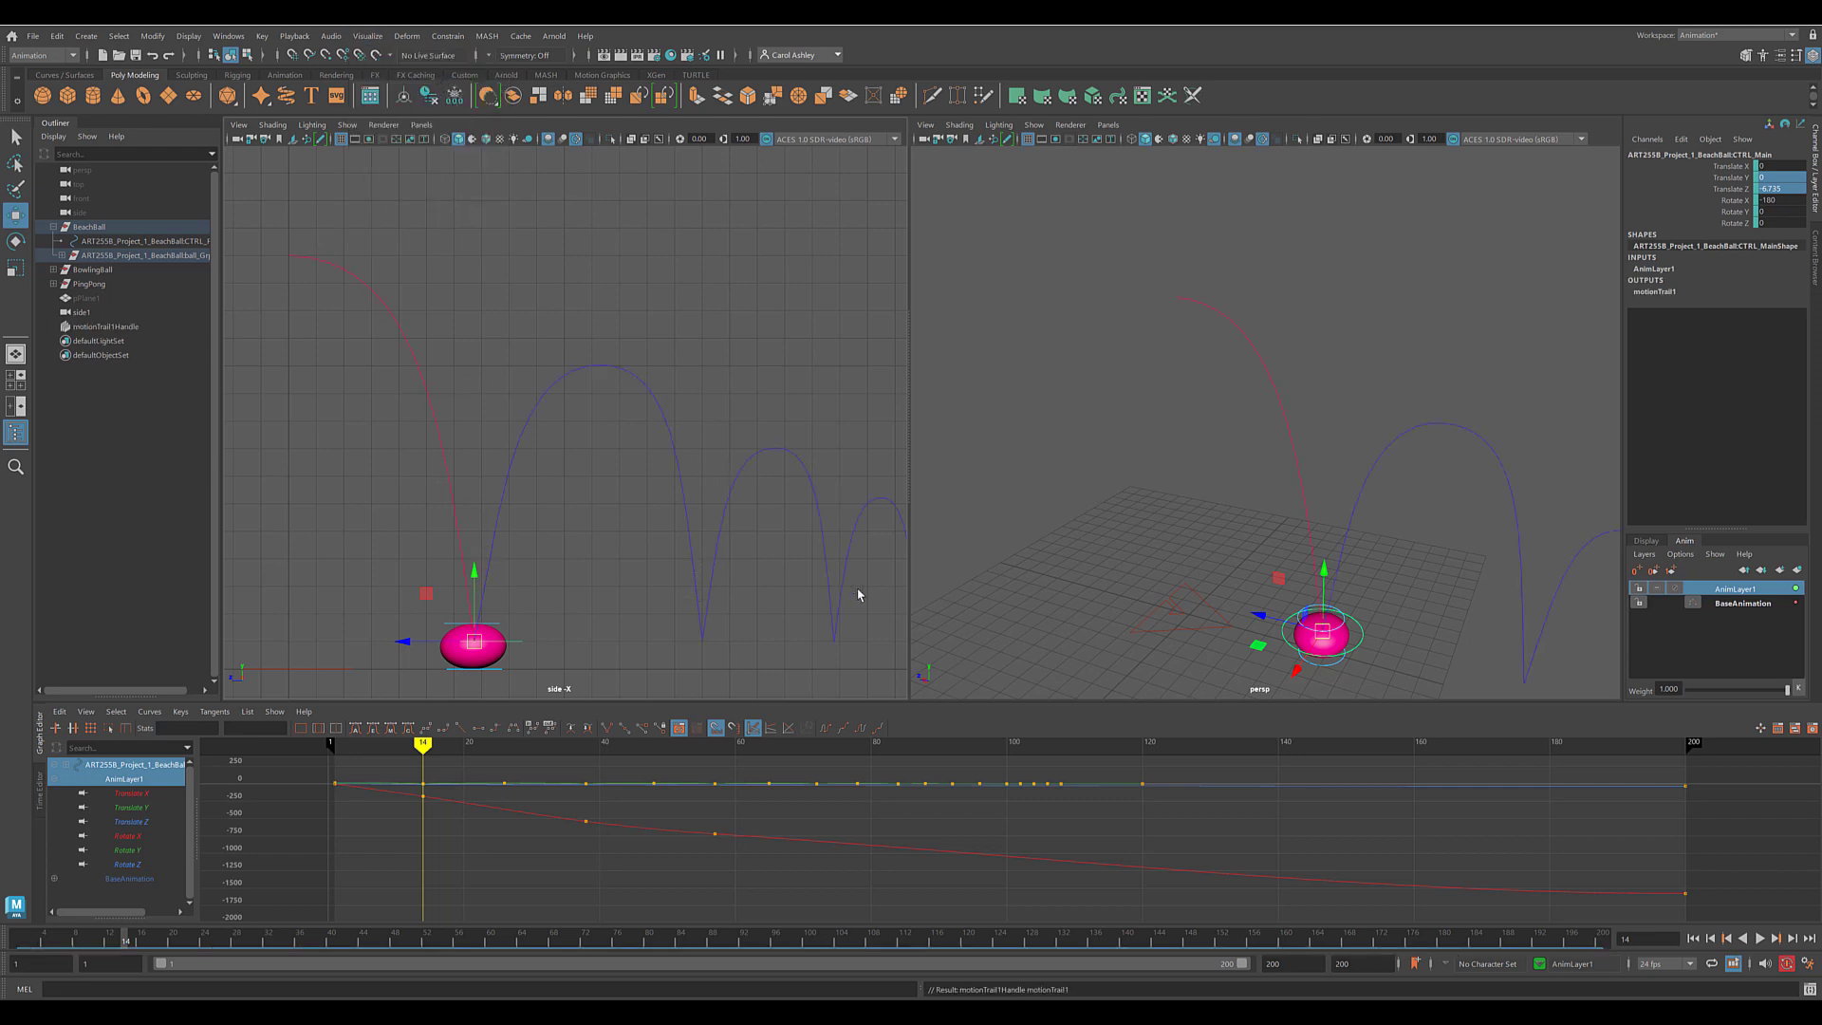
At frame 13, align the ball's stretch with the motion trail by moving CTRL_Bottom to about 0.136 in Translate Z.
drag(424, 751, 416, 747)
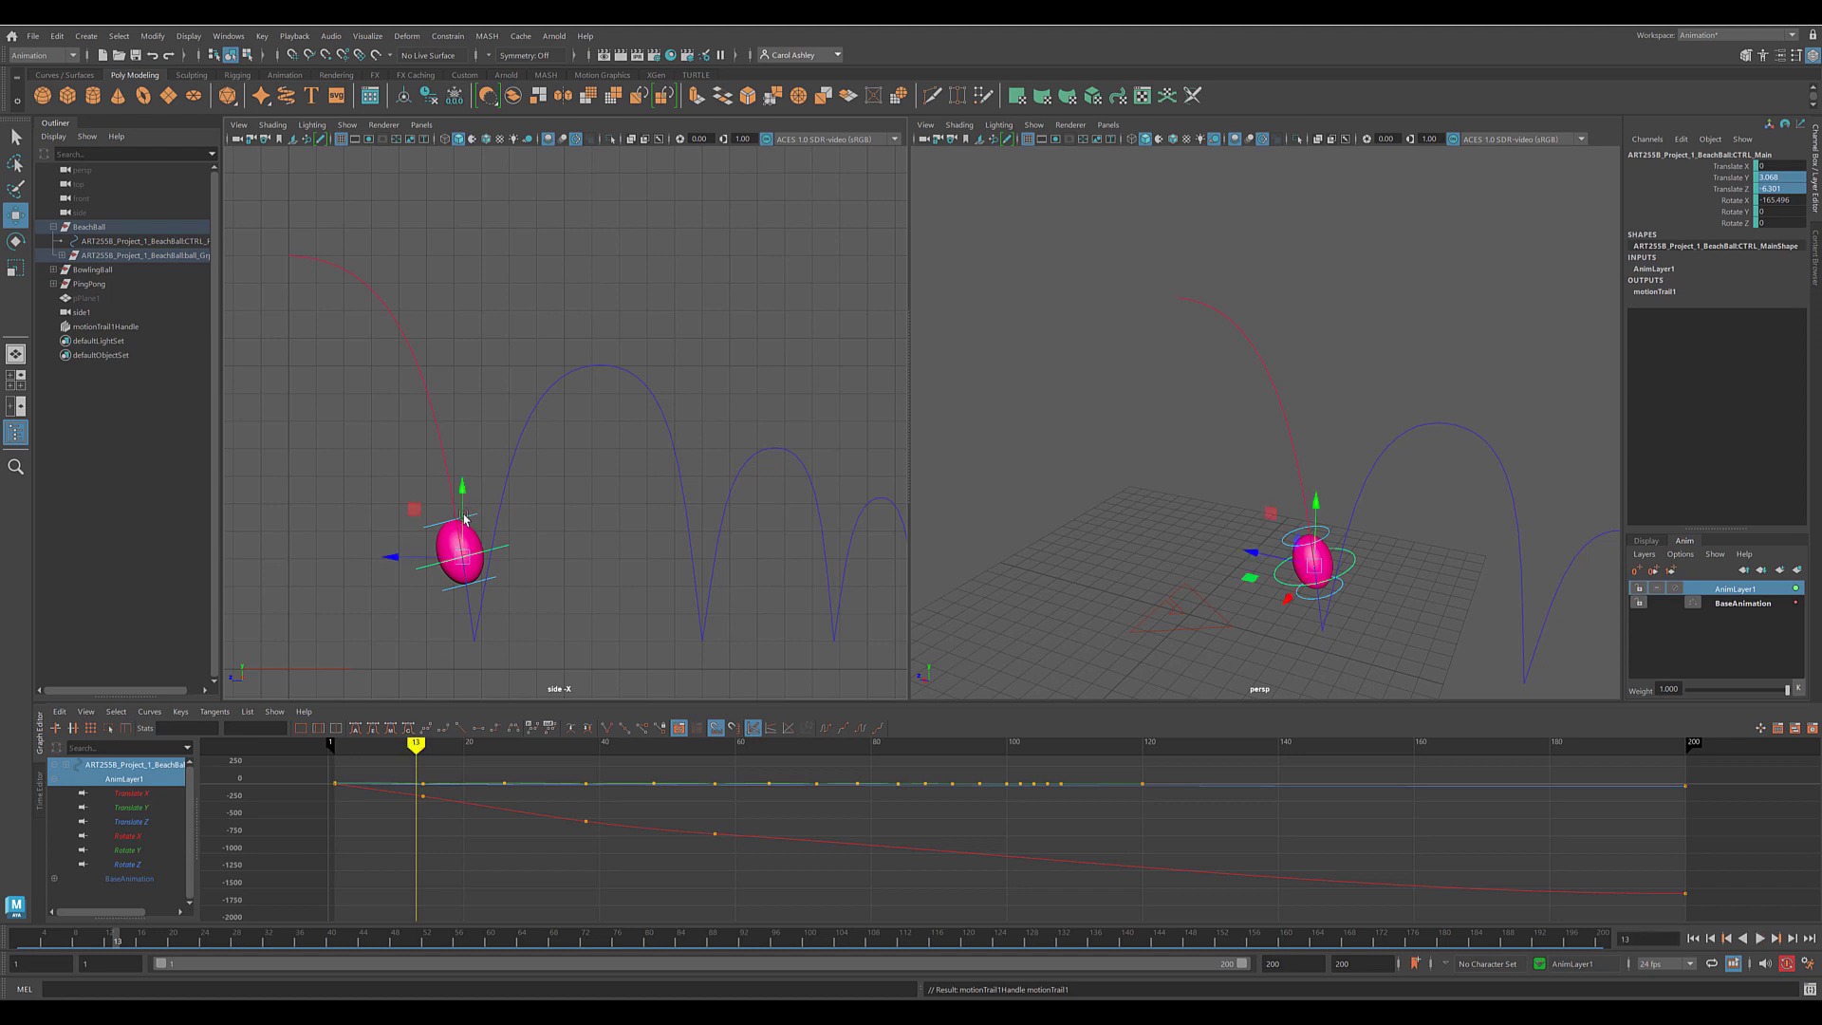
click(436, 527)
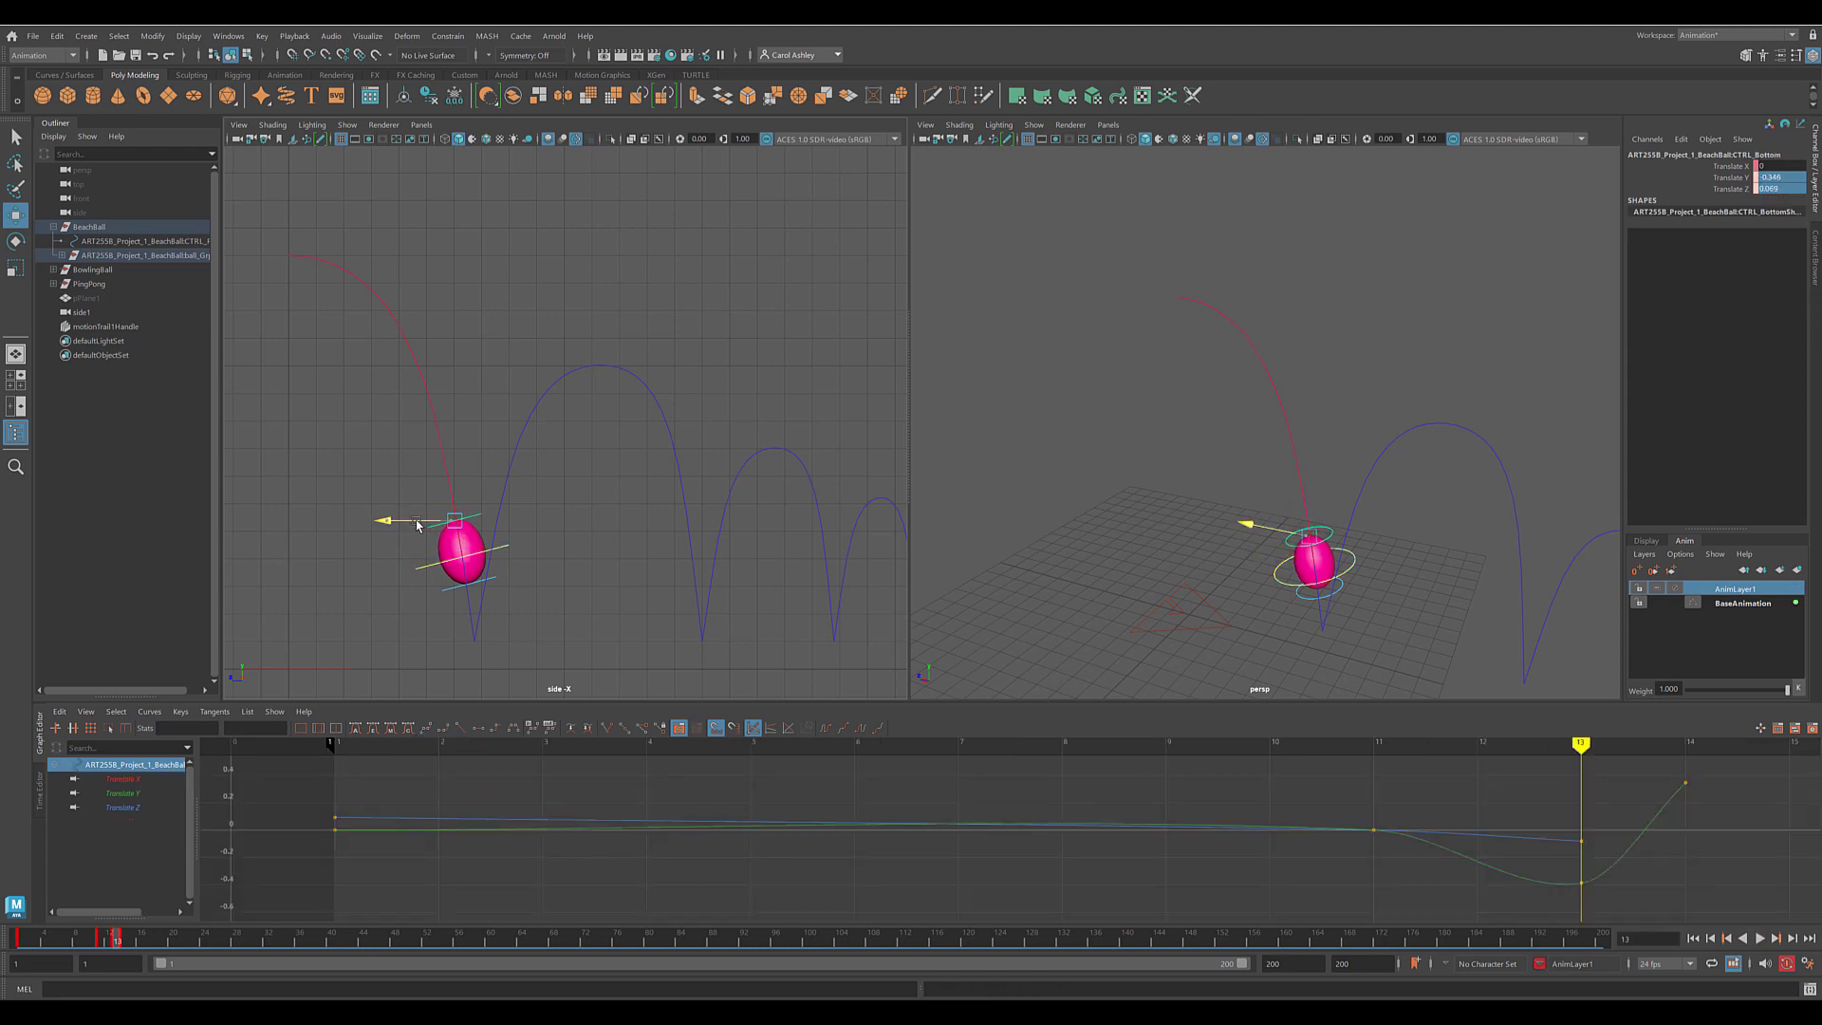
drag(418, 524, 419, 525)
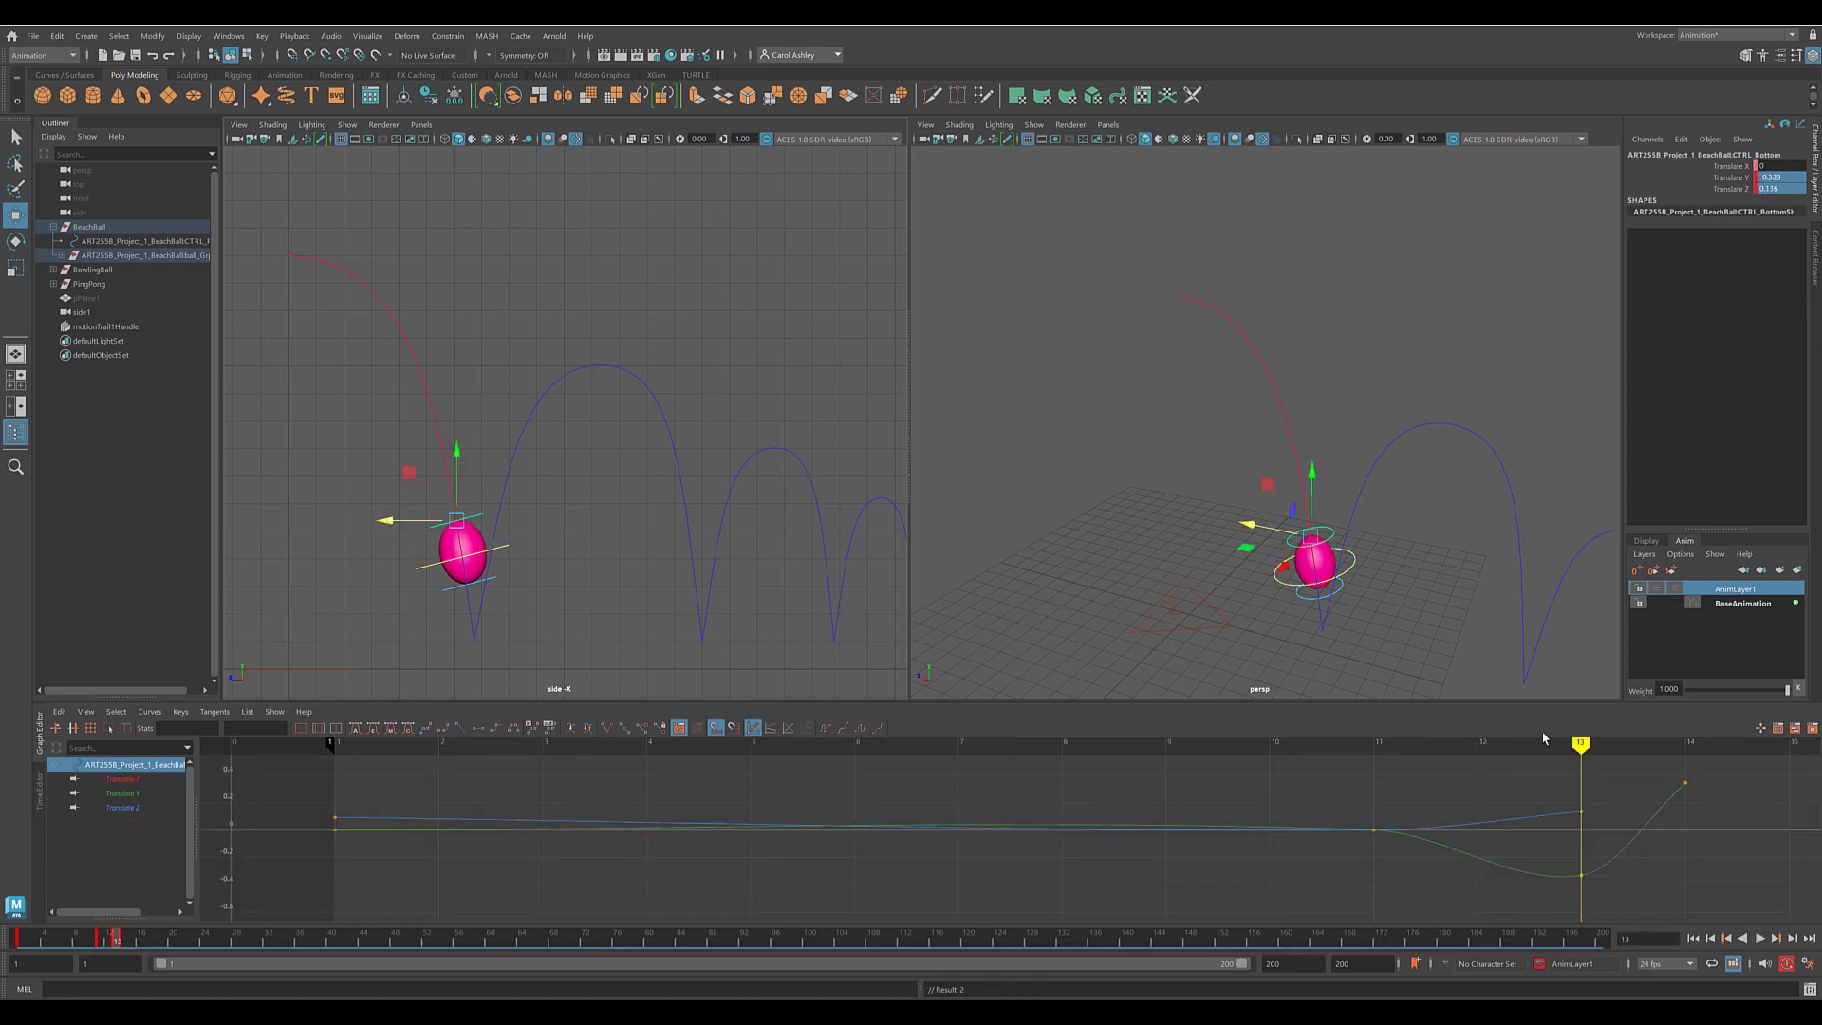
At frame 12, stretch the ball along the motion trail by raising CTRL_Bottom to about -0.215 in Translate Y.
key(alt+v)
key(alt+v)
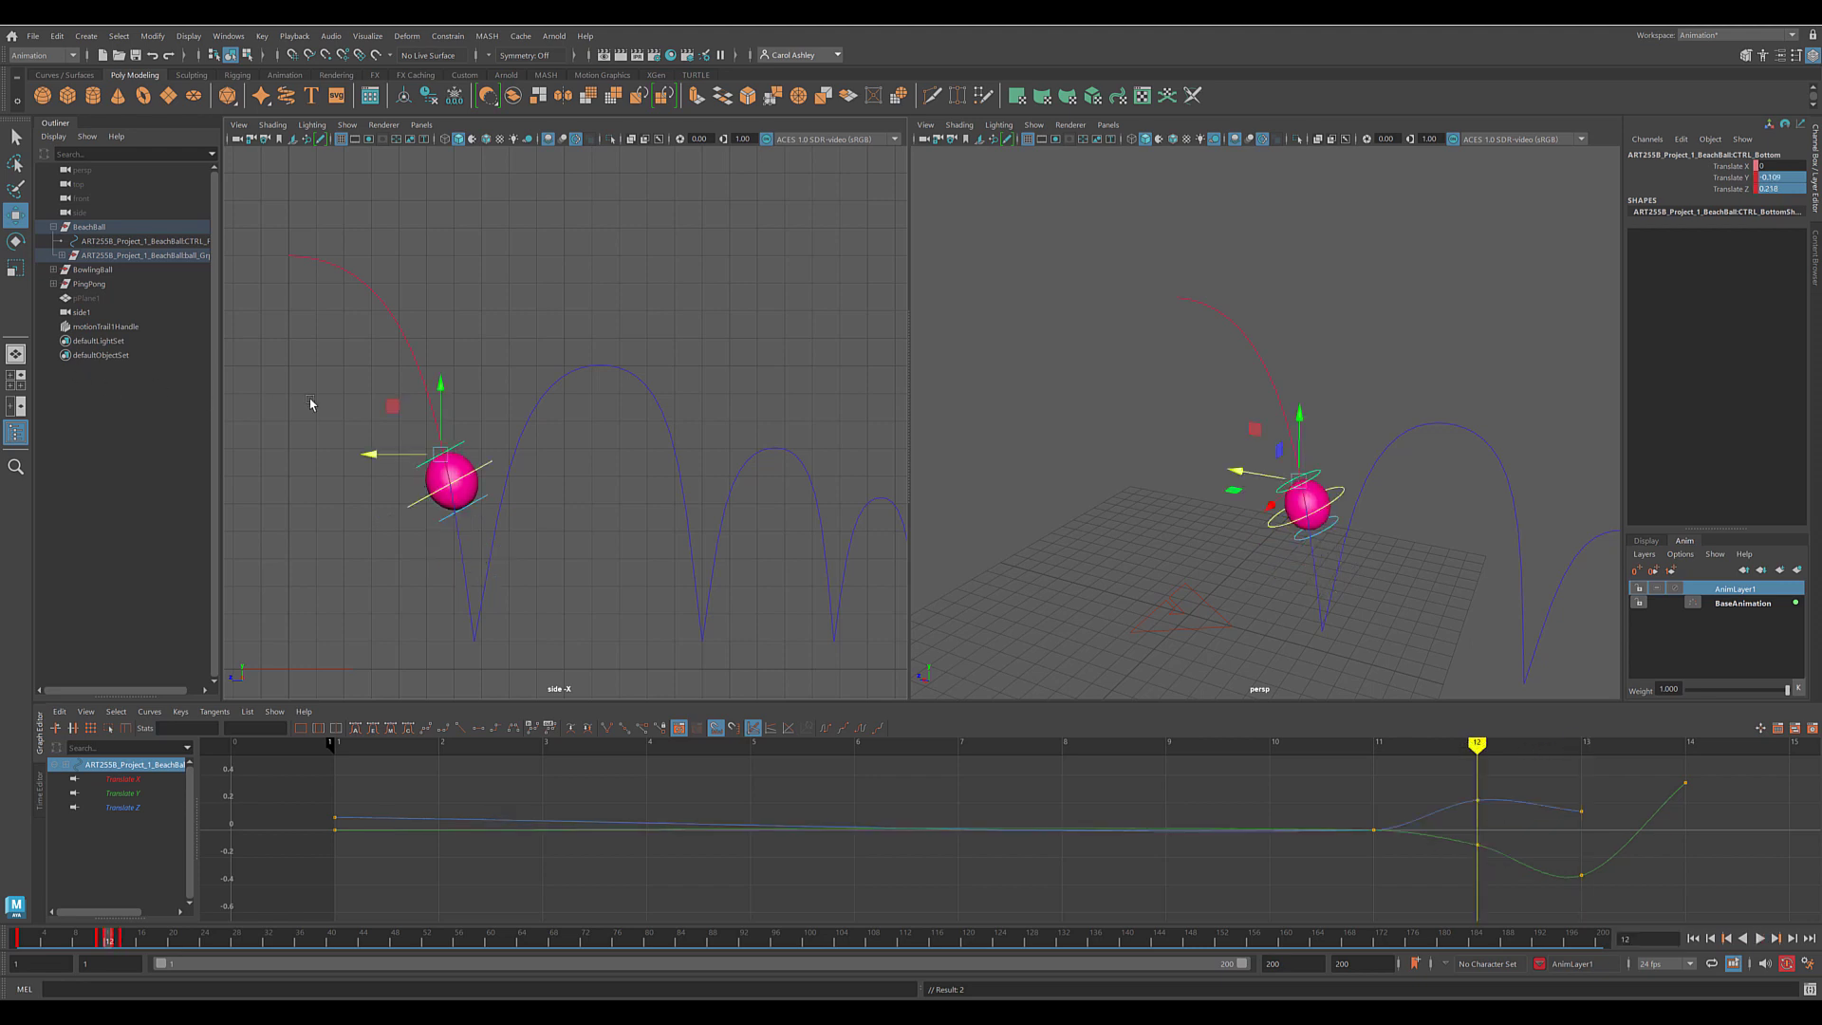
drag(439, 396, 439, 384)
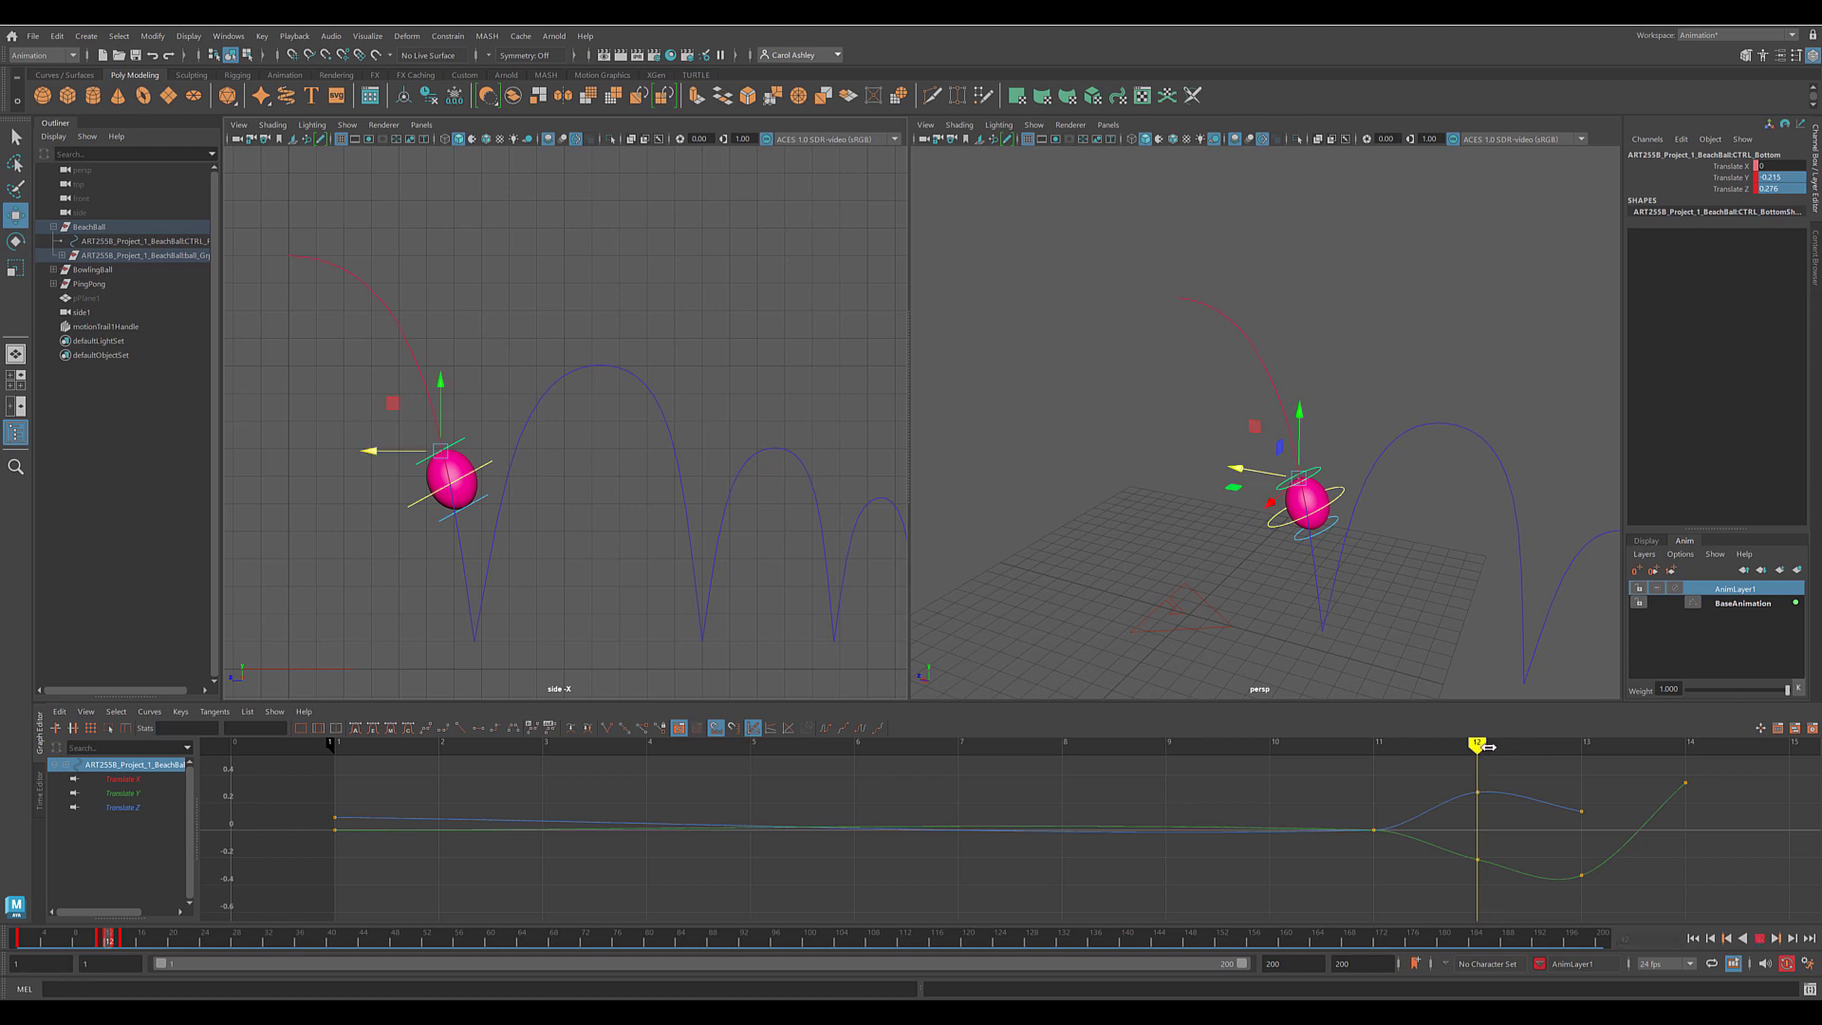
At frame 15, stretch the ball along its rebound path by moving CTRL_Bottom to about -0.313 in Translate Y and -0.073 in Translate Z.
key(alt+v)
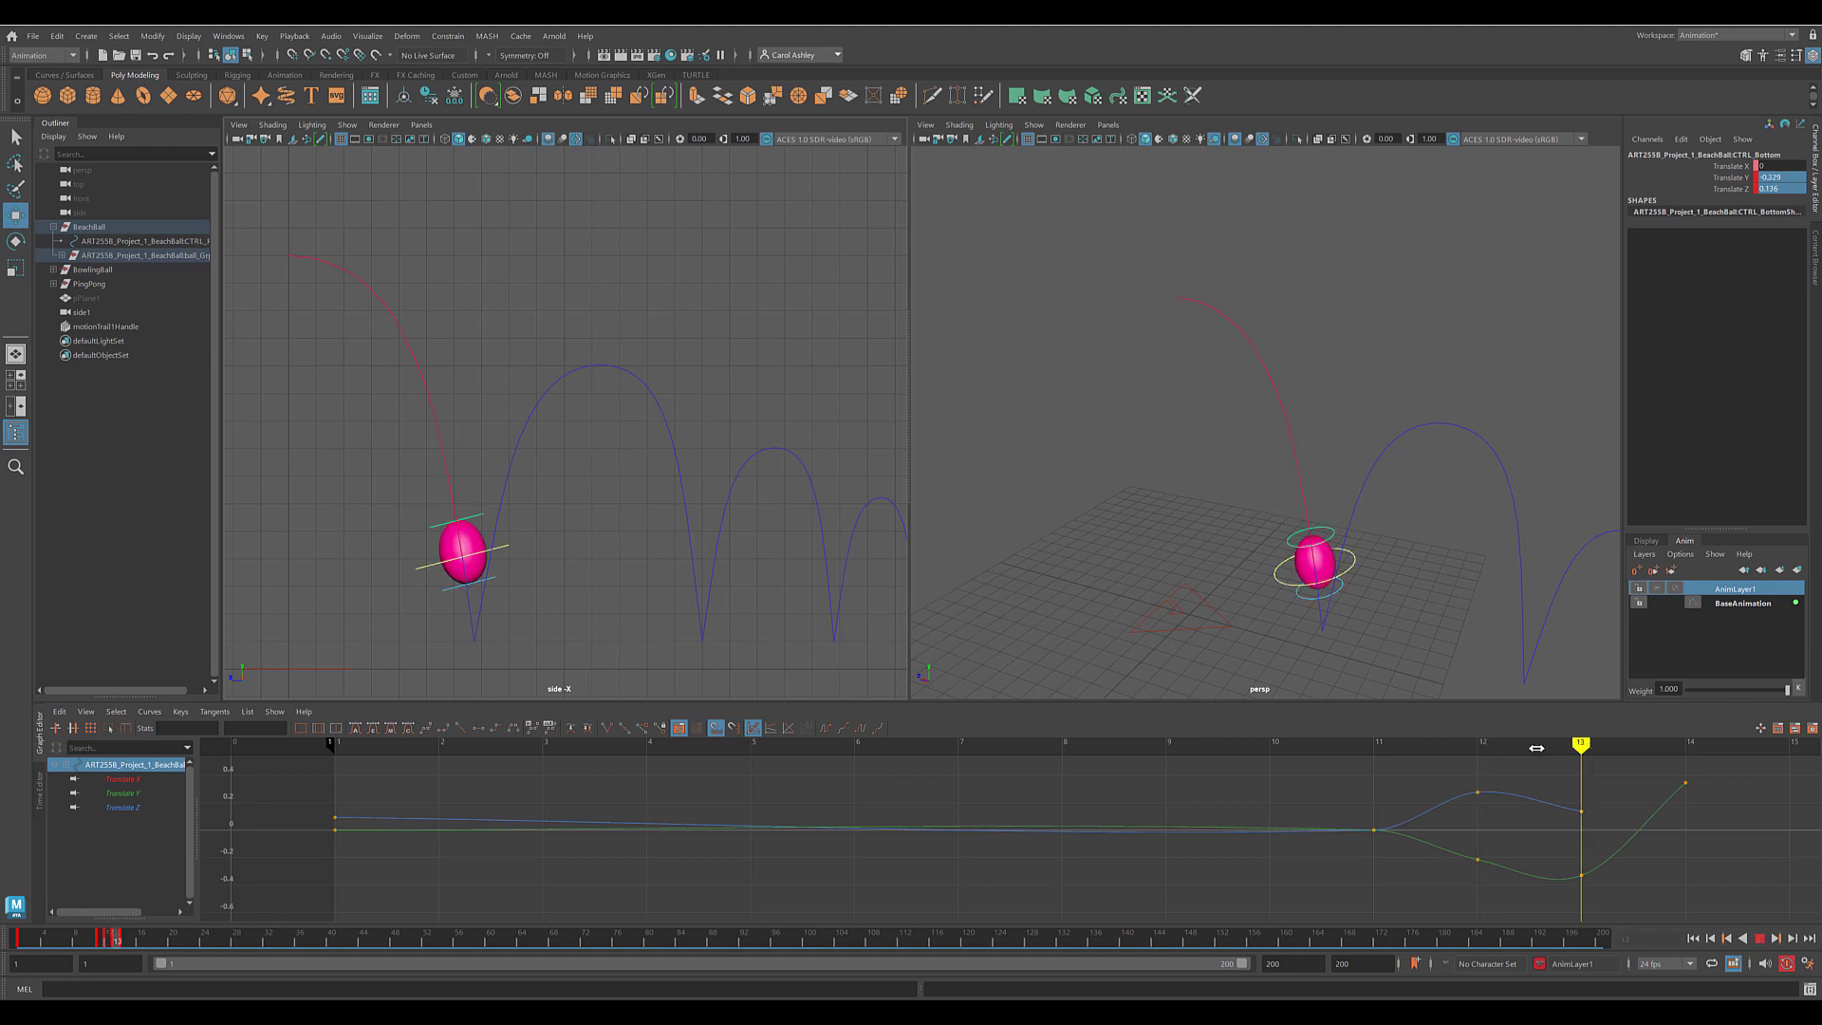
mouse_move(1492, 749)
mouse_down()
mouse_move(1705, 753)
mouse_move(1395, 764)
mouse_move(1649, 771)
mouse_move(1586, 779)
mouse_move(1086, 801)
mouse_move(1751, 783)
mouse_up()
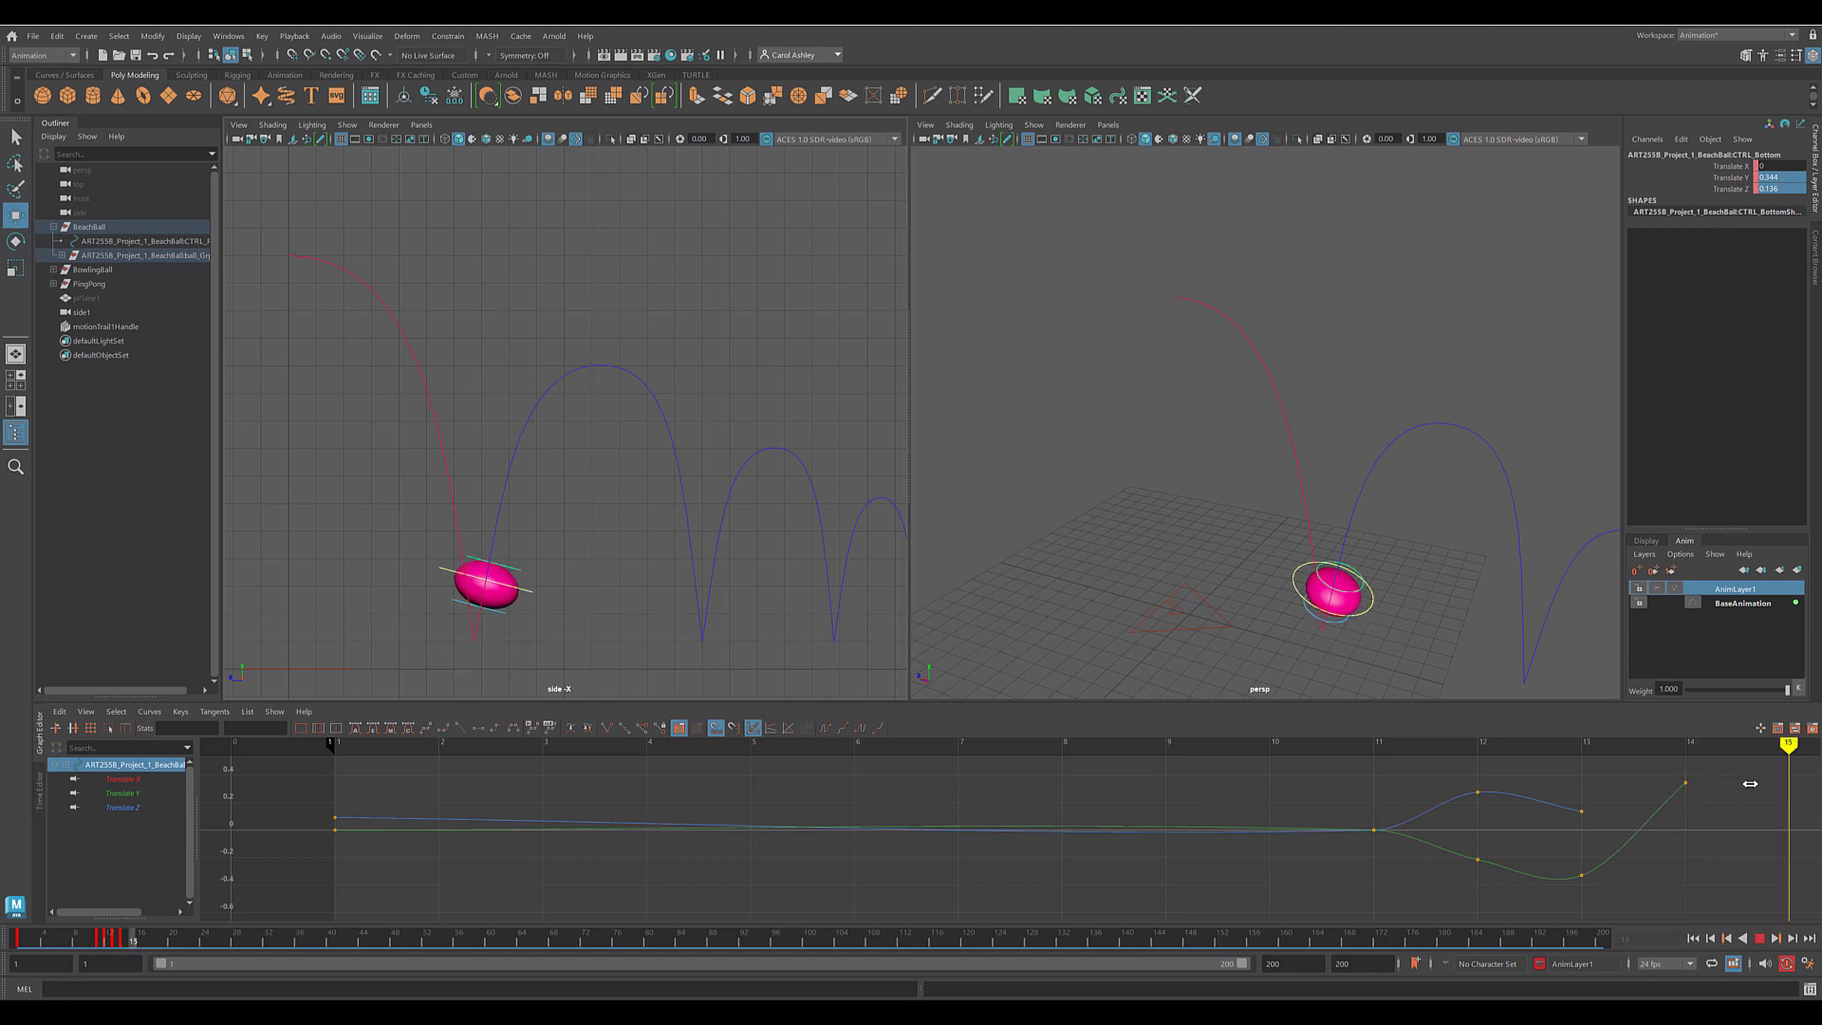
drag(1750, 784, 1750, 784)
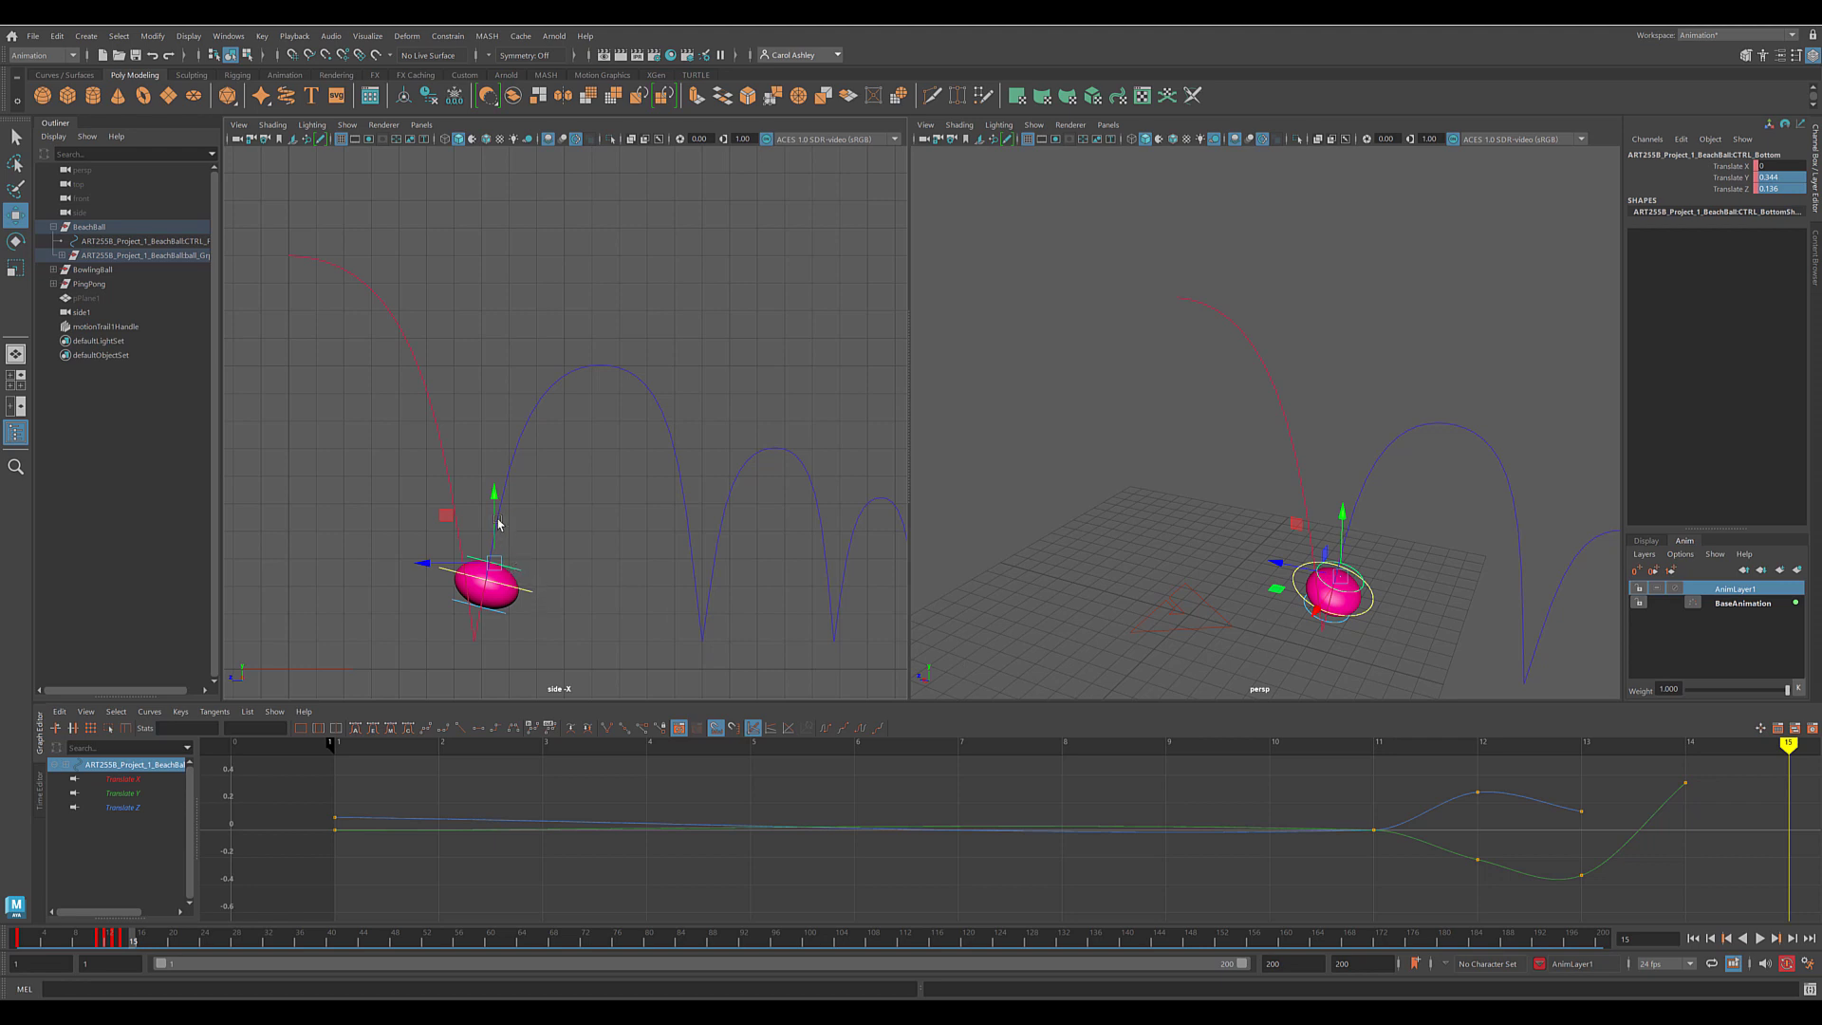
drag(495, 503, 453, 546)
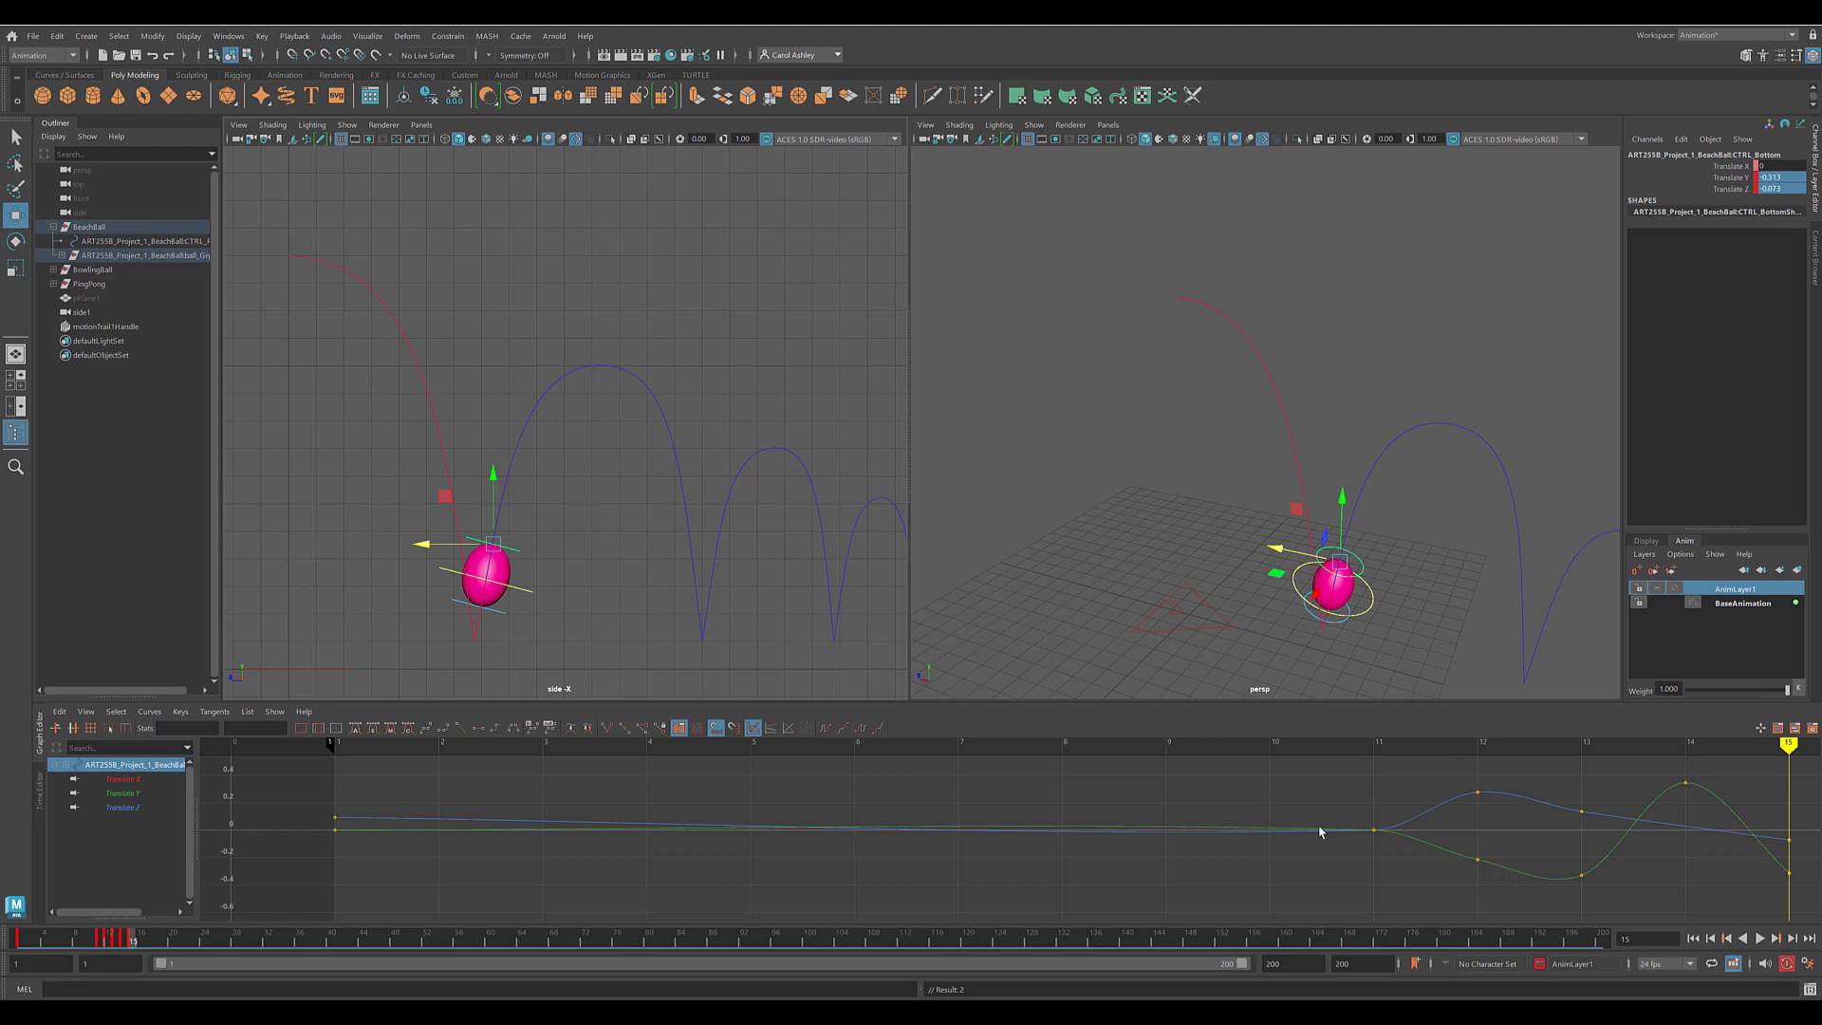
At frame 17, set CTRL_Bottom's Translate Y and Translate Z to 0 to key the ball's round shape.
scroll(1261, 854, down, 2)
scroll(1233, 868, down, 1)
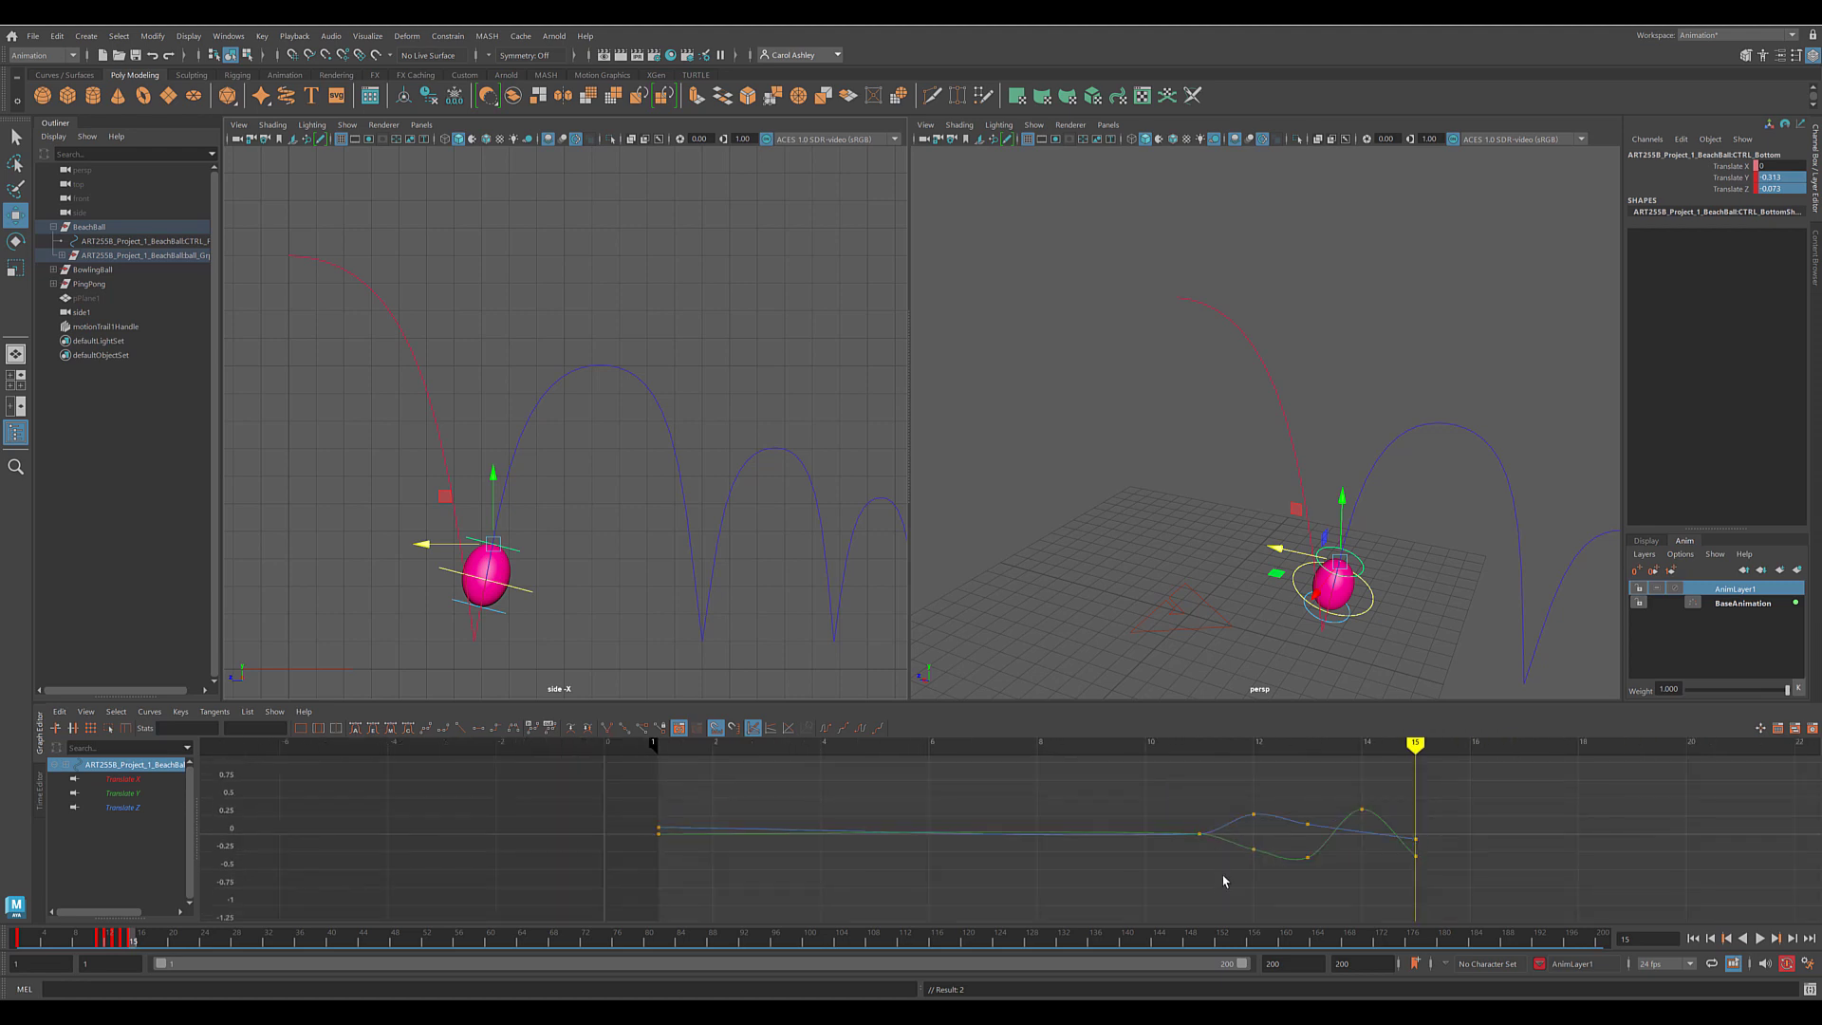
scroll(1223, 881, up, 2)
alt+middle_drag(1223, 881, 800, 880)
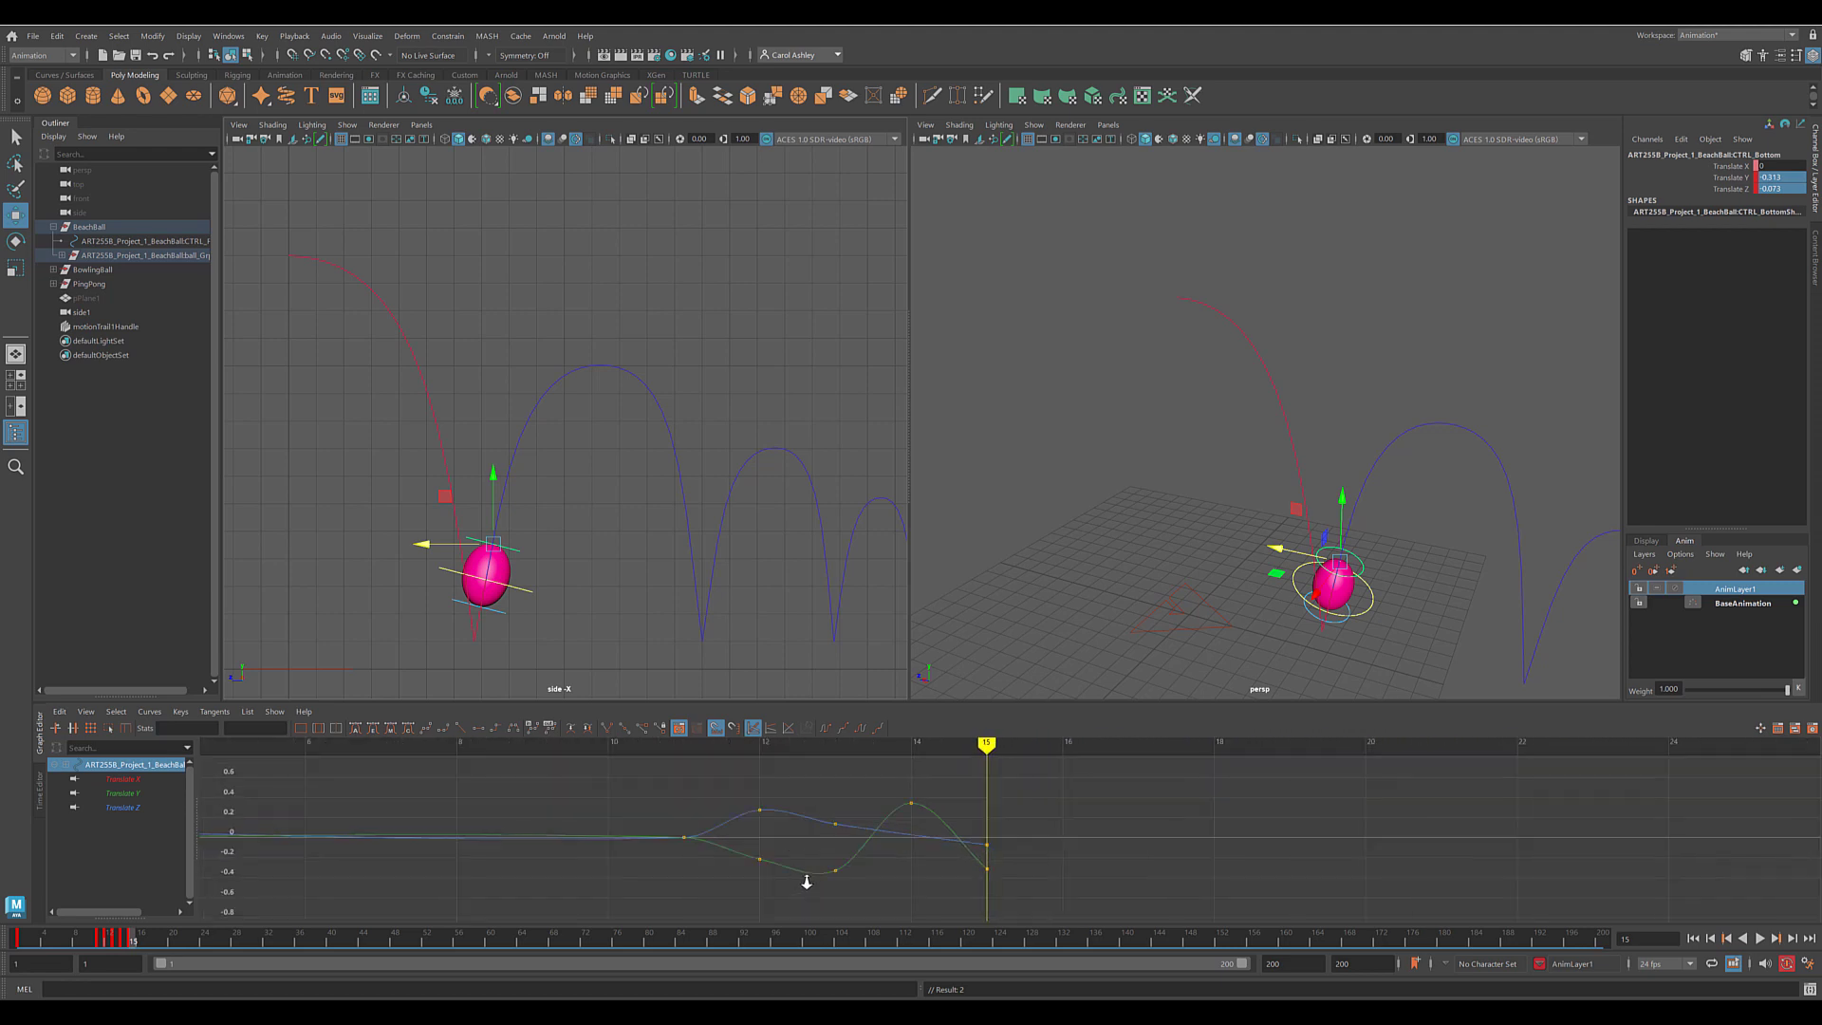
scroll(806, 883, down, 1)
key(alt+v)
mouse_move(983, 745)
mouse_down()
mouse_move(868, 762)
mouse_move(1283, 741)
mouse_move(1702, 778)
mouse_move(1098, 817)
mouse_up()
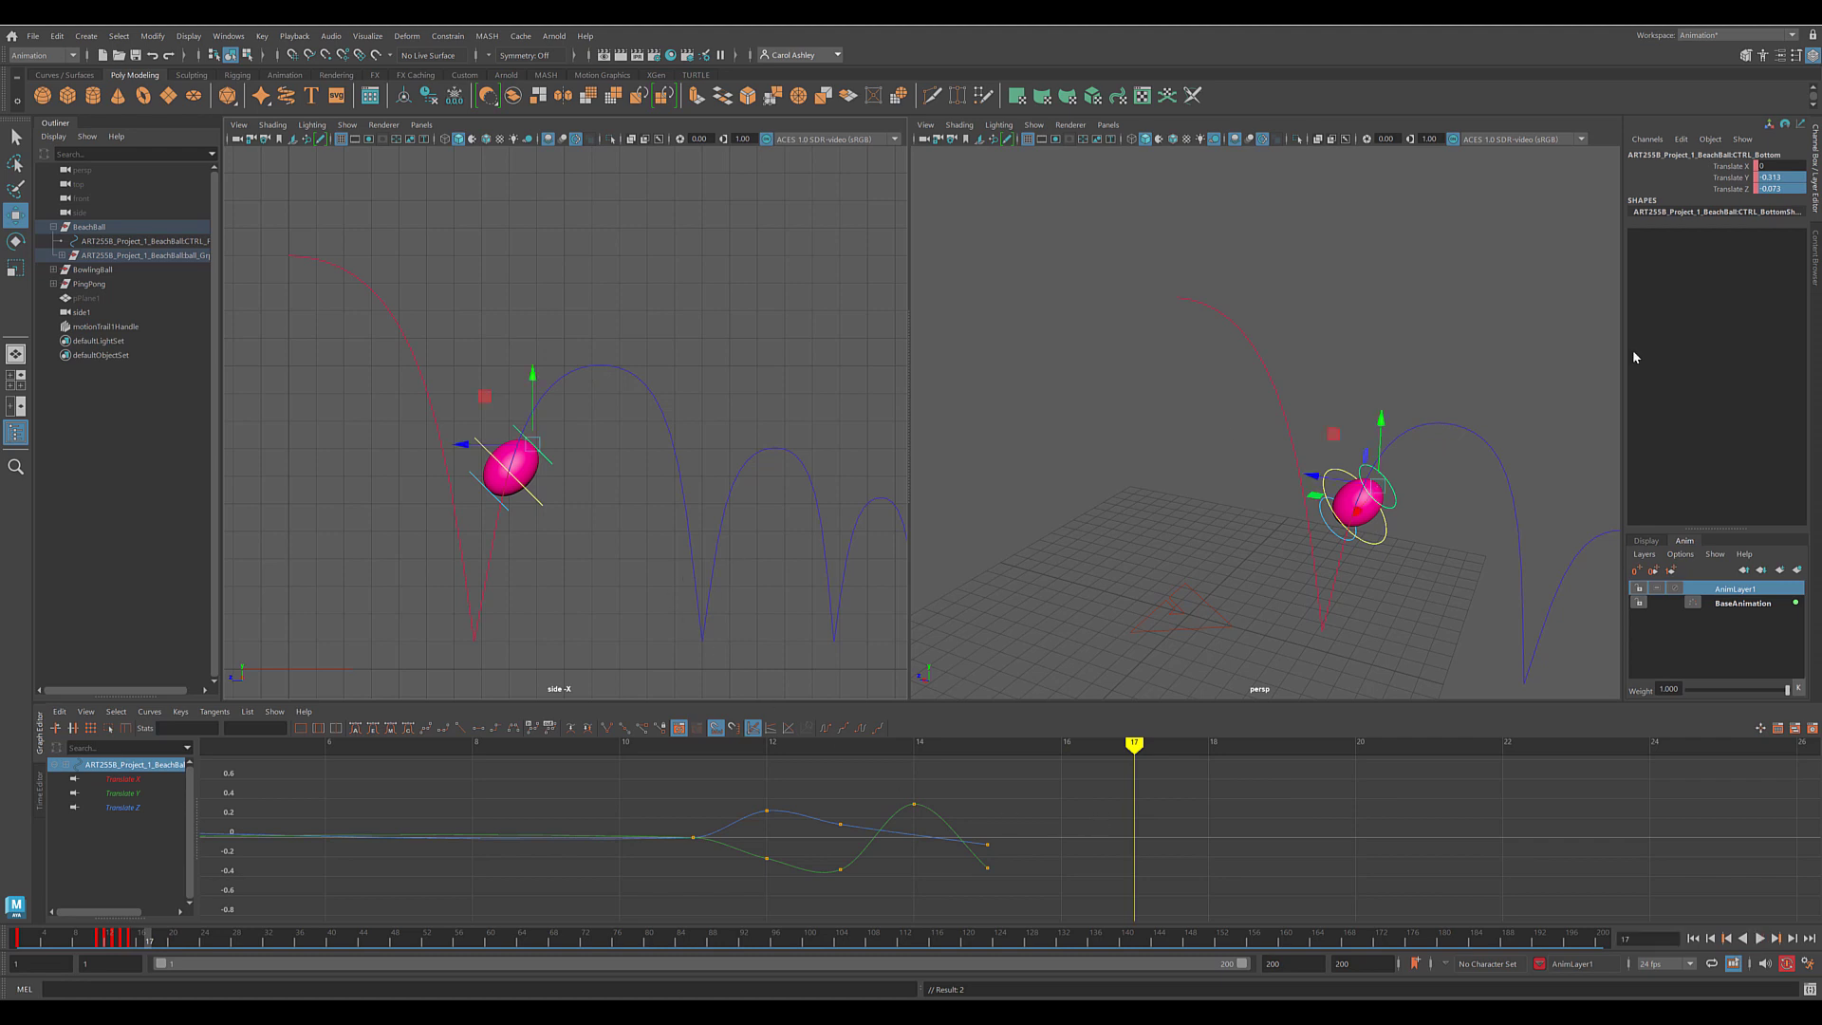
double_click(1784, 188)
text(0)
key(Return)
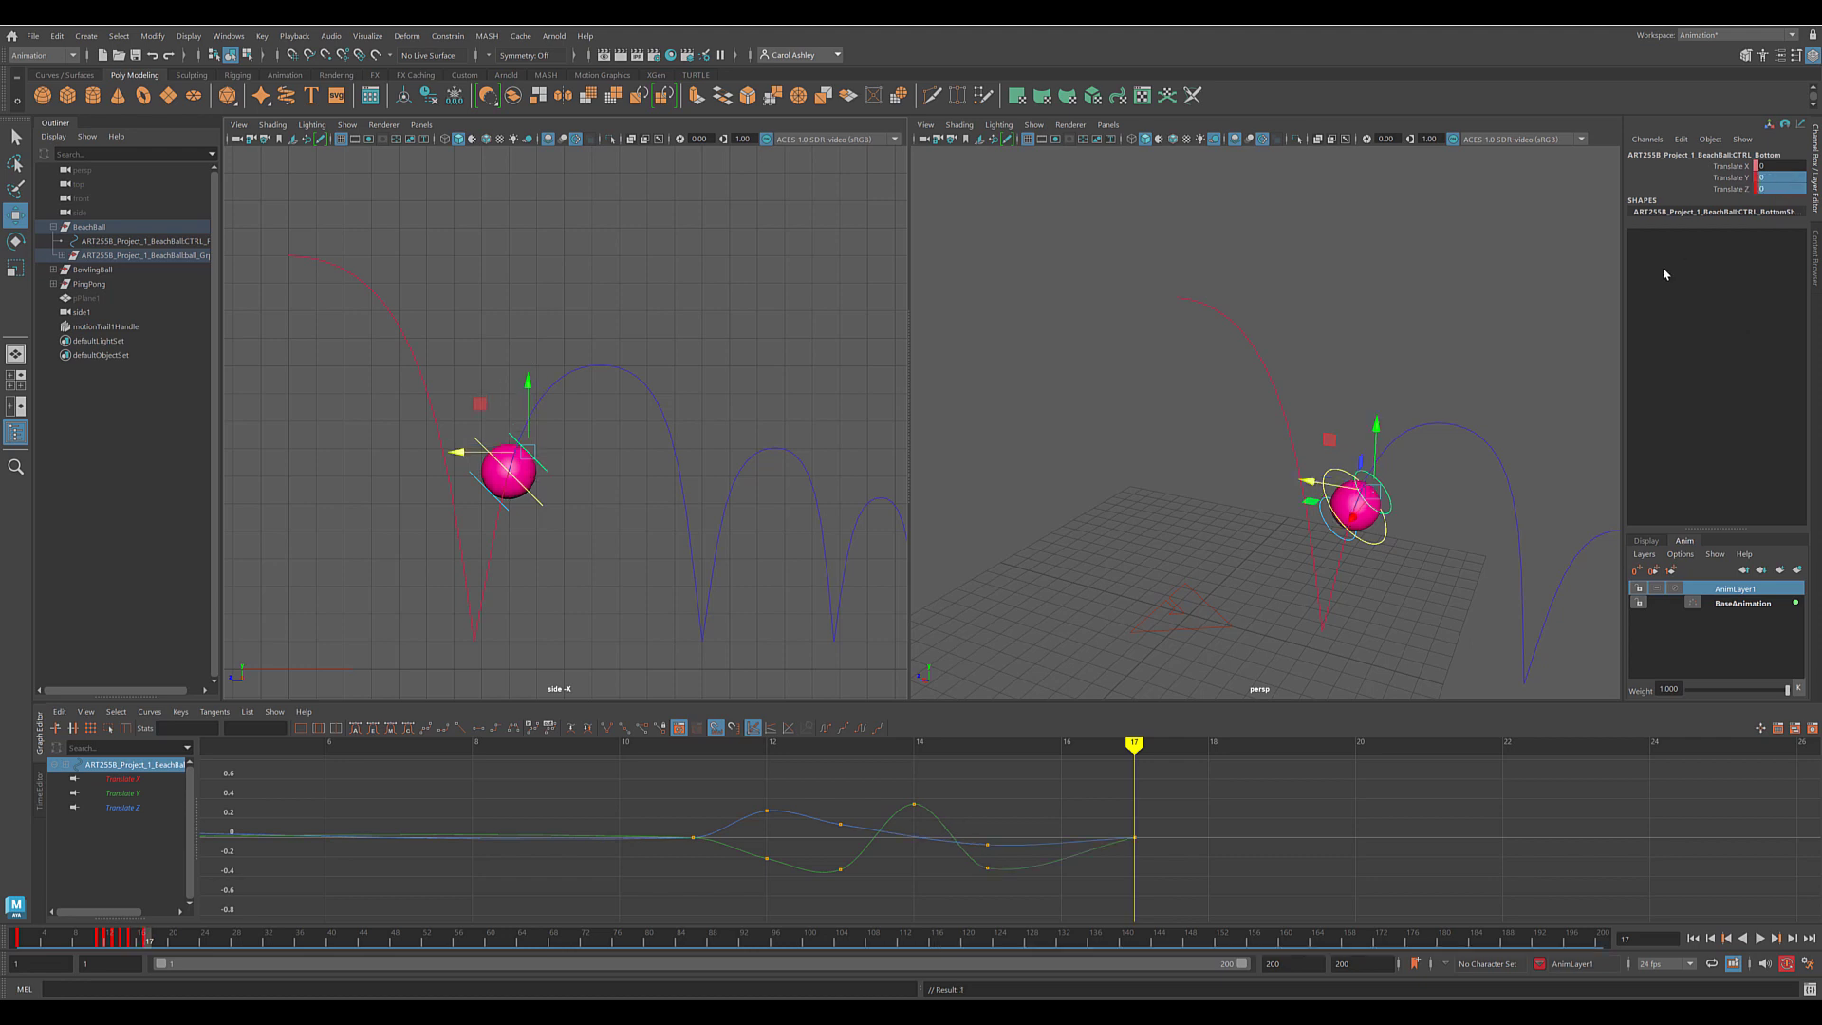
At frame 16, align the stretch with the trail by shifting CTRL_Bottom in Translate Z and moving CTRL_Top to about -0.021 Translate Y, 0.246 Translate Z.
mouse_move(1134, 746)
mouse_down()
mouse_move(989, 749)
mouse_move(1134, 750)
mouse_move(1092, 748)
mouse_up()
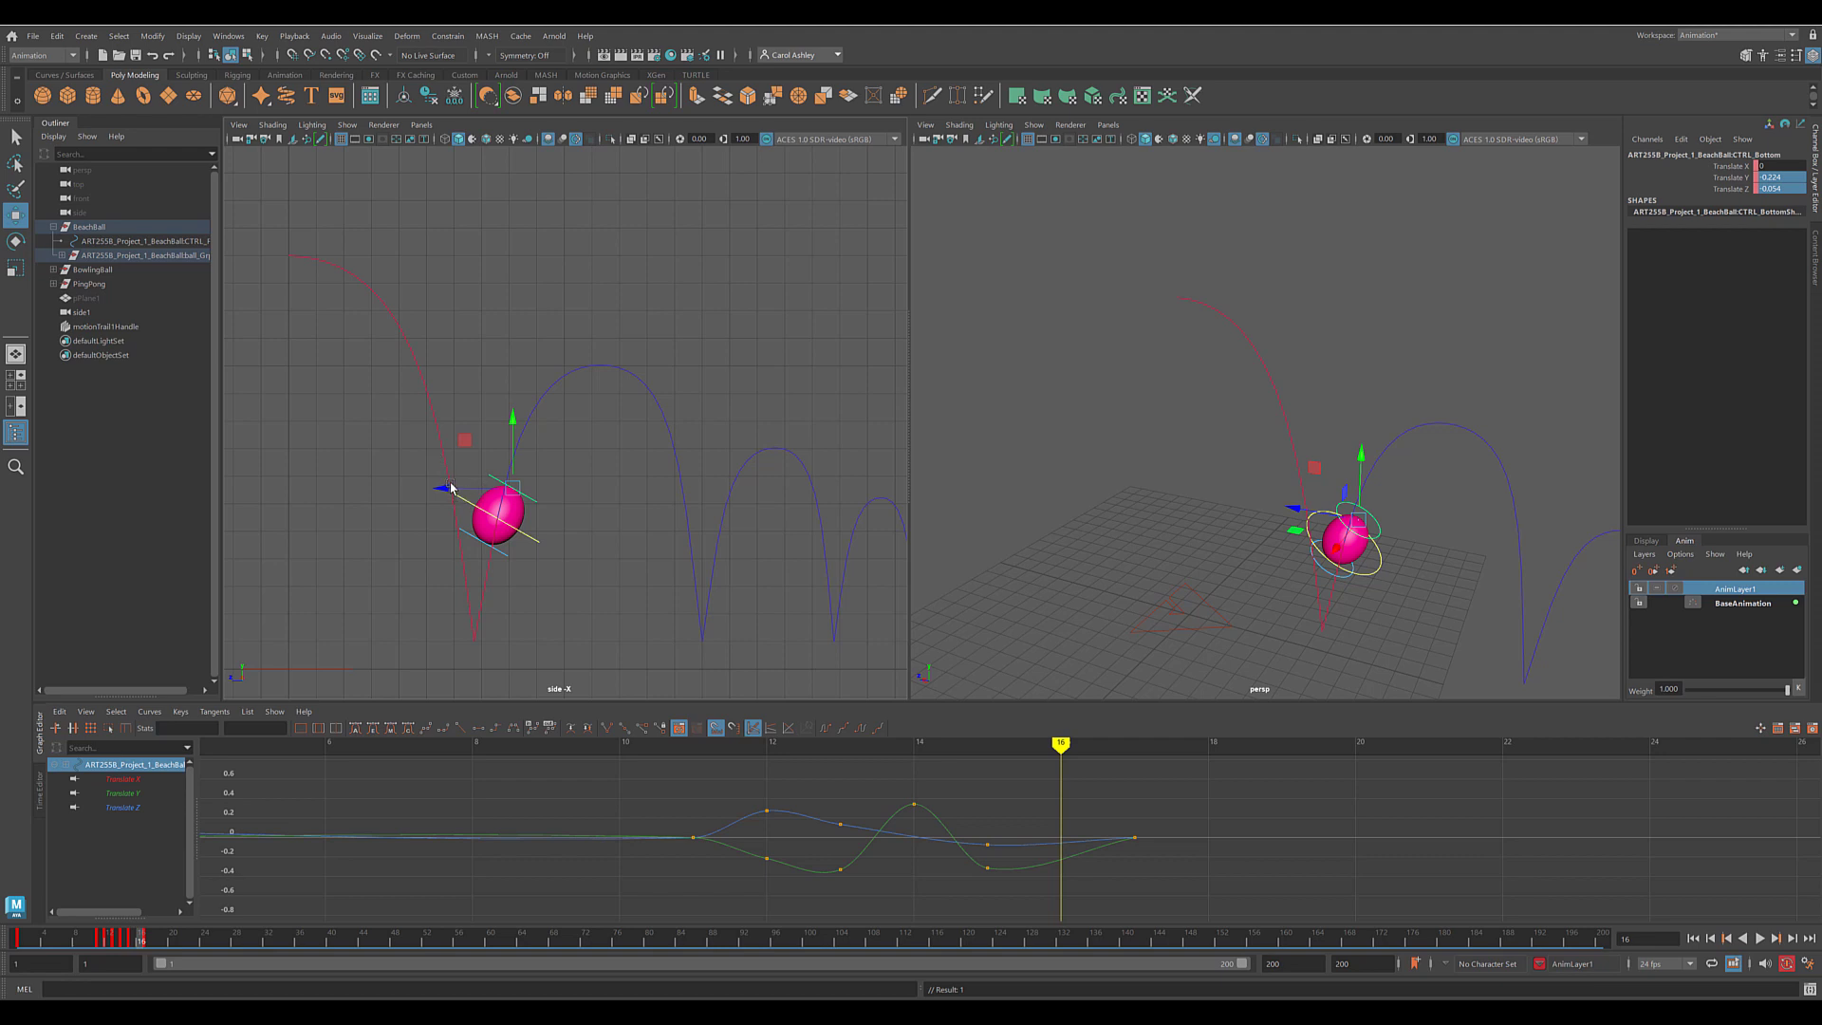
drag(451, 489, 508, 487)
click(500, 556)
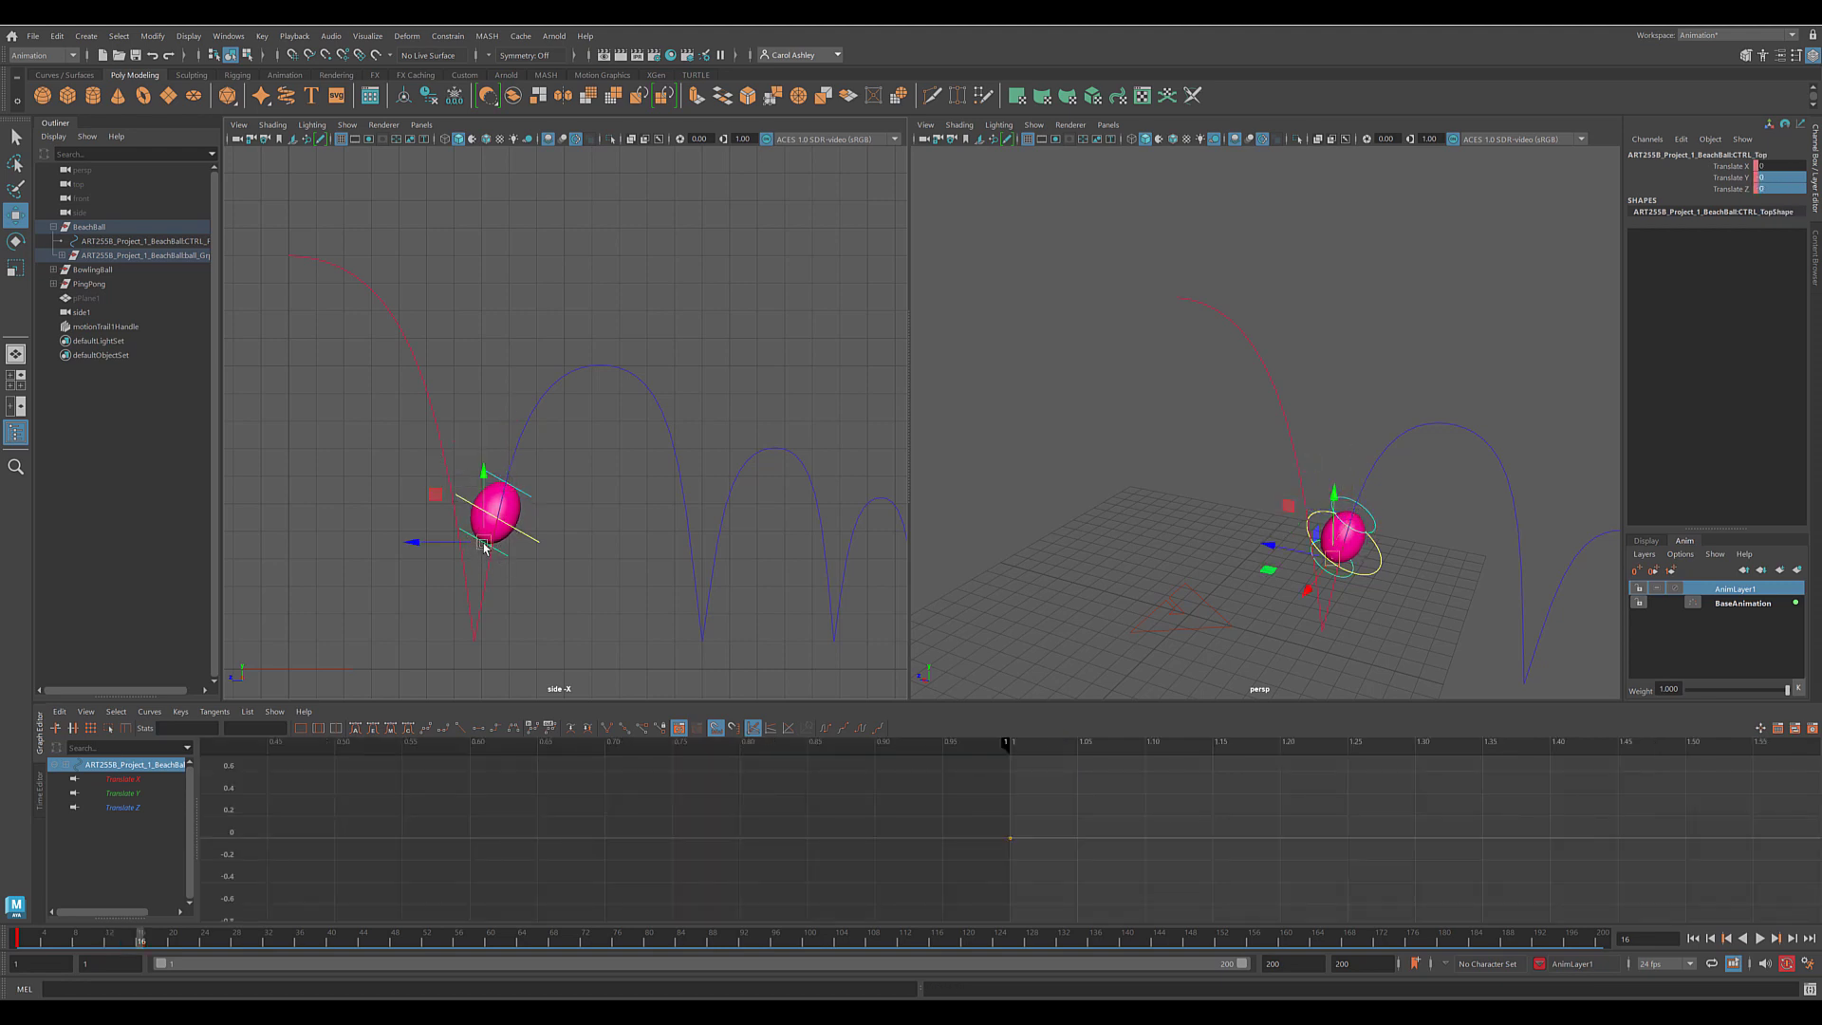
drag(488, 548, 491, 550)
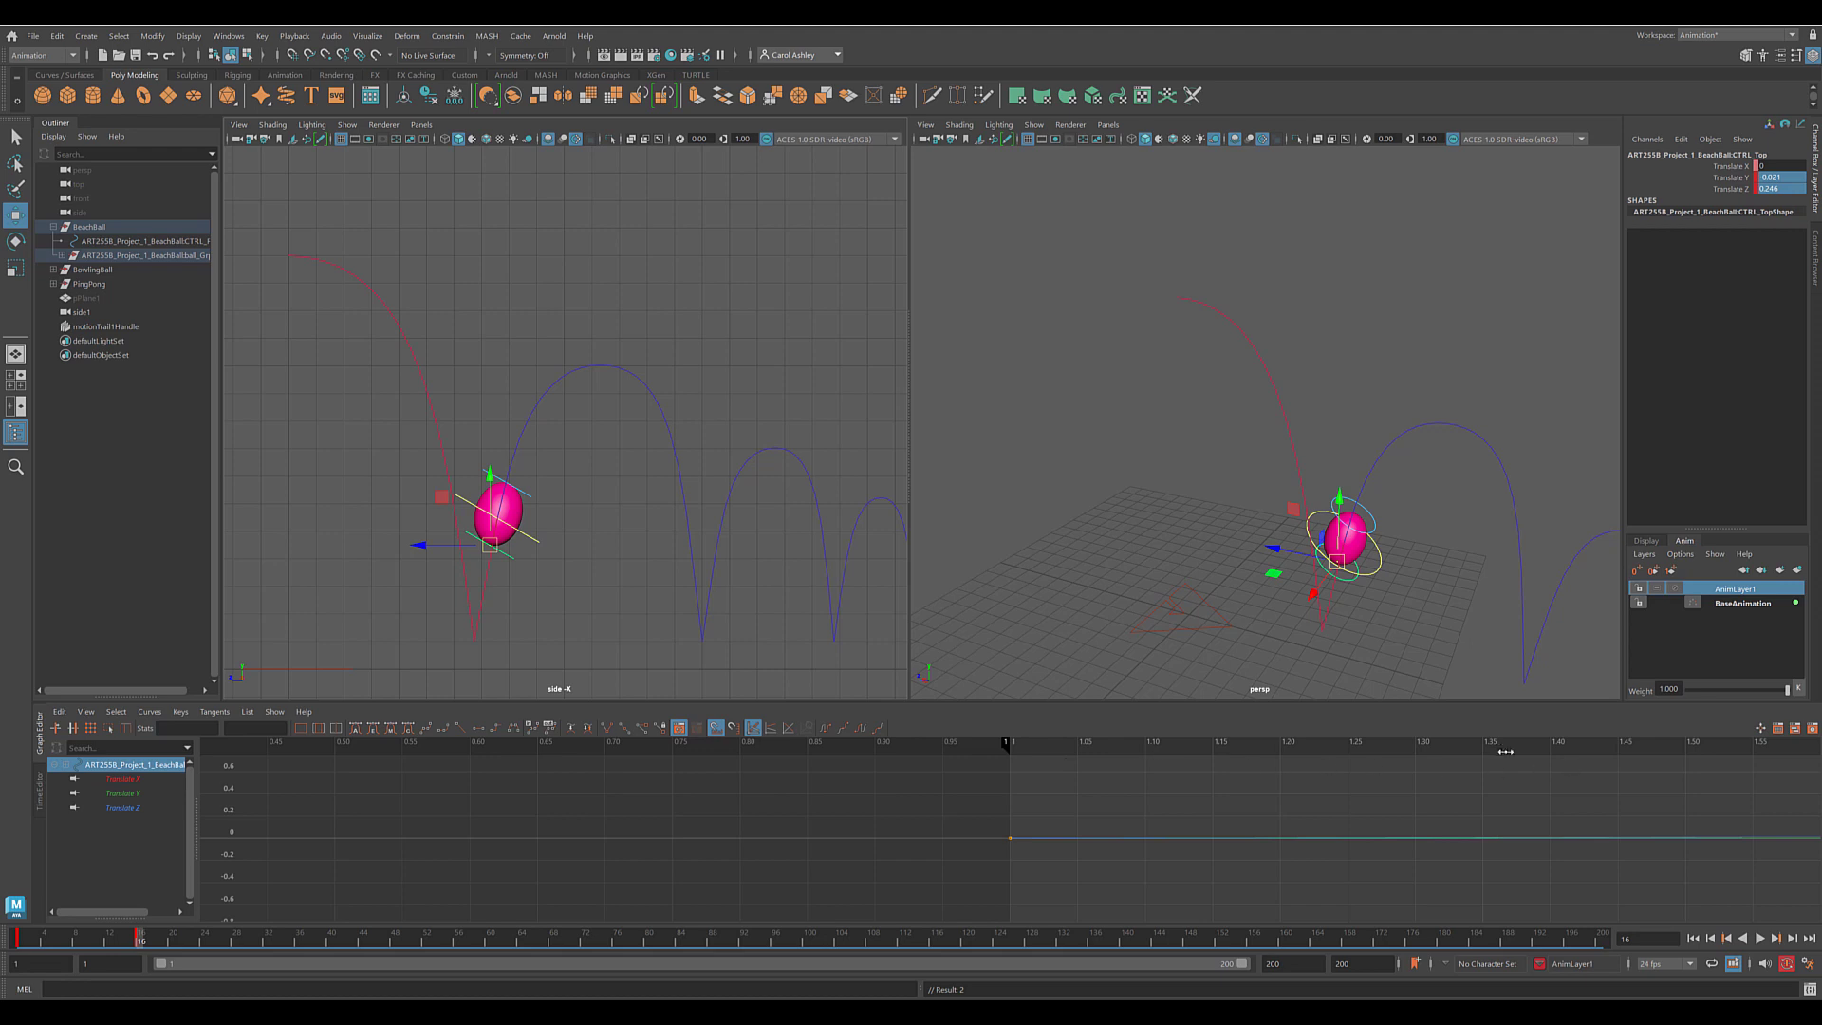
At frame 14, set CTRL_Top's Translate Z to 0 to center it under the squashed ball.
scroll(1452, 806, down, 4)
alt+middle_drag(1437, 806, 856, 812)
scroll(878, 830, down, 3)
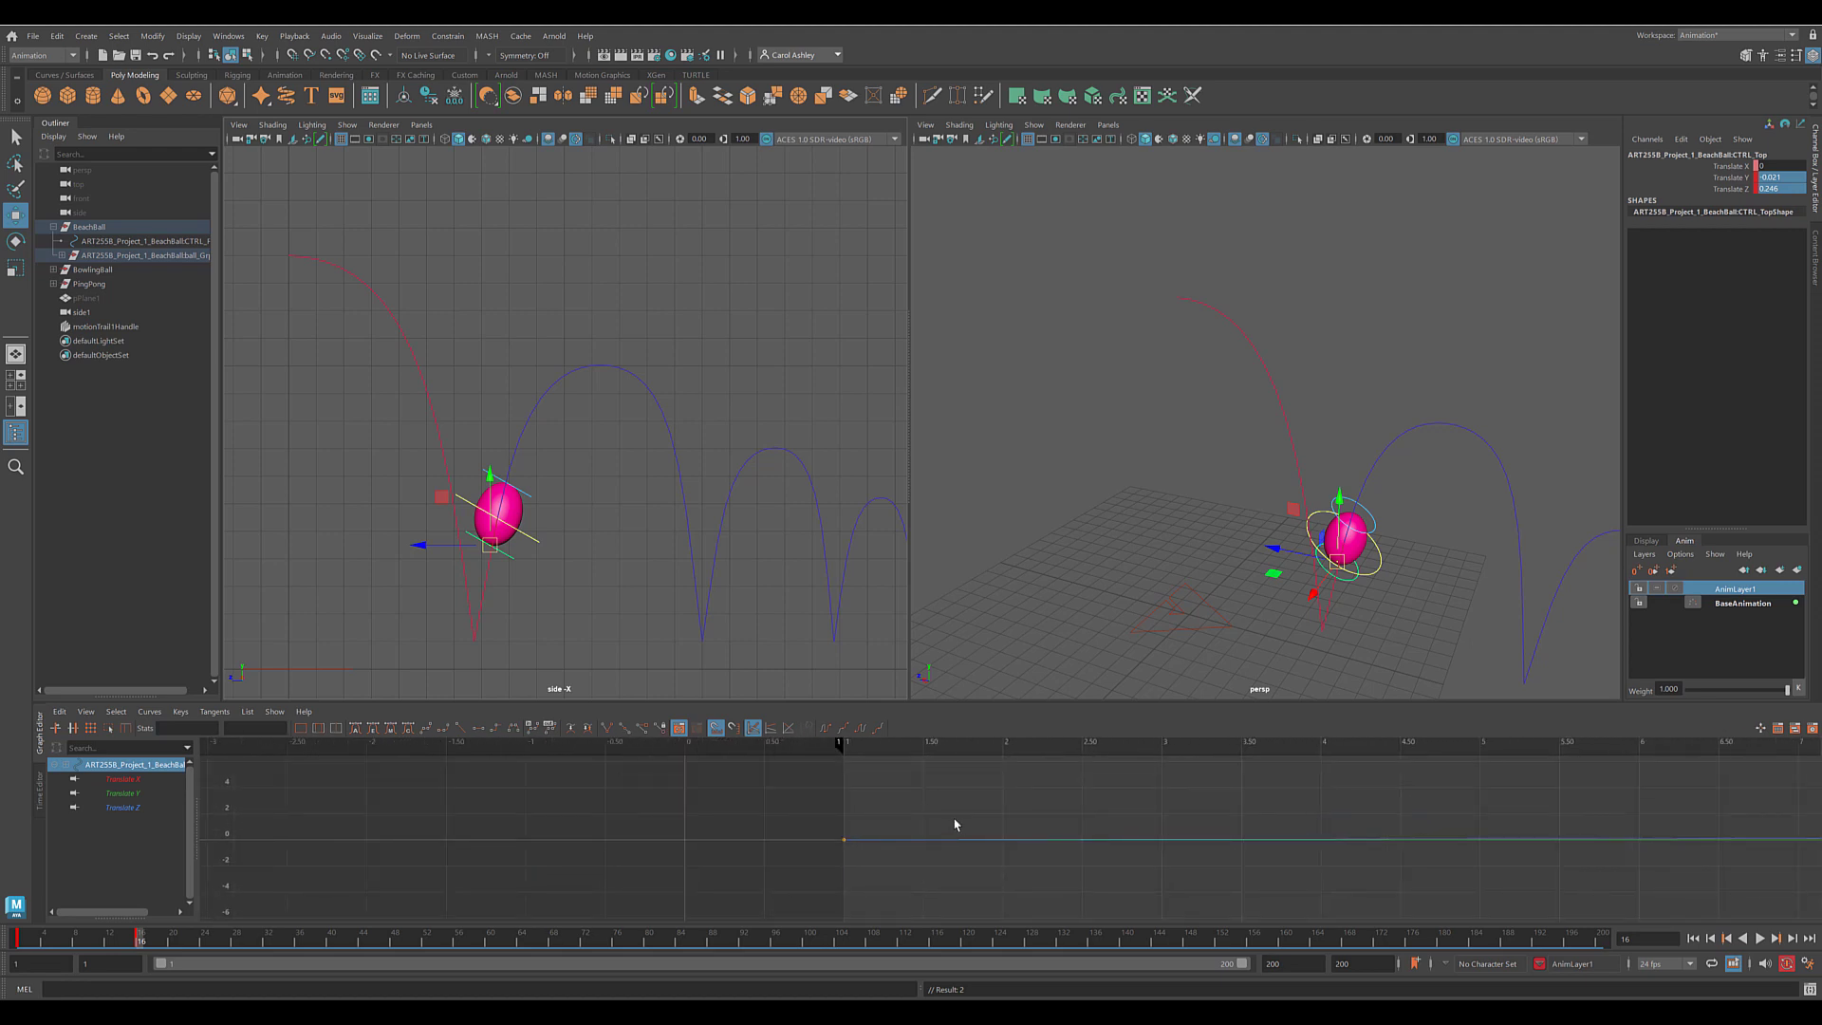
key(f)
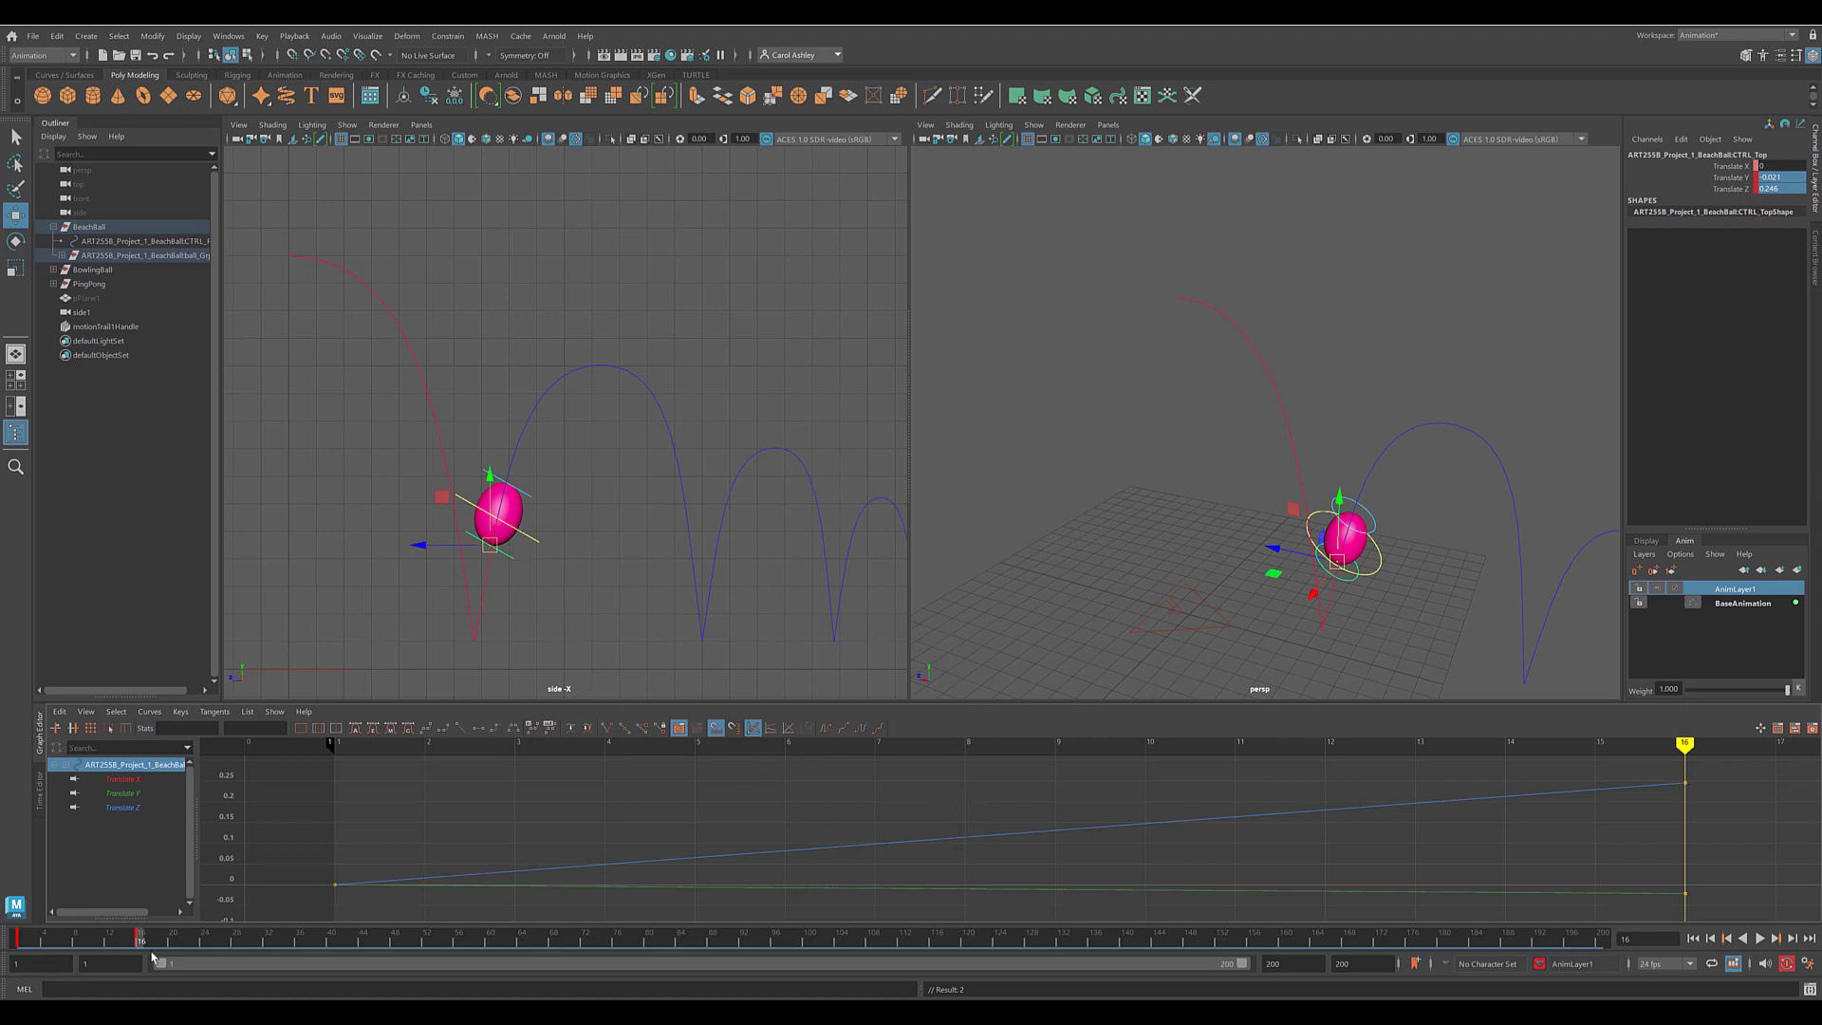
drag(138, 941, 124, 942)
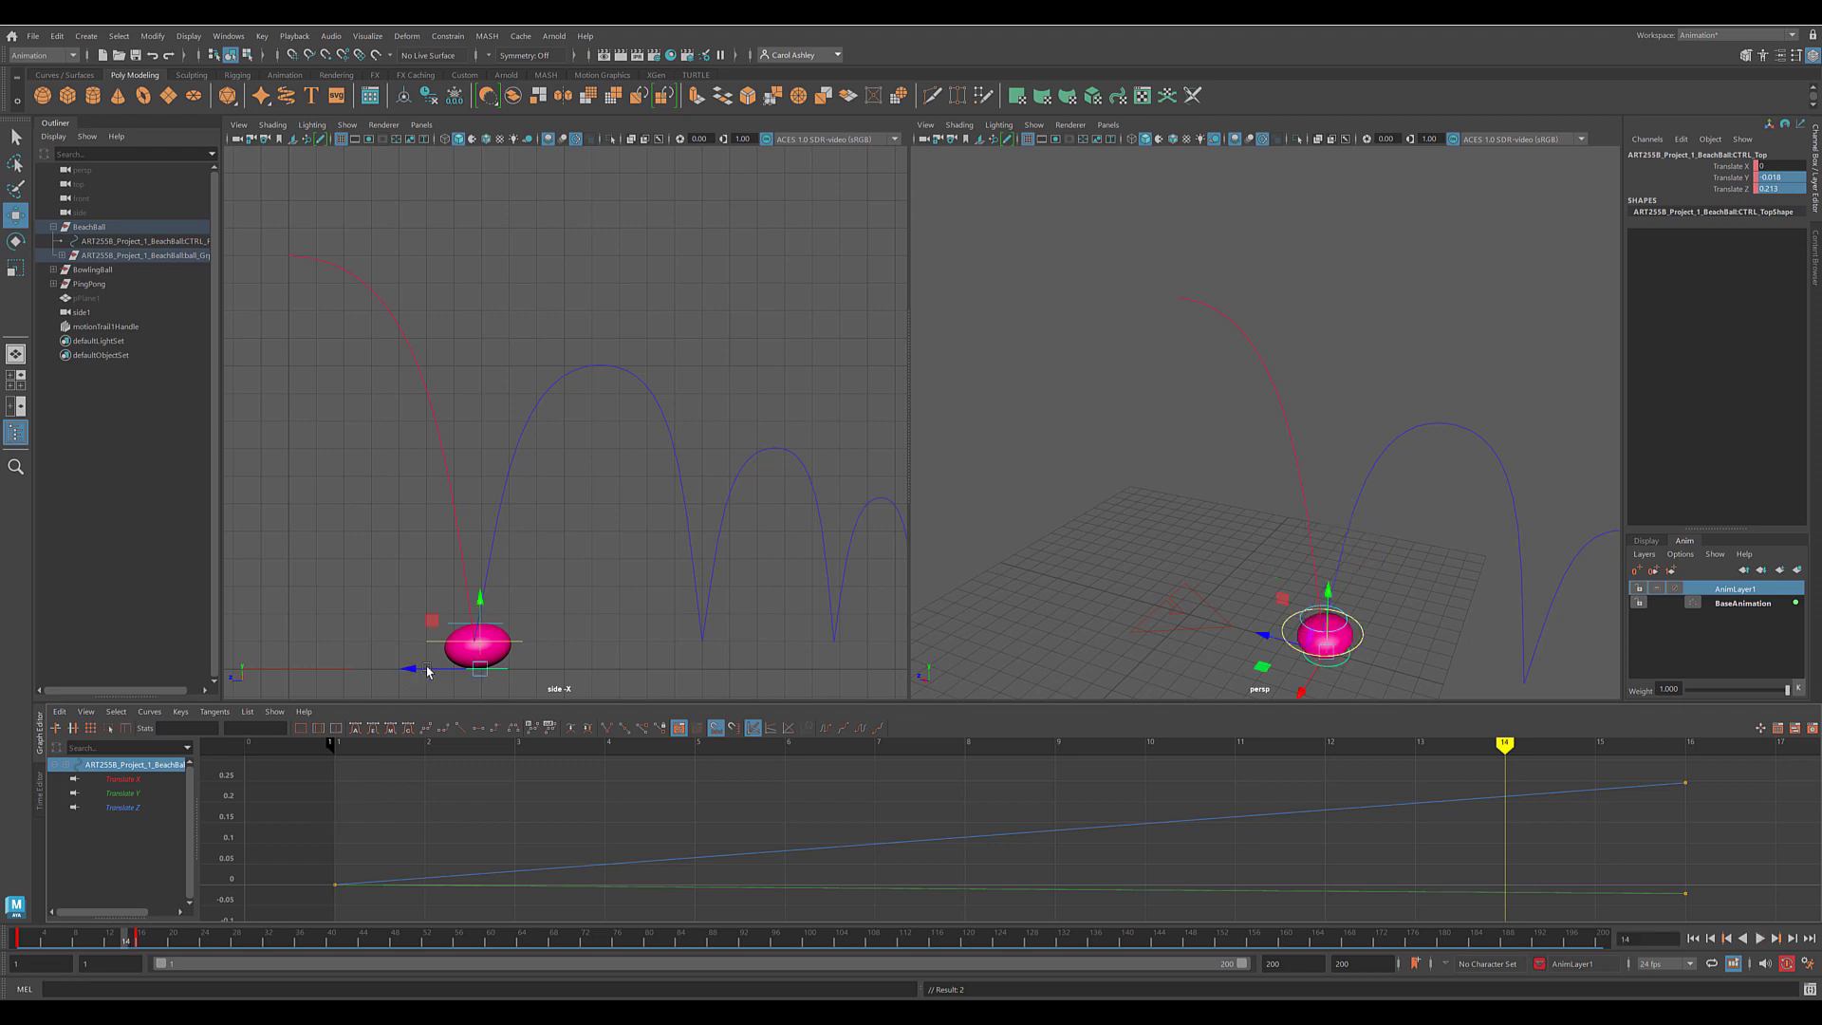
drag(431, 669, 418, 671)
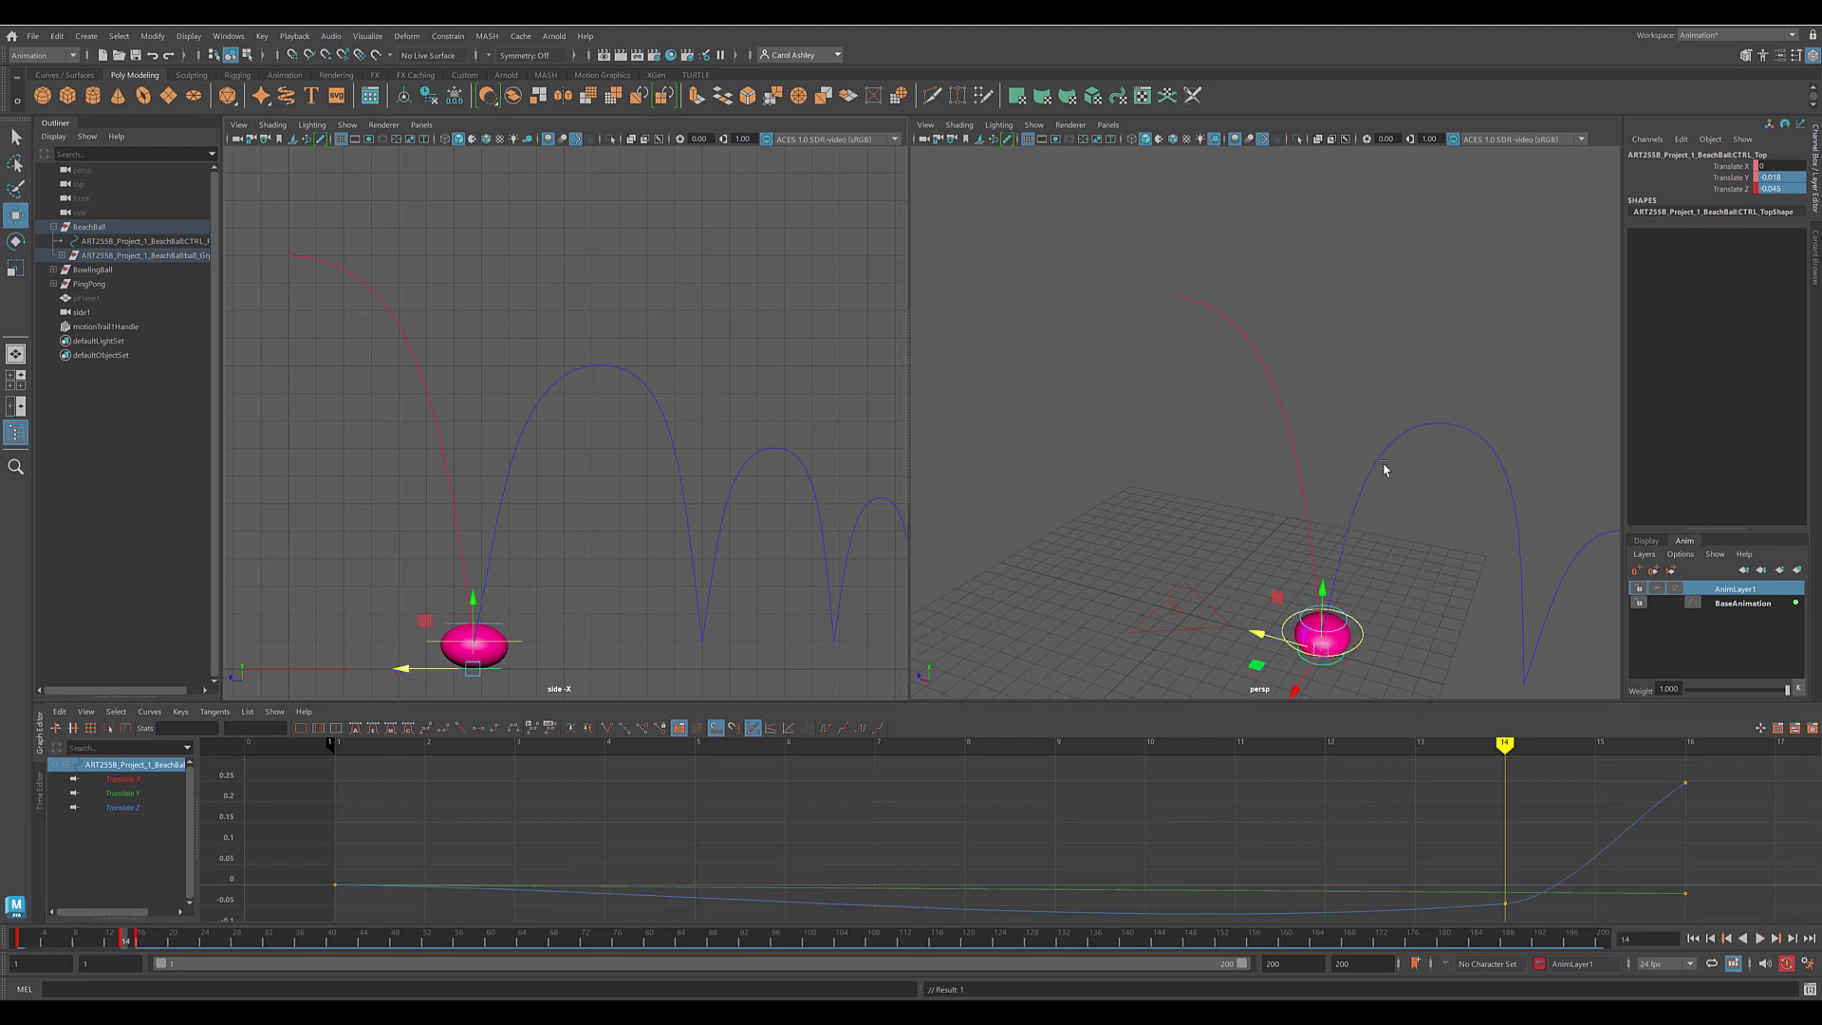
double_click(1794, 189)
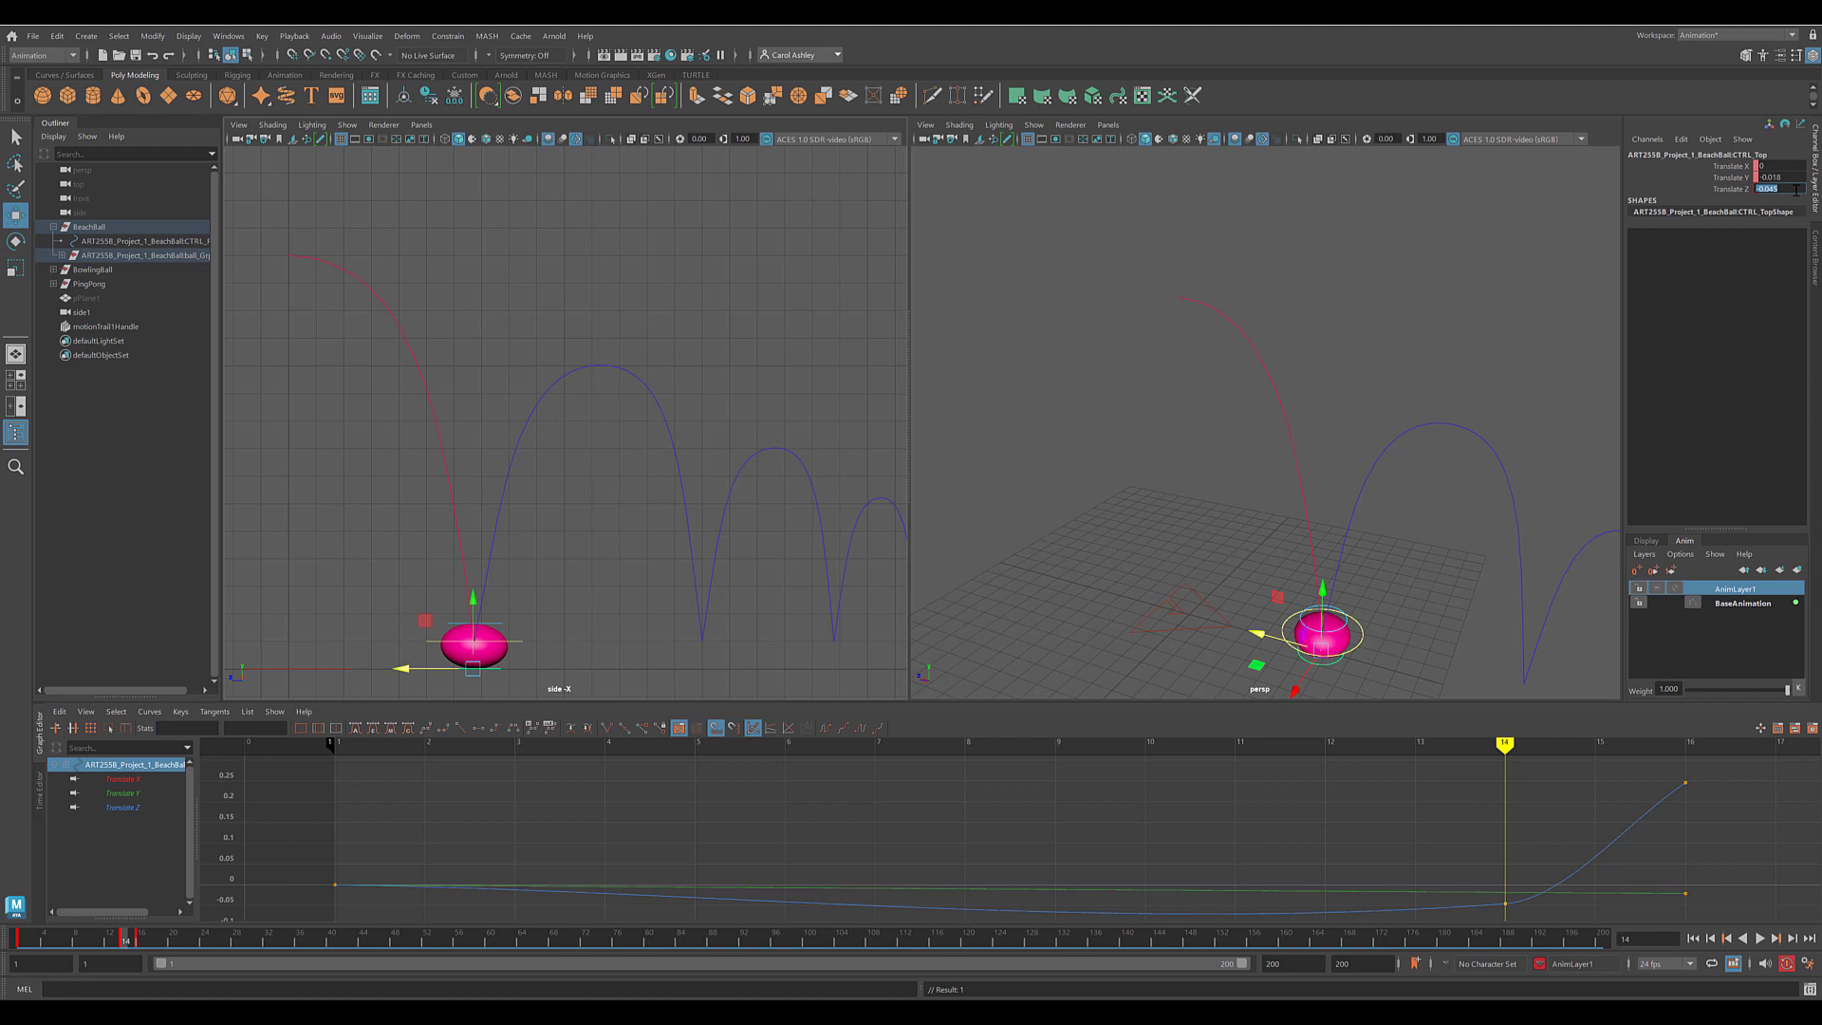
text(0)
key(Return)
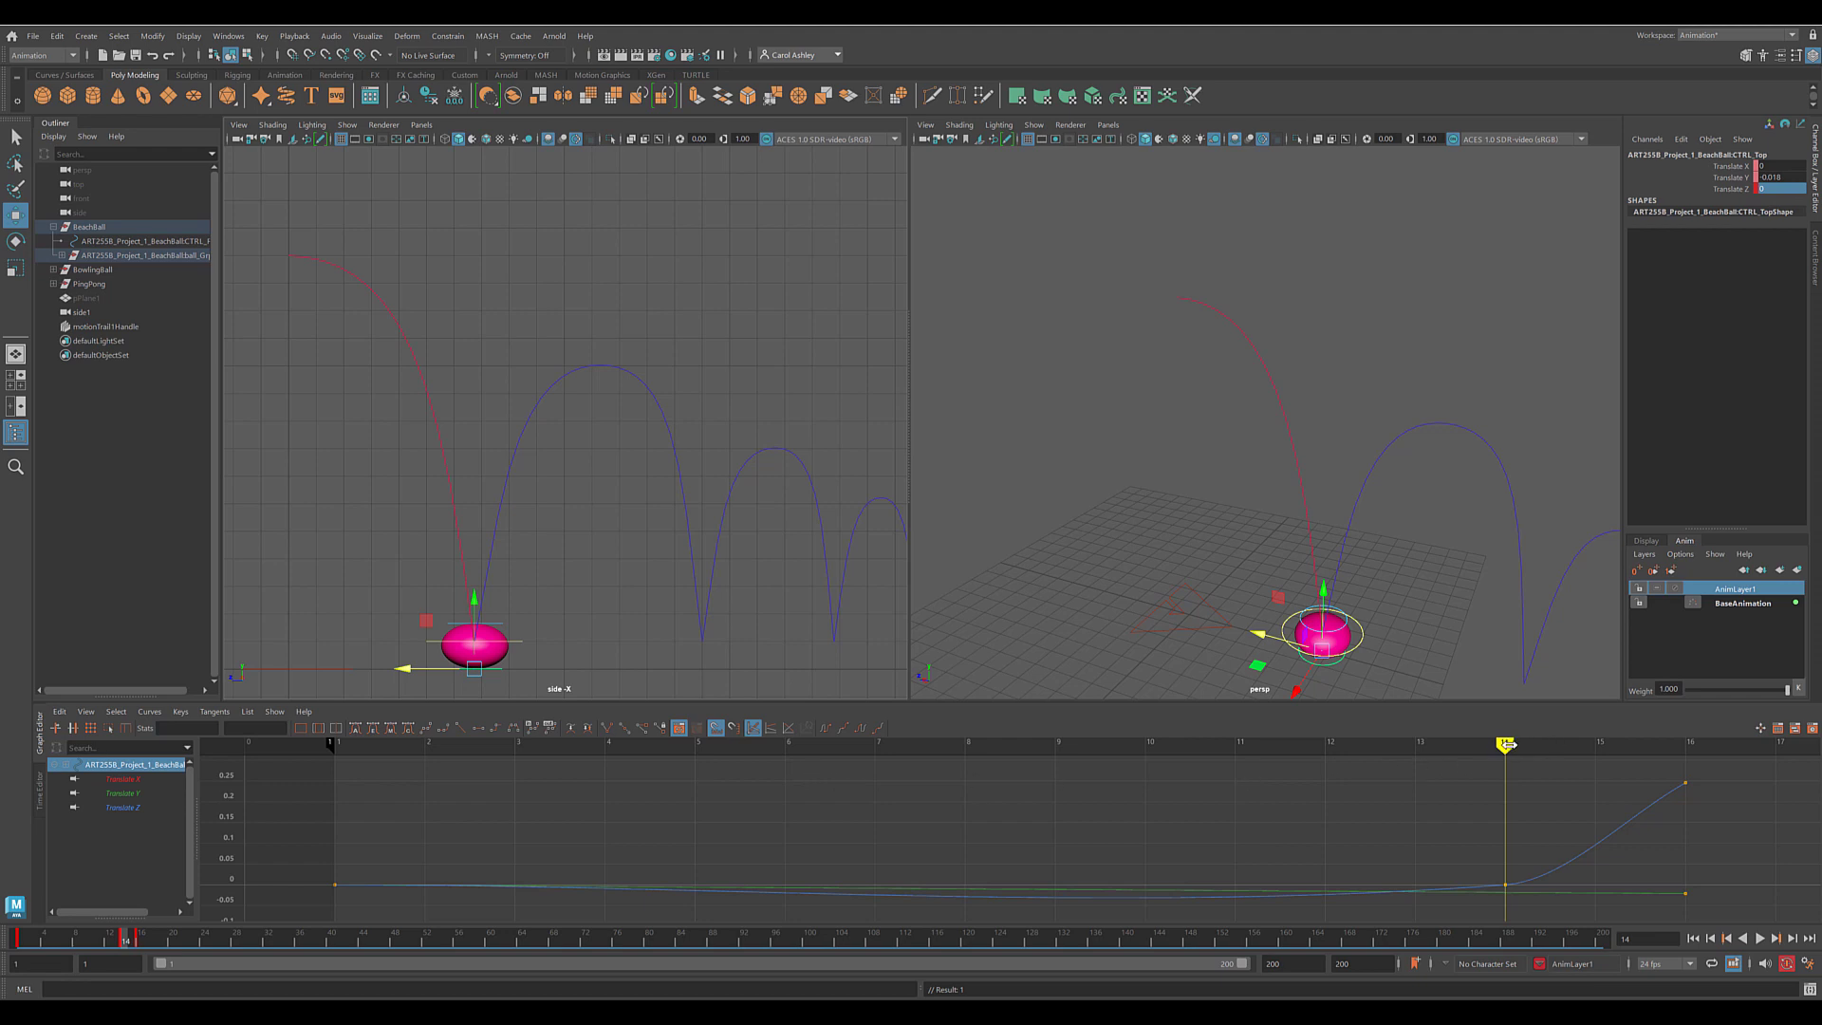
At frame 38, the ball's second ground contact, key CTRL_Top's Translate Z at 0.
drag(1508, 746, 1784, 735)
key(f)
scroll(1214, 818, down, 2)
alt+middle_drag(1204, 817, 549, 866)
mouse_move(804, 742)
mouse_down()
mouse_move(1228, 774)
mouse_move(1550, 829)
mouse_move(1719, 831)
mouse_up()
key(a)
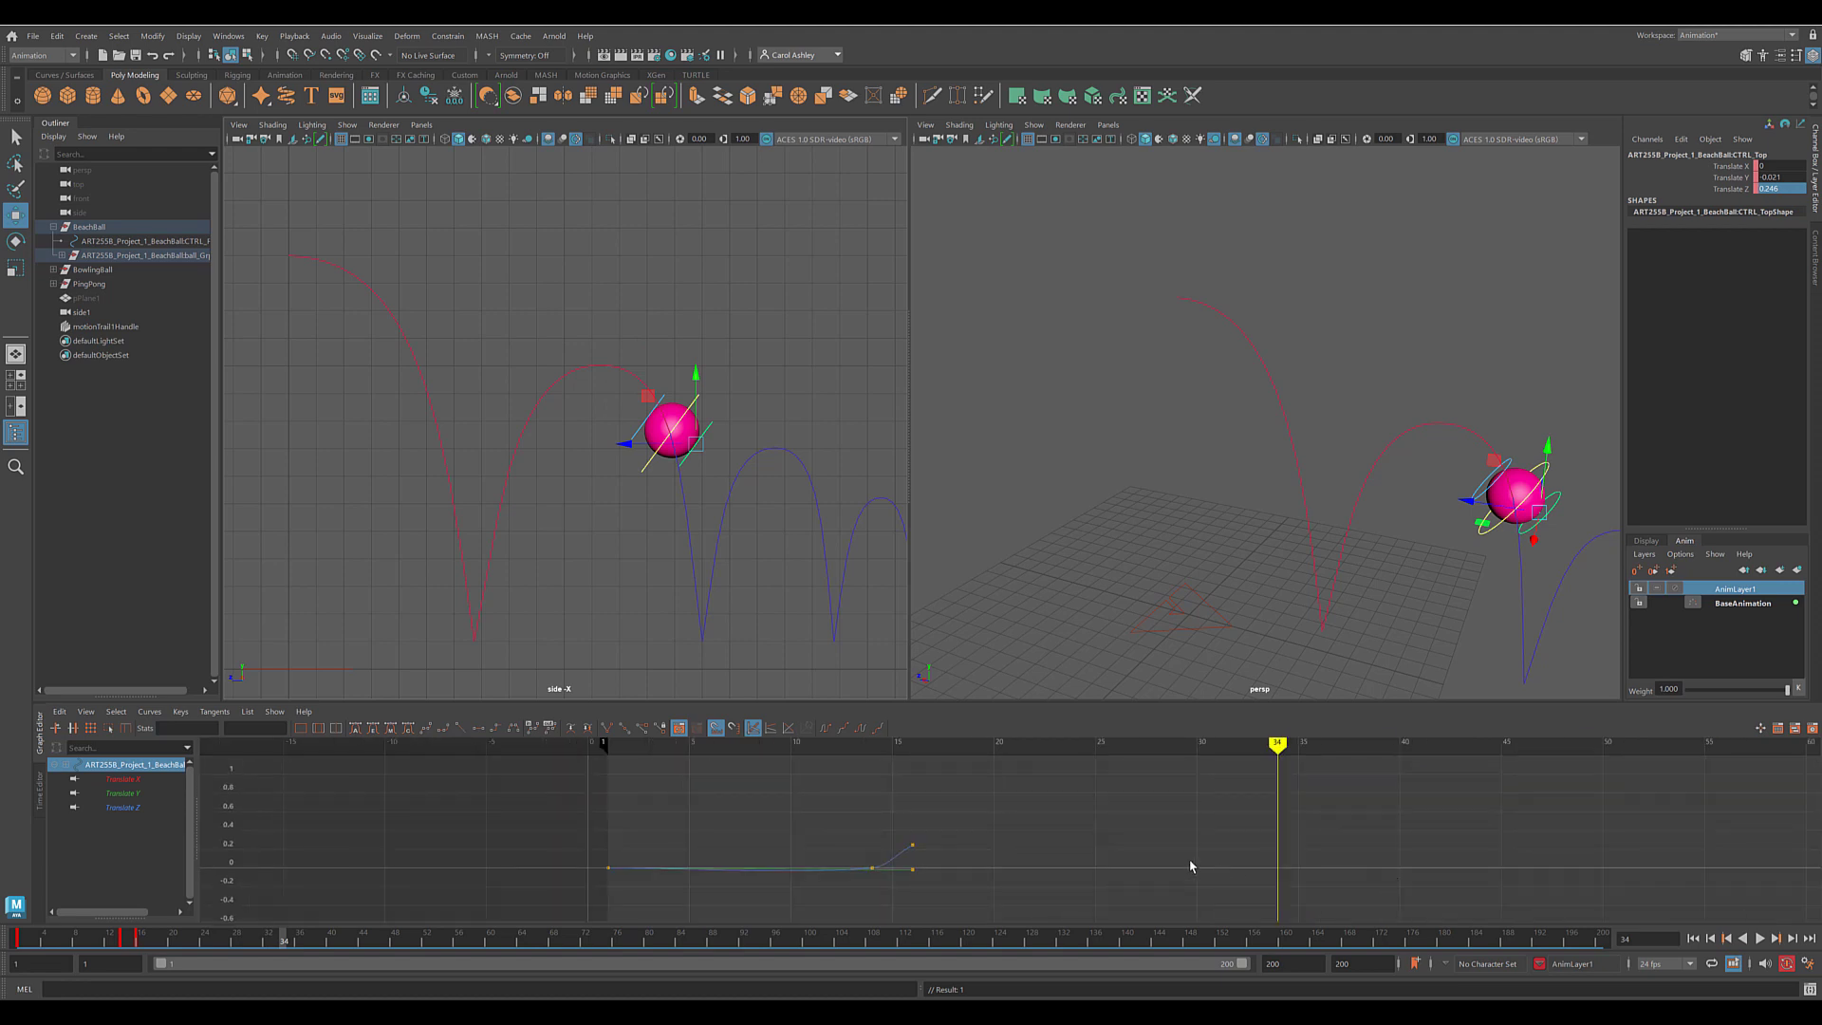
mouse_move(1191, 865)
alt+middle_down()
mouse_move(923, 838)
mouse_move(829, 867)
mouse_move(813, 850)
mouse_move(824, 767)
alt+middle_up()
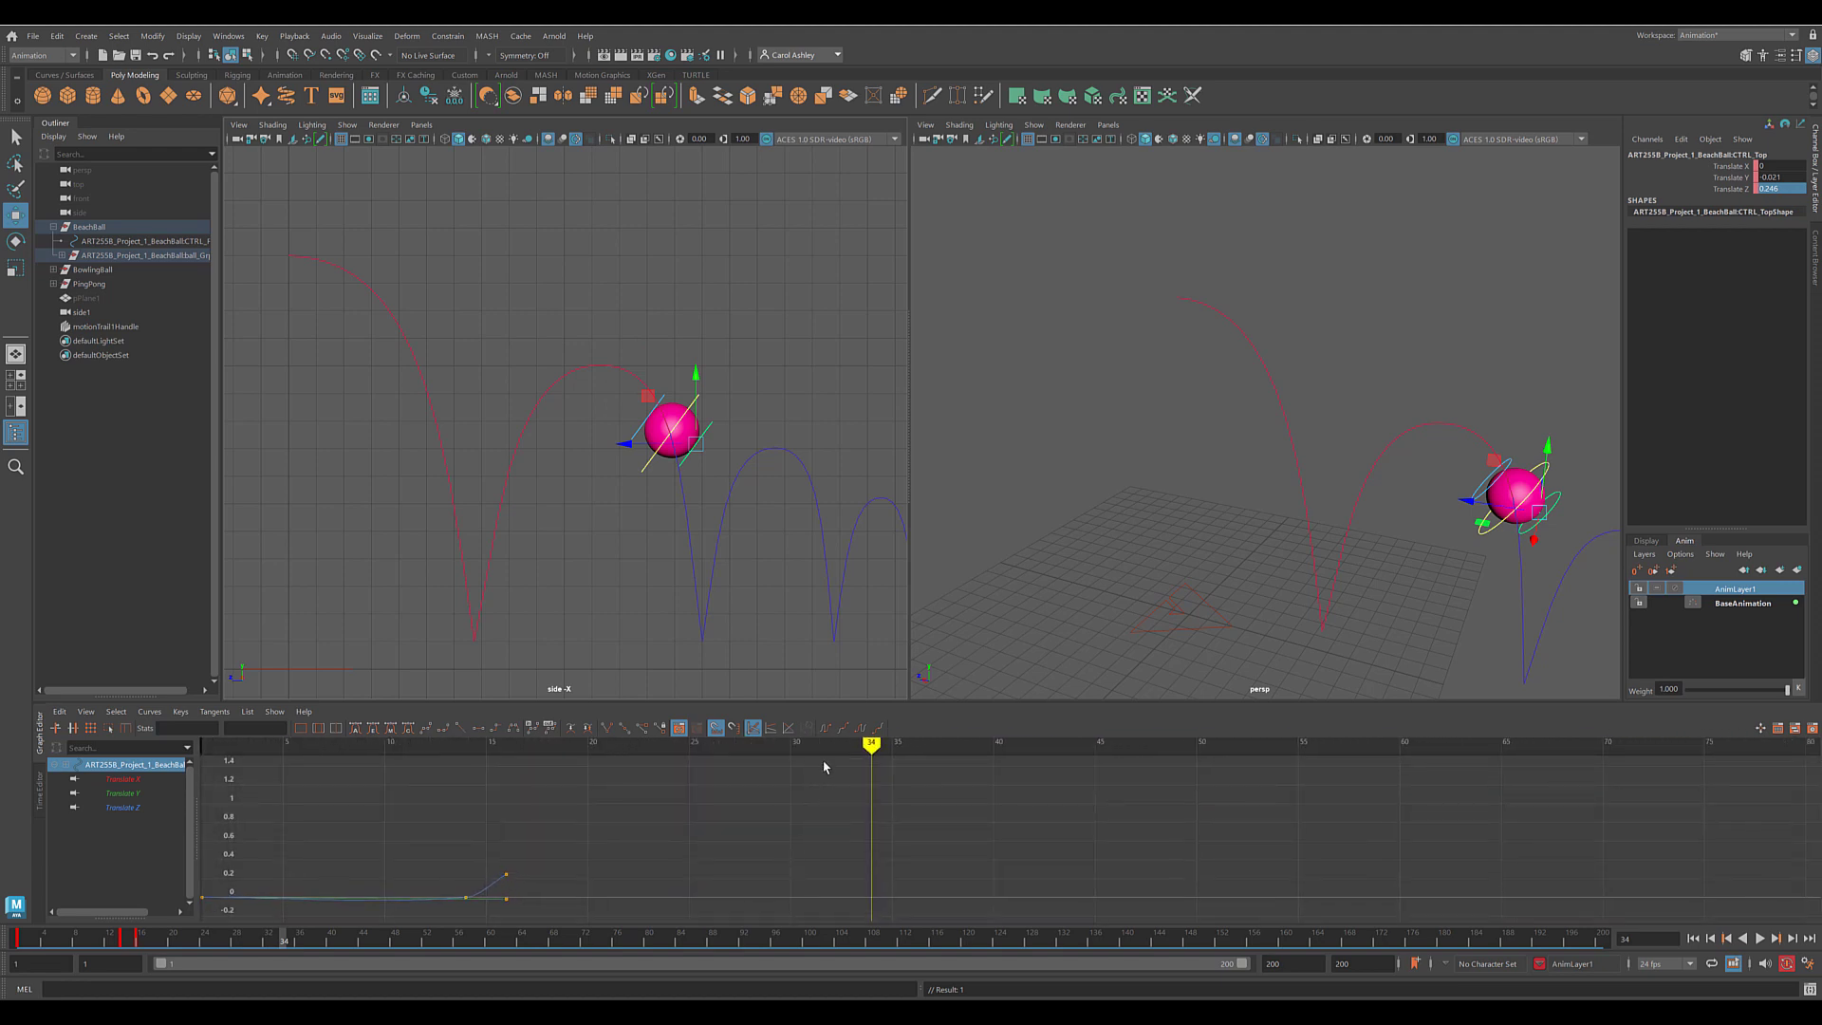
drag(872, 745, 949, 747)
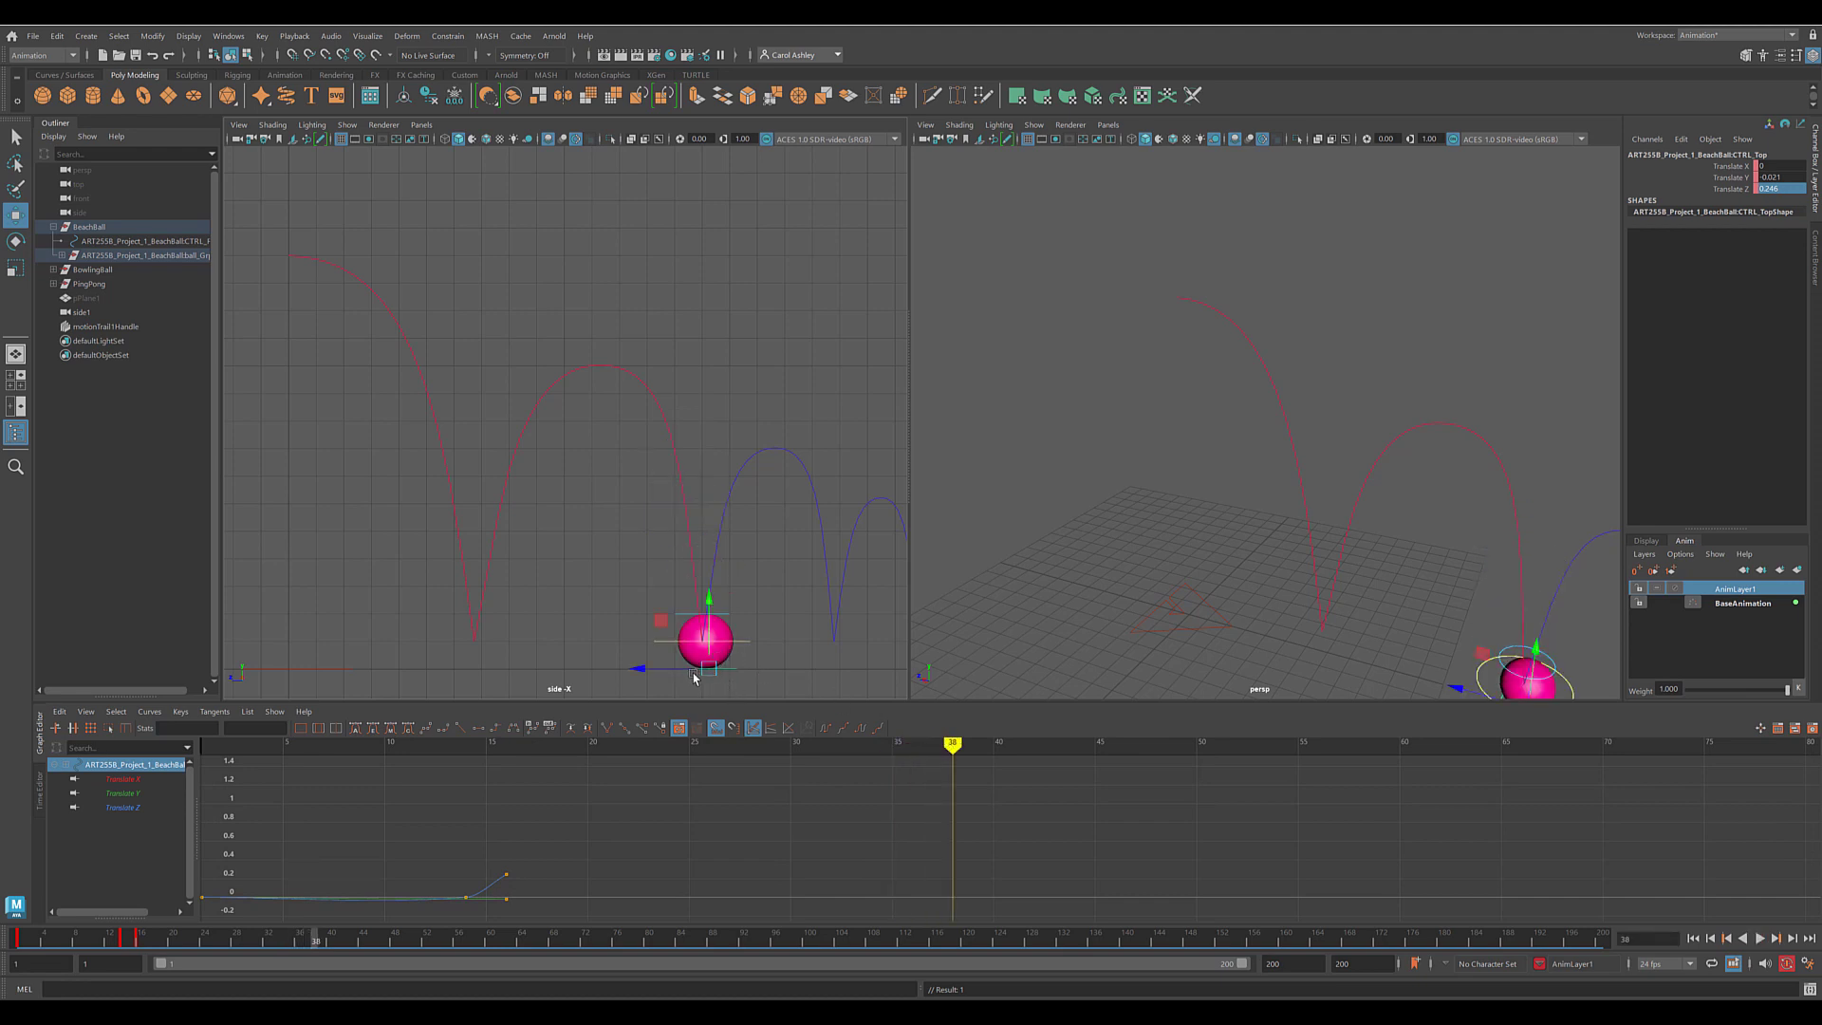
drag(645, 672, 641, 672)
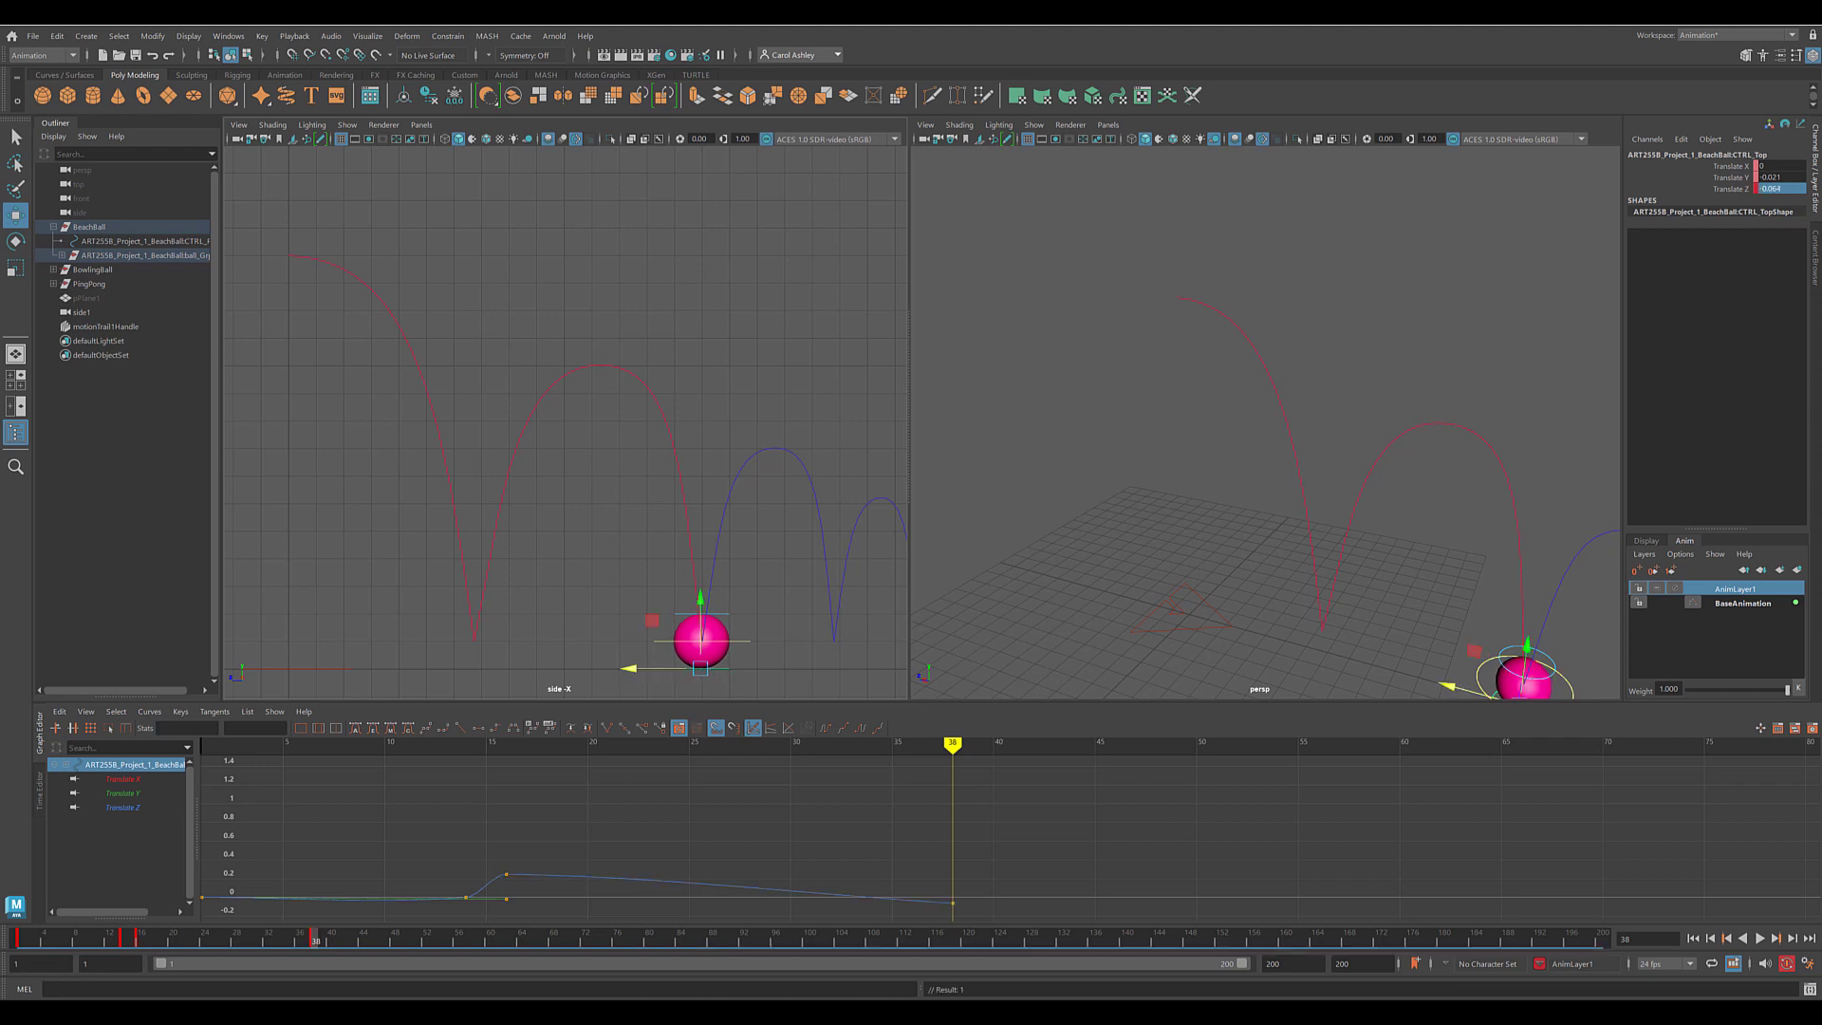
double_click(1788, 189)
text(0)
key(Return)
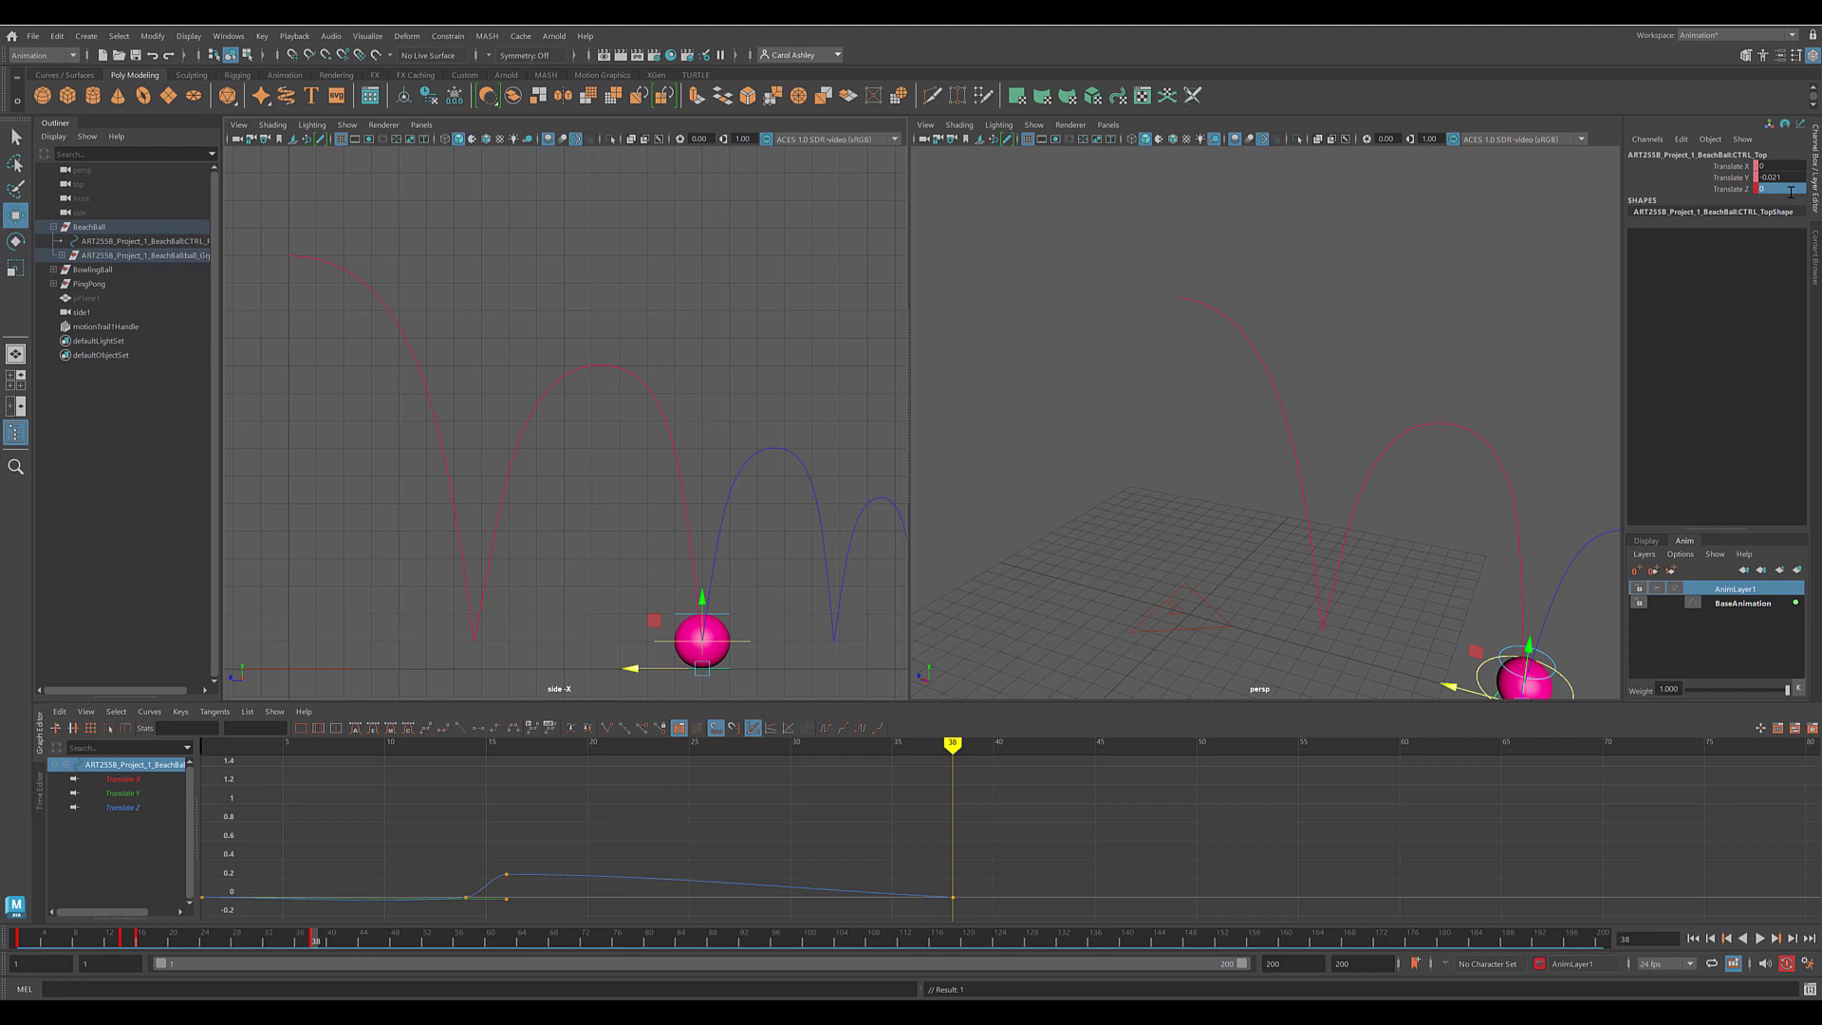
Squash the ball at frame 38 by lowering CTRL_Bottom on its upper side to a Translate Y of about 0.275.
click(716, 612)
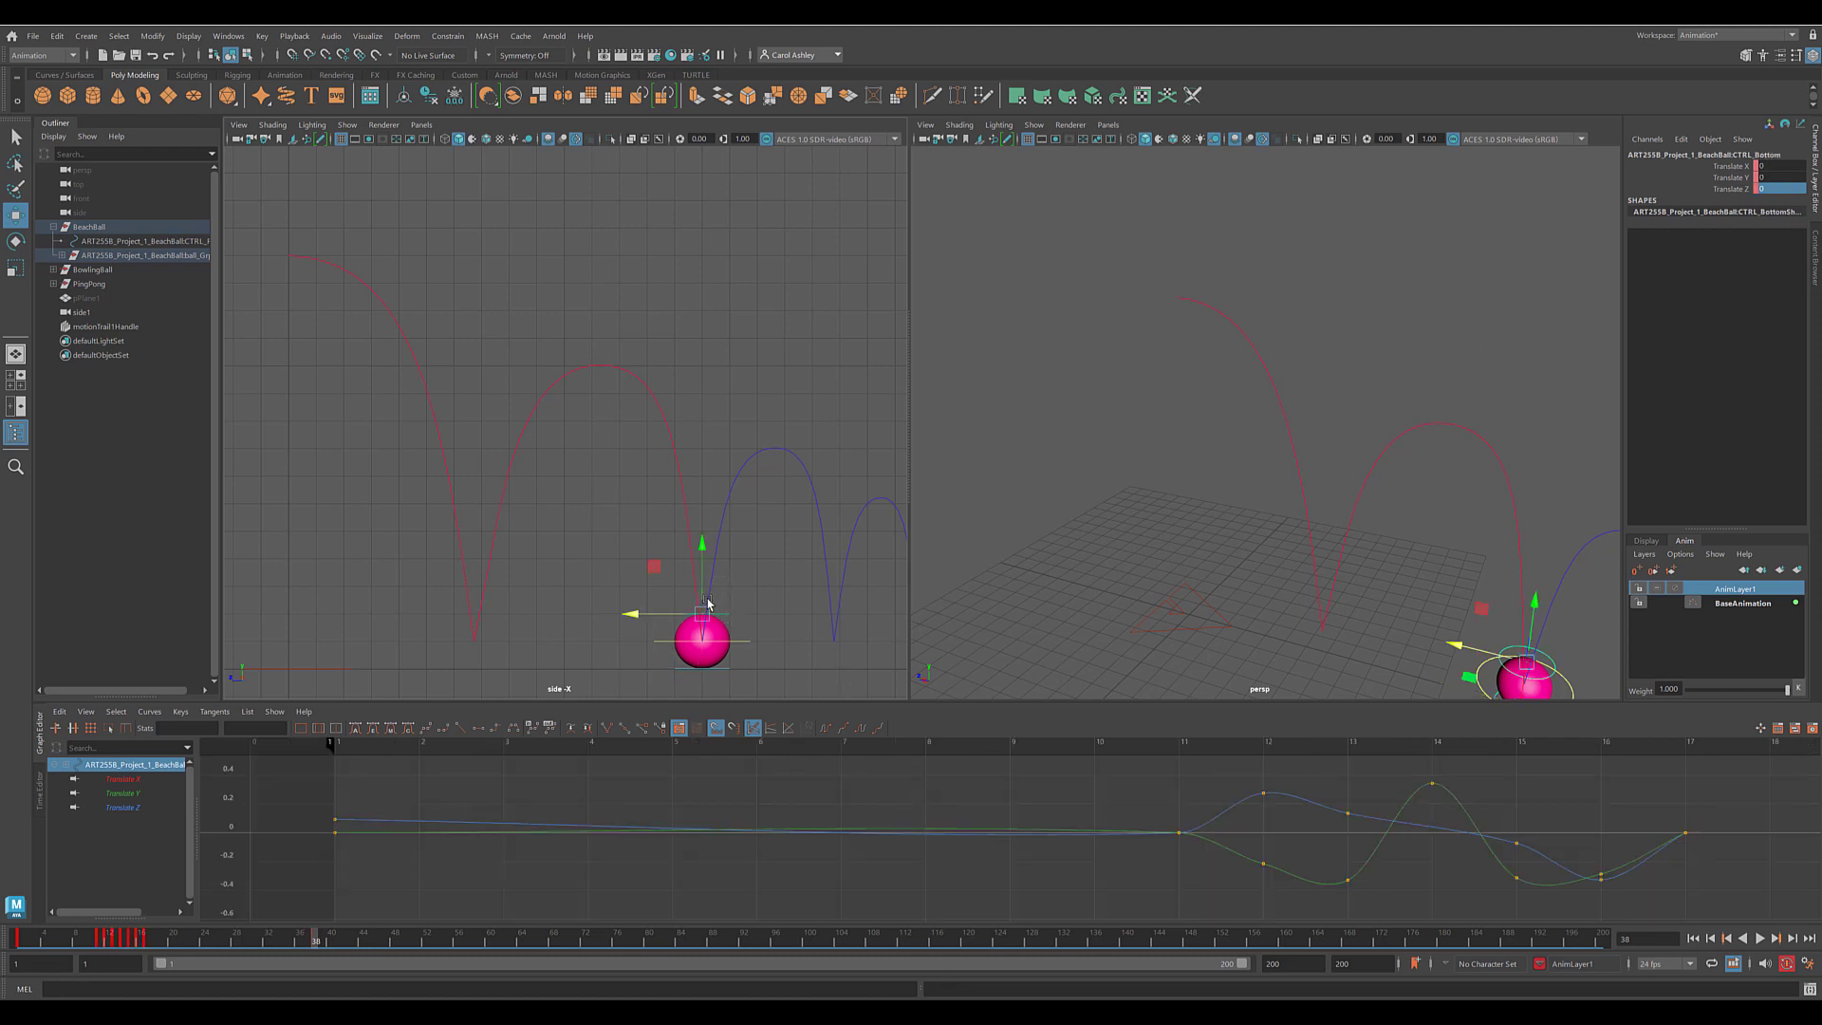
drag(702, 551, 701, 558)
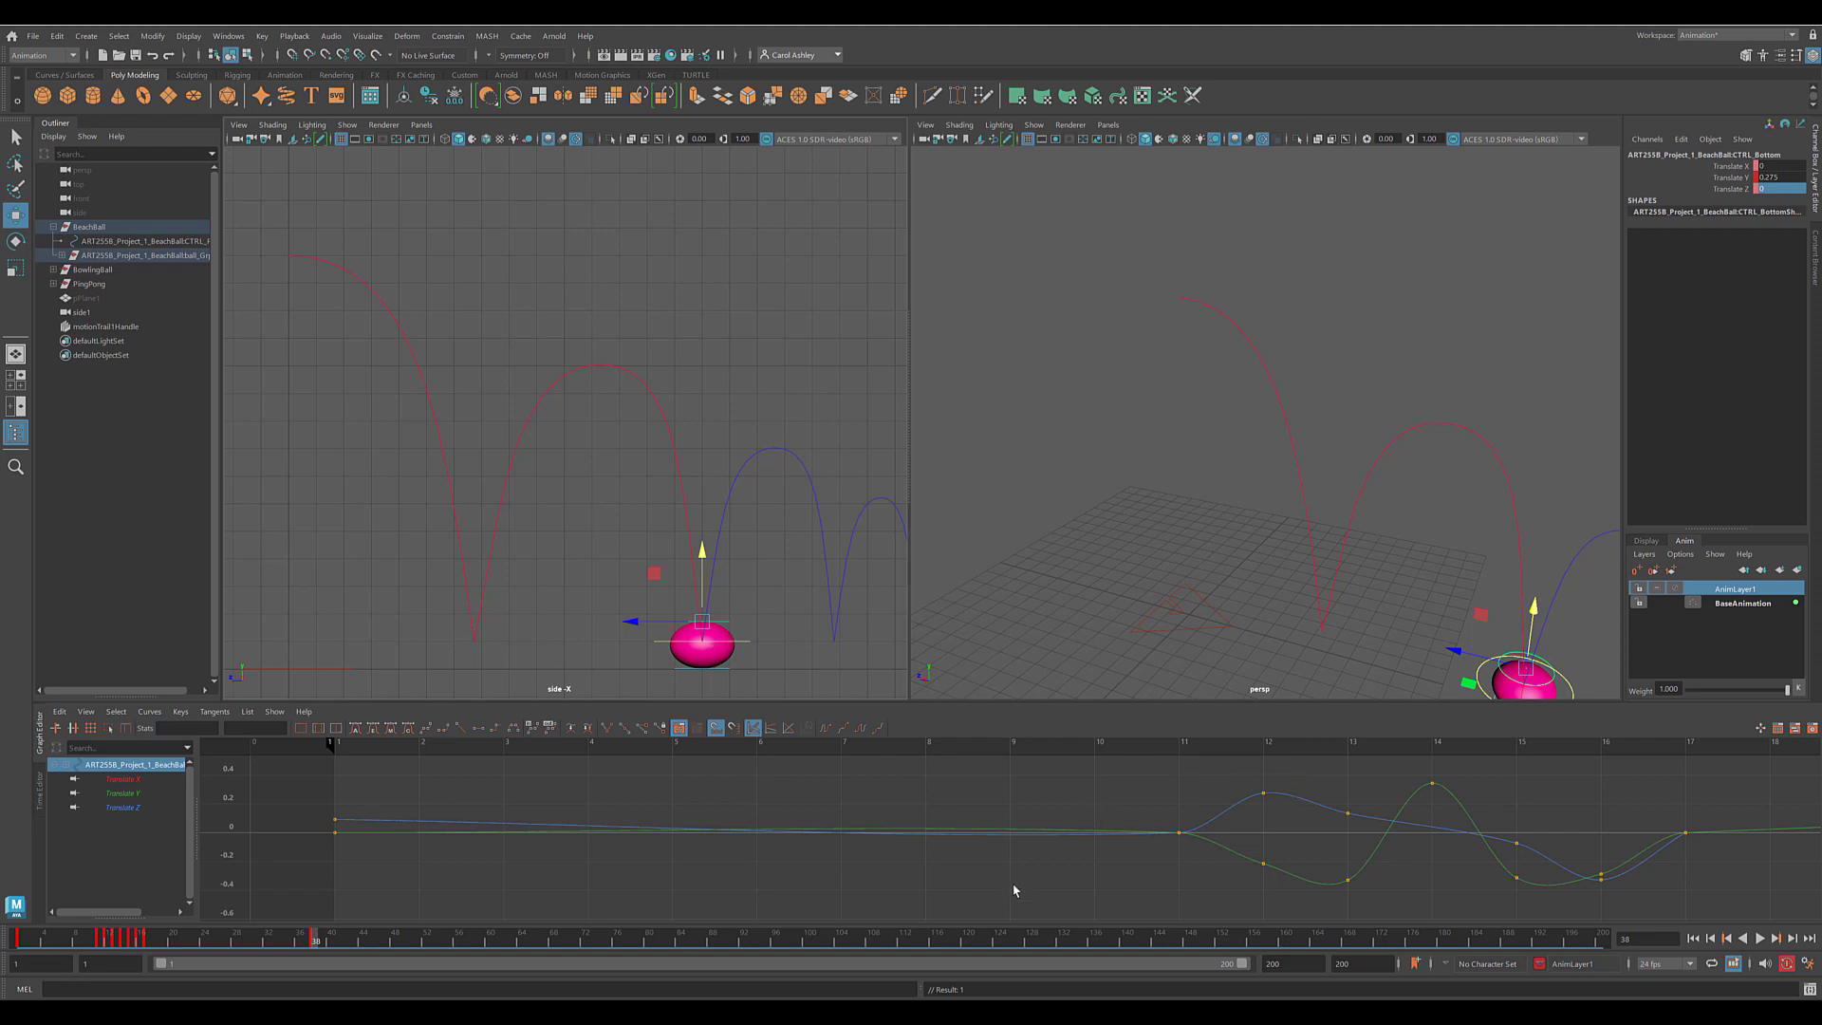
At frame 37, stretch the ball before its second ground contact by moving CTRL_Bottom to a Translate Y of about -0.258.
scroll(1013, 890, down, 2)
alt+middle_drag(1004, 883, 468, 882)
alt+right_drag(468, 882, 1155, 891)
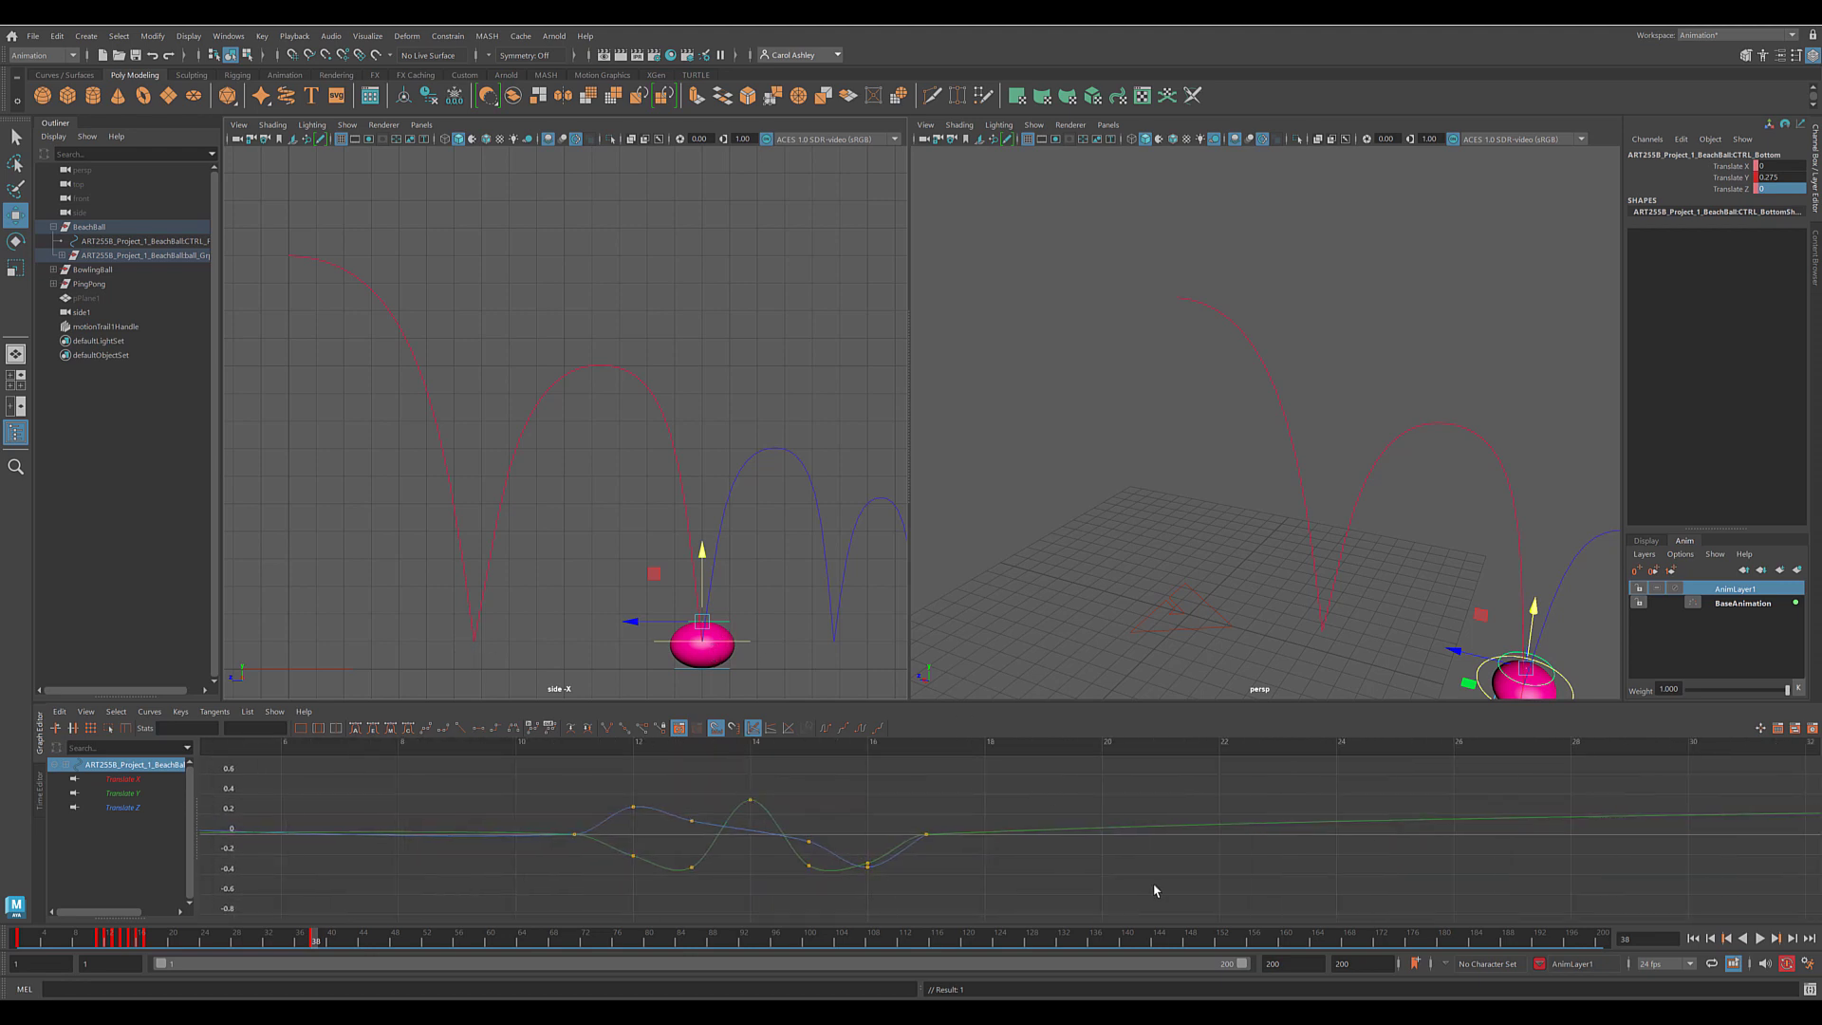
scroll(1155, 891, down, 3)
alt+middle_drag(1118, 874, 674, 865)
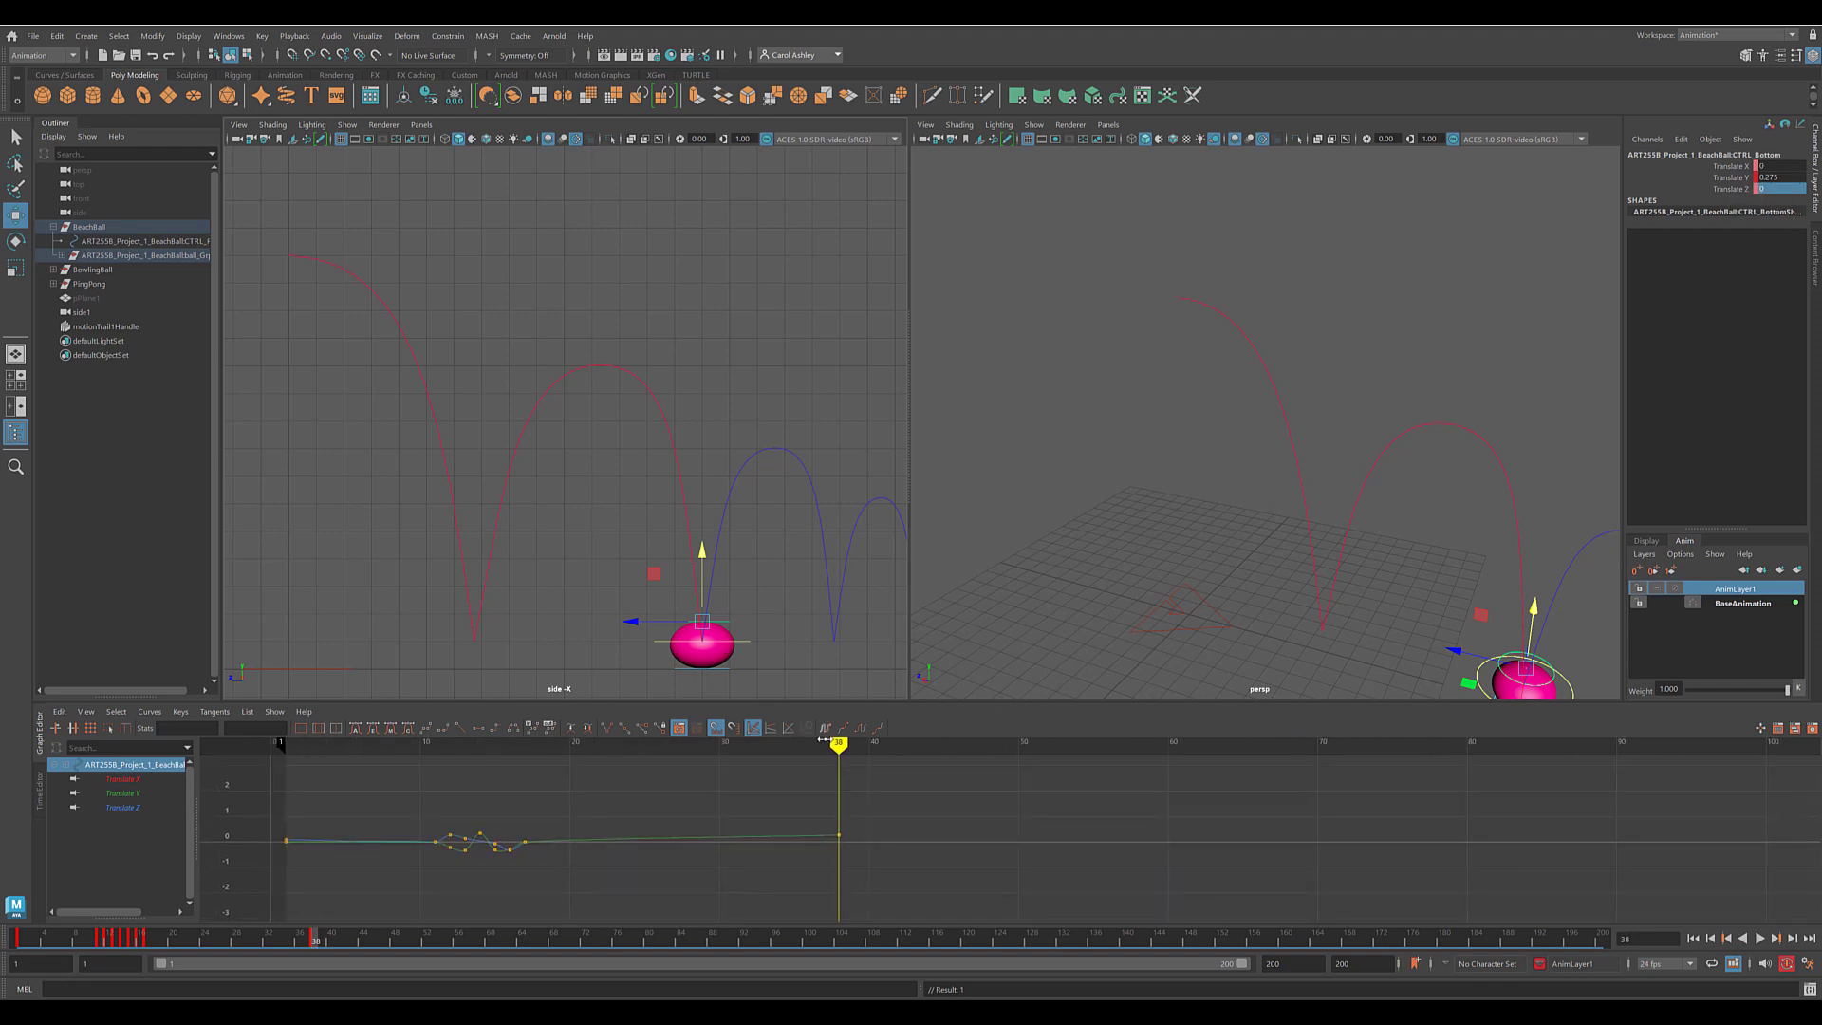
drag(844, 746, 823, 746)
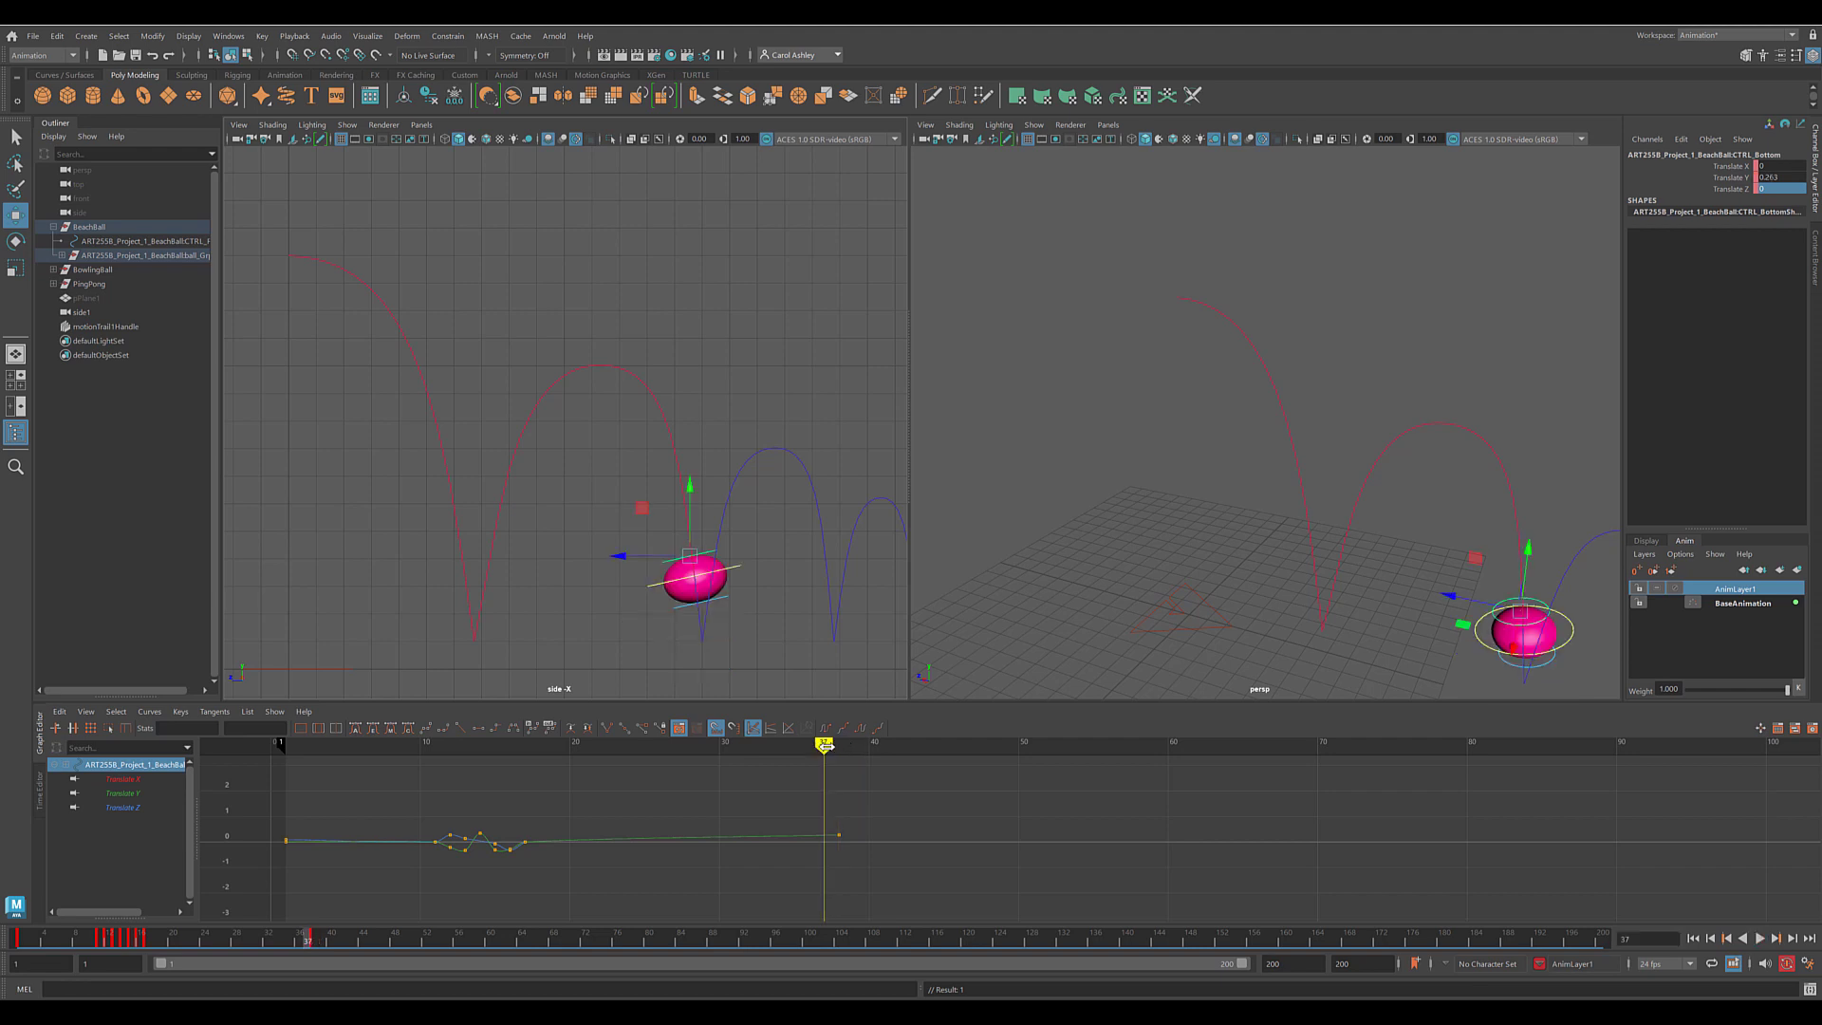
drag(691, 481, 690, 477)
drag(690, 479, 690, 471)
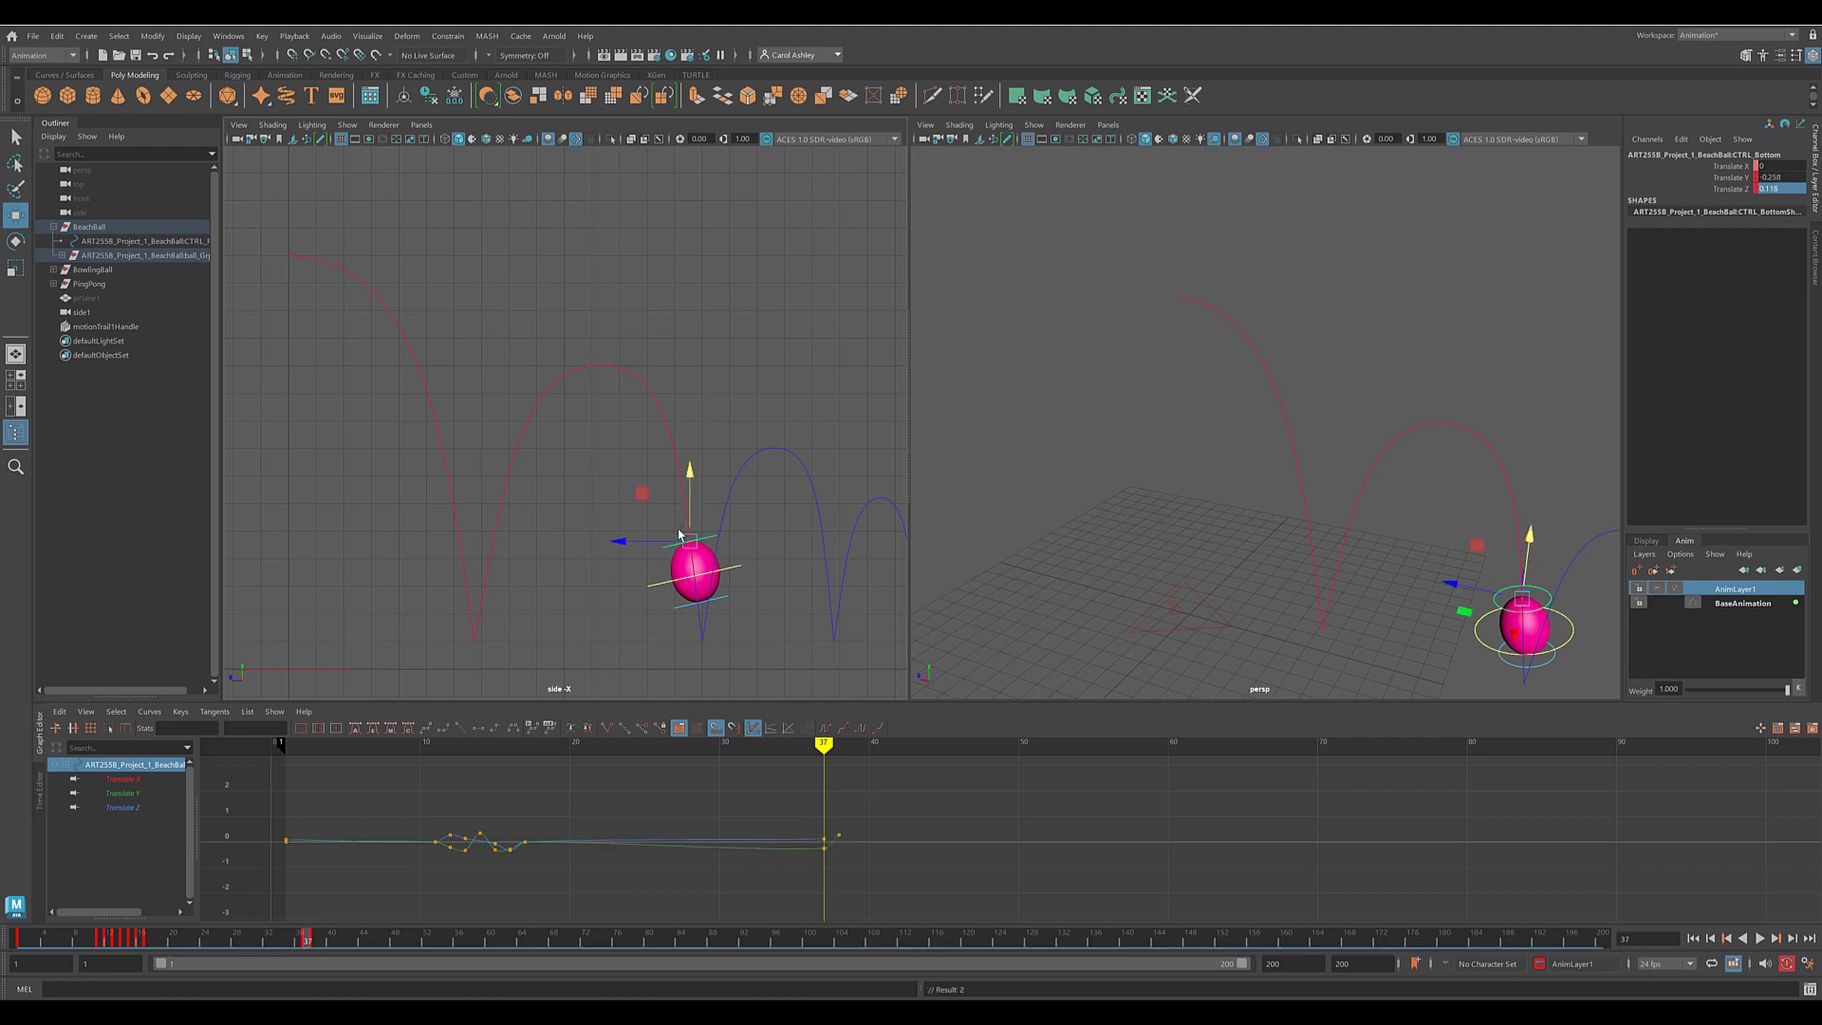
Align the frame 37 stretch with the motion trail by shifting CTRL_Bottom's Translate Z to about 0.07 and fine-tuning its Translate Y.
drag(661, 543, 657, 546)
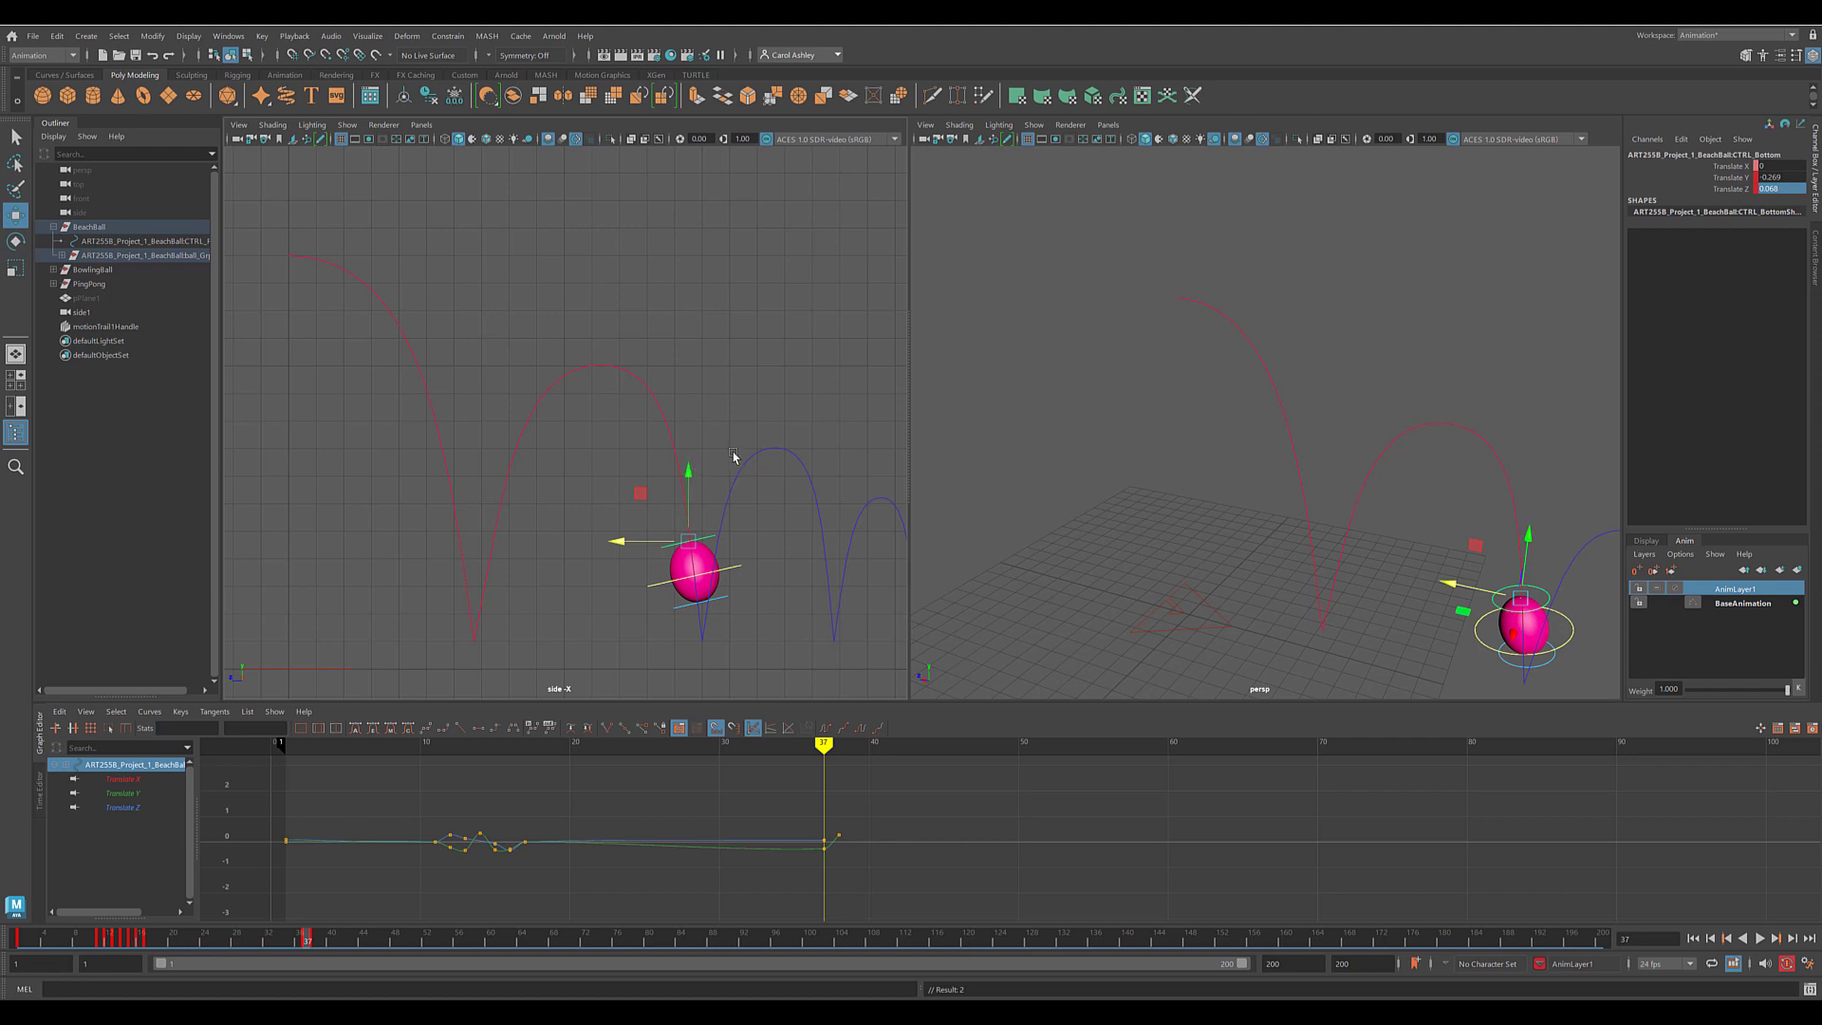
drag(690, 472, 689, 474)
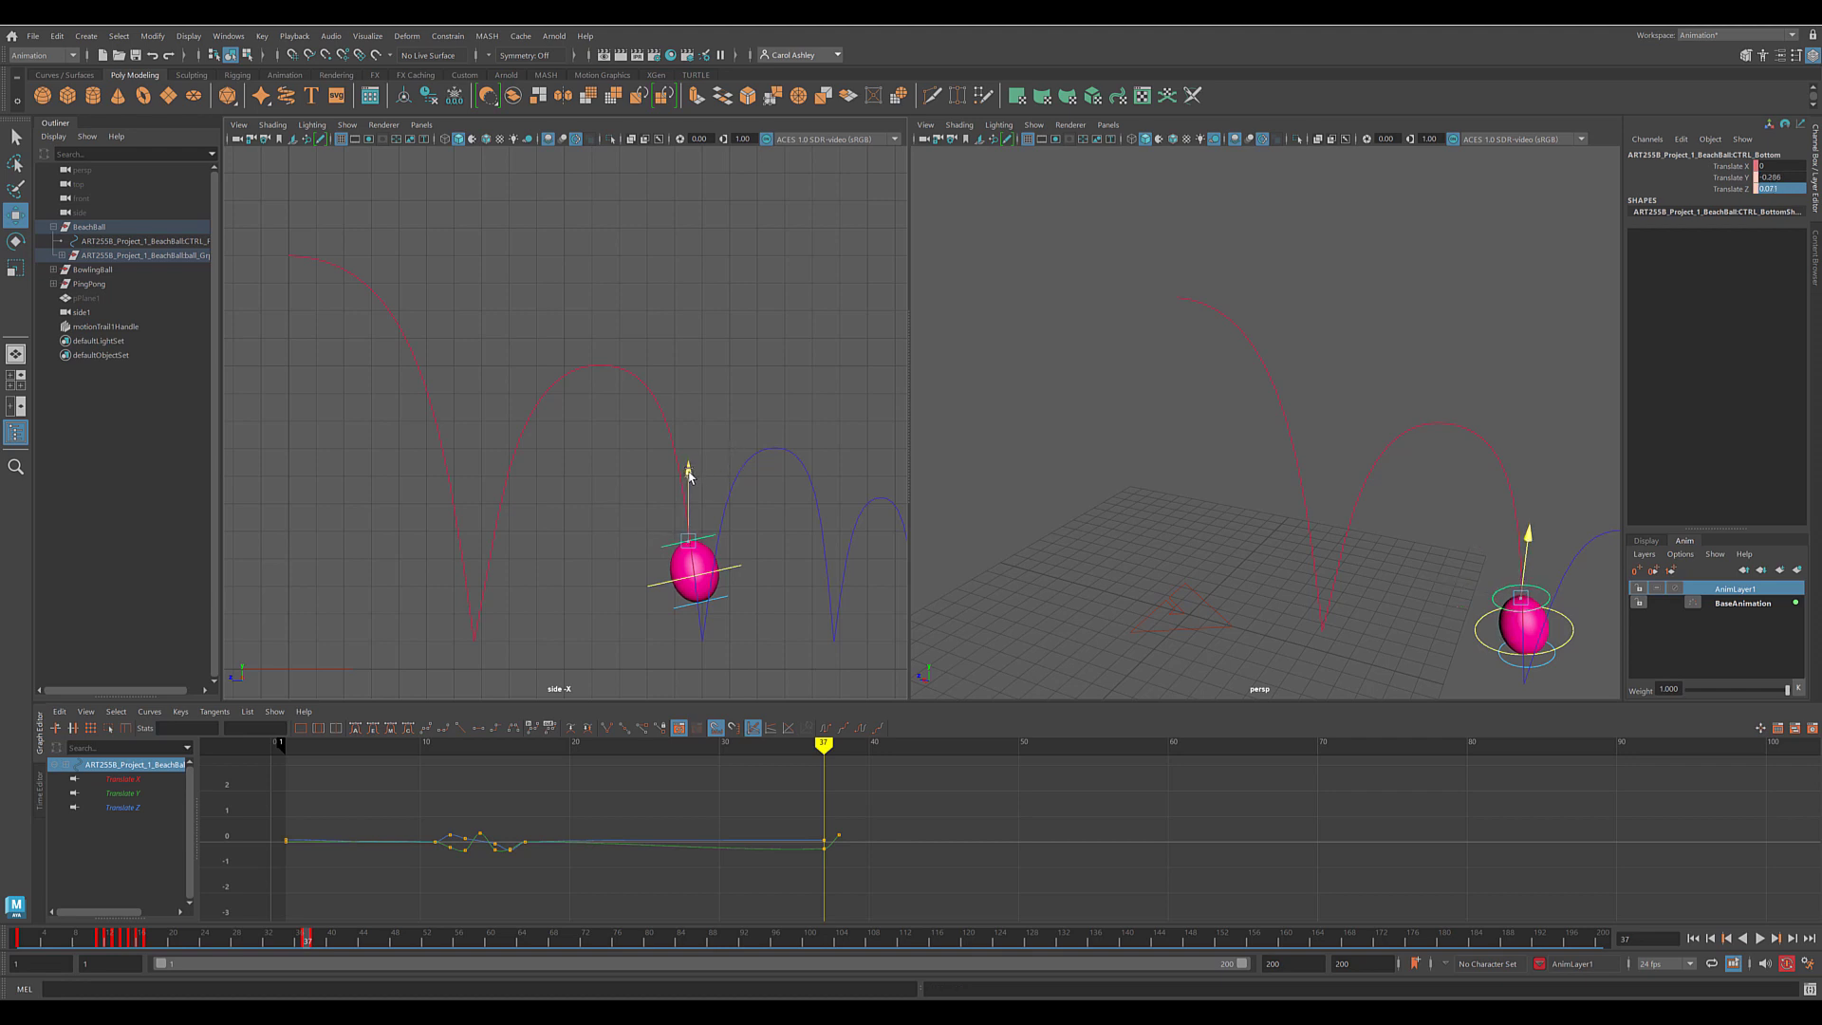
drag(689, 474, 689, 475)
double_click(1771, 177)
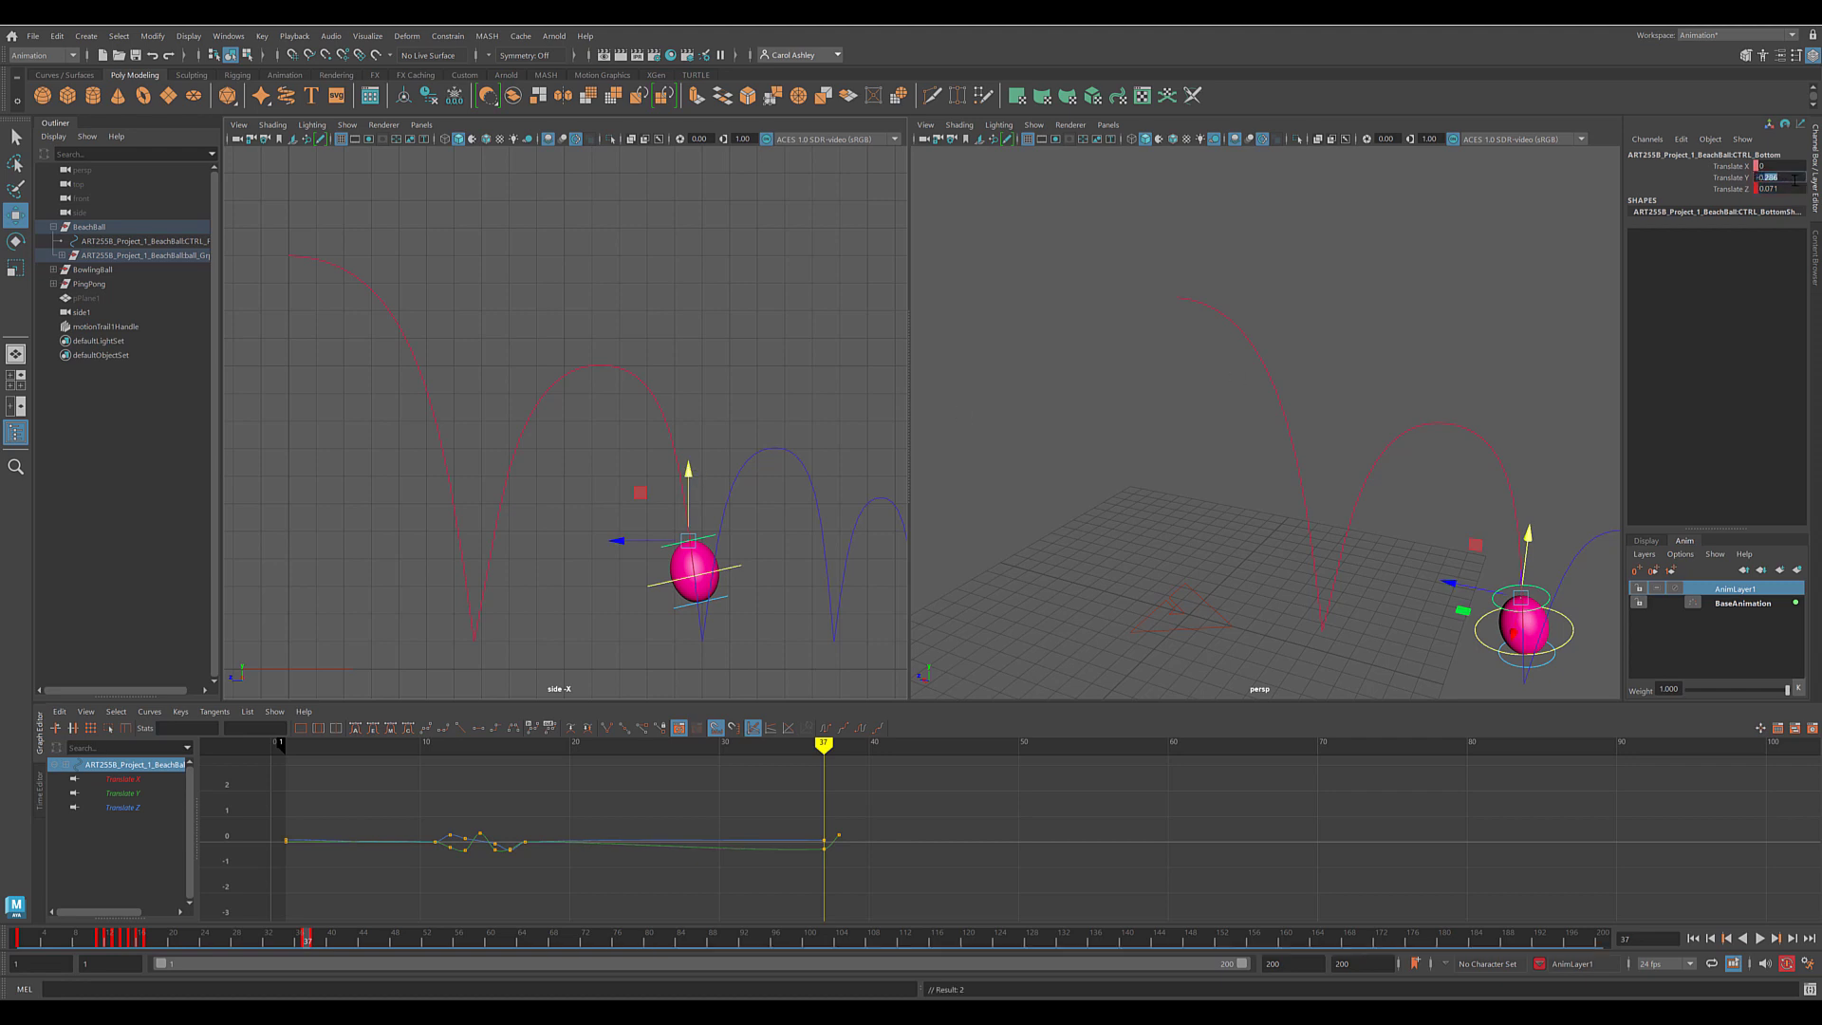
click(1794, 179)
key(Return)
At frame 35, set CTRL_Bottom's Translate Y and Translate Z to 0 so the ball is round.
key(alt+v)
mouse_move(824, 745)
mouse_down()
mouse_move(760, 745)
mouse_move(793, 746)
mouse_up()
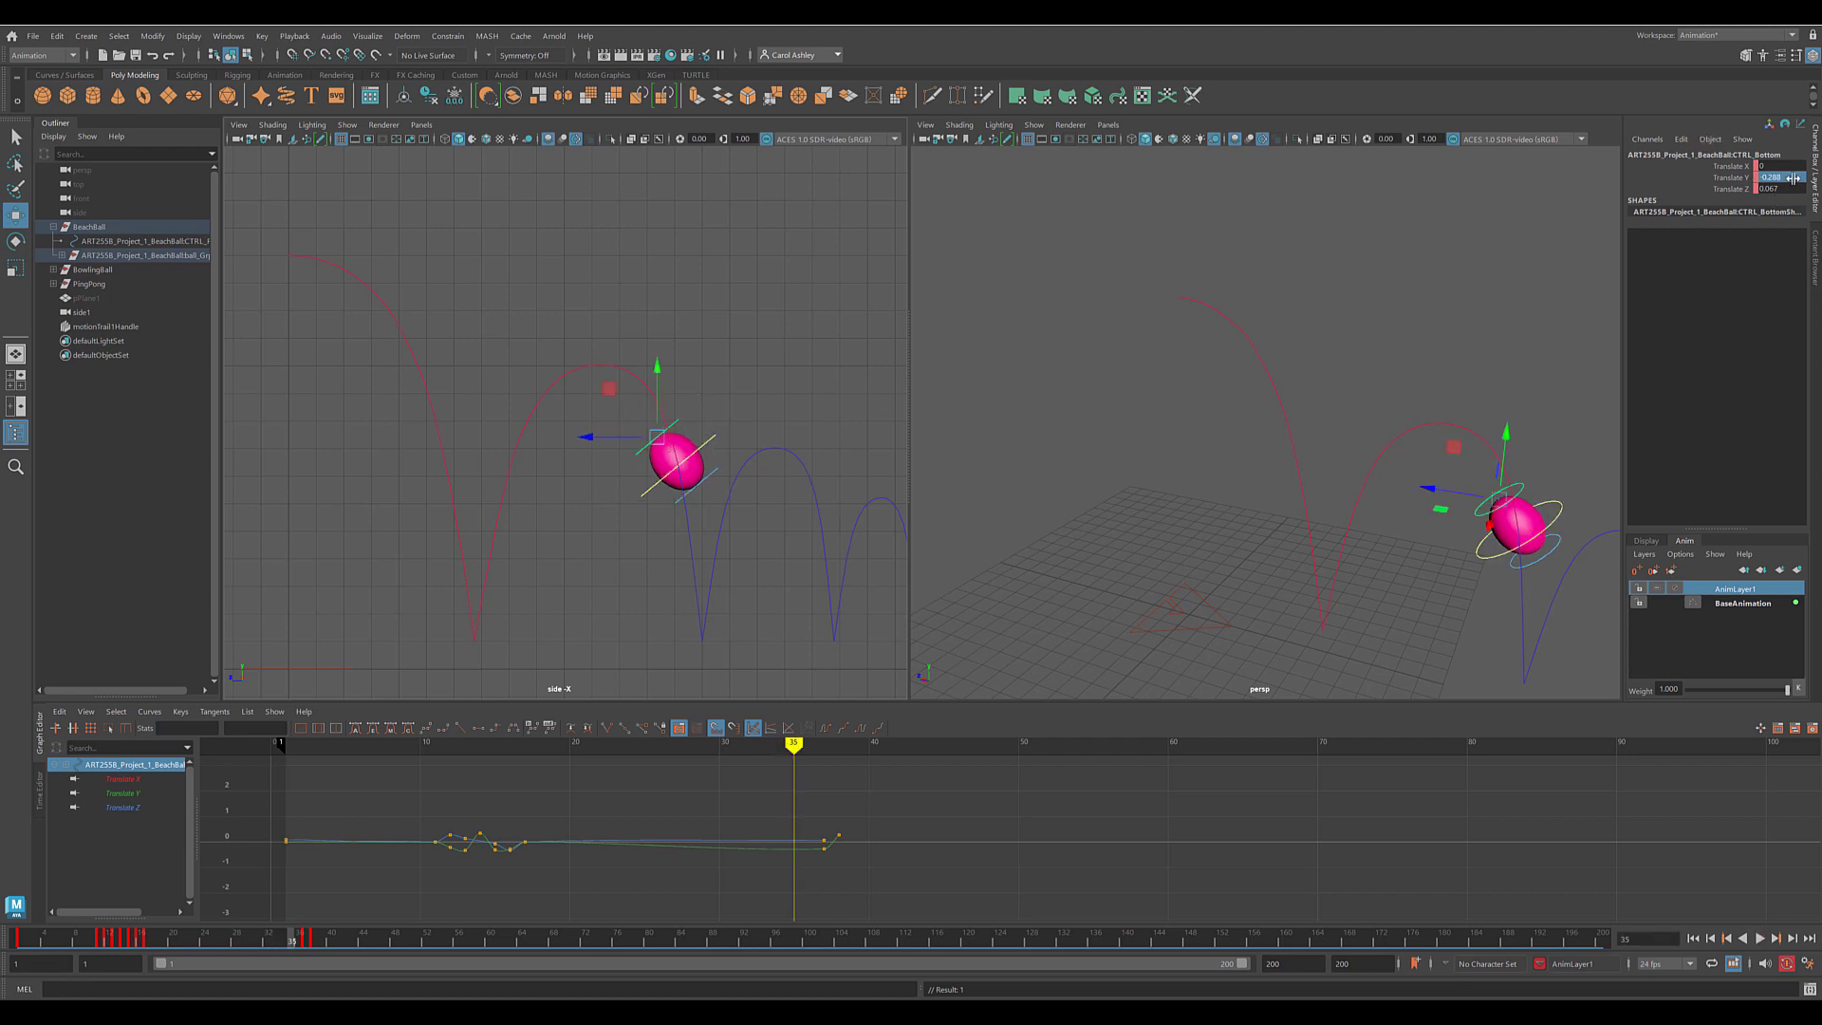
drag(1793, 181, 1793, 190)
text(0)
key(Return)
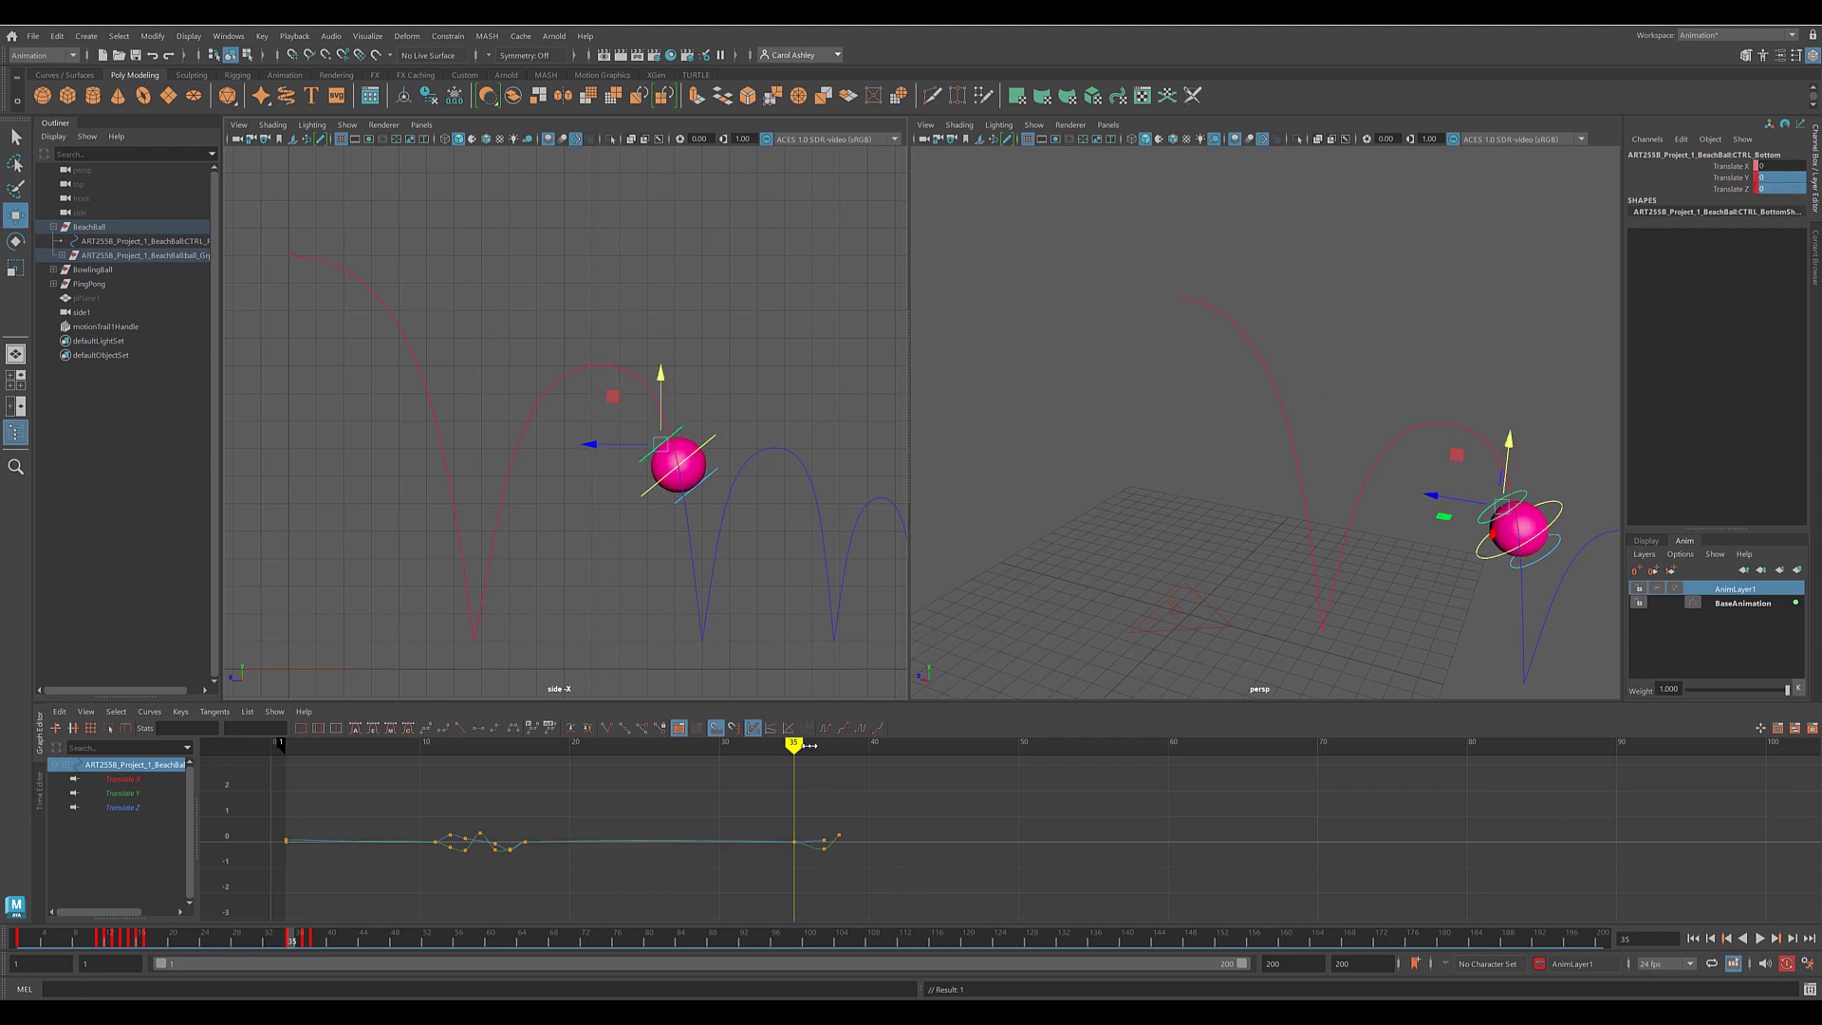
At frame 36, align the stretch with the trail using CTRL_Bottom, and move CTRL_Top to about 0.035 Translate Y, -0.175 Translate Z.
mouse_move(808, 746)
mouse_down()
mouse_move(670, 750)
mouse_move(857, 780)
mouse_move(731, 784)
mouse_move(814, 787)
mouse_up()
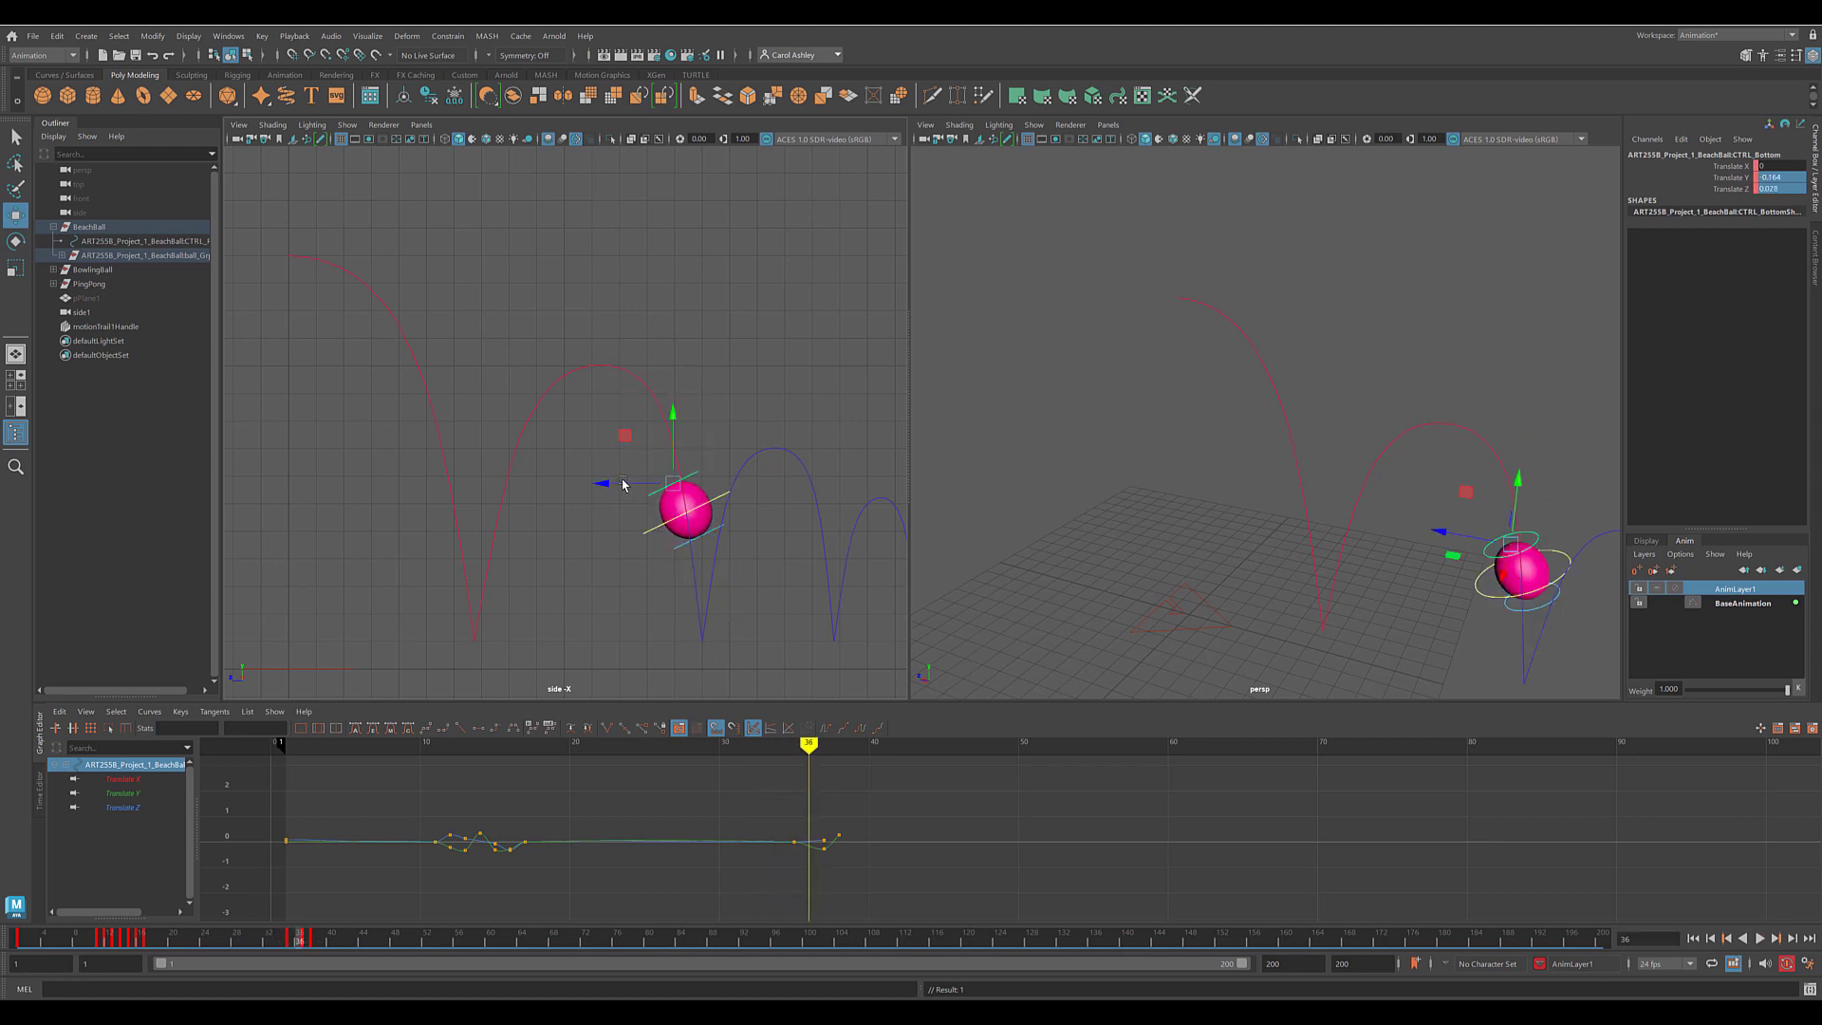
drag(676, 483, 677, 482)
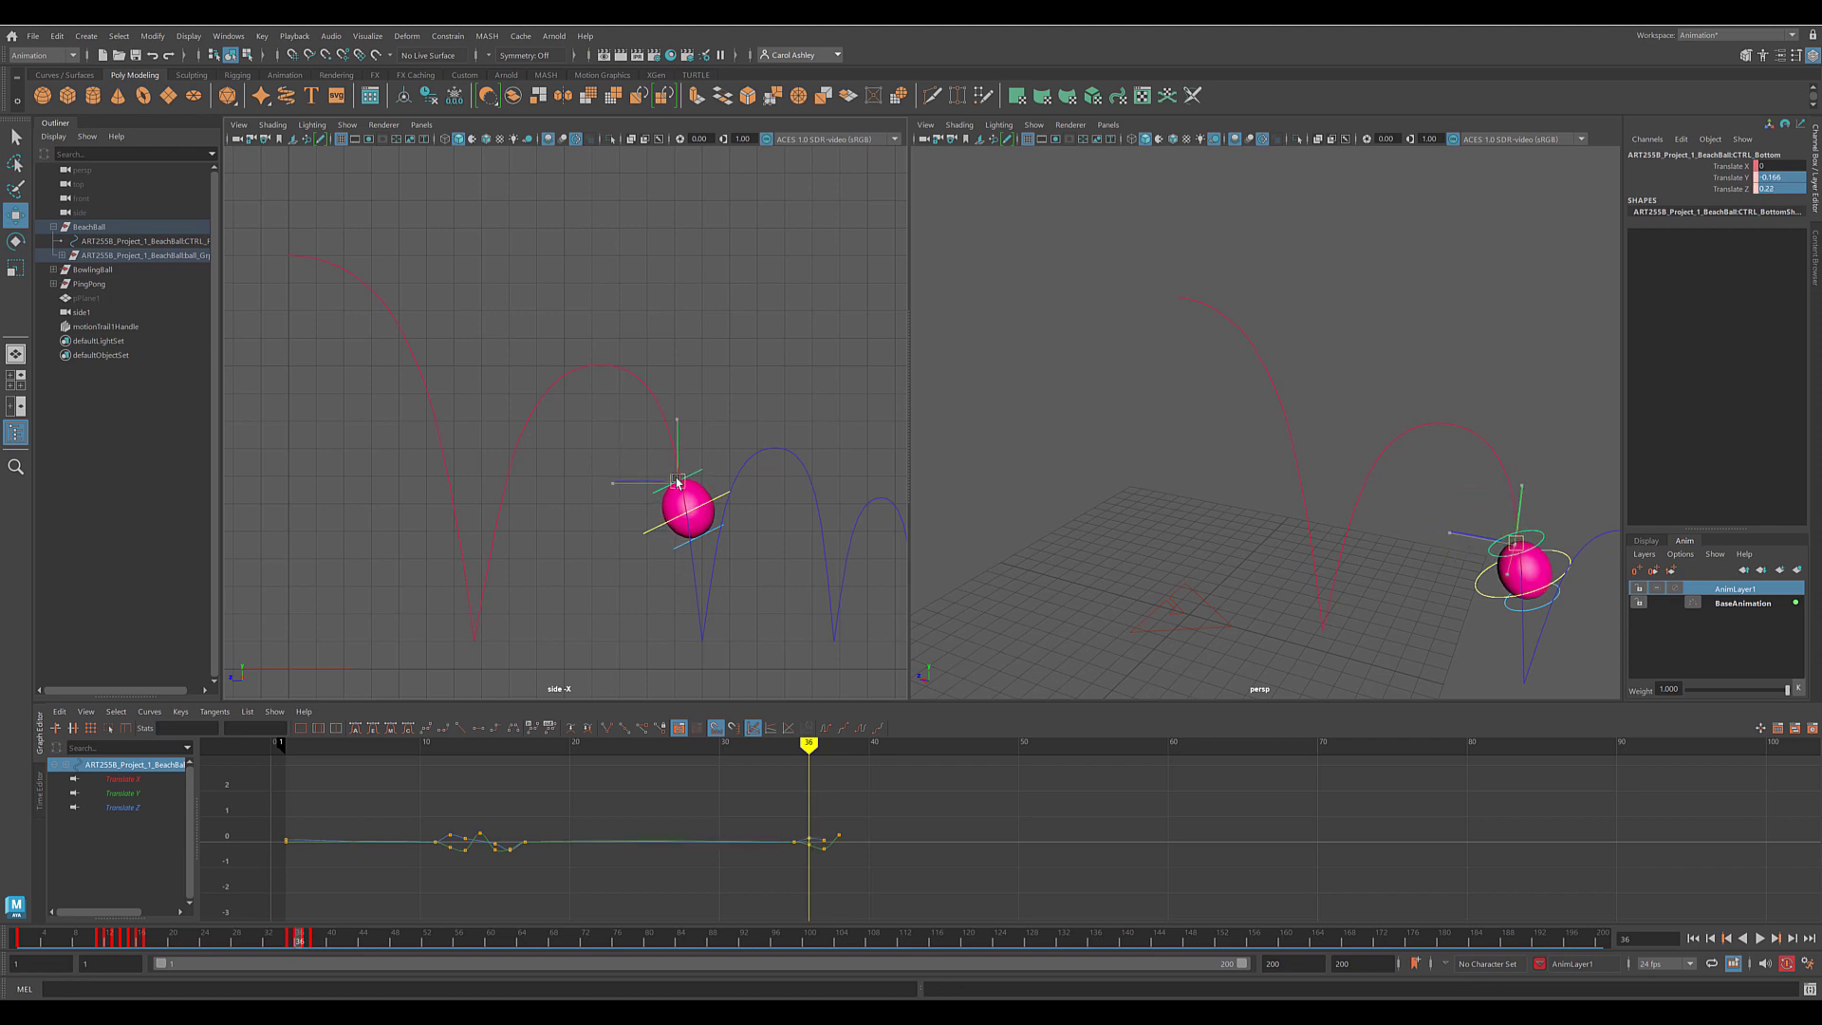
click(681, 550)
drag(698, 543, 693, 547)
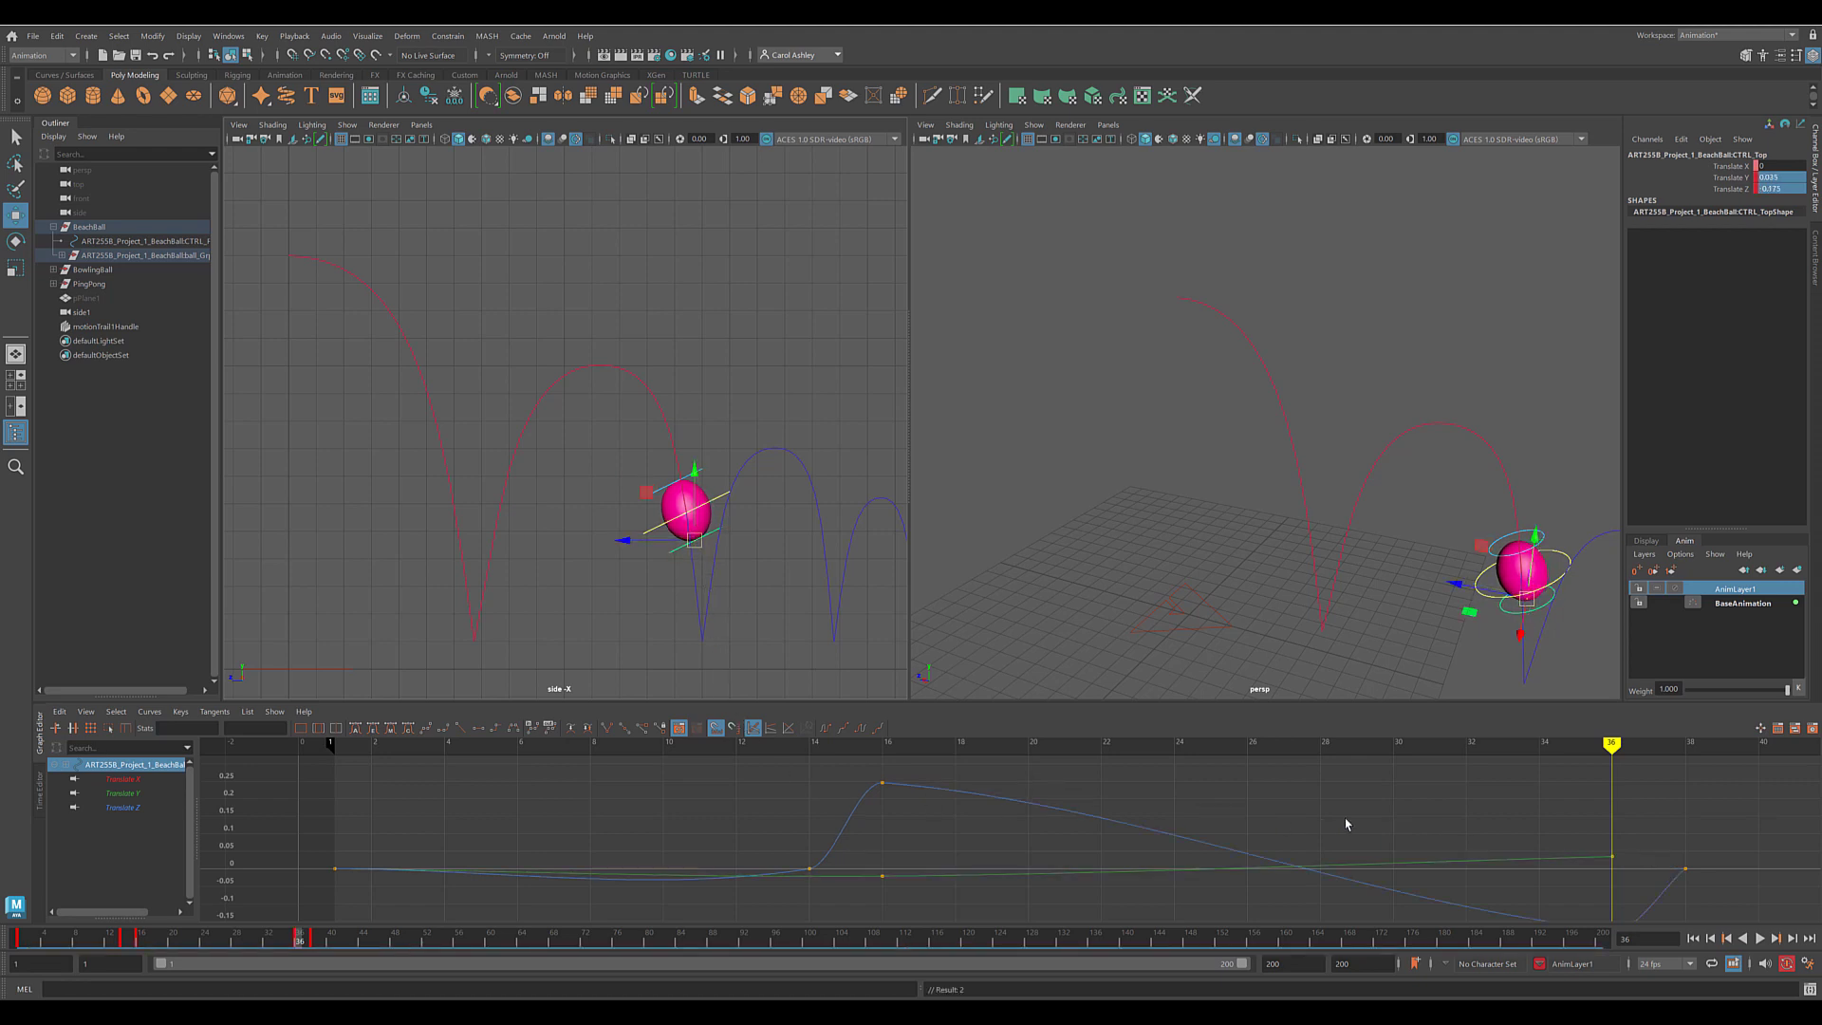
At frame 39, stretch the rebounding ball by moving CTRL_Bottom to a Translate Y of about -0.195.
scroll(1438, 811, down, 5)
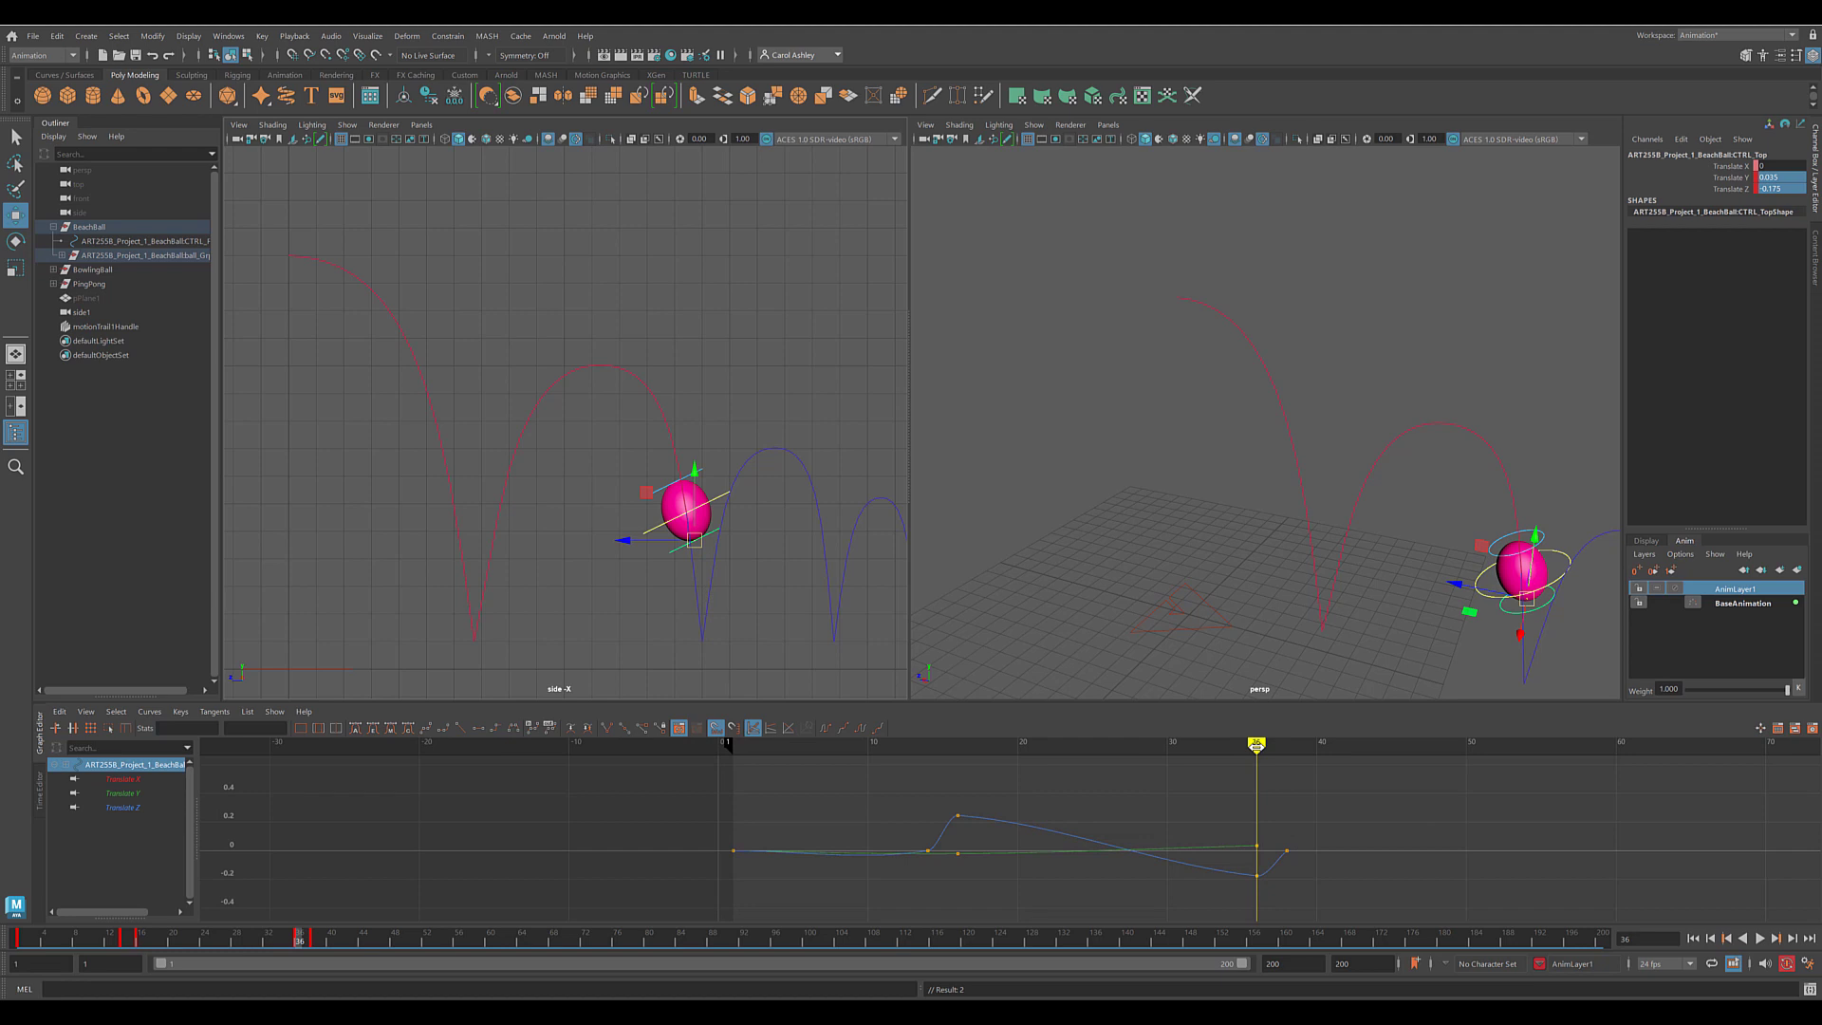
key(alt+v)
mouse_move(1257, 747)
mouse_down()
mouse_move(1213, 746)
mouse_move(1297, 750)
mouse_up()
click(740, 573)
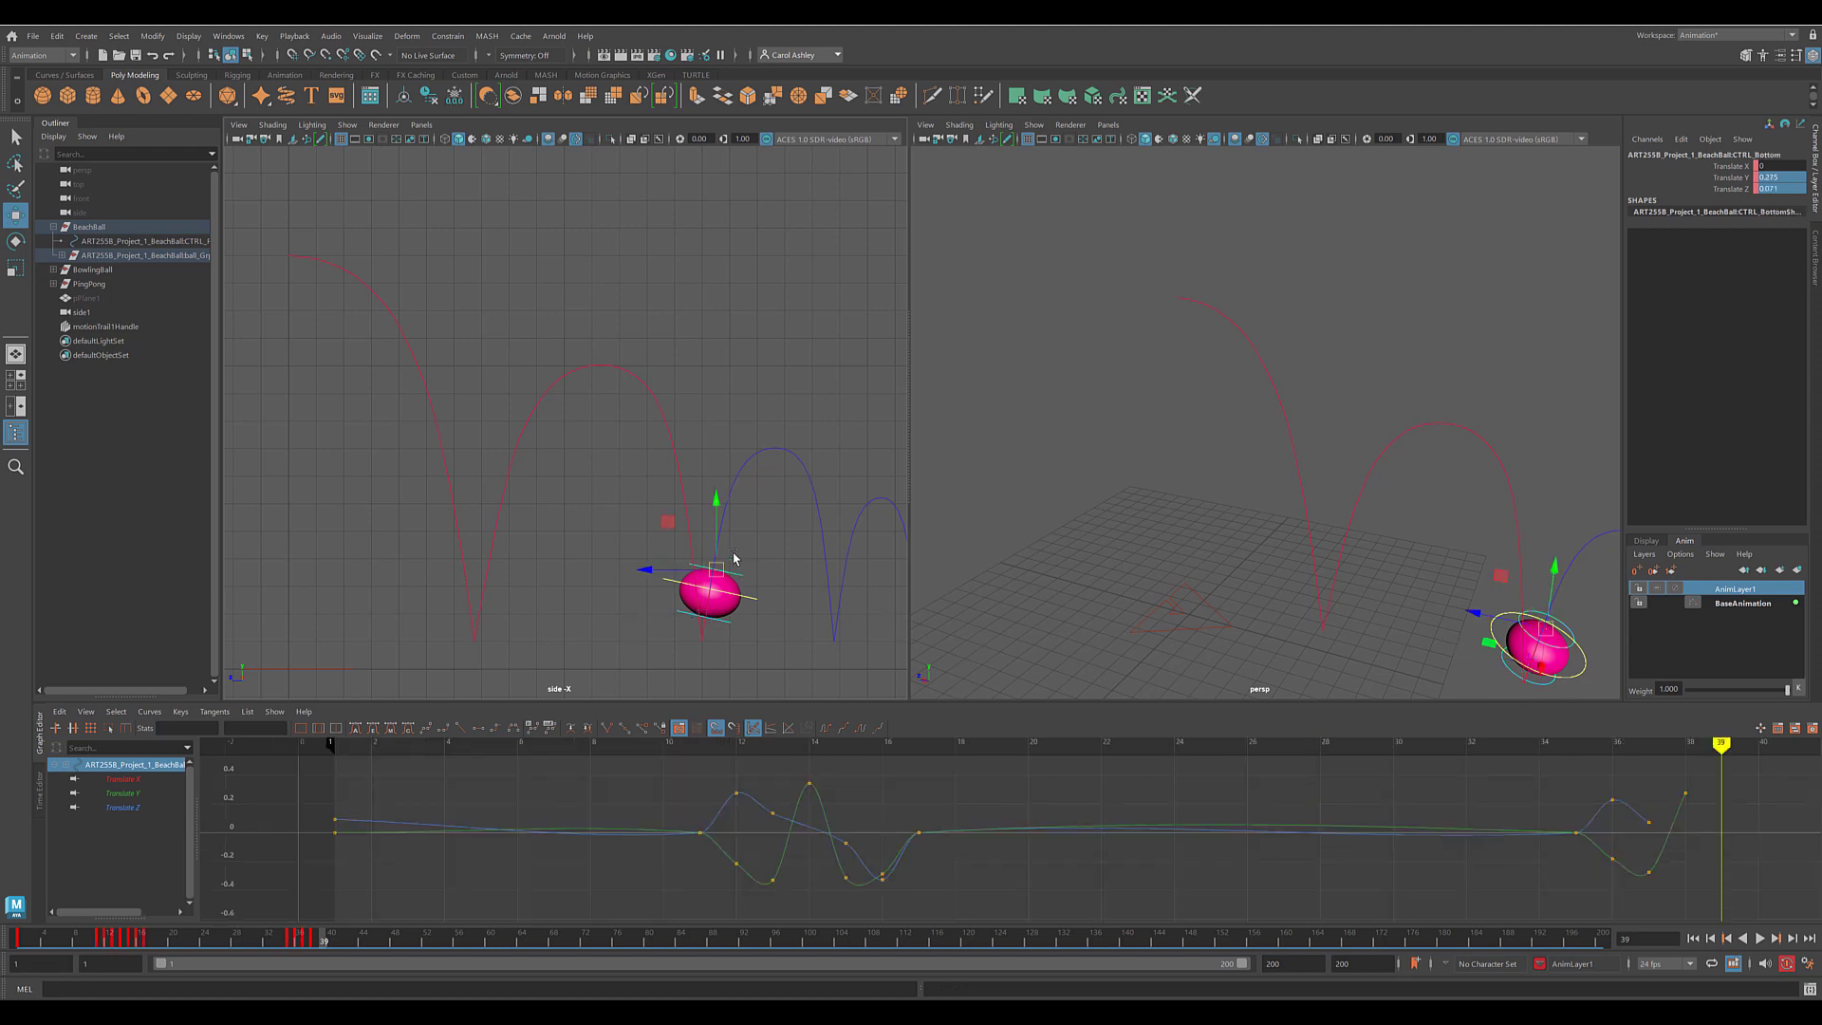
drag(716, 497, 724, 493)
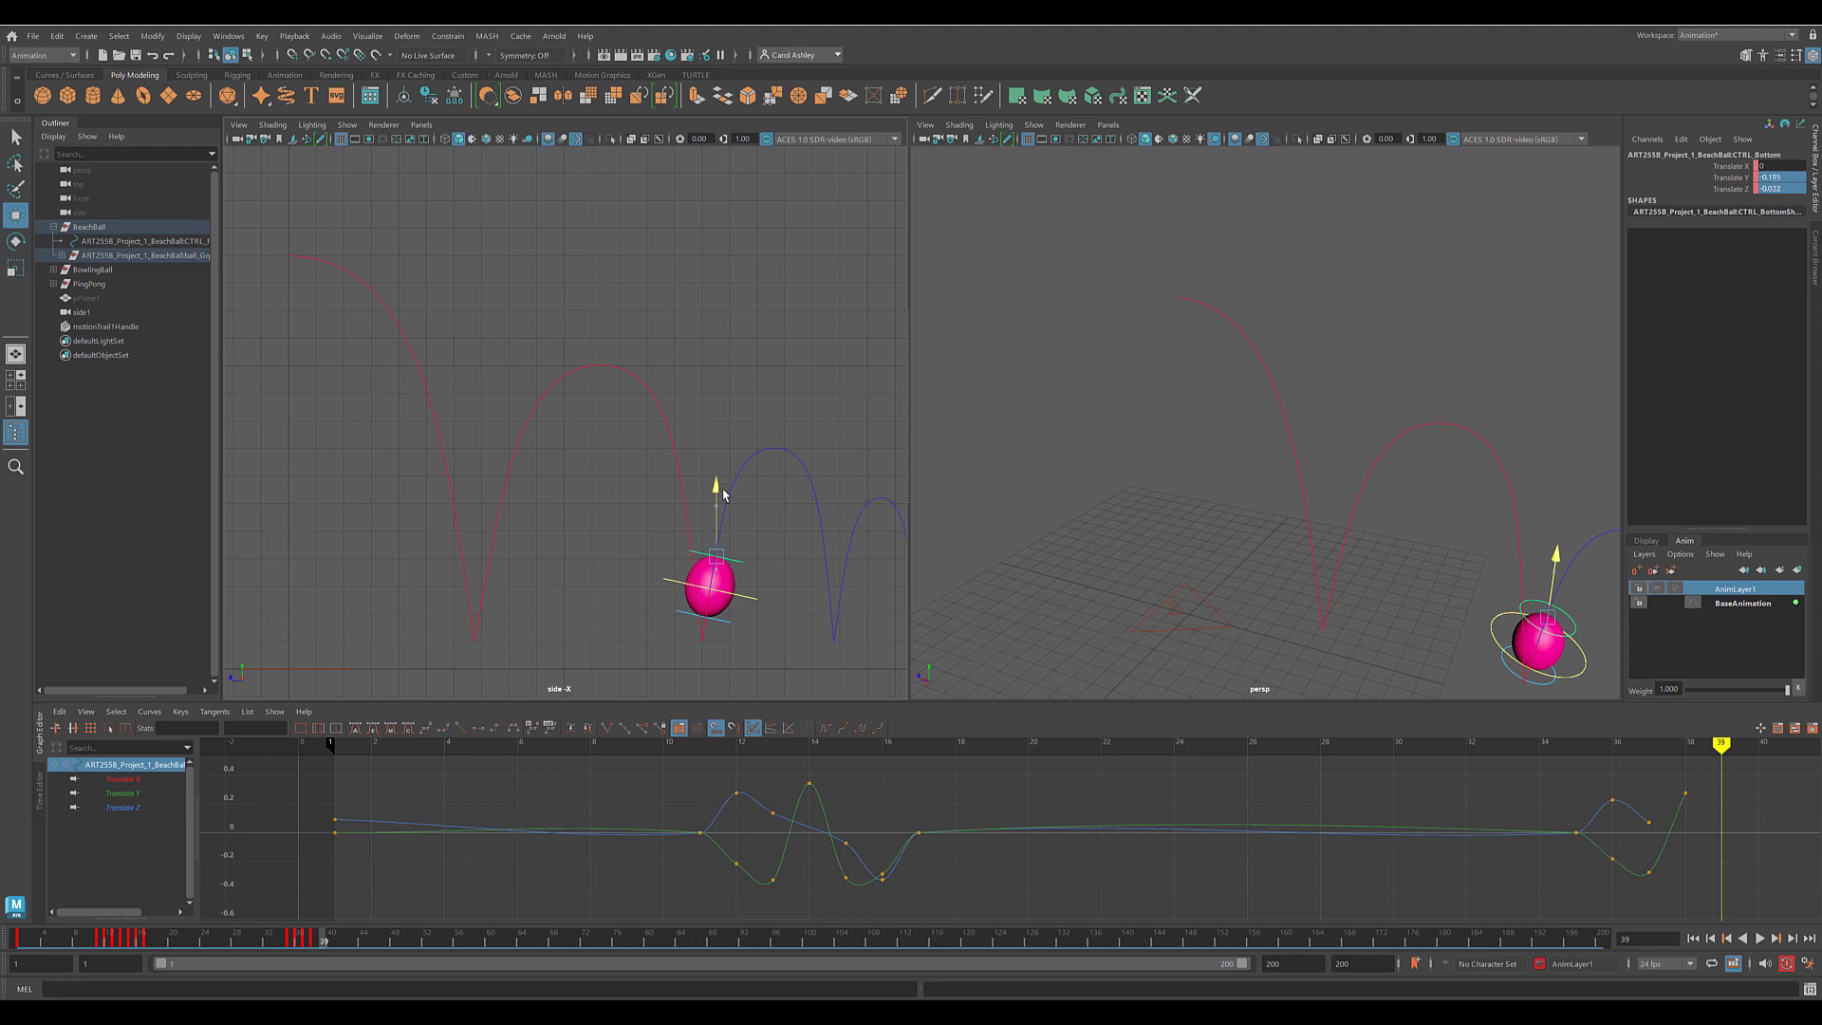
drag(723, 494, 723, 494)
At frame 41, return the ball to round by setting CTRL_Bottom's Translate Y and Translate Z to 0.
scroll(1243, 864, down, 3)
alt+middle_drag(1232, 867, 928, 858)
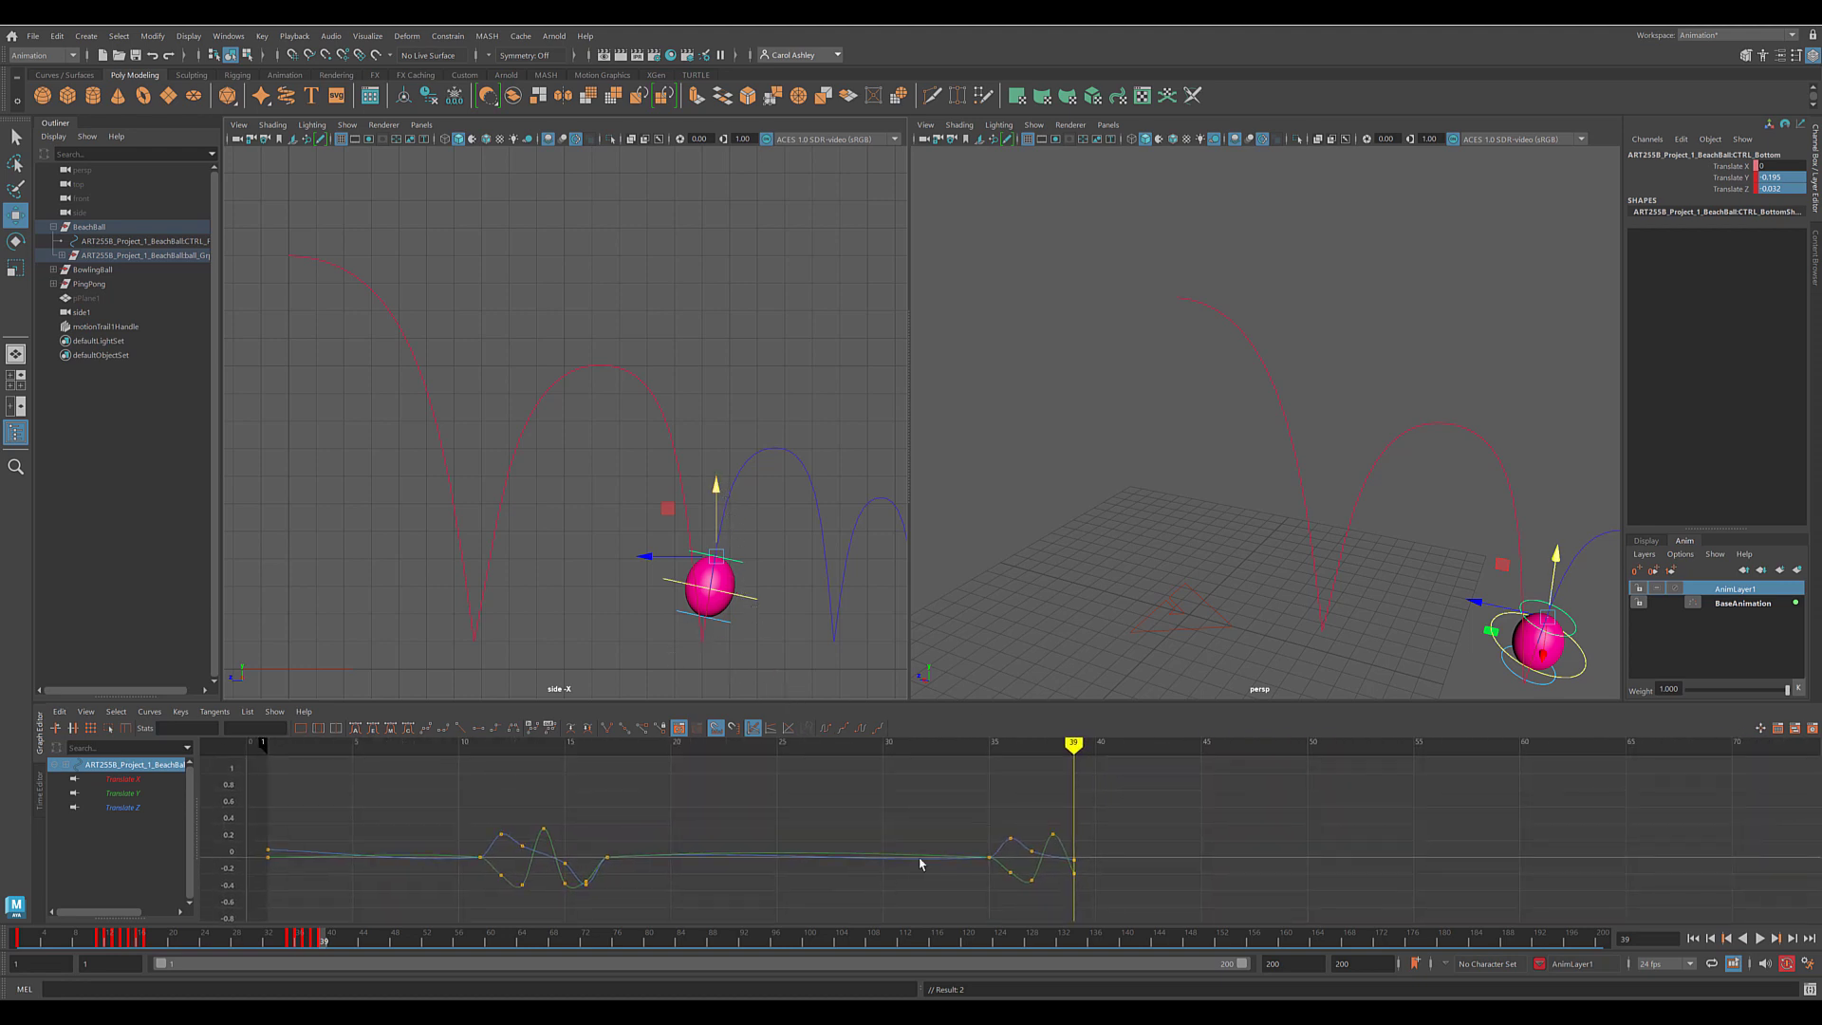
key(alt+v)
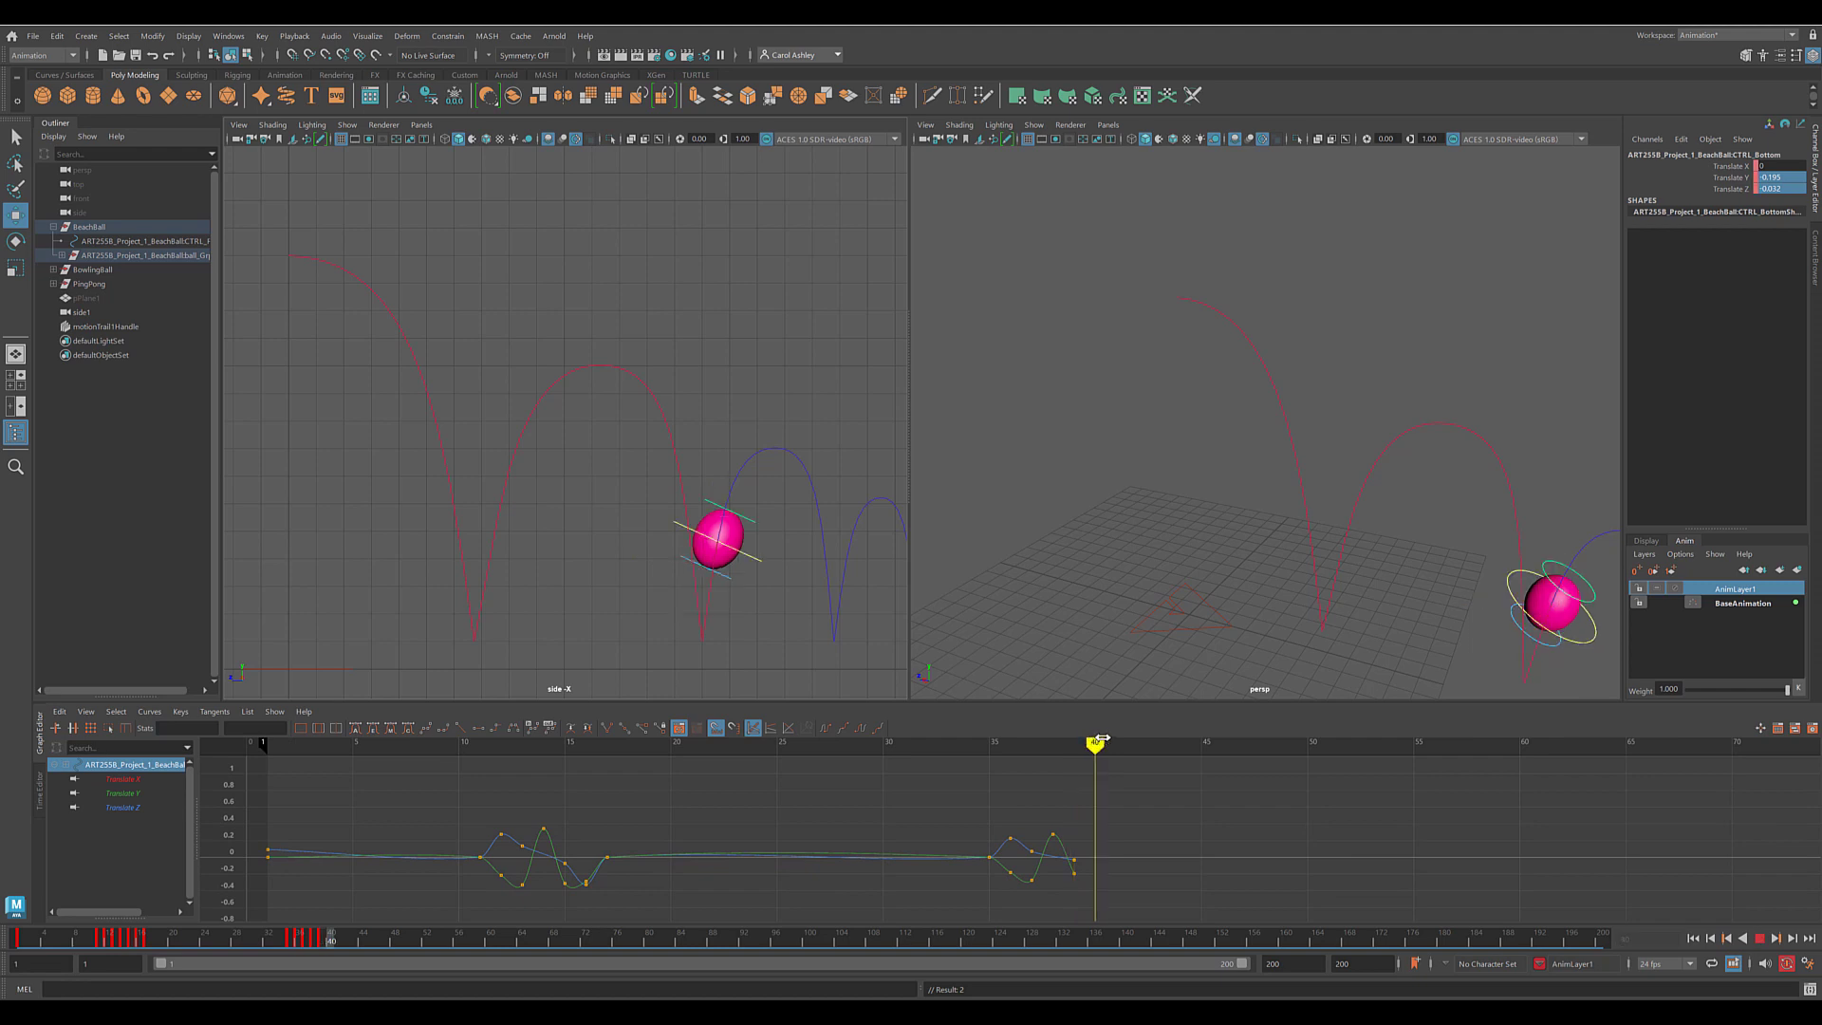
key(alt+v)
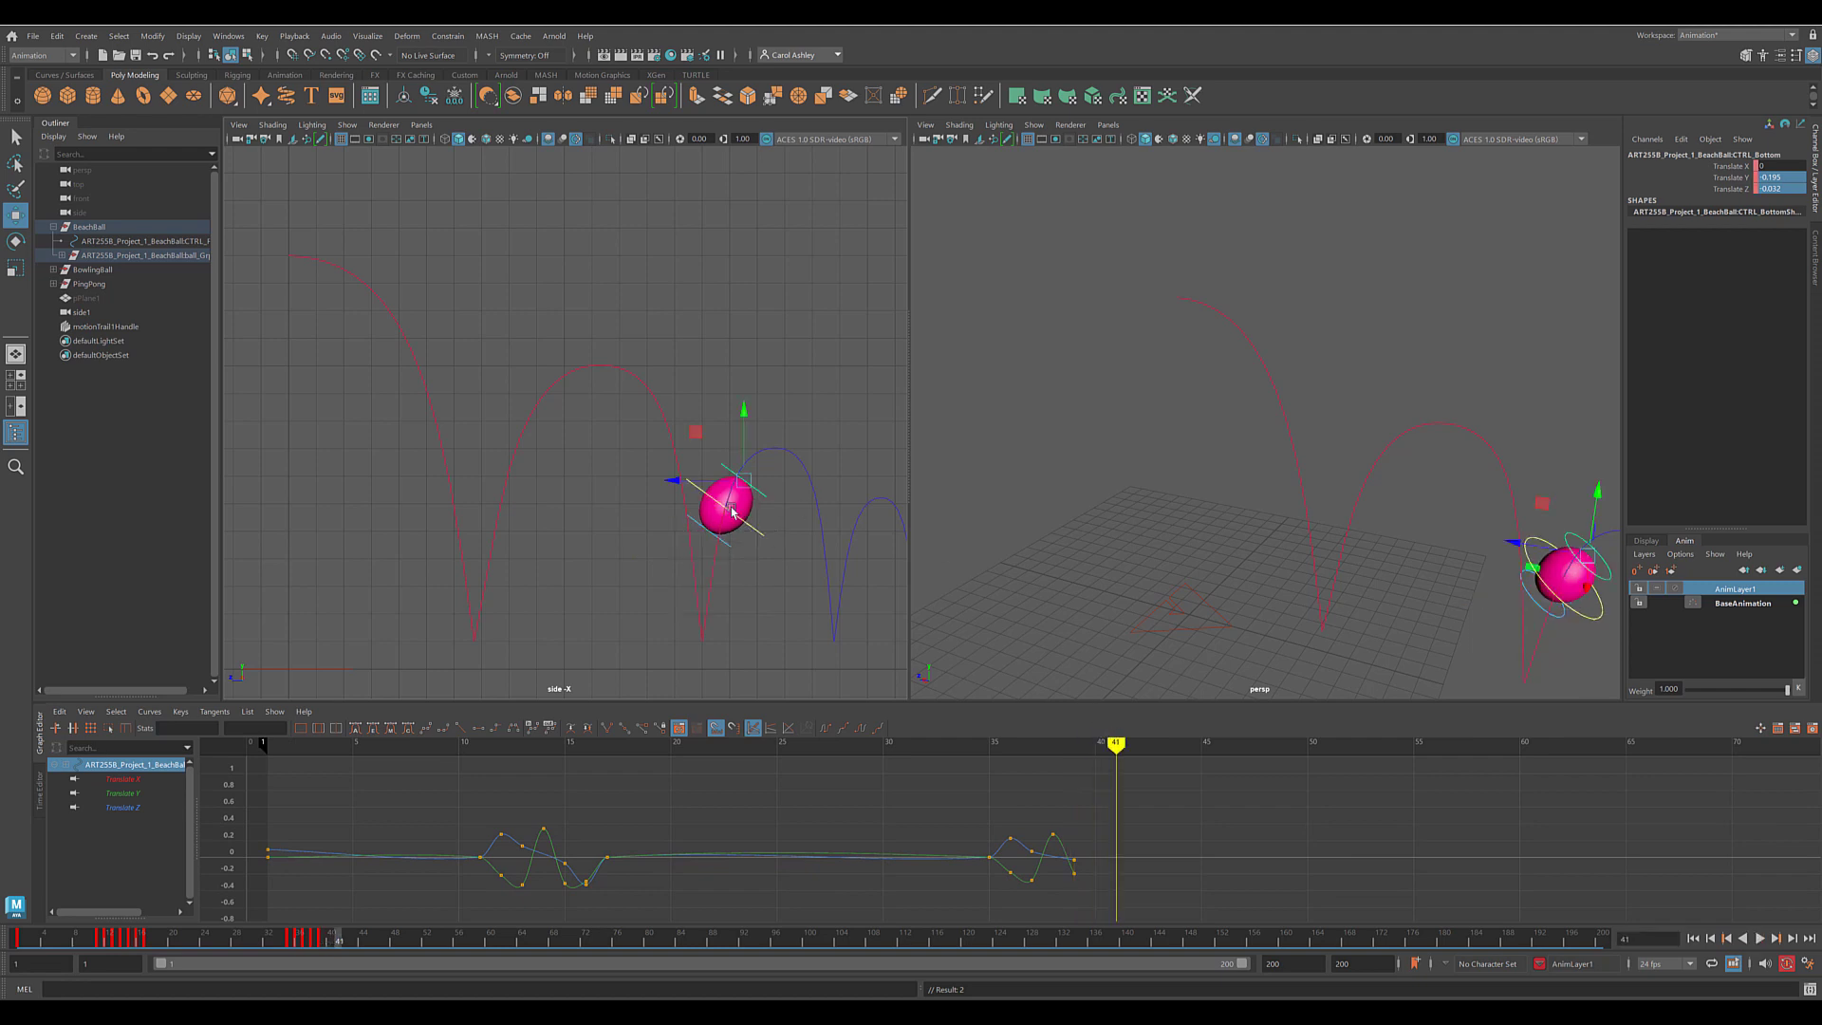
double_click(1796, 190)
text(0)
key(Return)
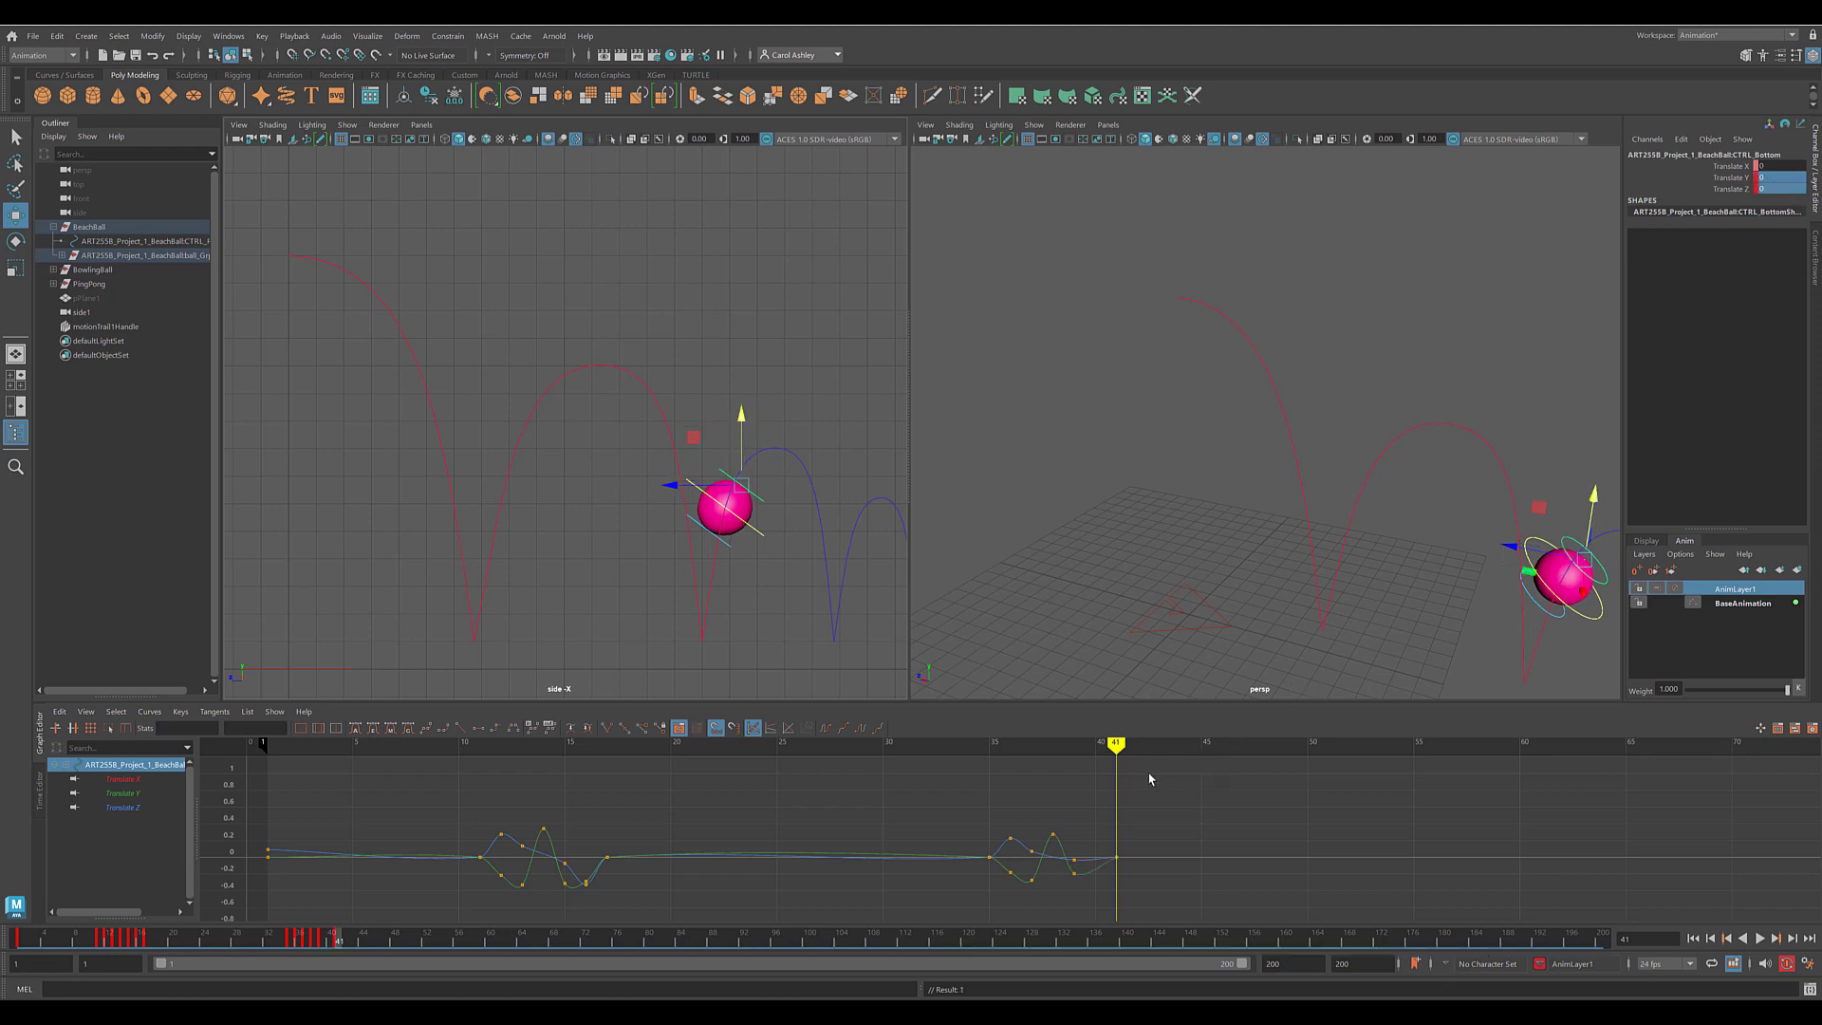
At frame 57, the ball's third ground contact, squash it by setting CTRL_Top's Translate Y to -0.15.
key(alt+v)
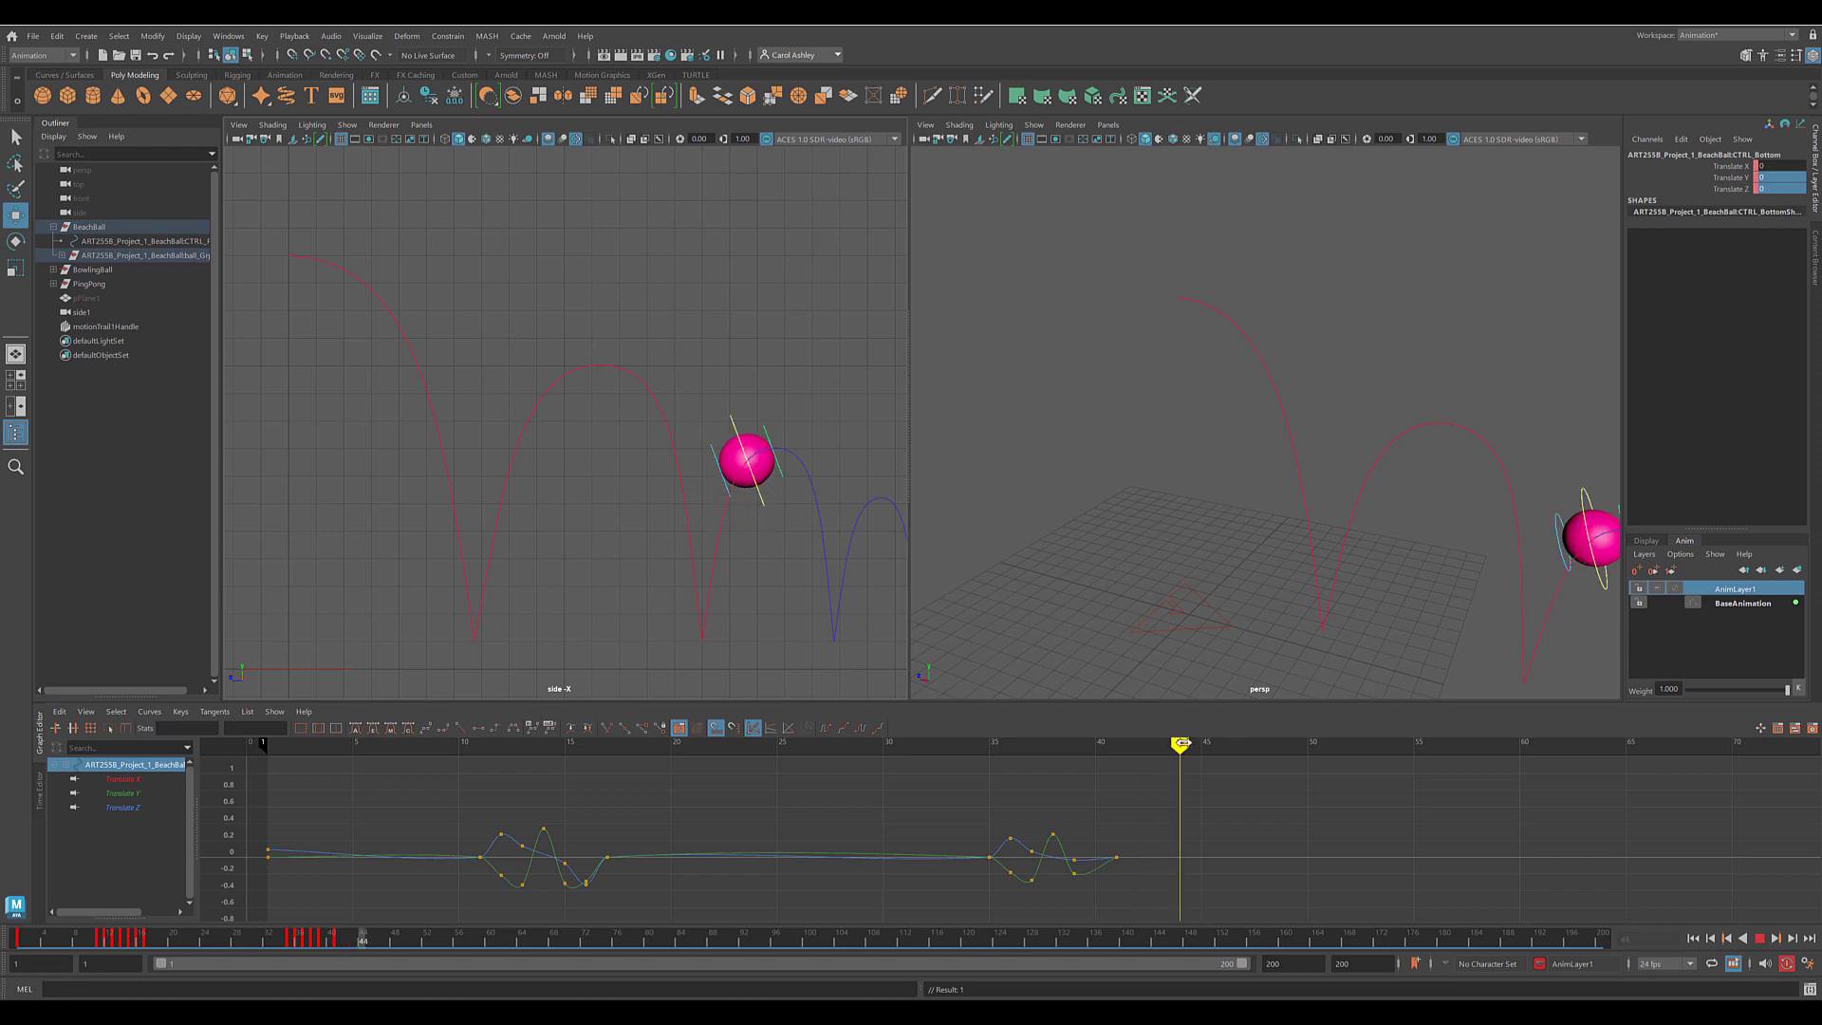
drag(1182, 743, 1450, 794)
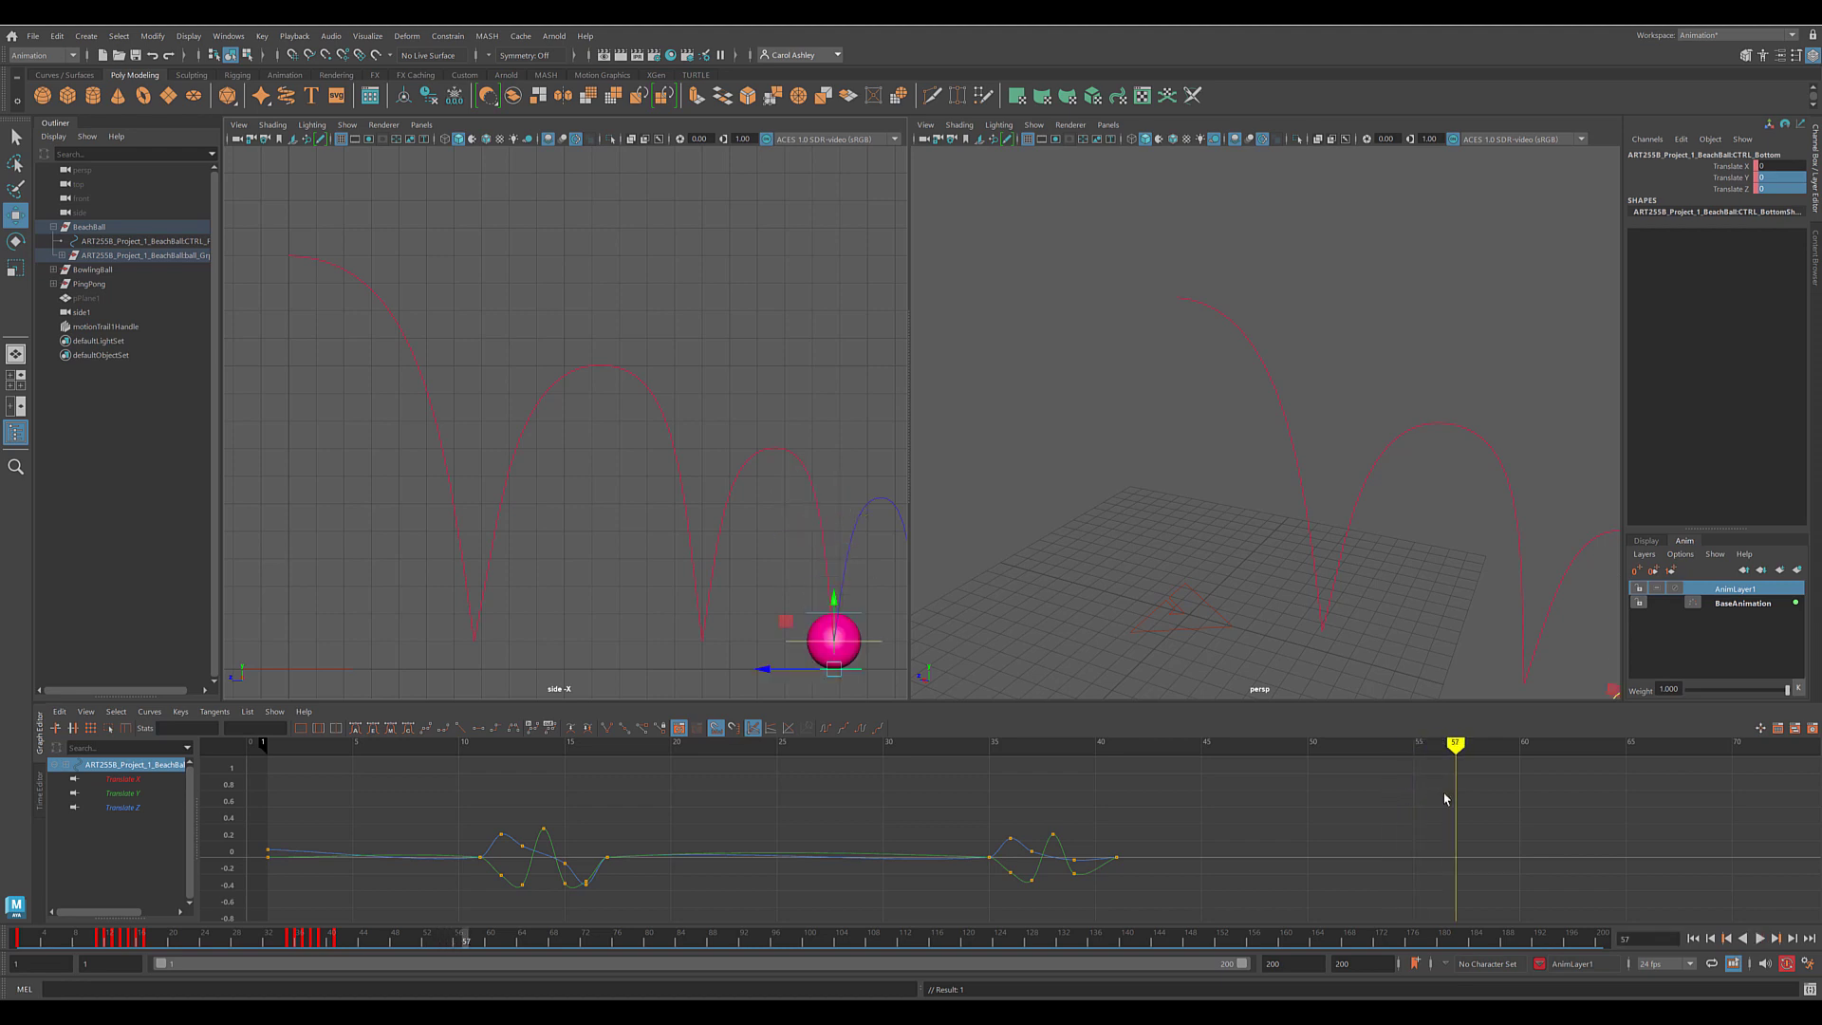
click(858, 617)
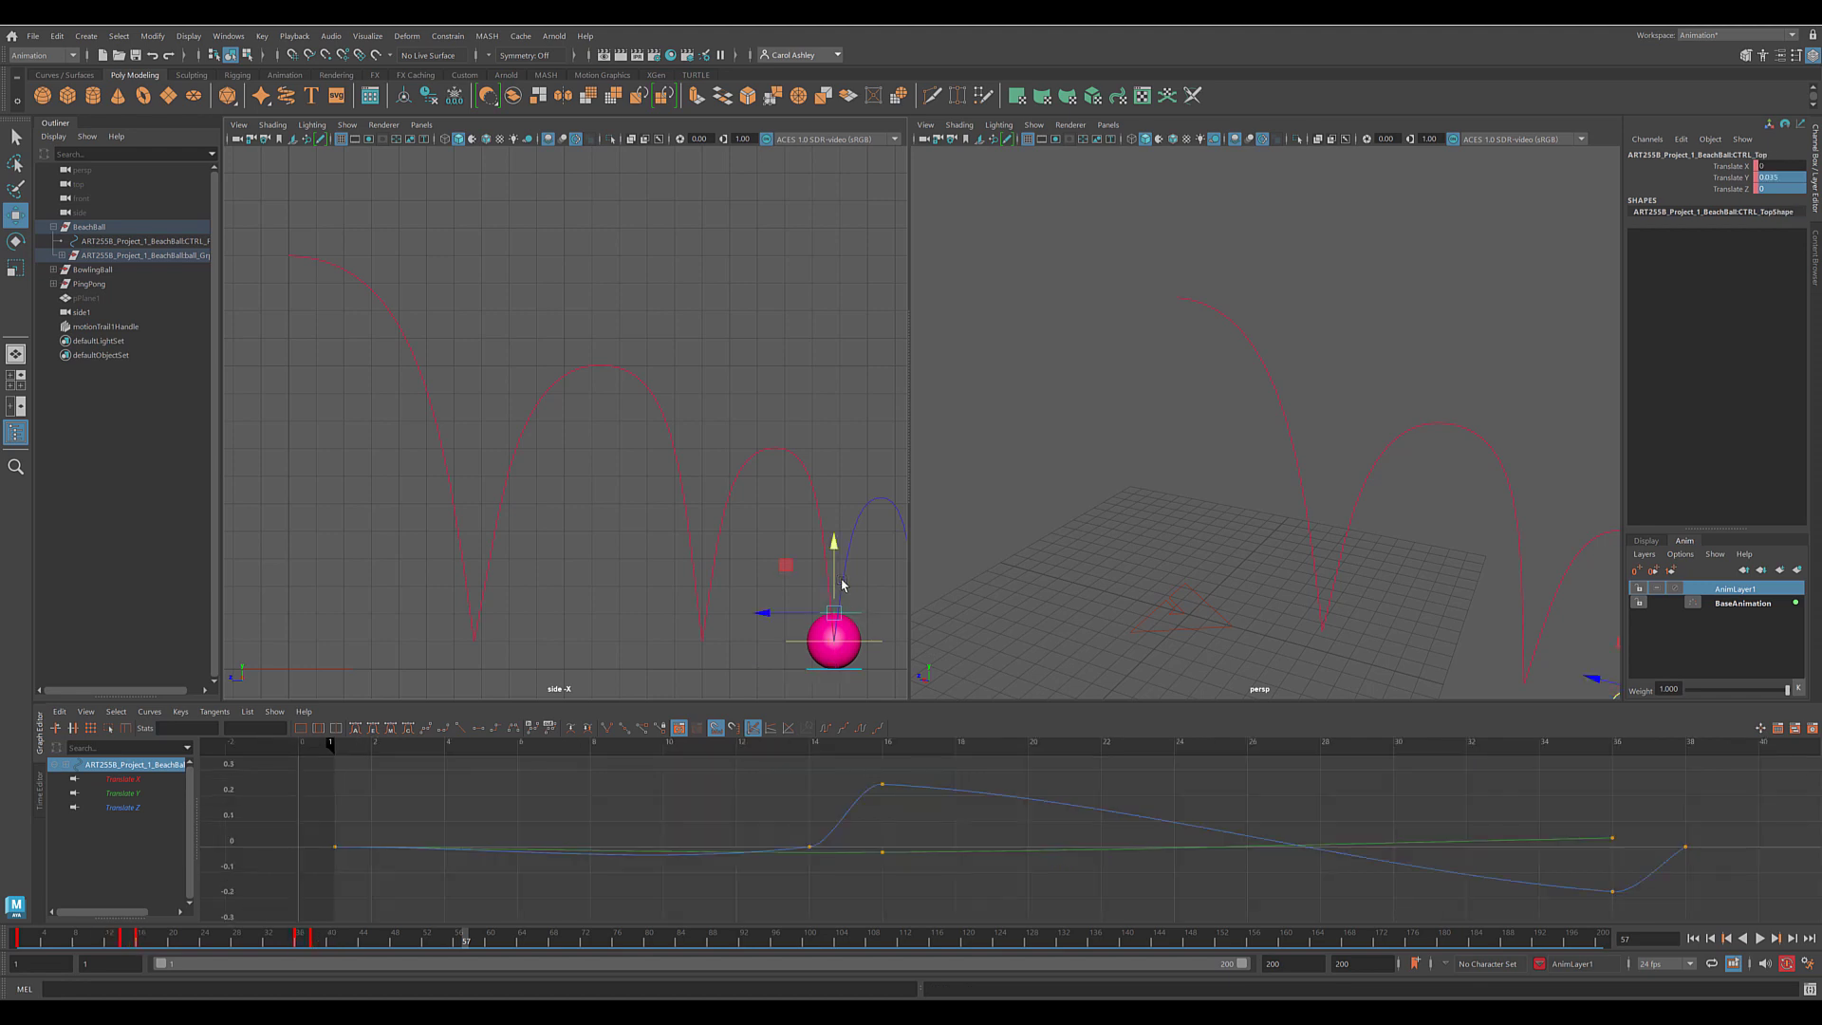
drag(837, 548, 836, 558)
key(s)
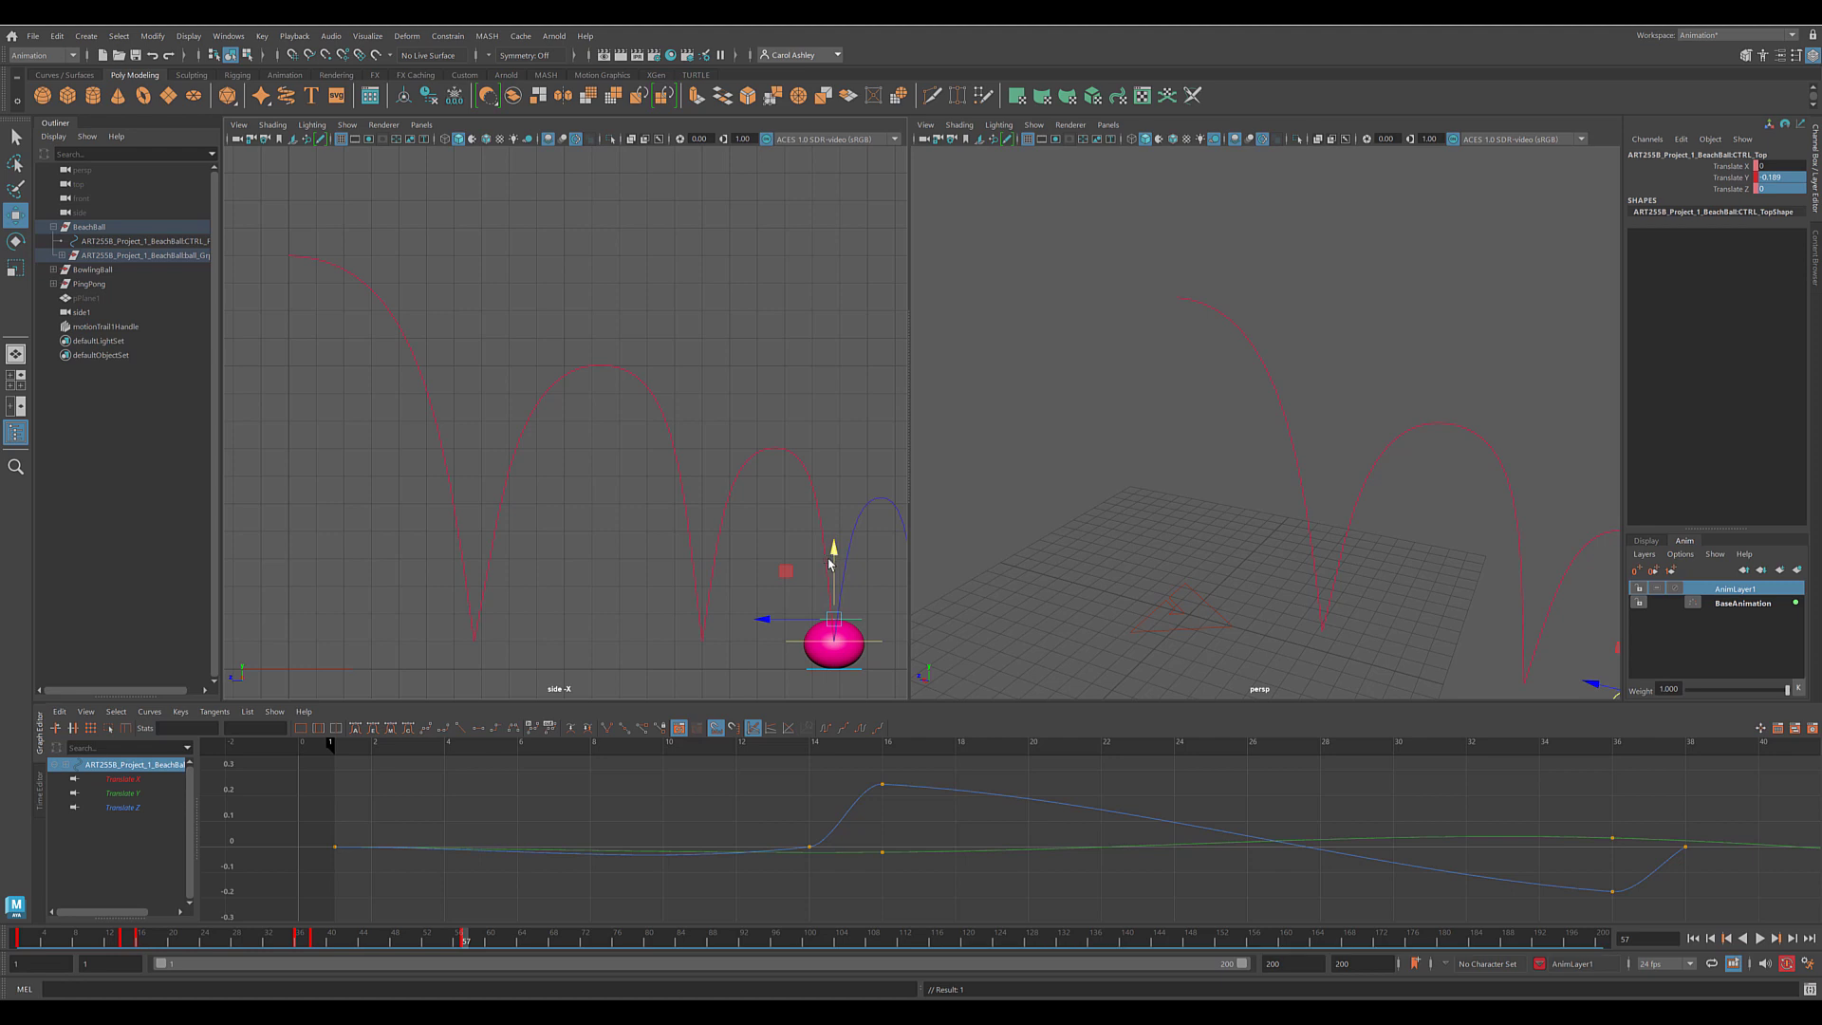
drag(833, 550, 835, 557)
key(s)
click(1789, 178)
key(BackSpace)
key(Return)
At frame 56, stretch the ball before the third contact by keying CTRL_Top with a Translate Y of 0.15.
mouse_move(1515, 849)
alt+right_down()
mouse_move(1089, 845)
mouse_move(1329, 822)
alt+right_up()
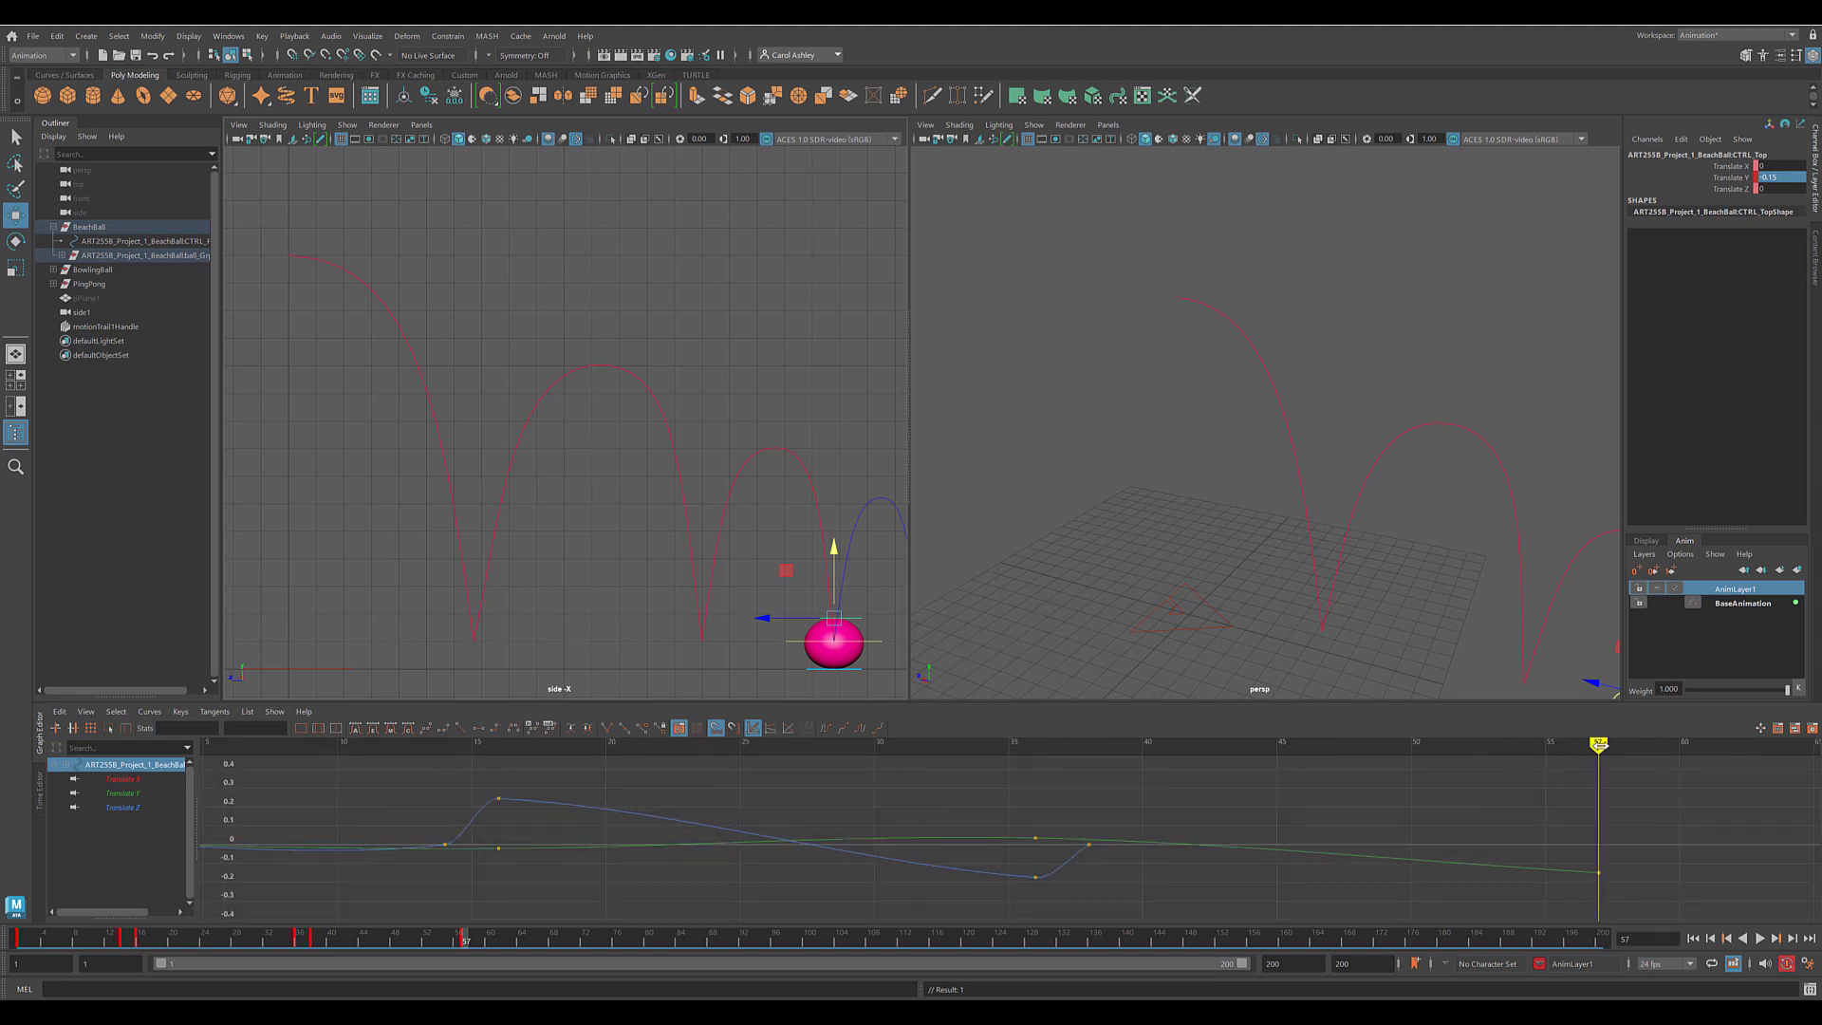
drag(1597, 746, 1571, 746)
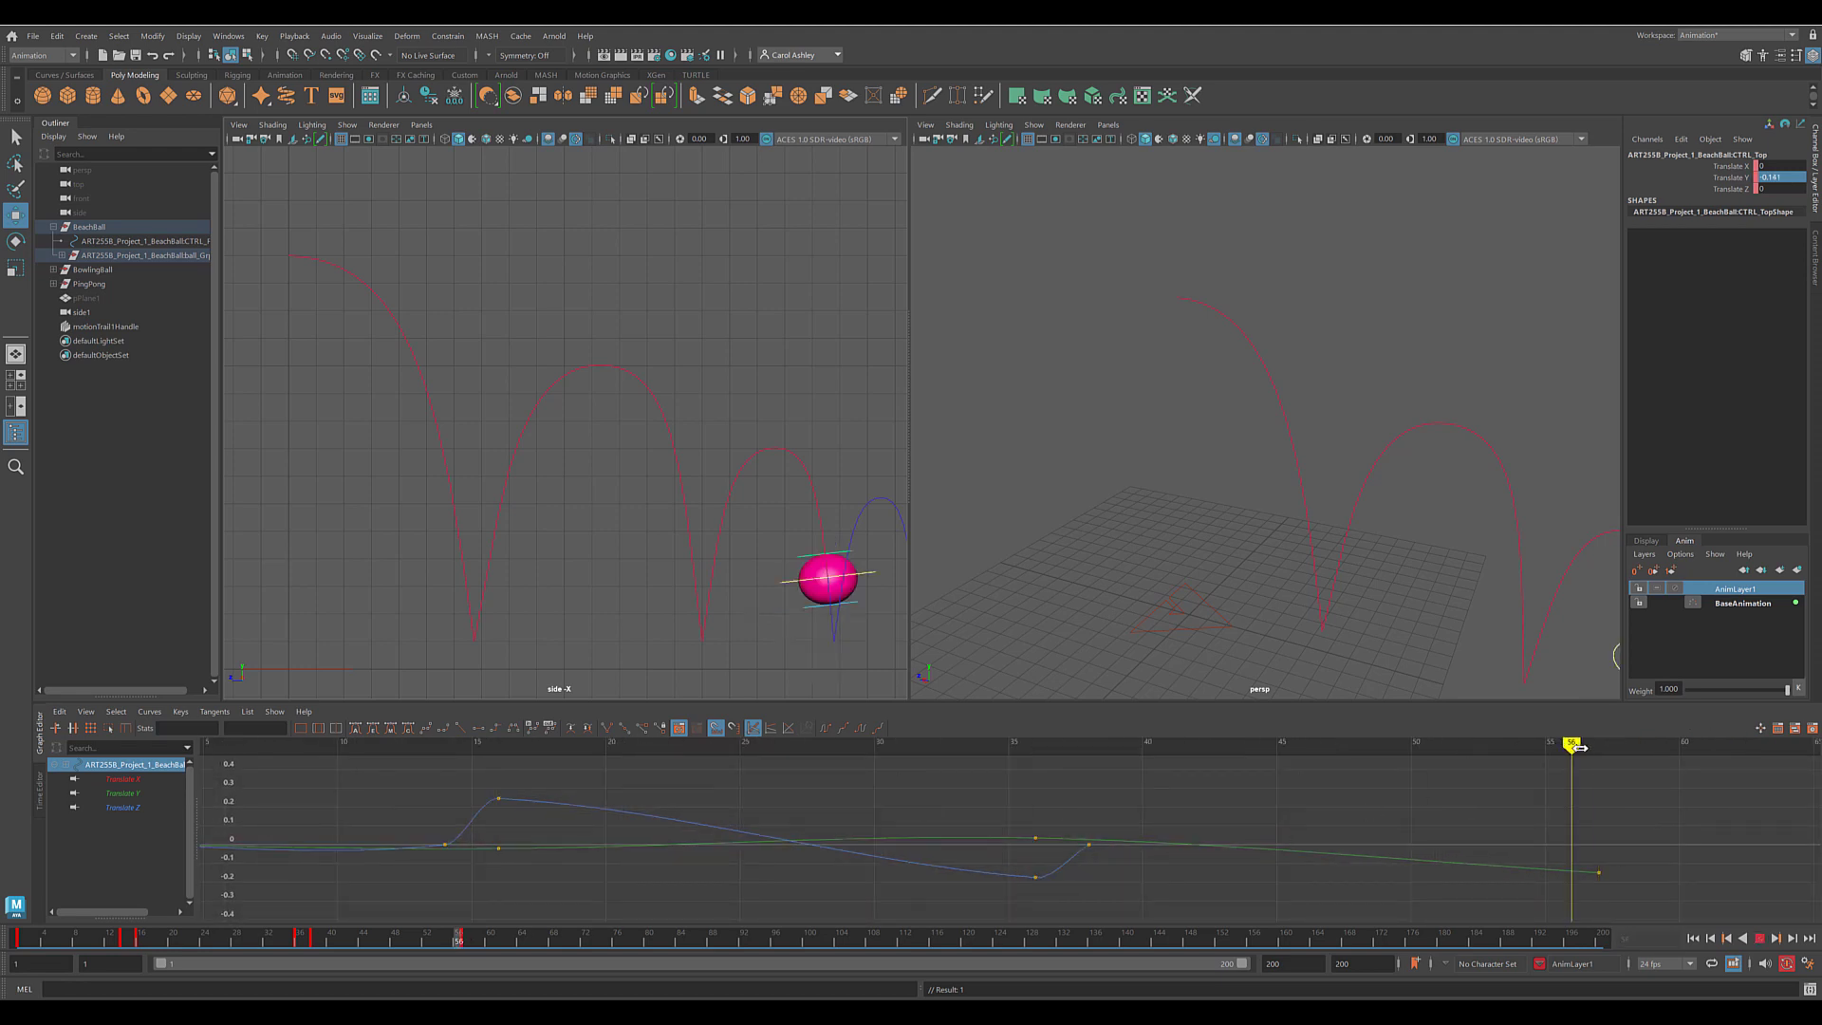
drag(825, 494, 824, 481)
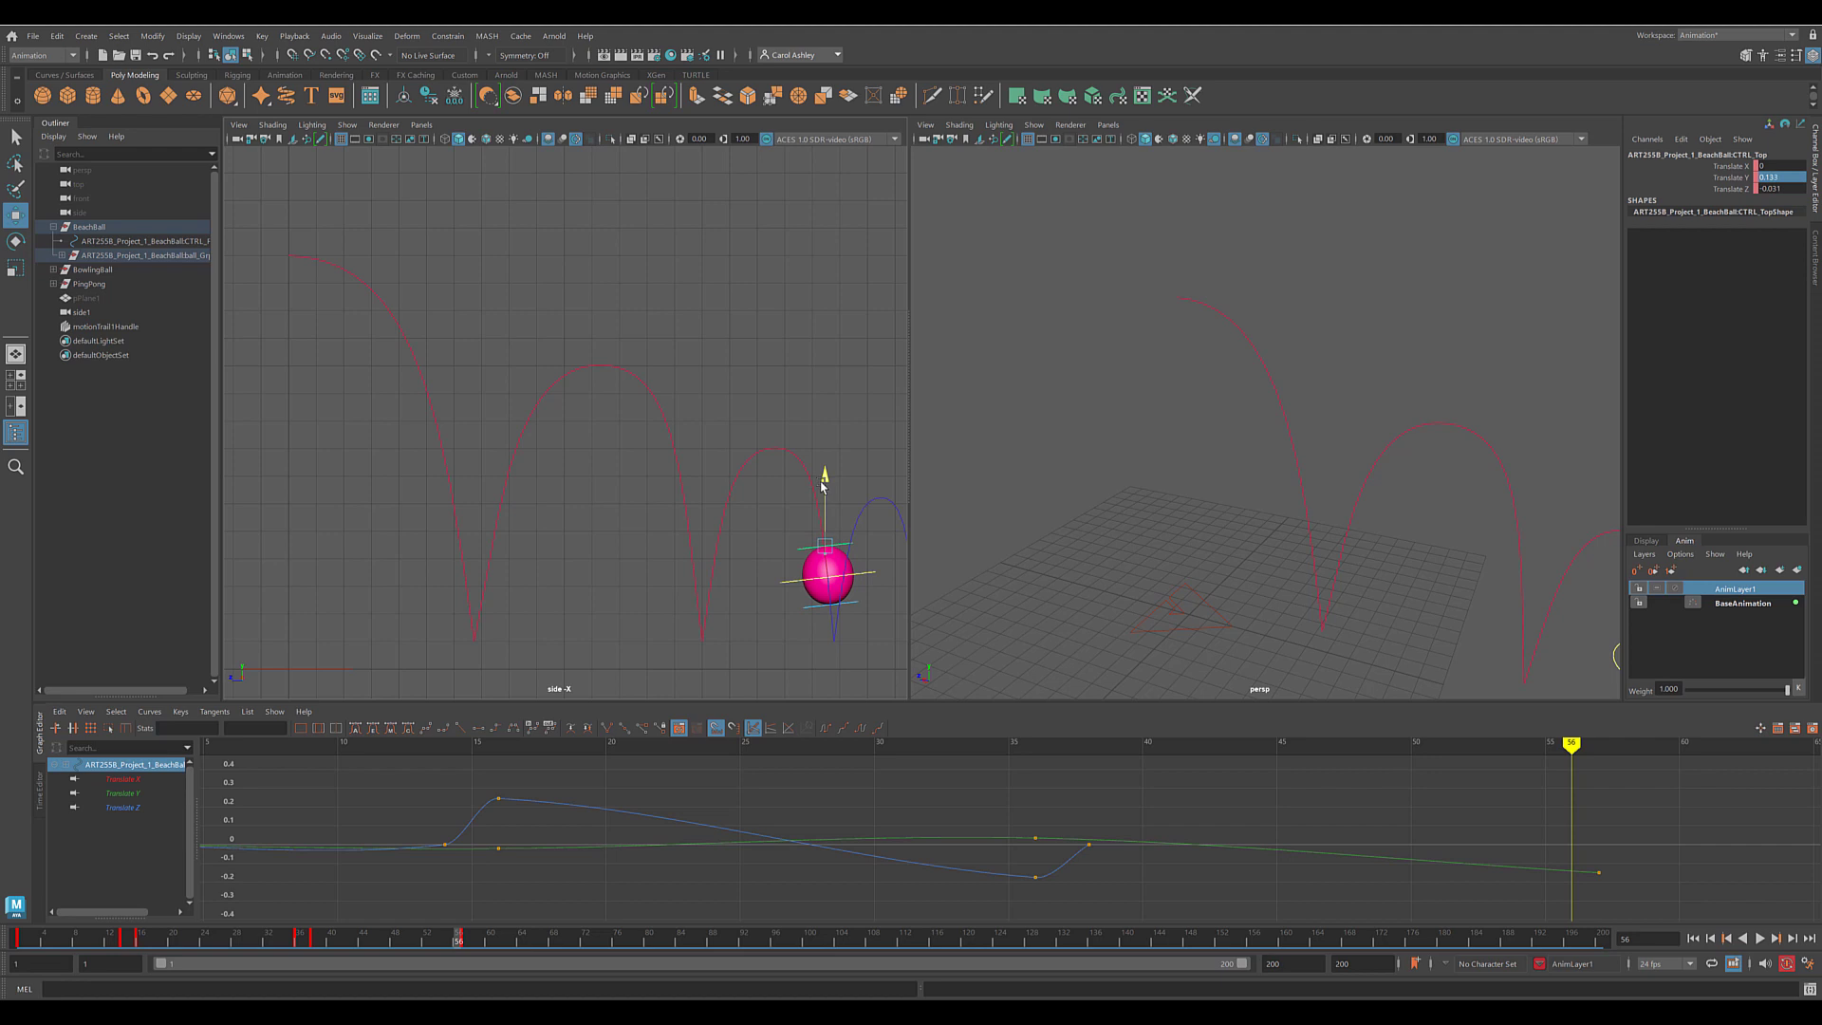
key(s)
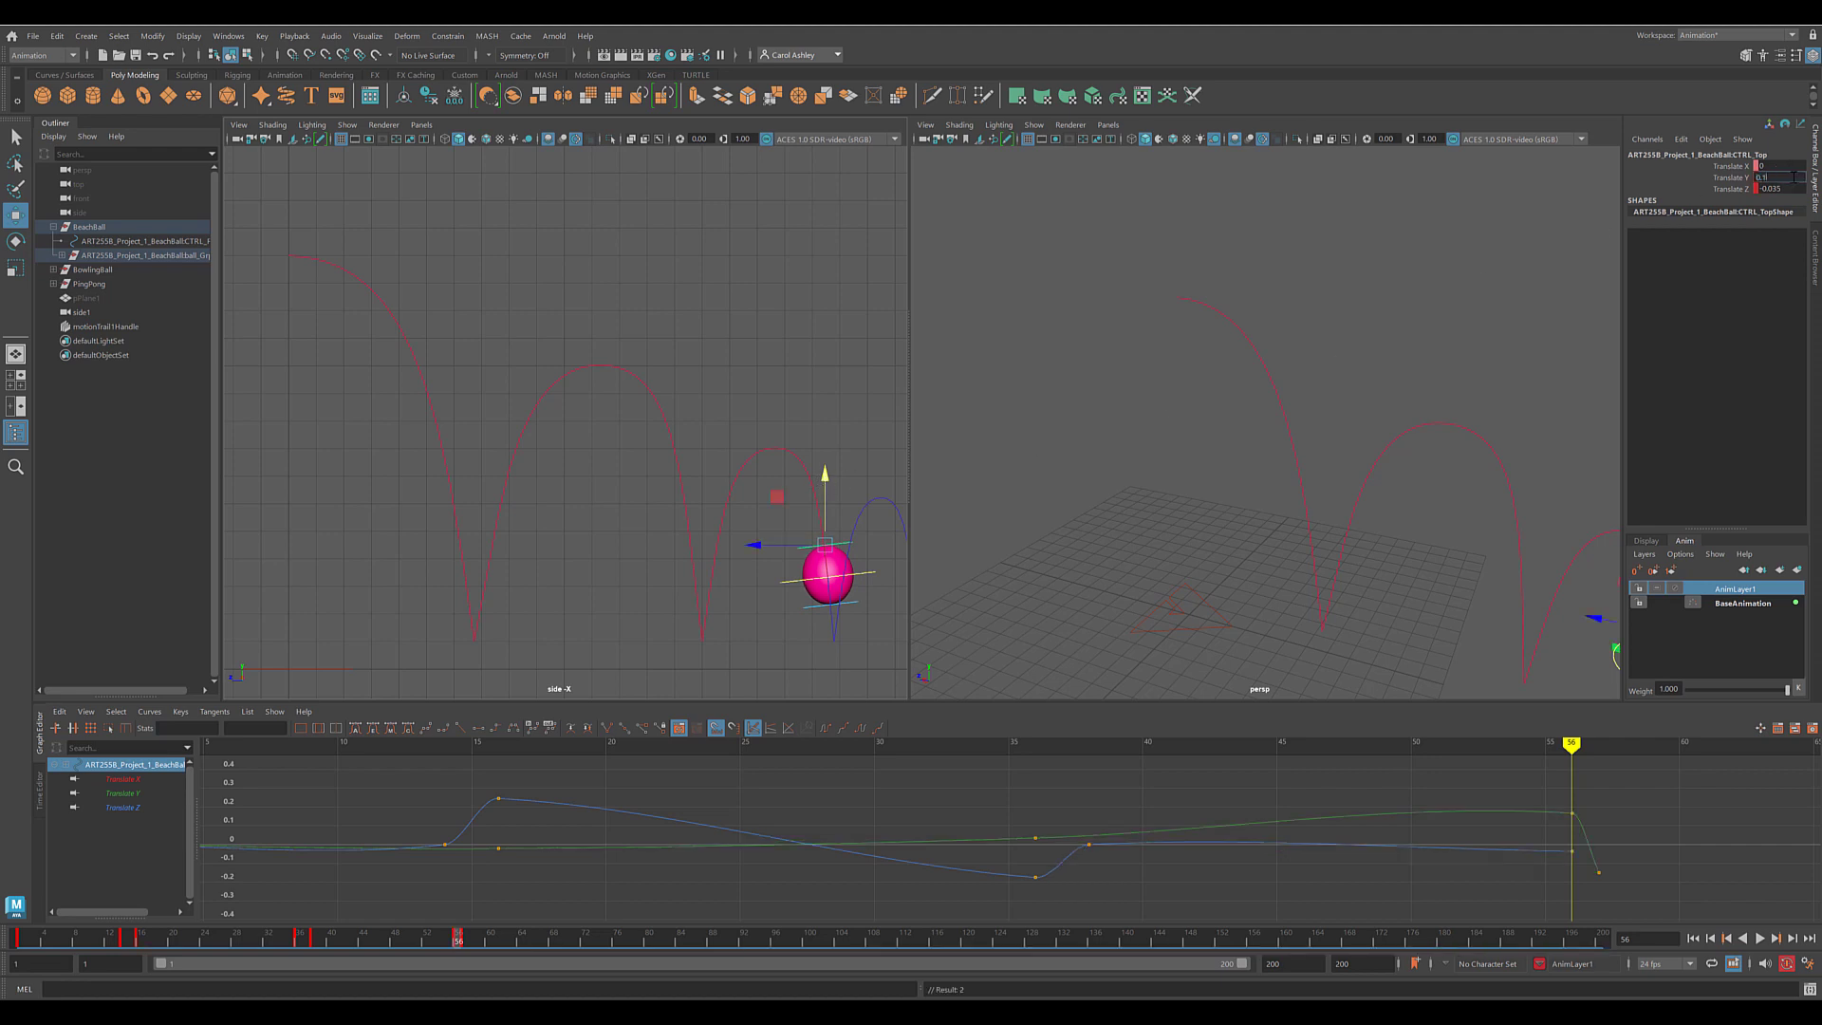
click(1794, 176)
text(0.15)
key(Return)
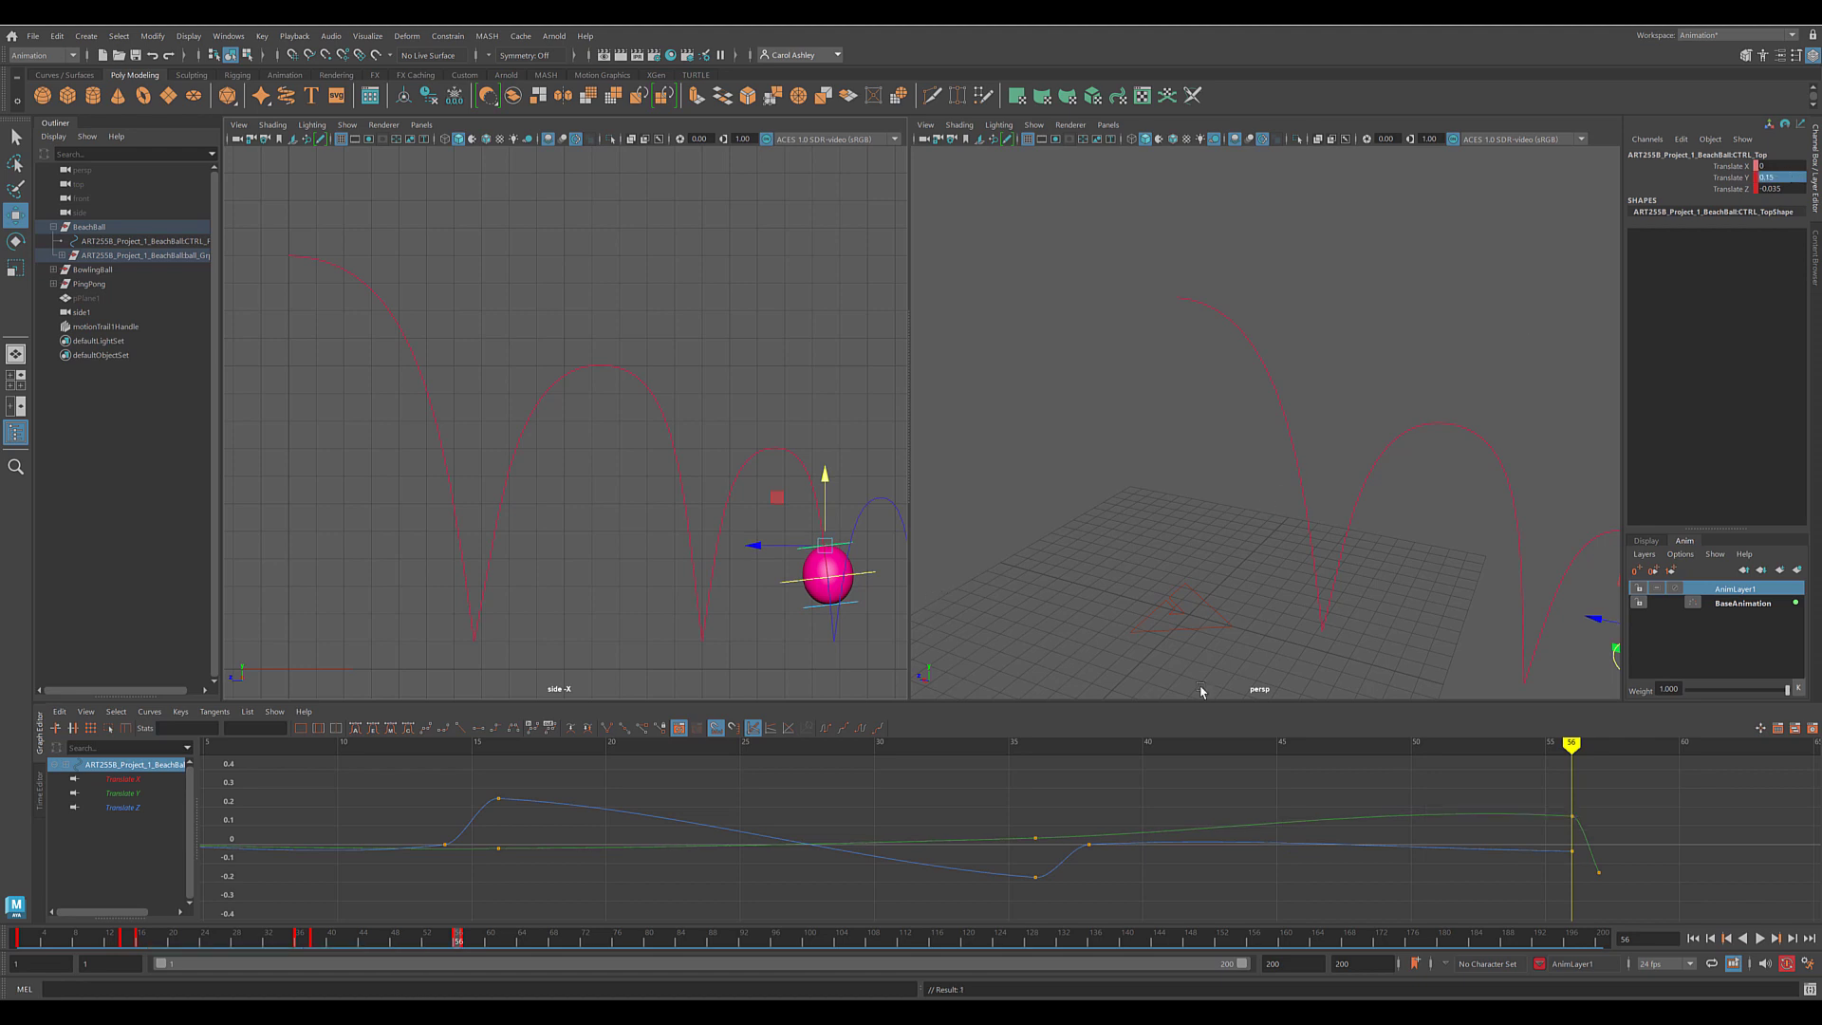
At frame 49, near the top of the arc, set CTRL_Top's Translate Y and Translate Z to 0.
mouse_move(1574, 751)
mouse_down()
mouse_move(1272, 789)
mouse_move(1149, 831)
mouse_move(1220, 805)
mouse_move(1427, 817)
mouse_move(1387, 822)
mouse_up()
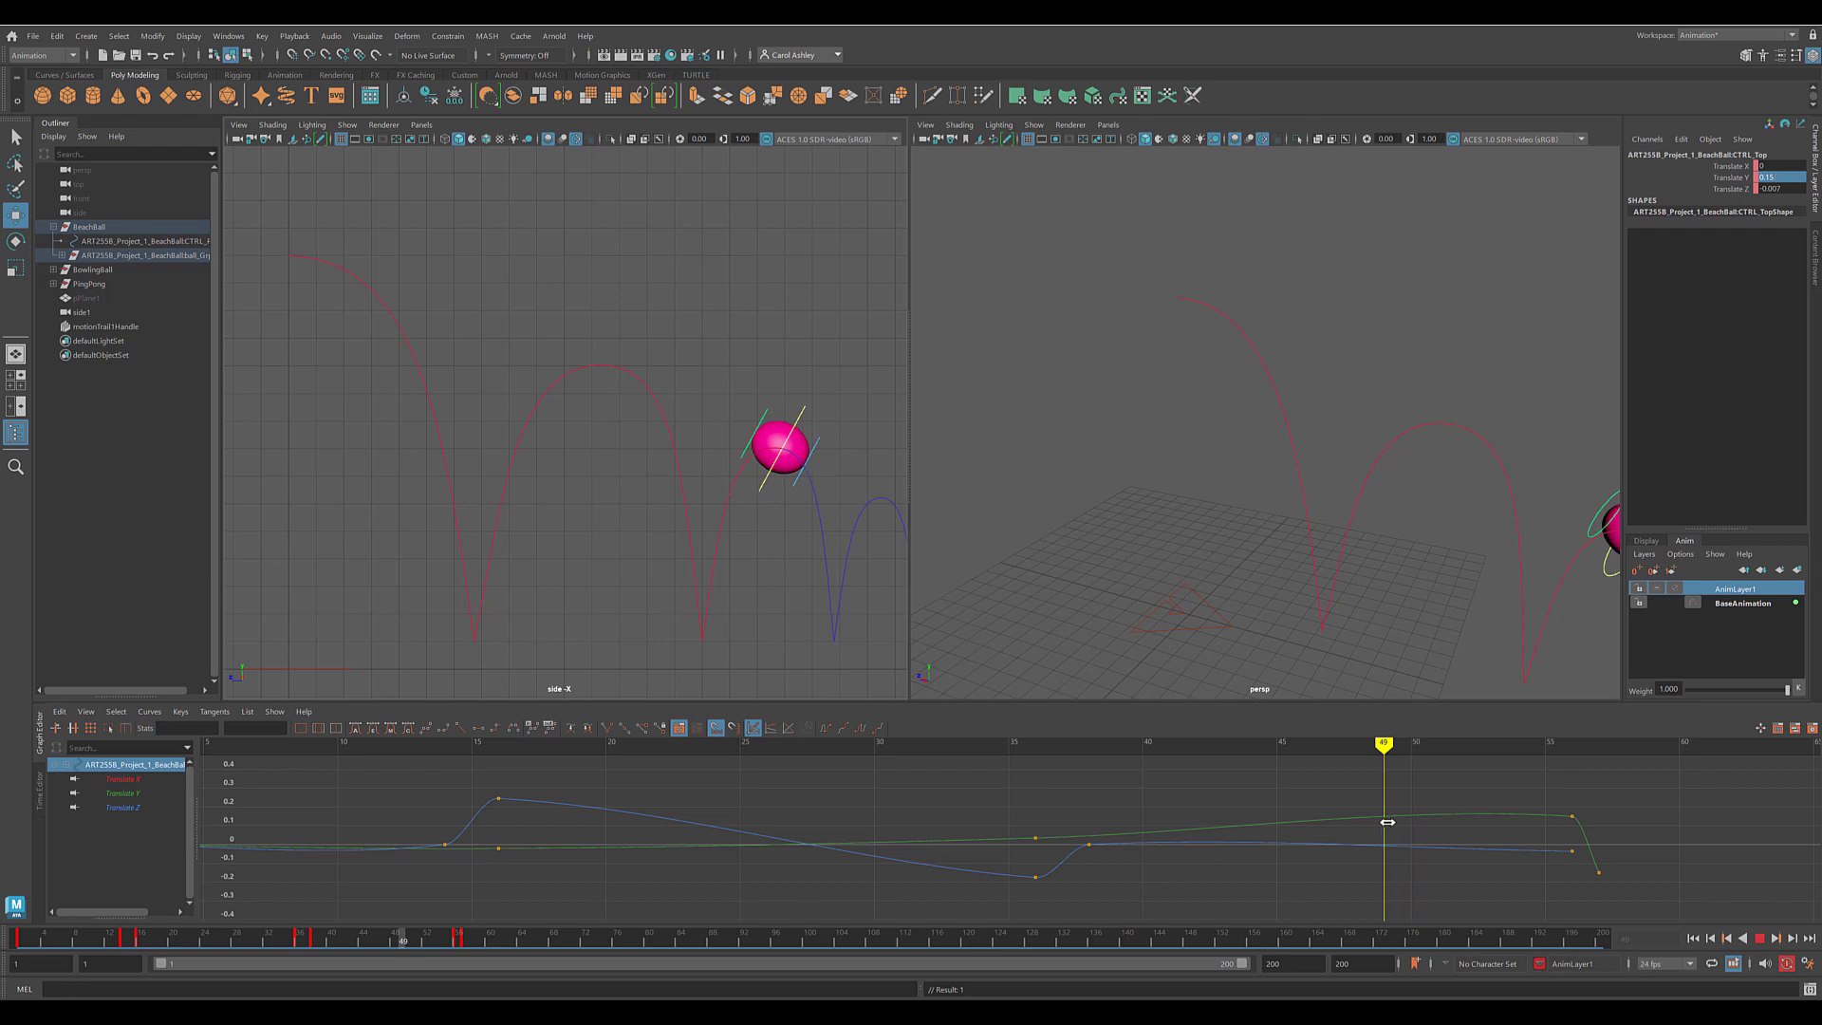
click(1791, 189)
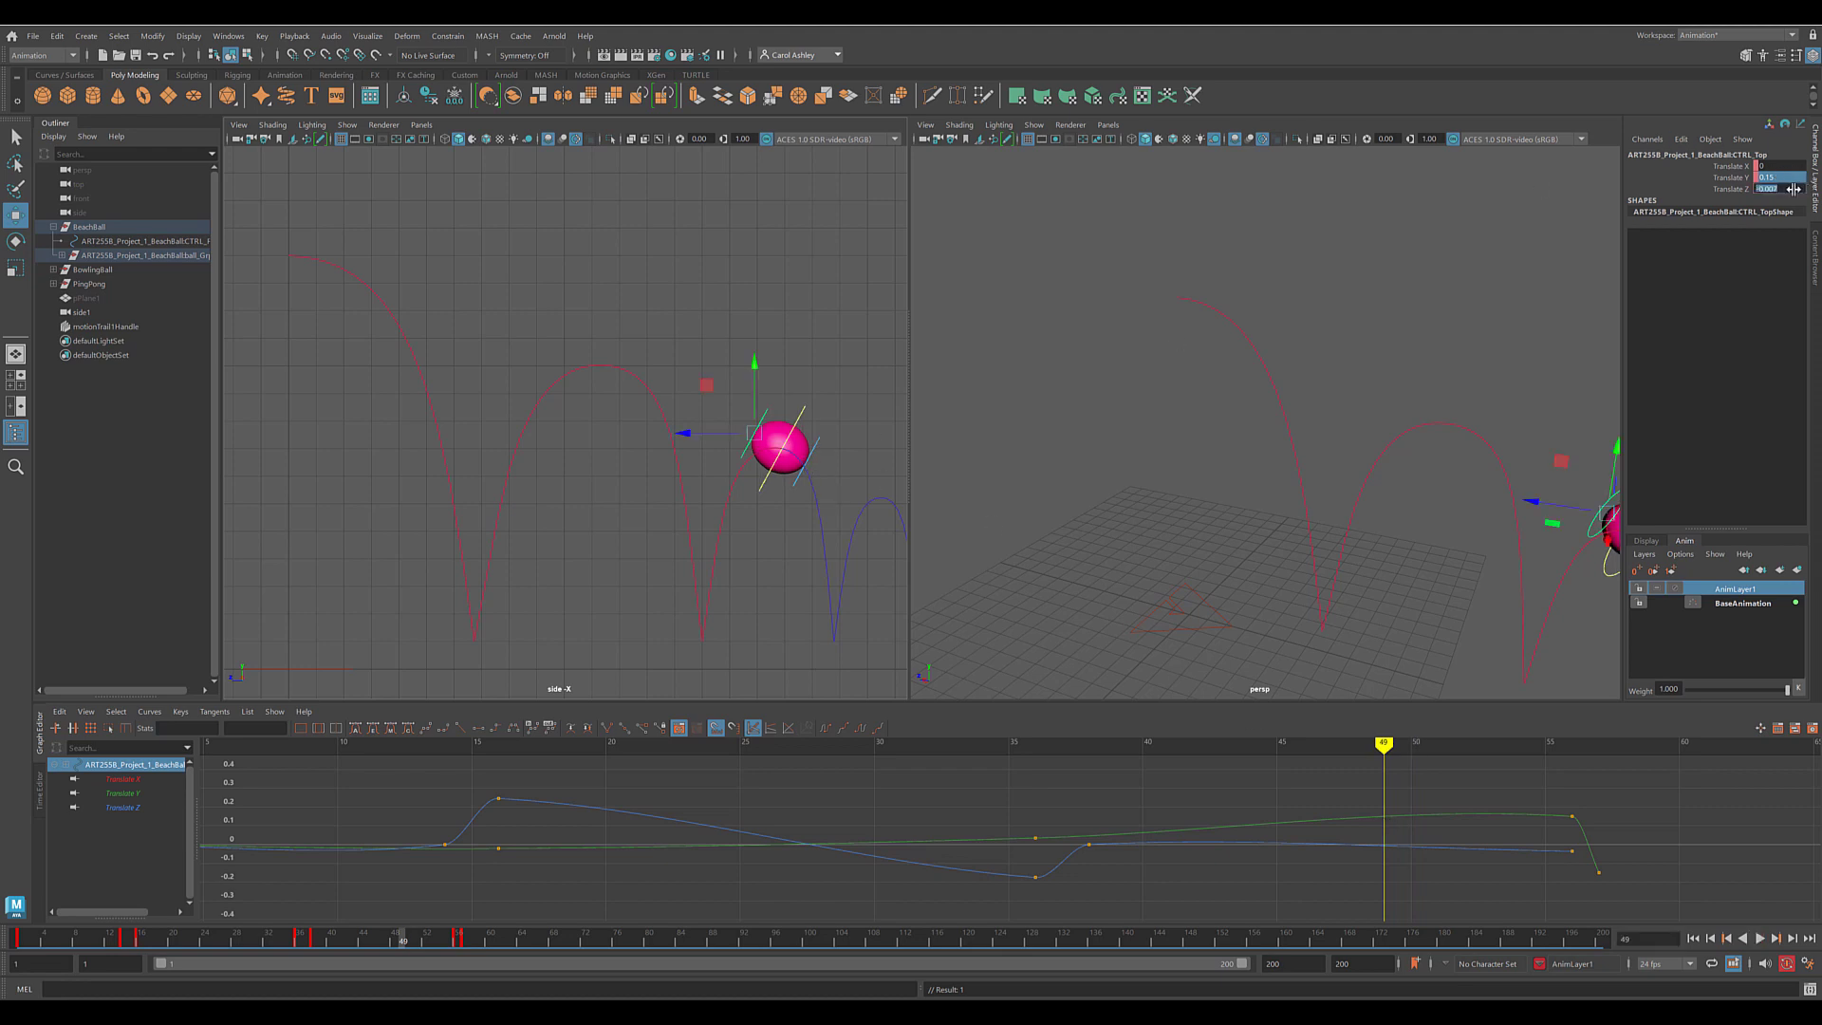
text(0)
key(Return)
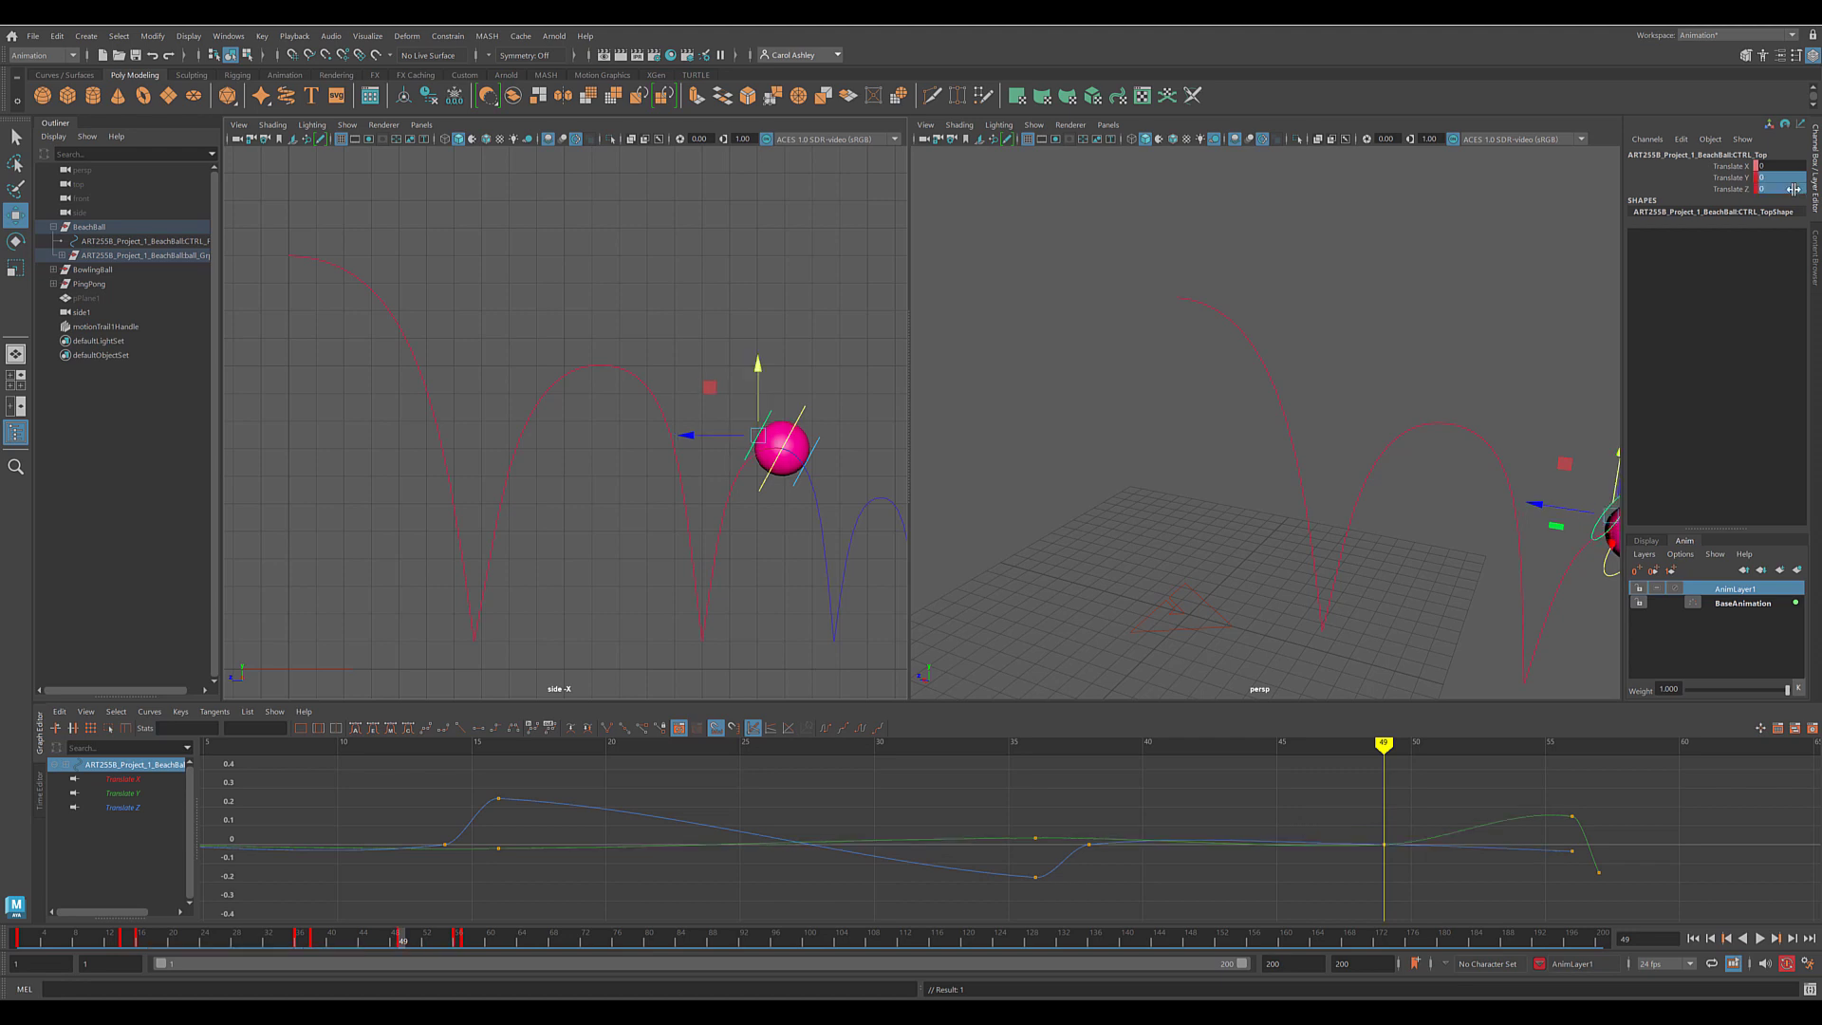
At frame 41, clear the leftover CTRL_Top deformation by setting its Translate Y and Translate Z to 0.
drag(1449, 762, 1160, 779)
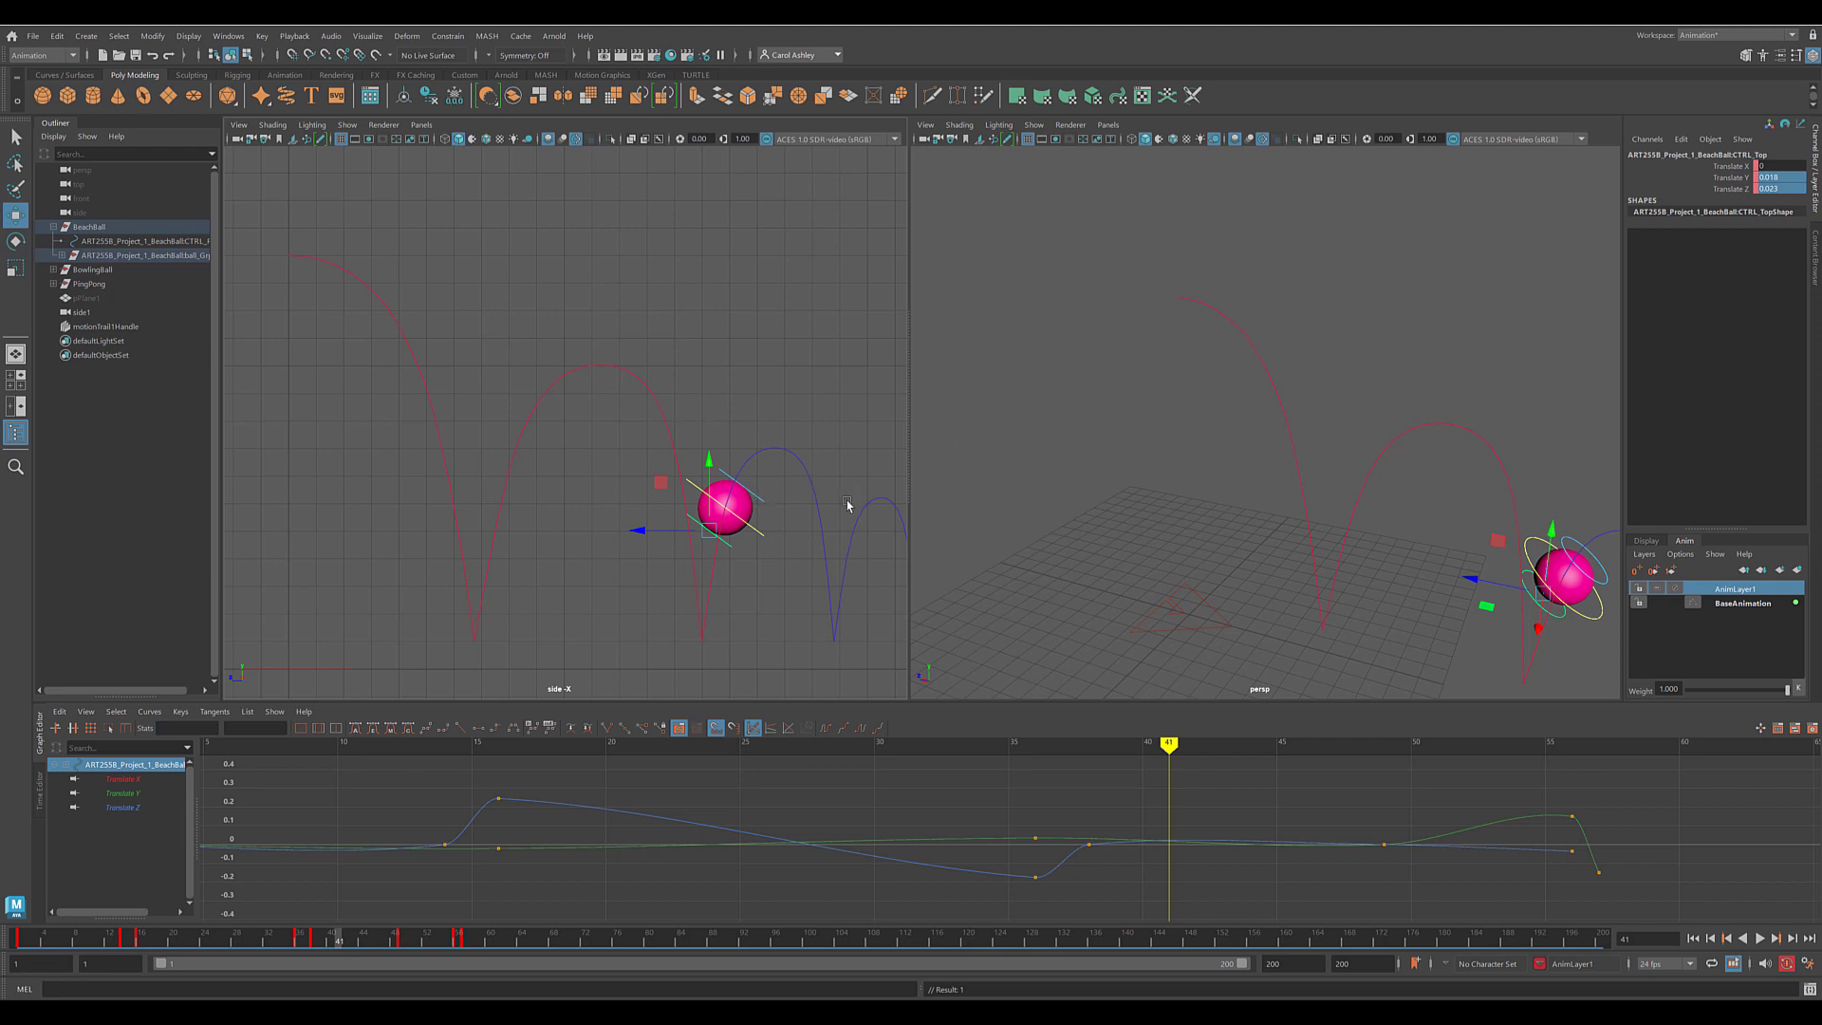
double_click(1789, 191)
text(0)
key(Return)
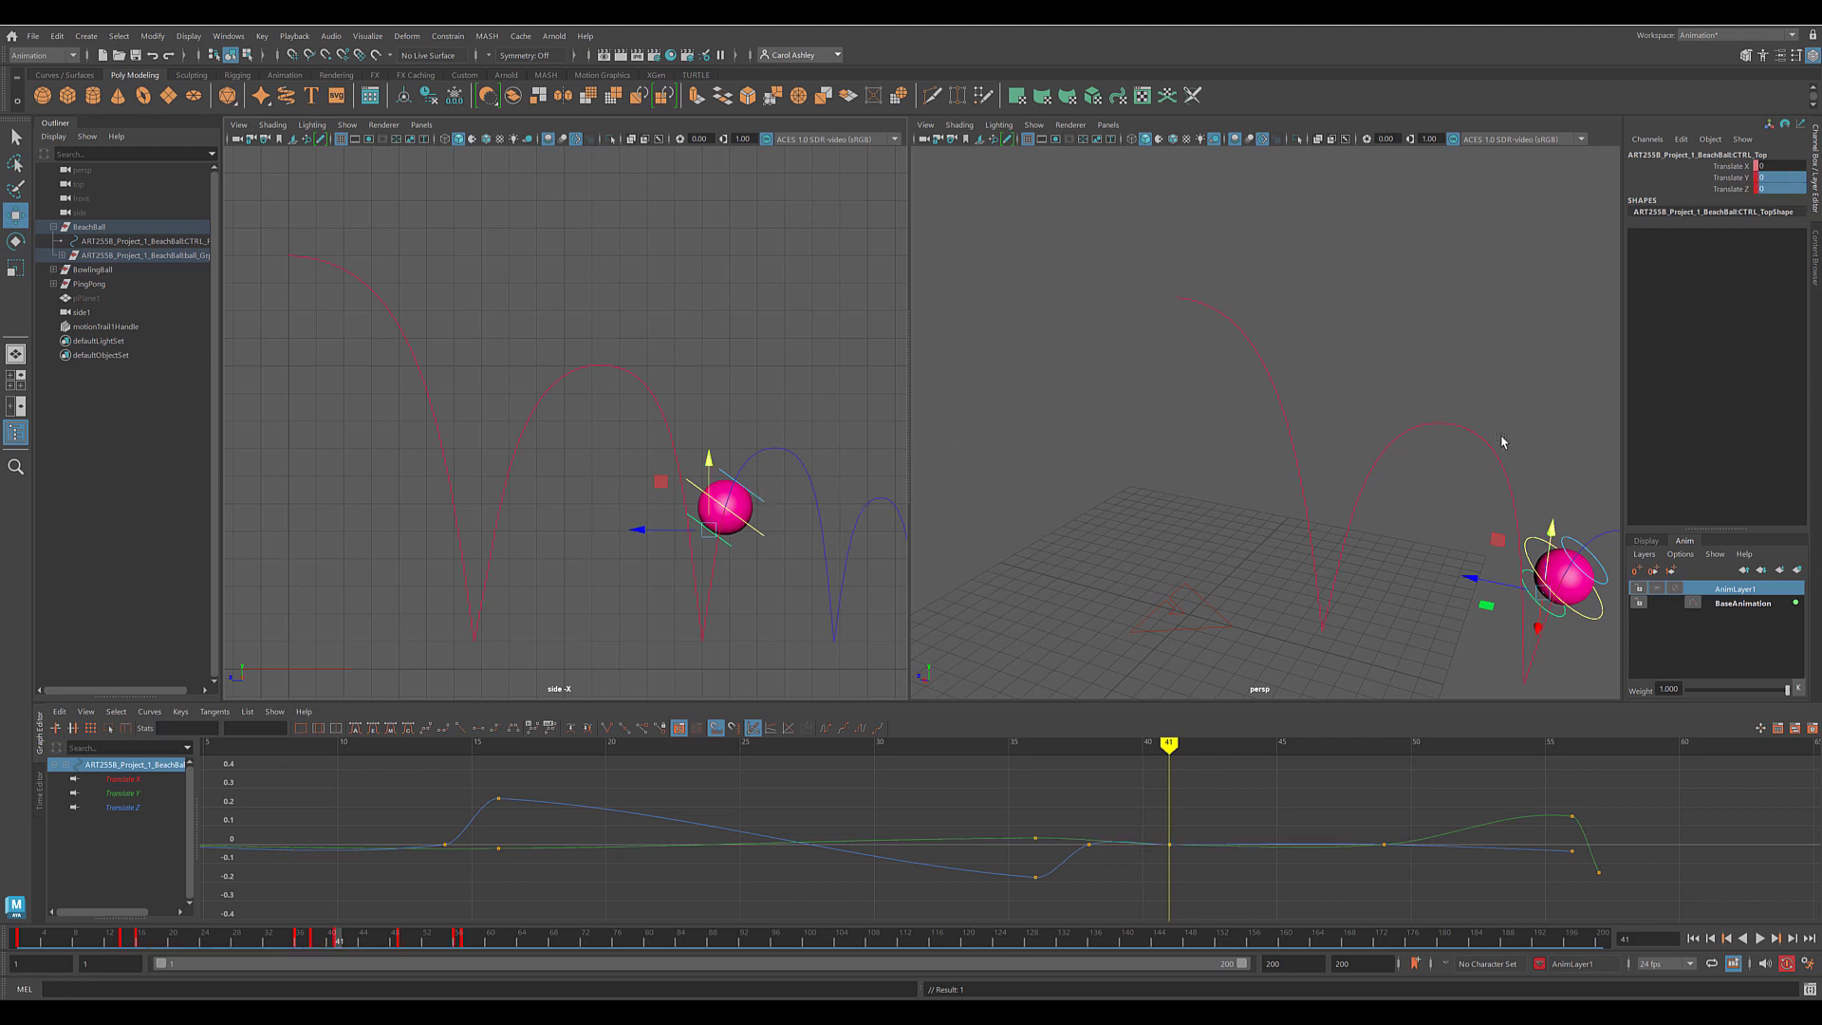
At frame 53, on the way down to the third contact, key CTRL_Top's Translate Y and Translate Z at 0.
mouse_move(1169, 745)
mouse_down()
mouse_move(1508, 800)
mouse_move(1517, 759)
mouse_move(1492, 759)
mouse_up()
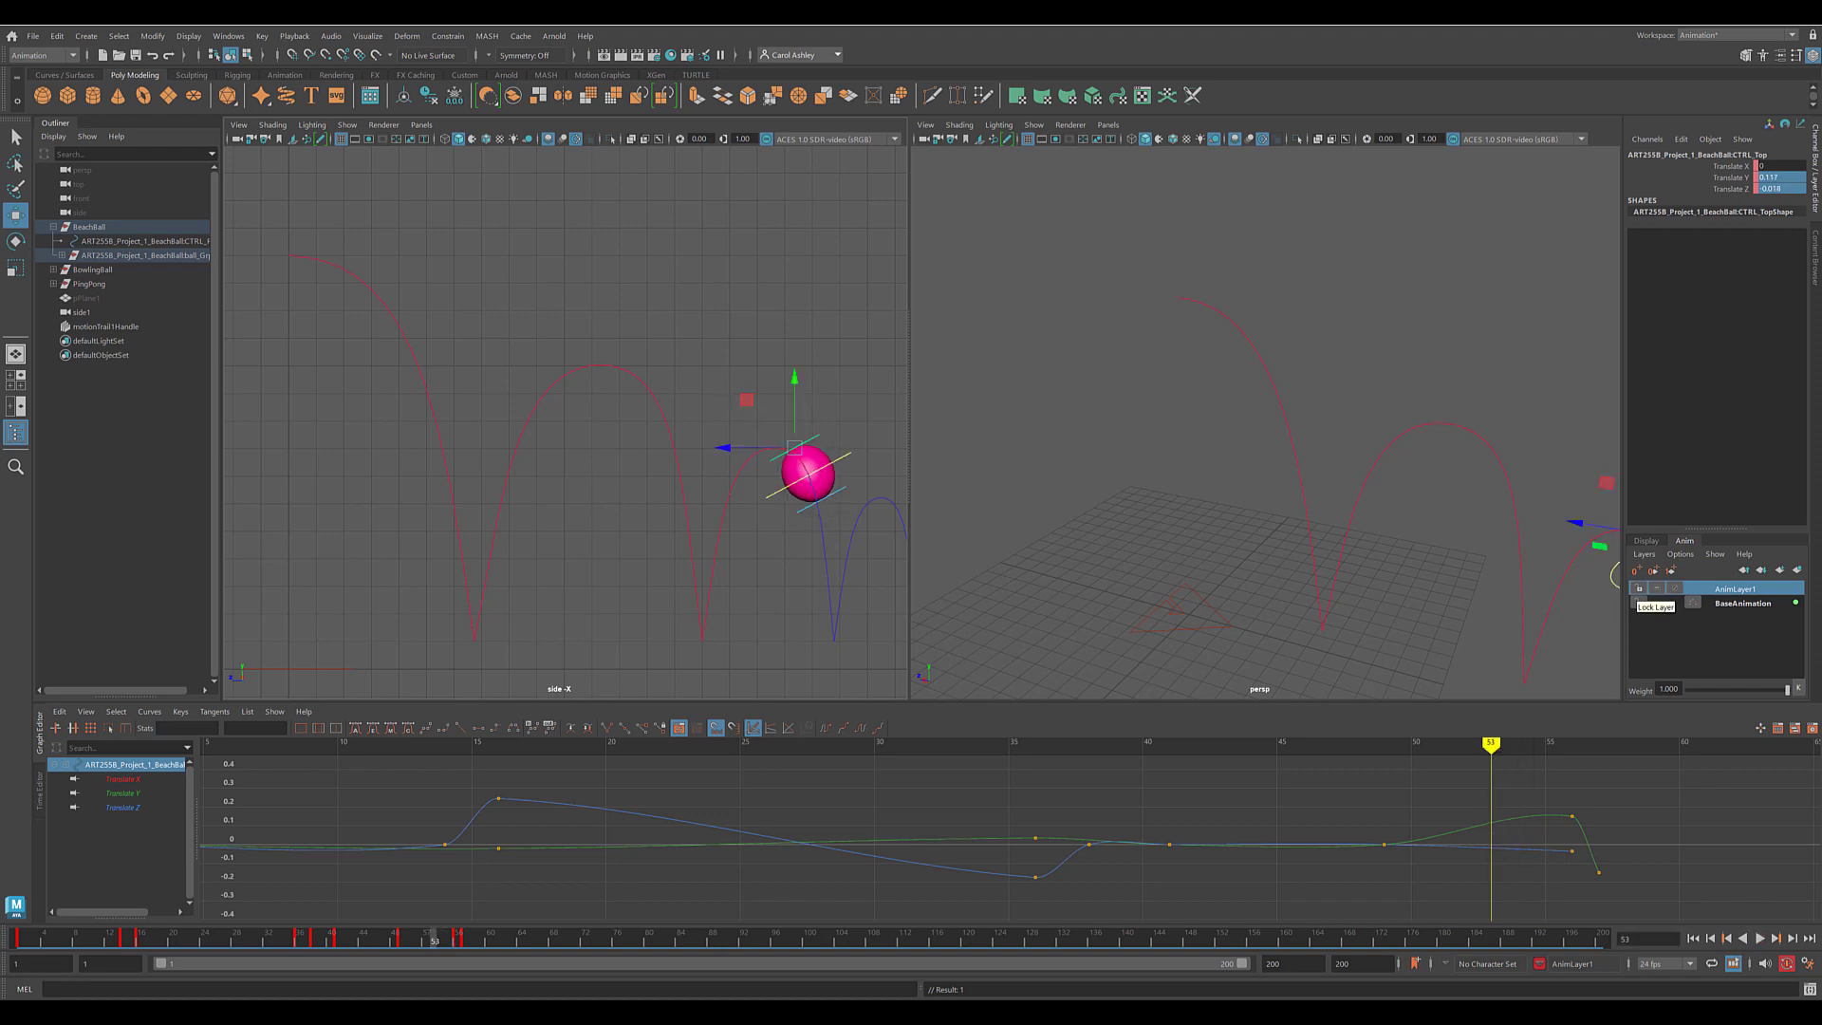
click(1790, 188)
drag(1789, 189, 1788, 179)
text(0)
key(Return)
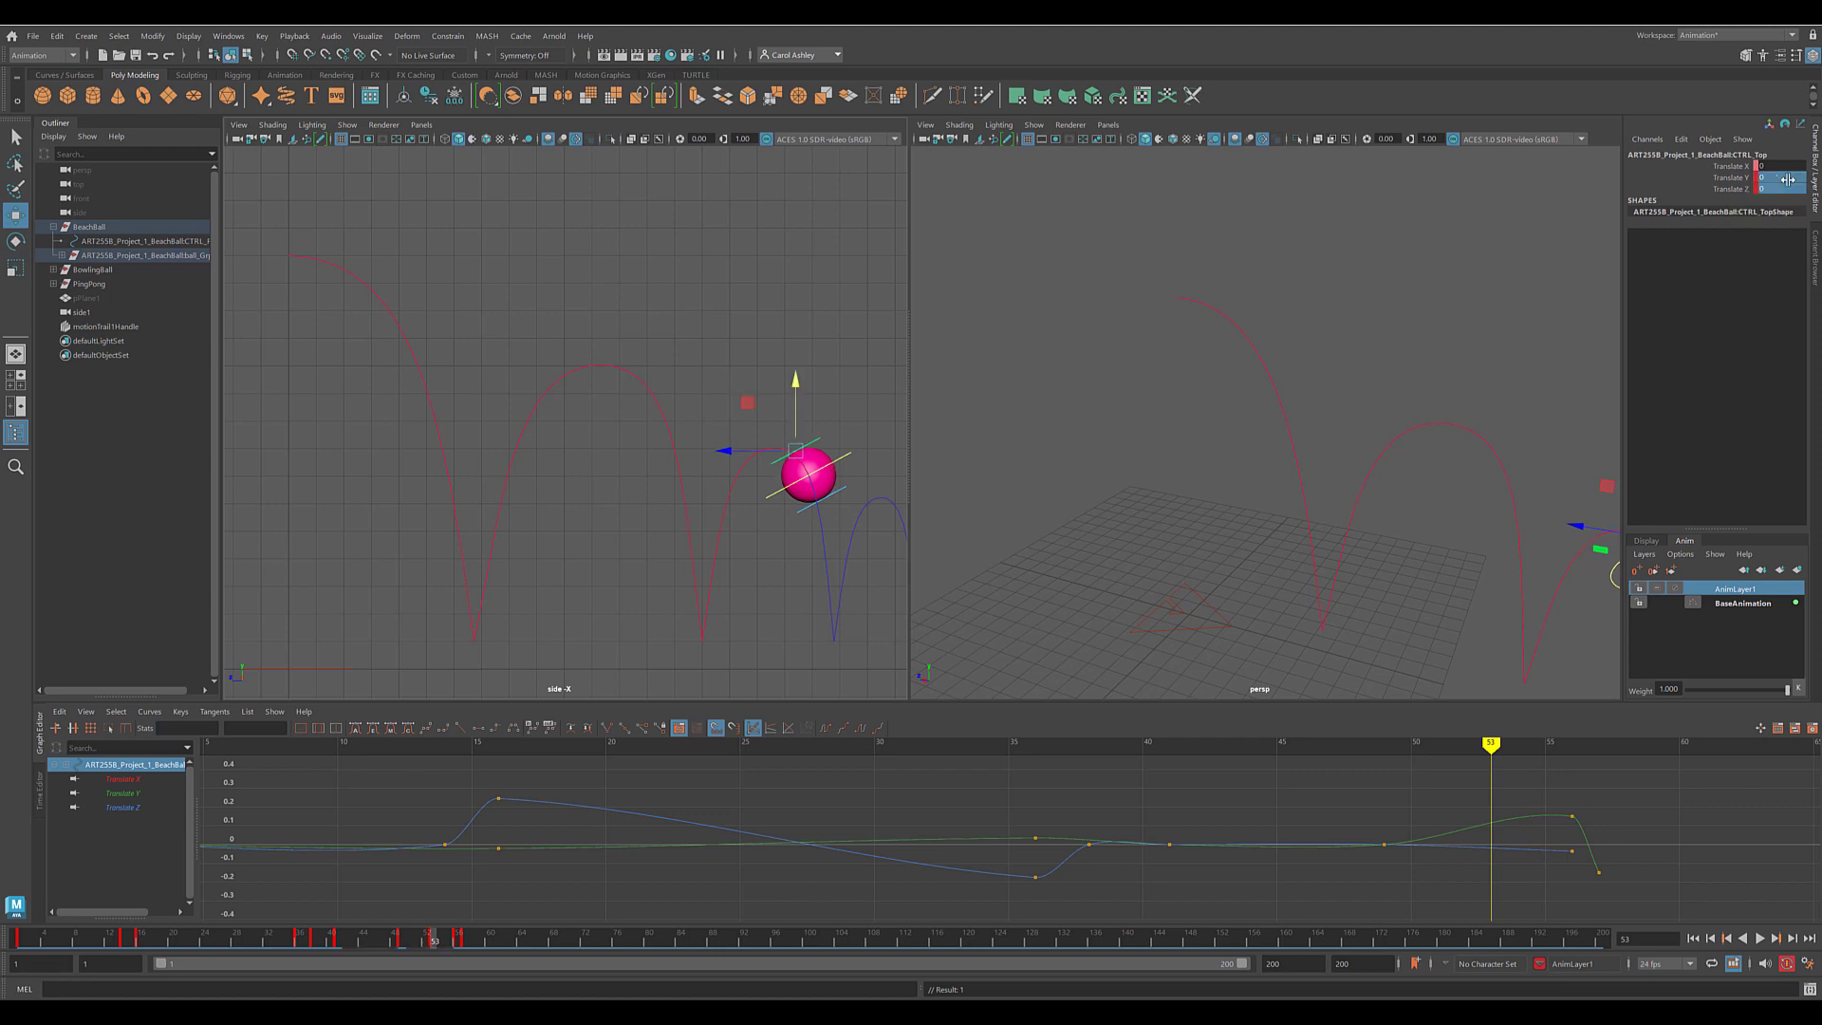
At frame 58, stretch the ball after the third contact by raising CTRL_Top to a Translate Y of about 0.09.
drag(1492, 747, 1619, 741)
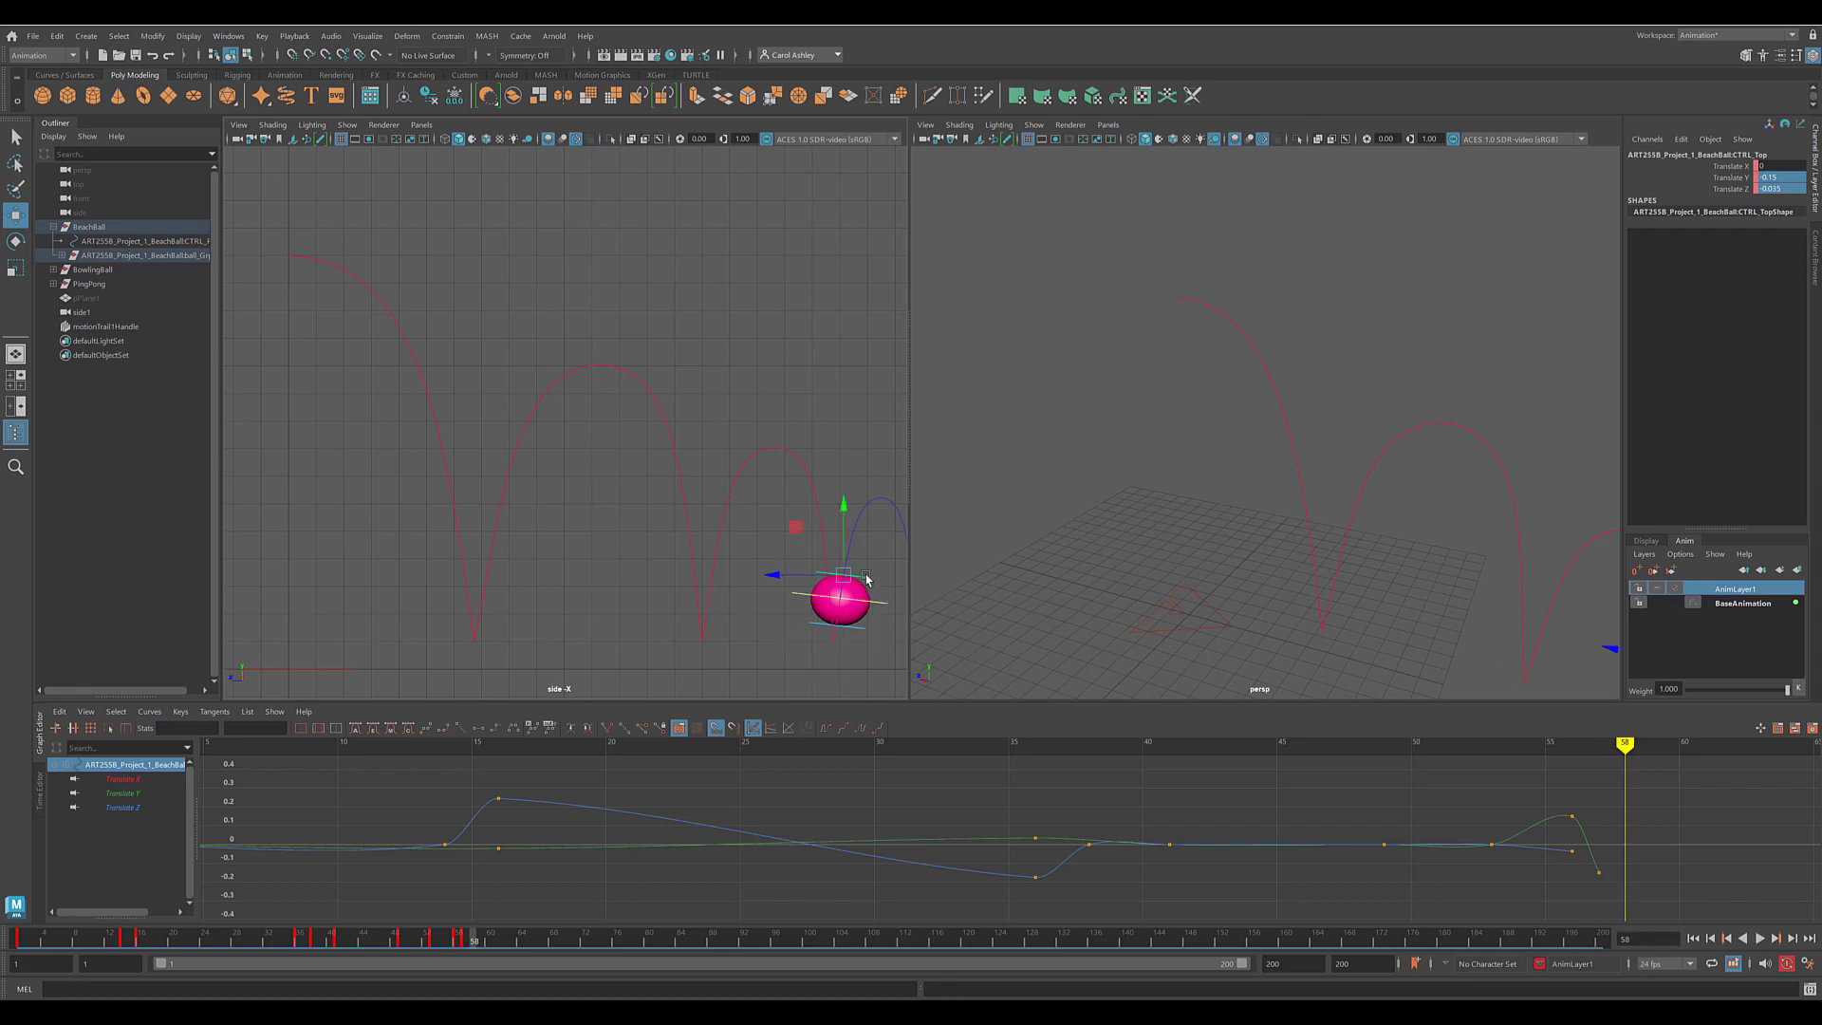
drag(844, 514, 847, 524)
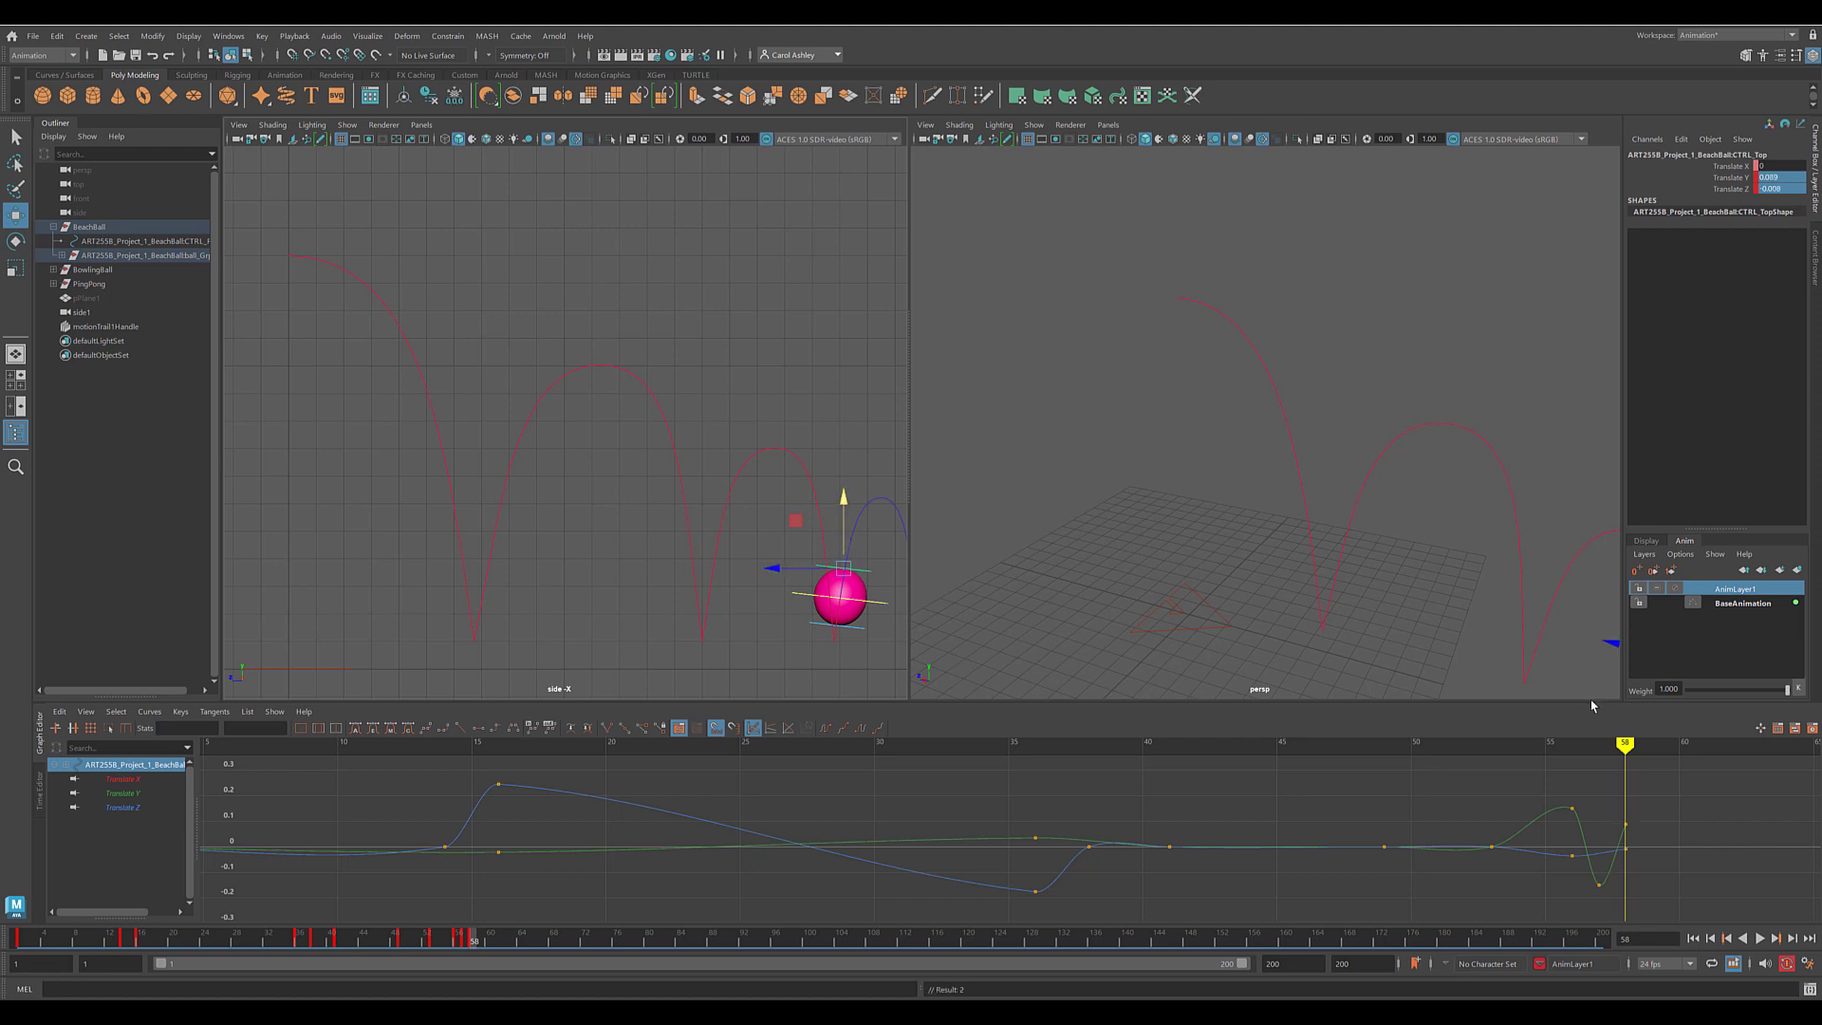
At frame 60, on the way up from the third contact, key CTRL_Top's Translate Y and Translate Z at 0.
drag(1629, 747, 1671, 738)
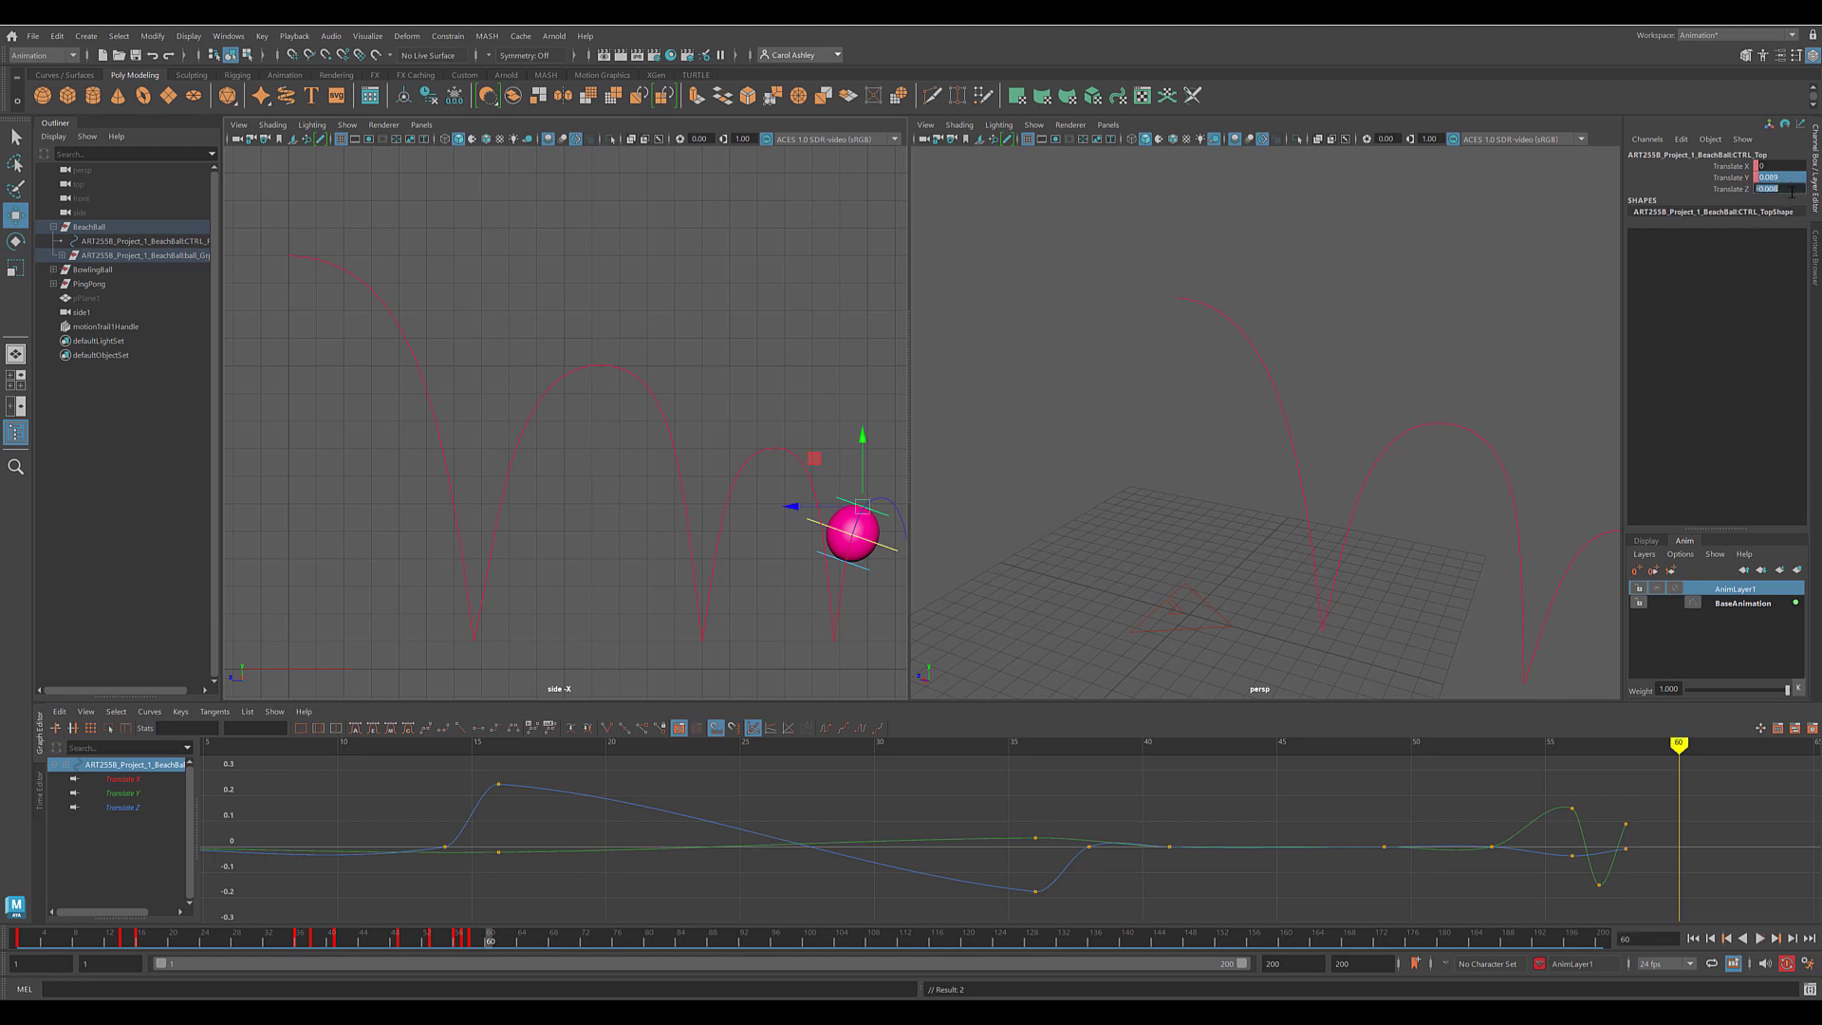
text(0)
key(Return)
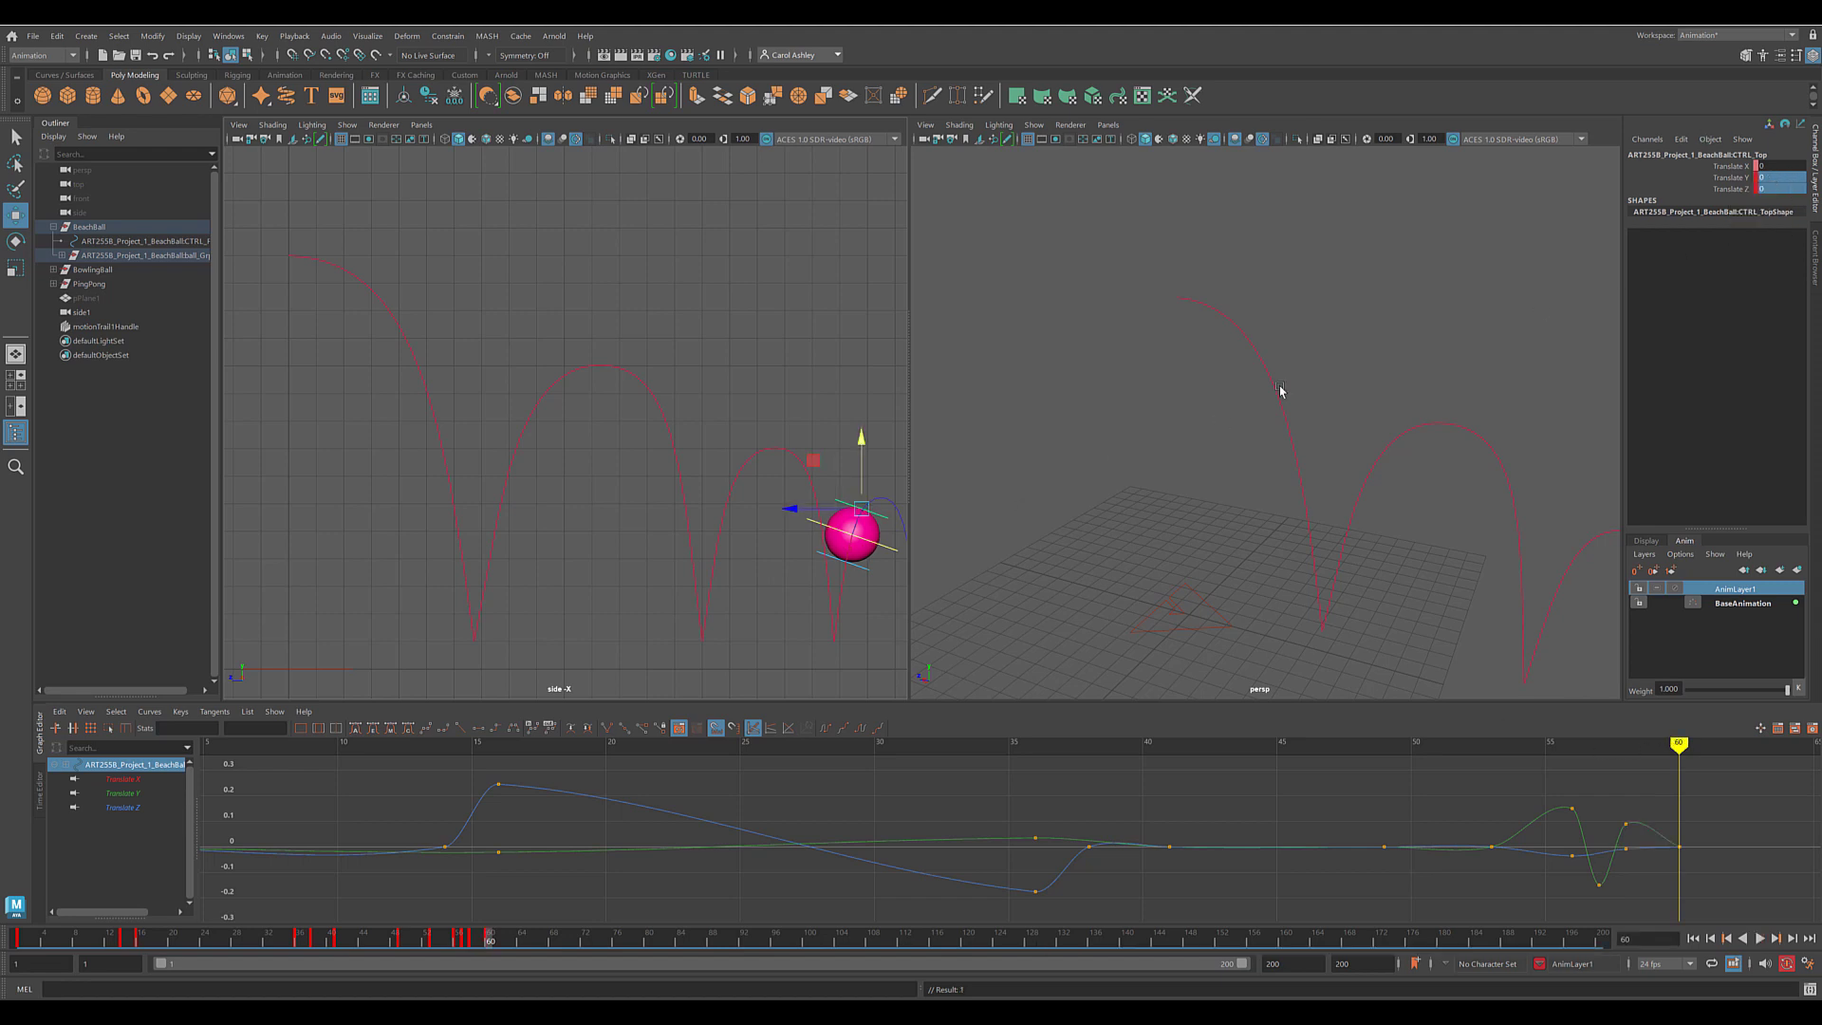
Select CTRL_Bottom, look over its animation curves and play the animation from frame 1.
click(863, 572)
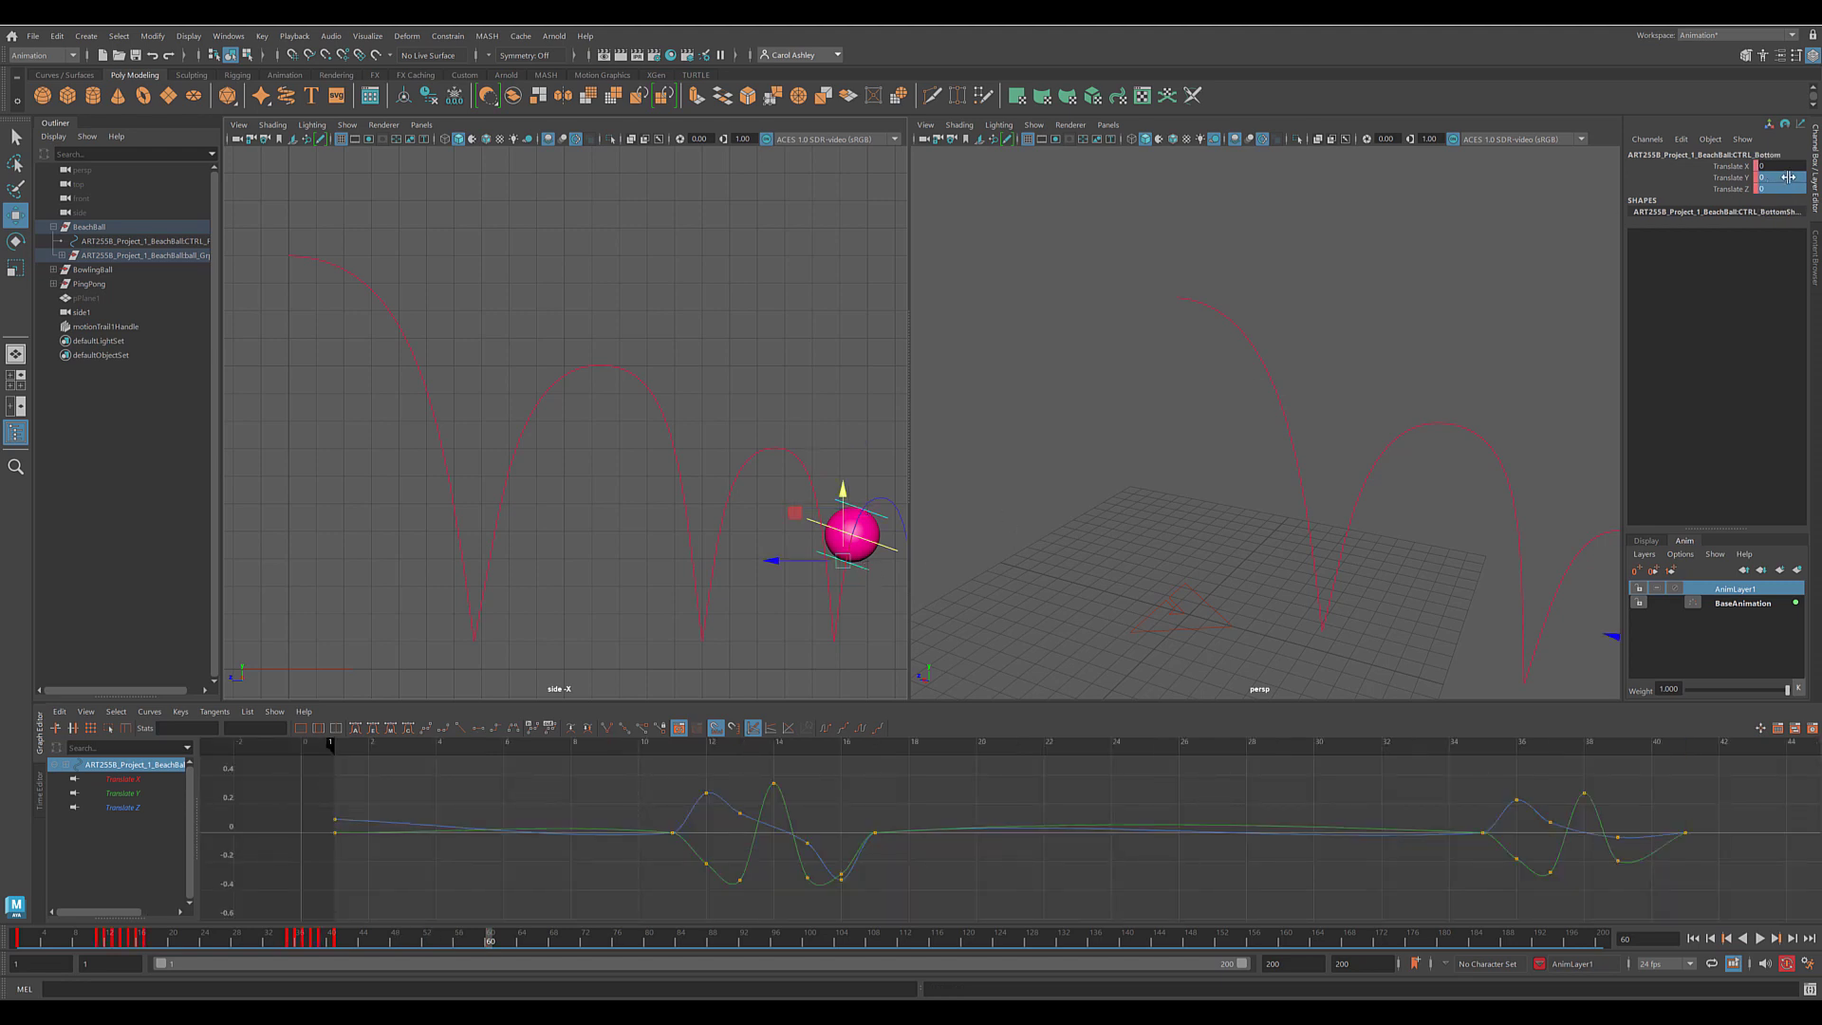
scroll(1221, 871, down, 3)
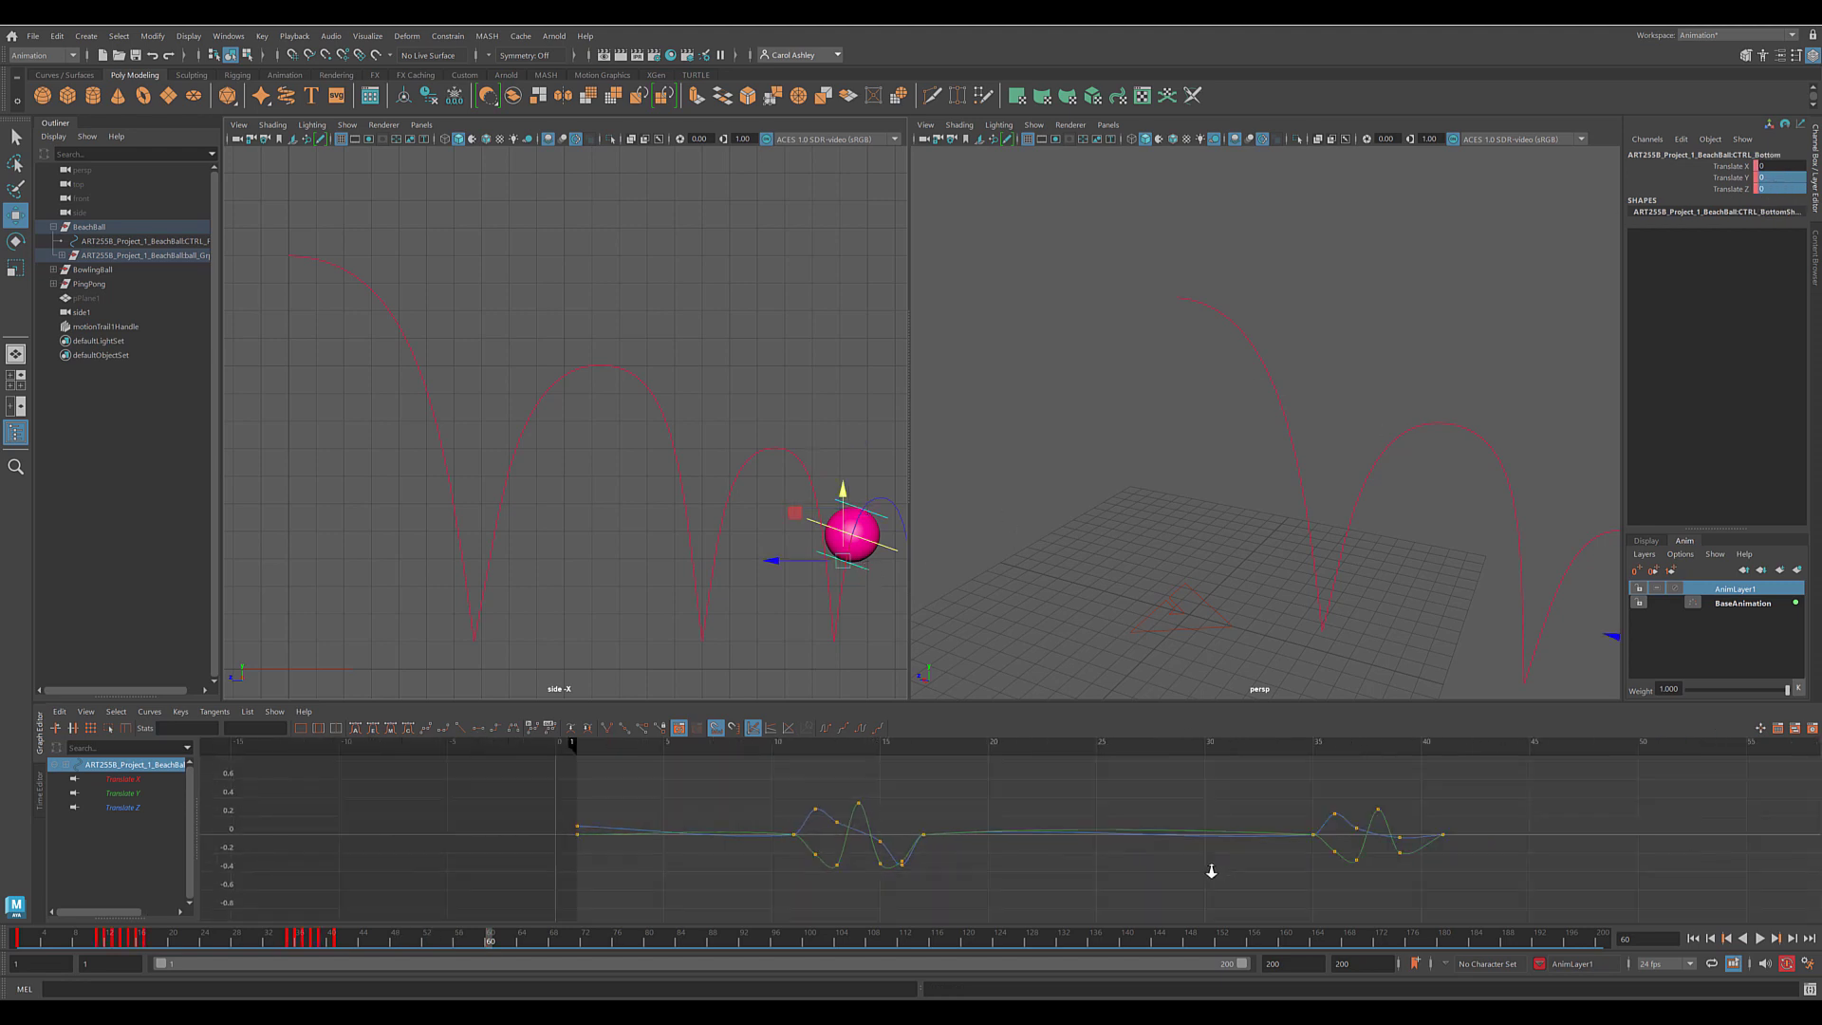
alt+middle_drag(1208, 868, 1026, 880)
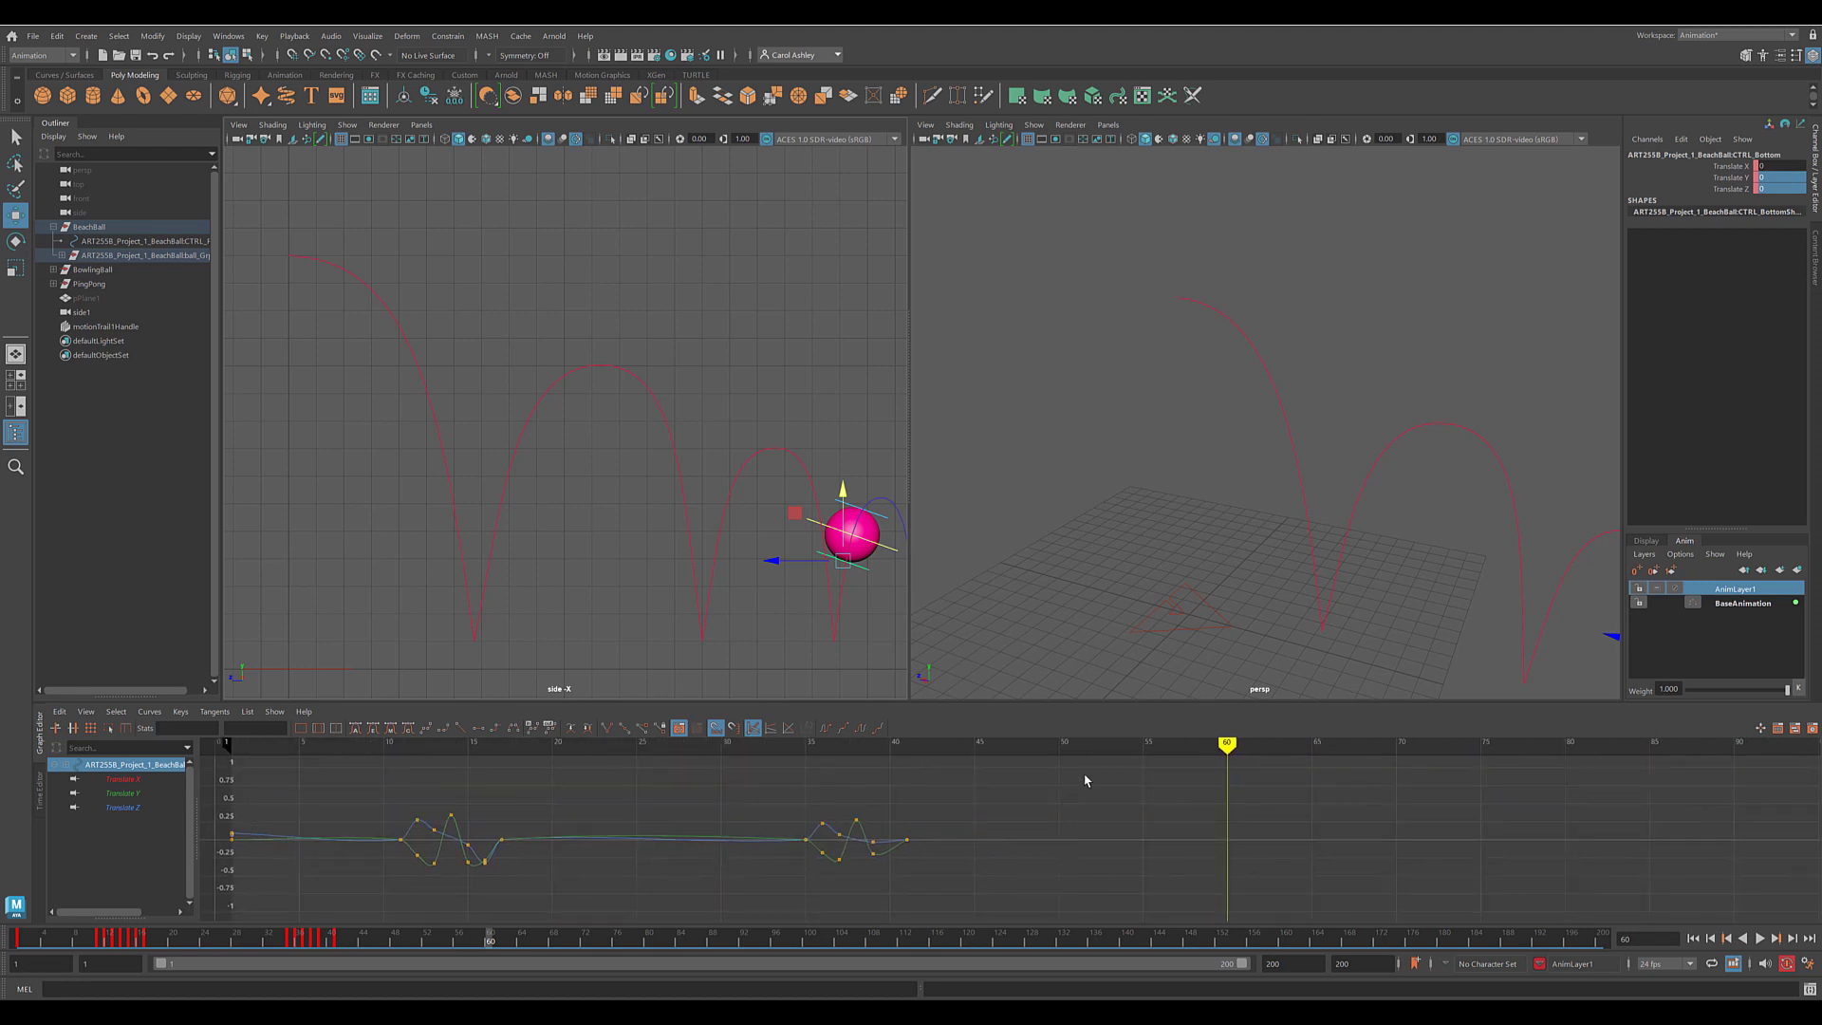
drag(1228, 744, 228, 776)
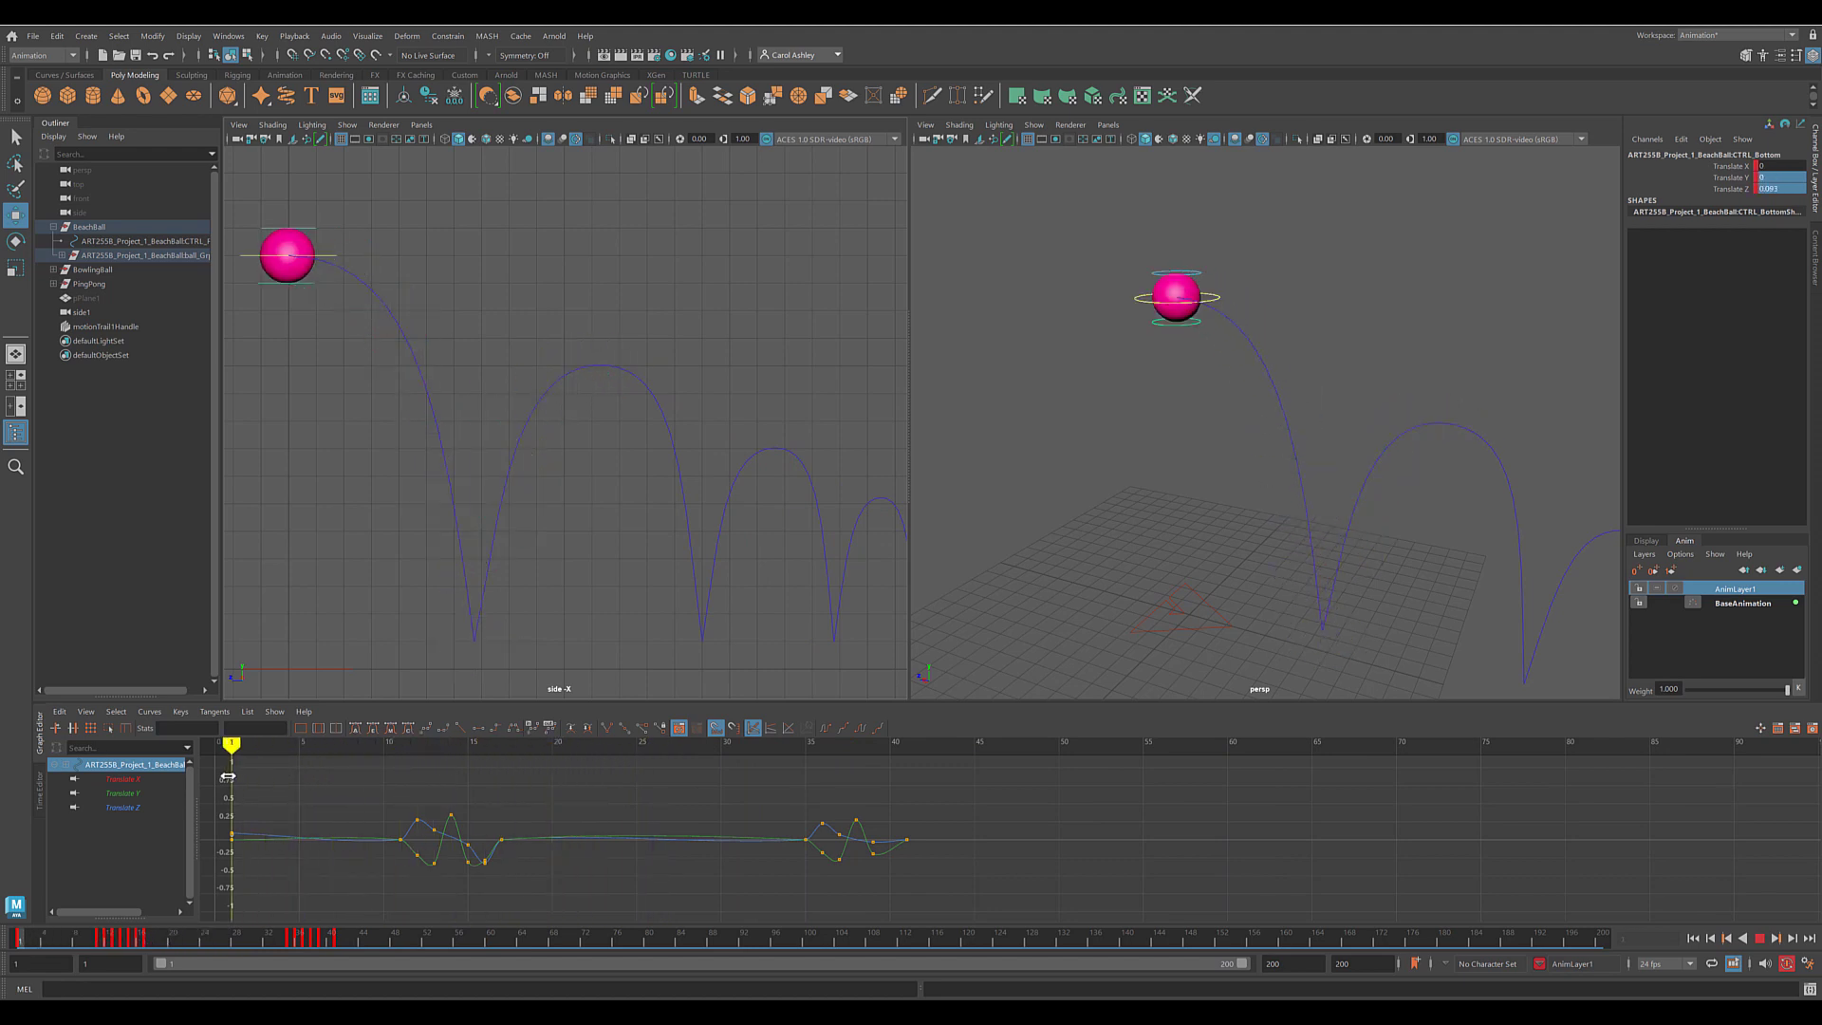
alt+right_drag(731, 784, 669, 795)
key(f)
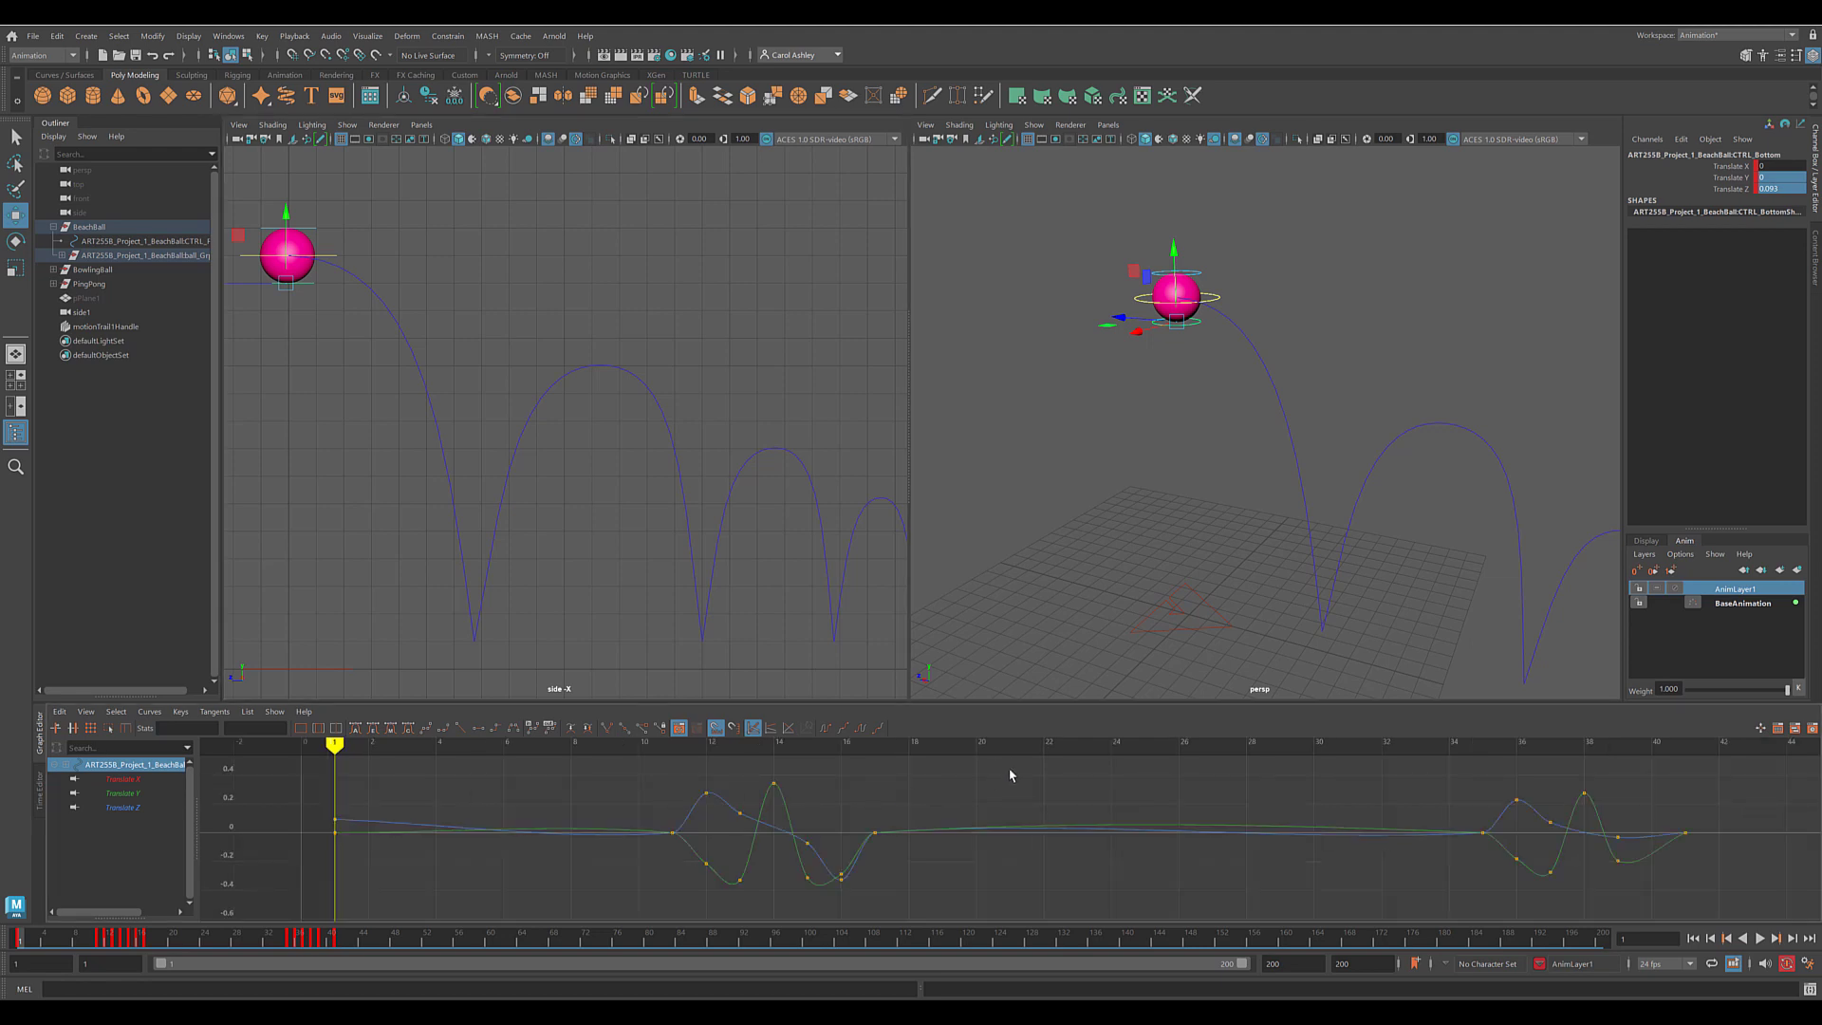
Widen the side view and frame the whole motion trail in it.
mouse_move(901, 571)
alt+right_down()
mouse_move(810, 594)
mouse_move(889, 576)
alt+right_up()
drag(909, 518, 1277, 520)
alt+right_drag(1001, 507, 976, 508)
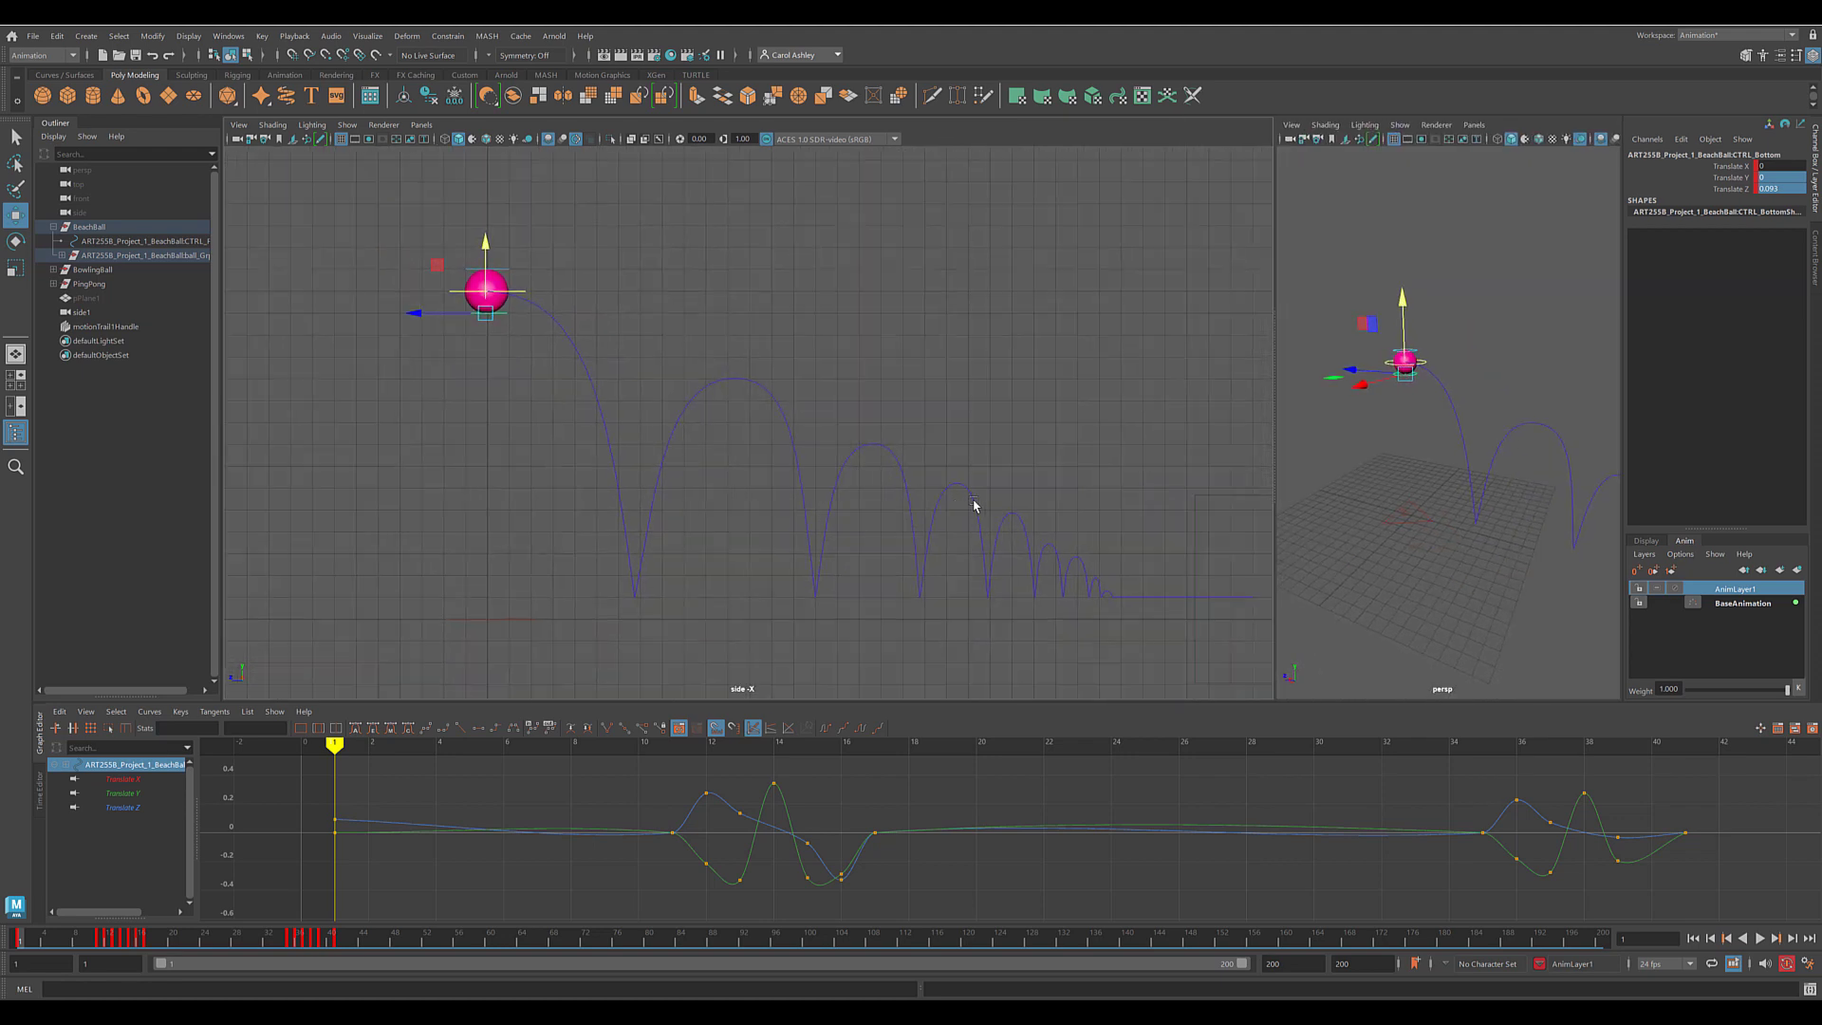
alt+middle_drag(976, 508, 792, 514)
alt+right_drag(792, 514, 1057, 515)
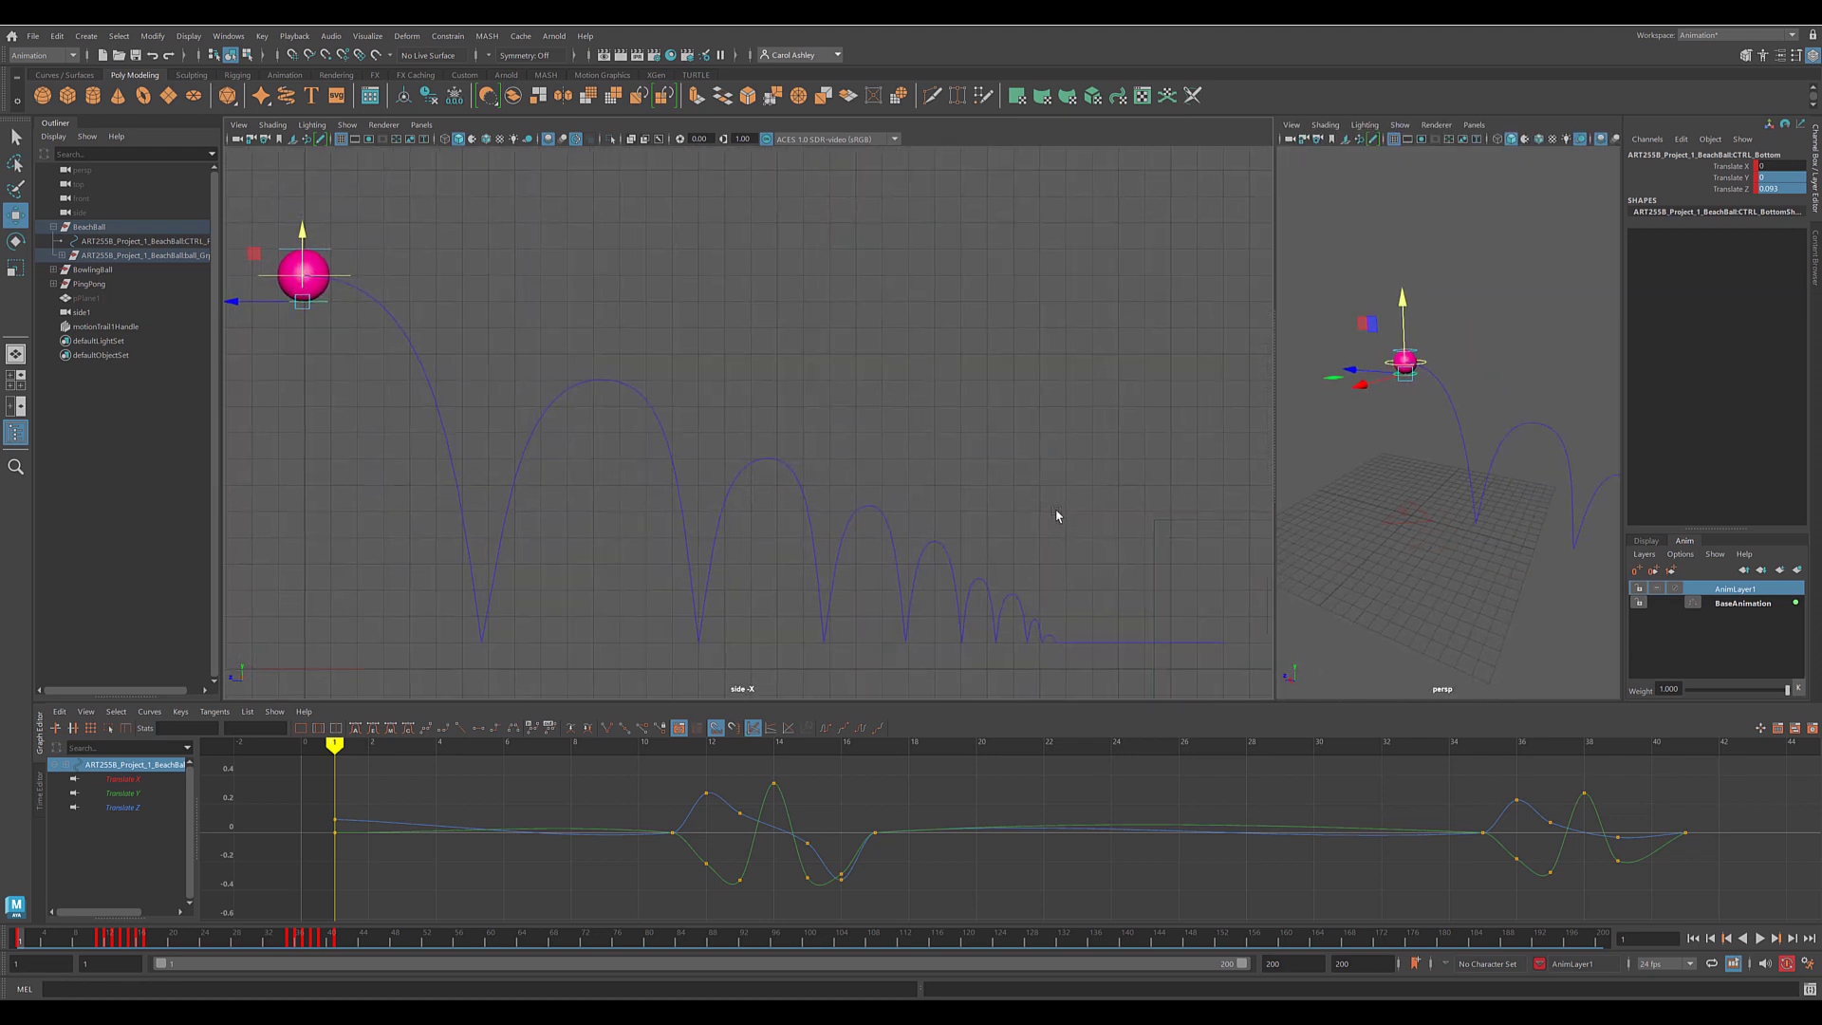
Play the animation from frame 1 in the side view with AnimLayer1's weight set to 1.
click(1761, 939)
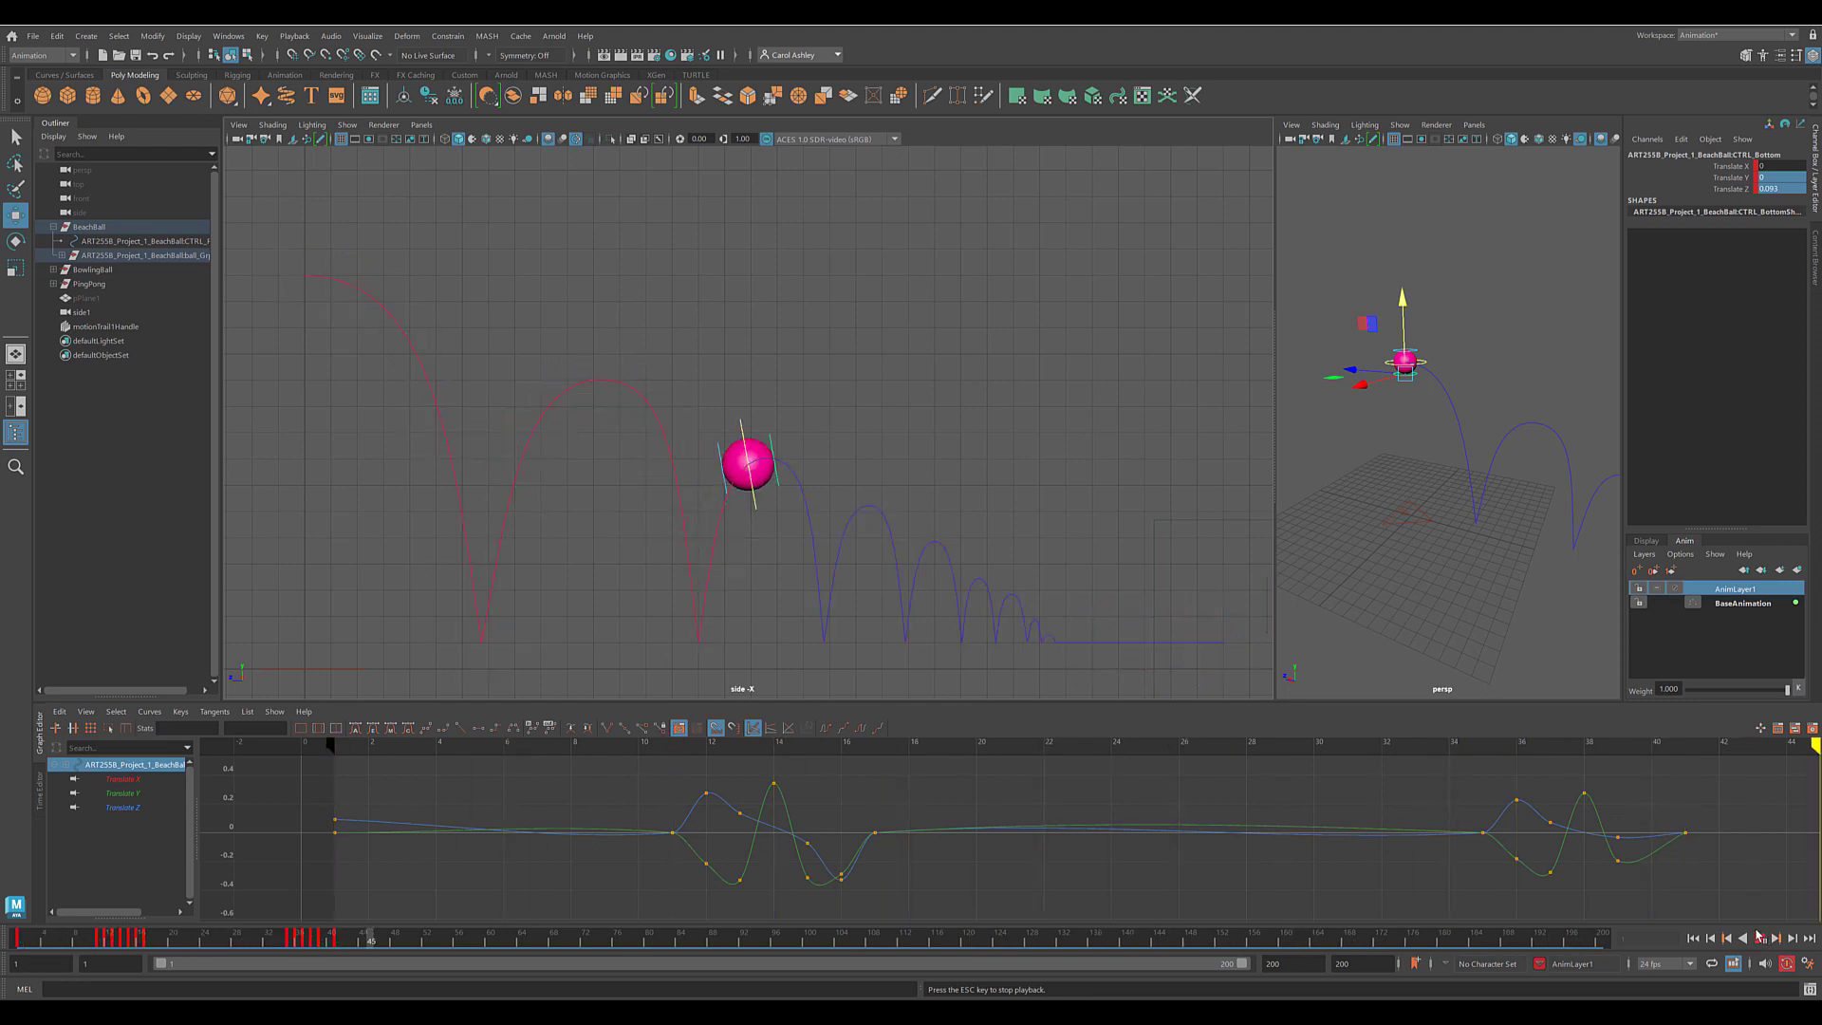
mouse_move(1787, 689)
mouse_down()
mouse_move(1741, 690)
mouse_move(1789, 689)
mouse_up()
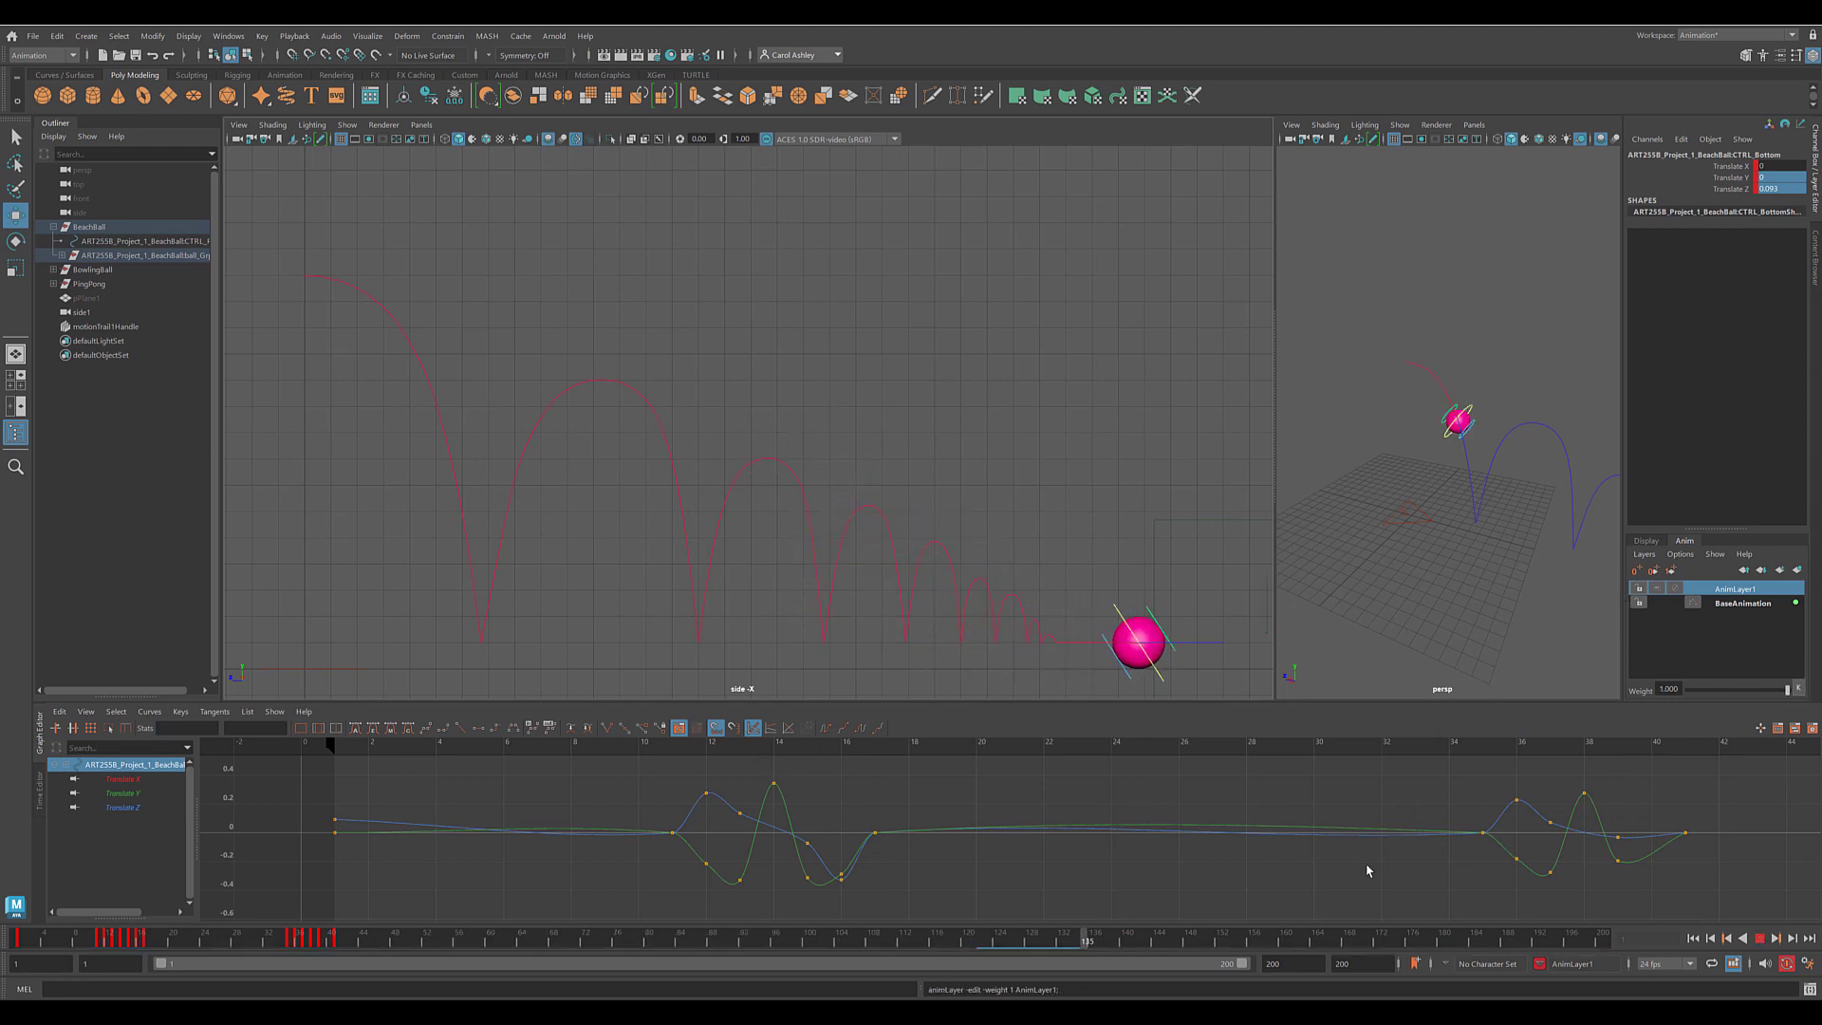